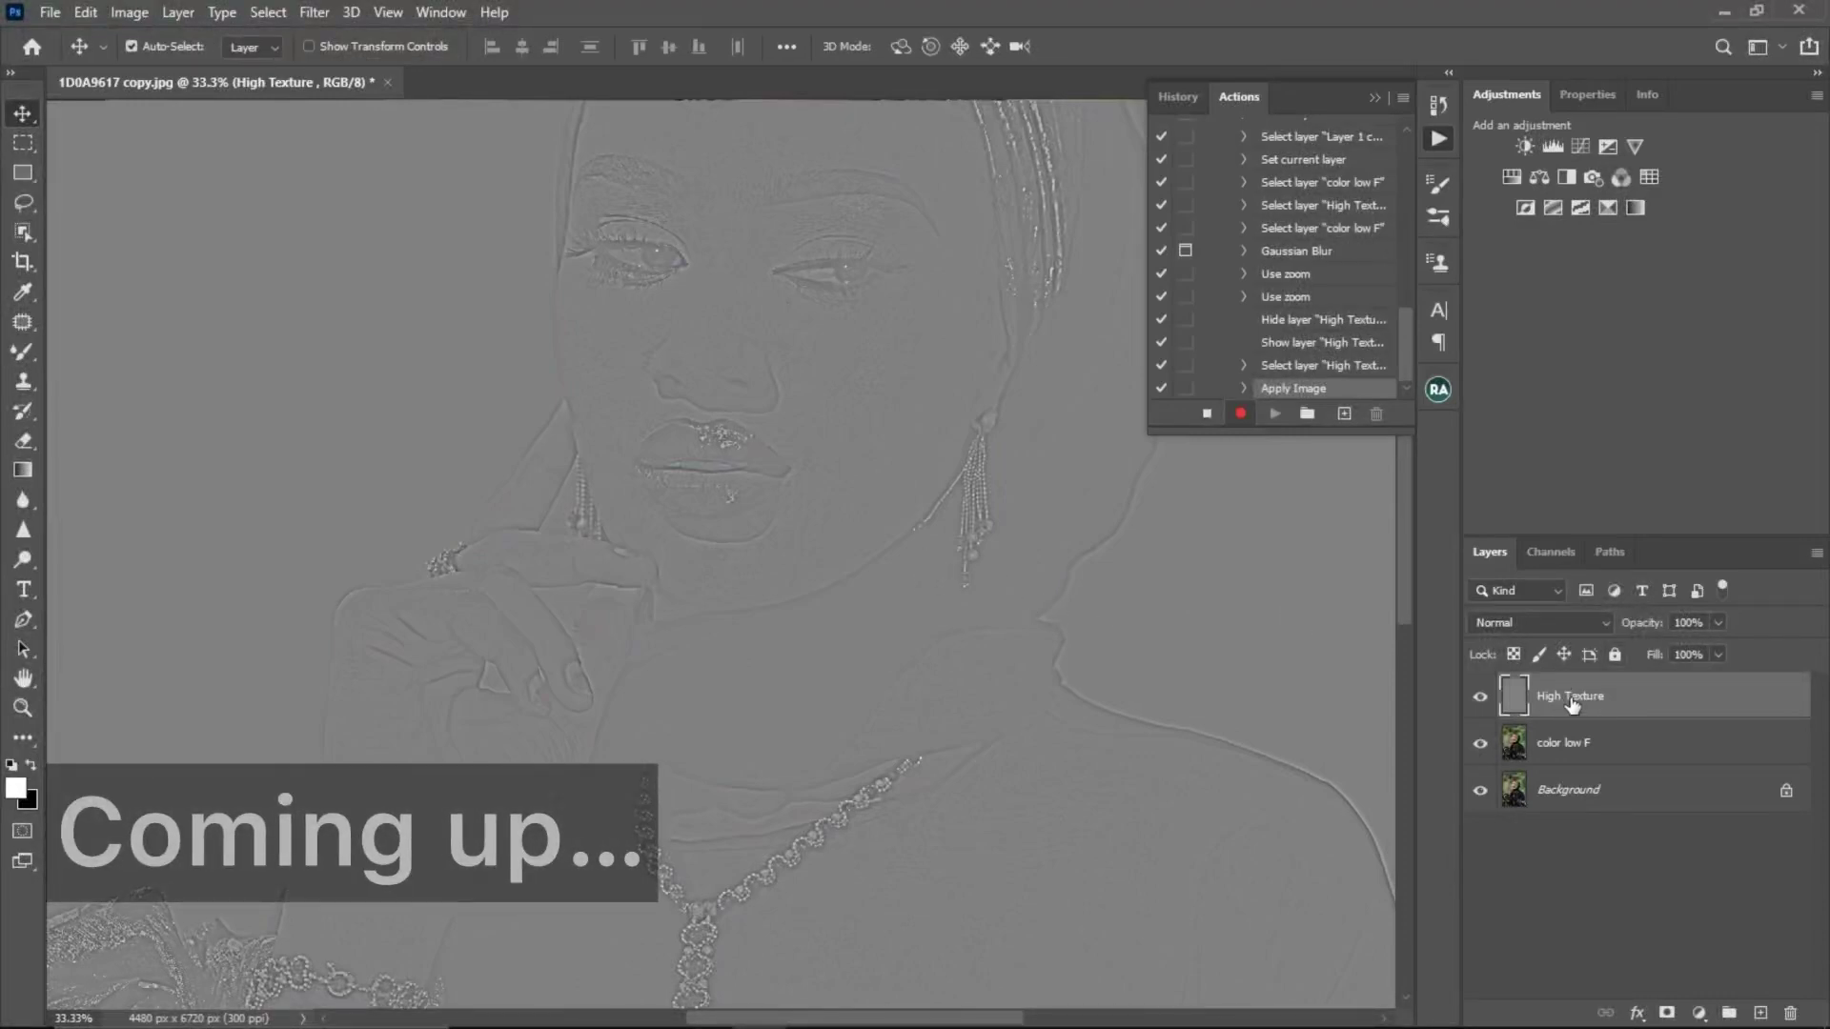
Set the High Texture layer's blend mode to Linear Light
click(1536, 622)
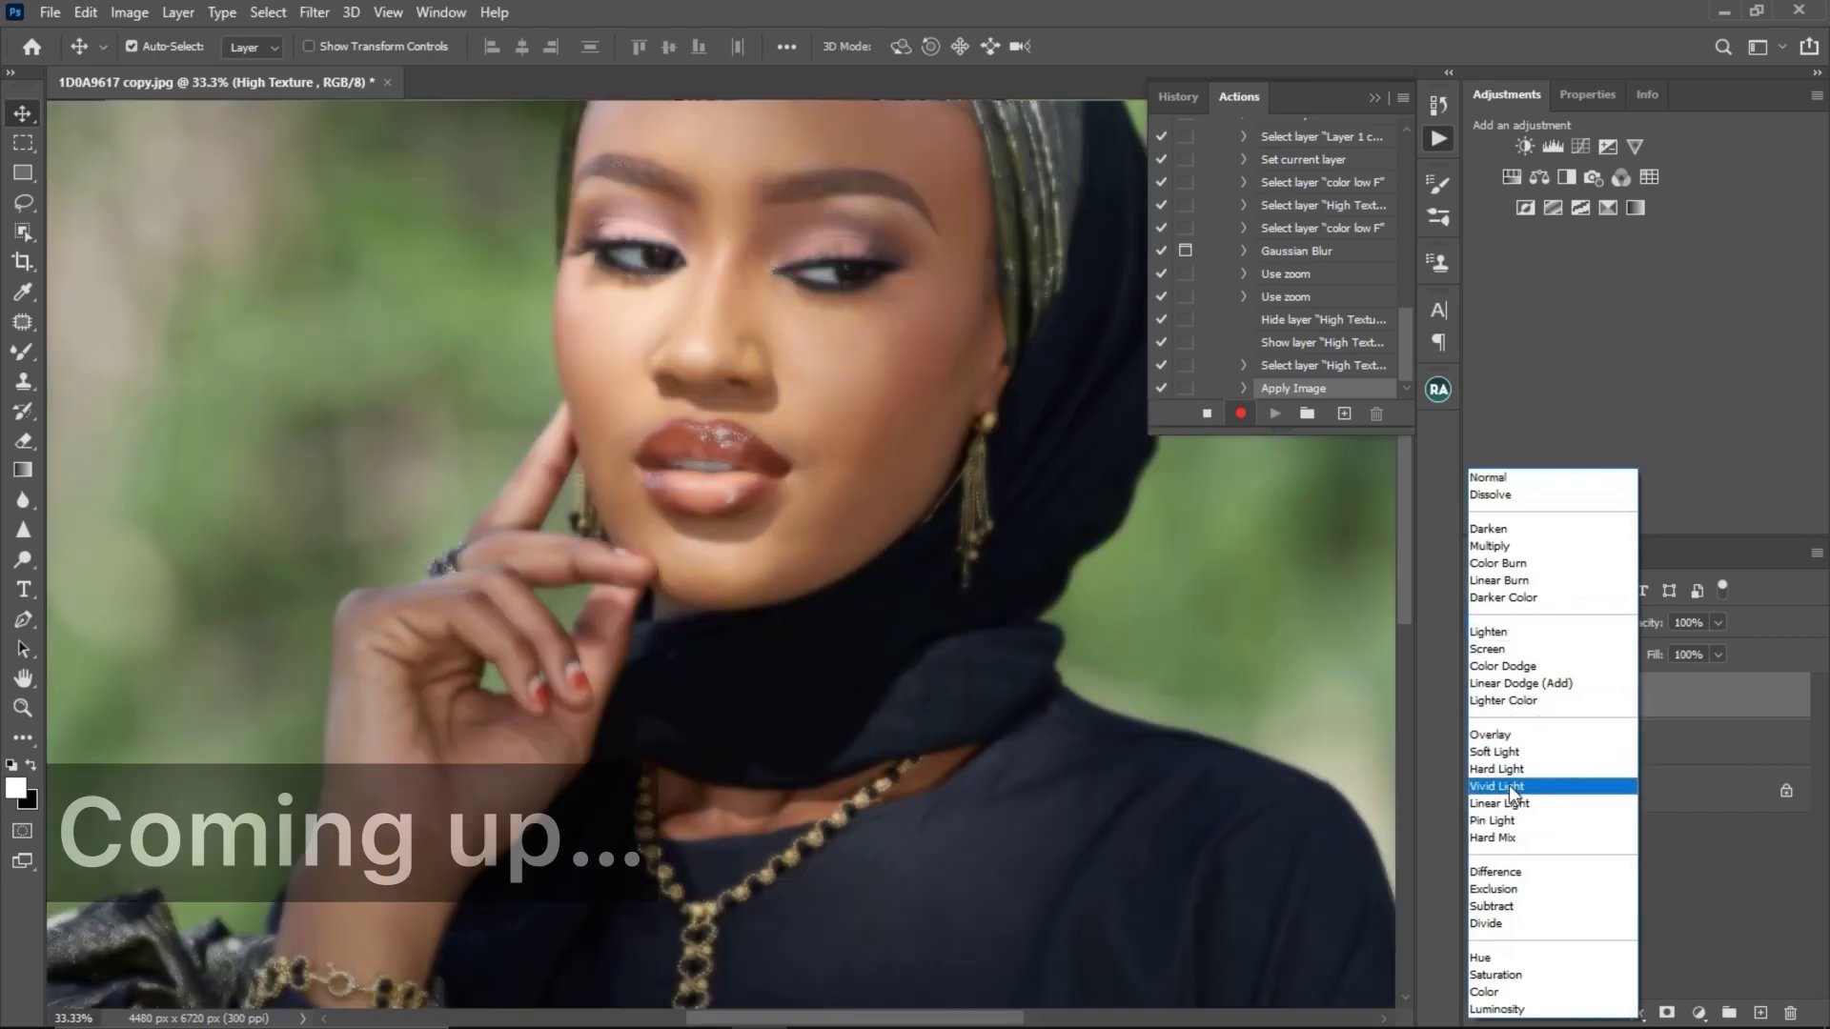
click(1513, 805)
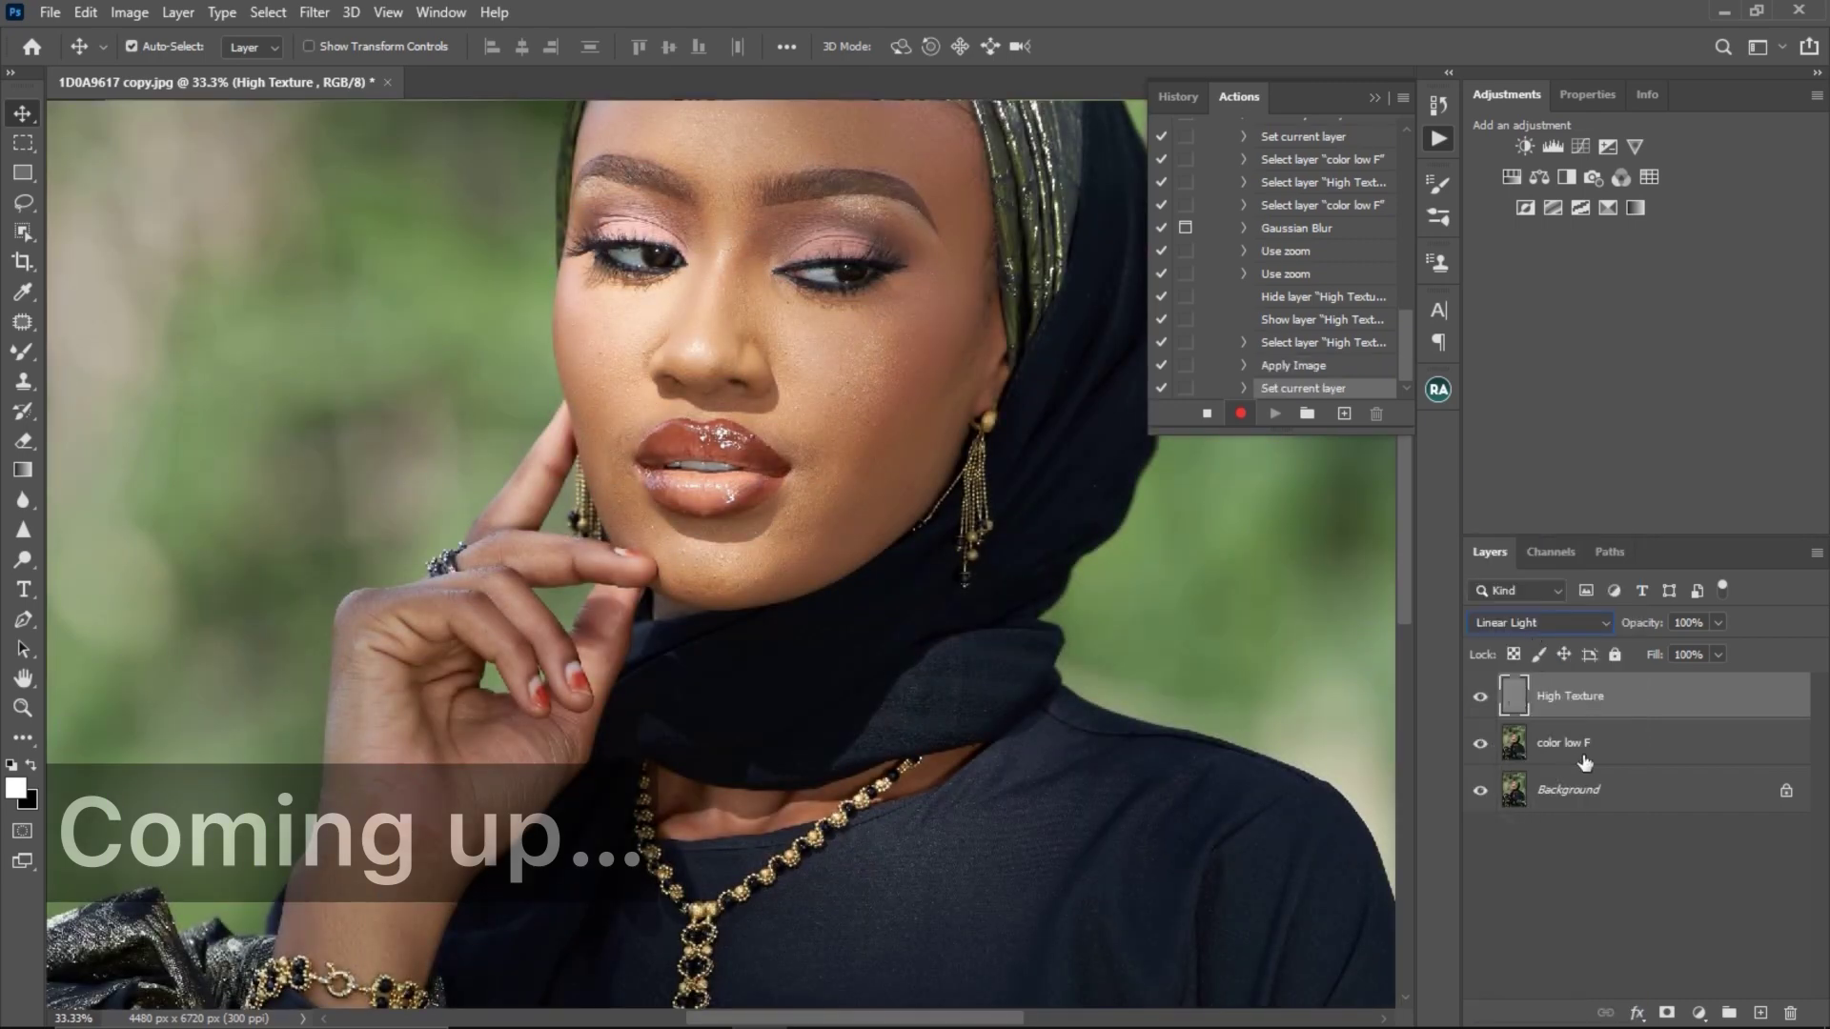
click(1632, 852)
key(alt+period)
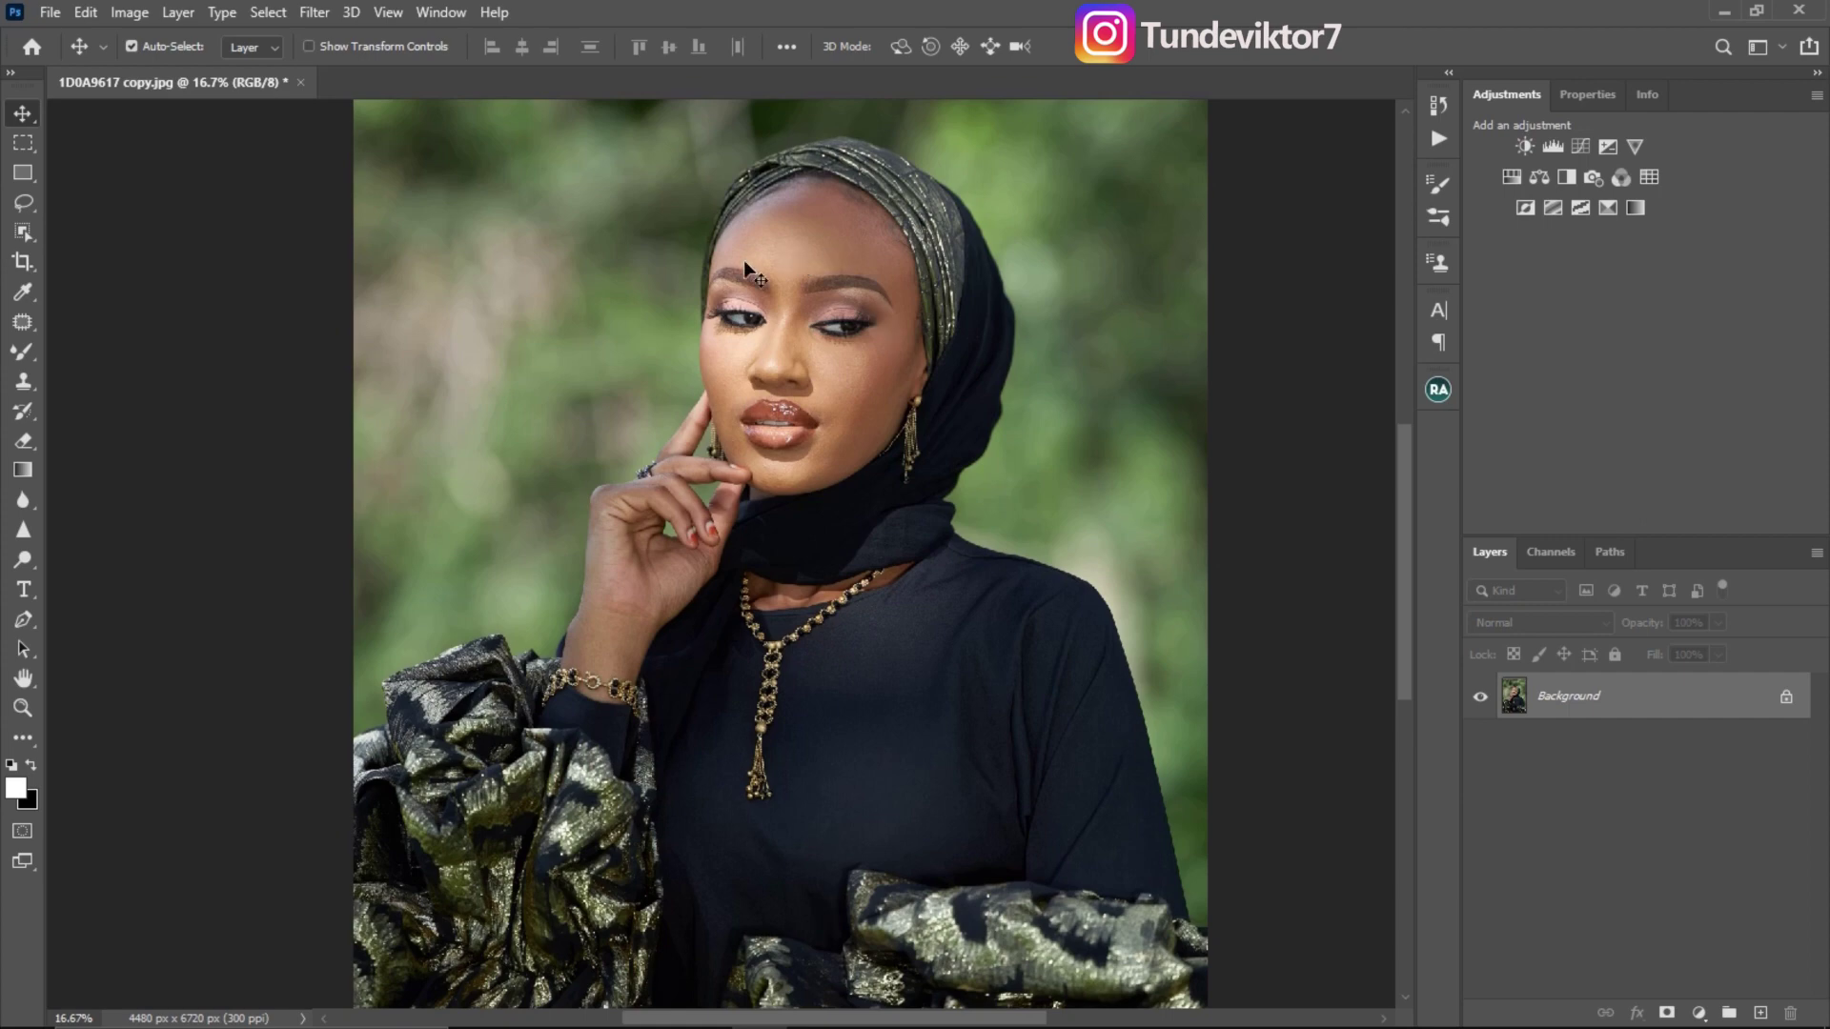
click(1438, 390)
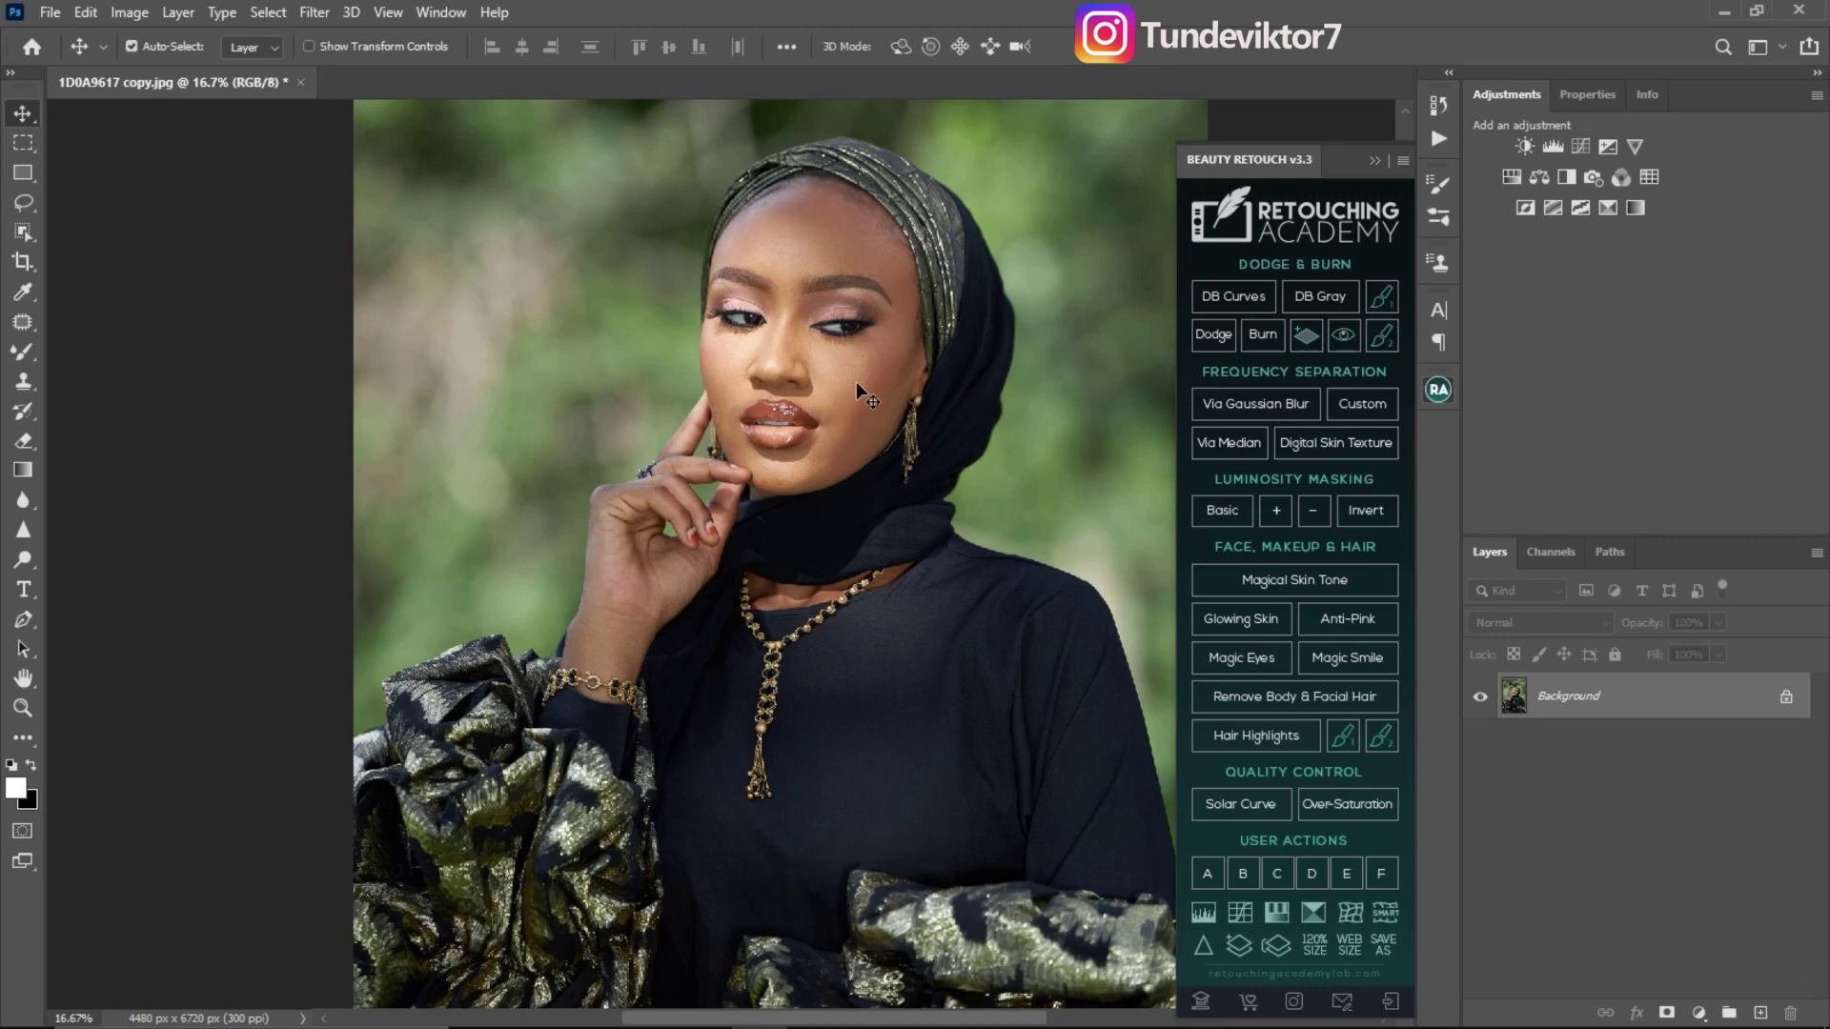
click(776, 466)
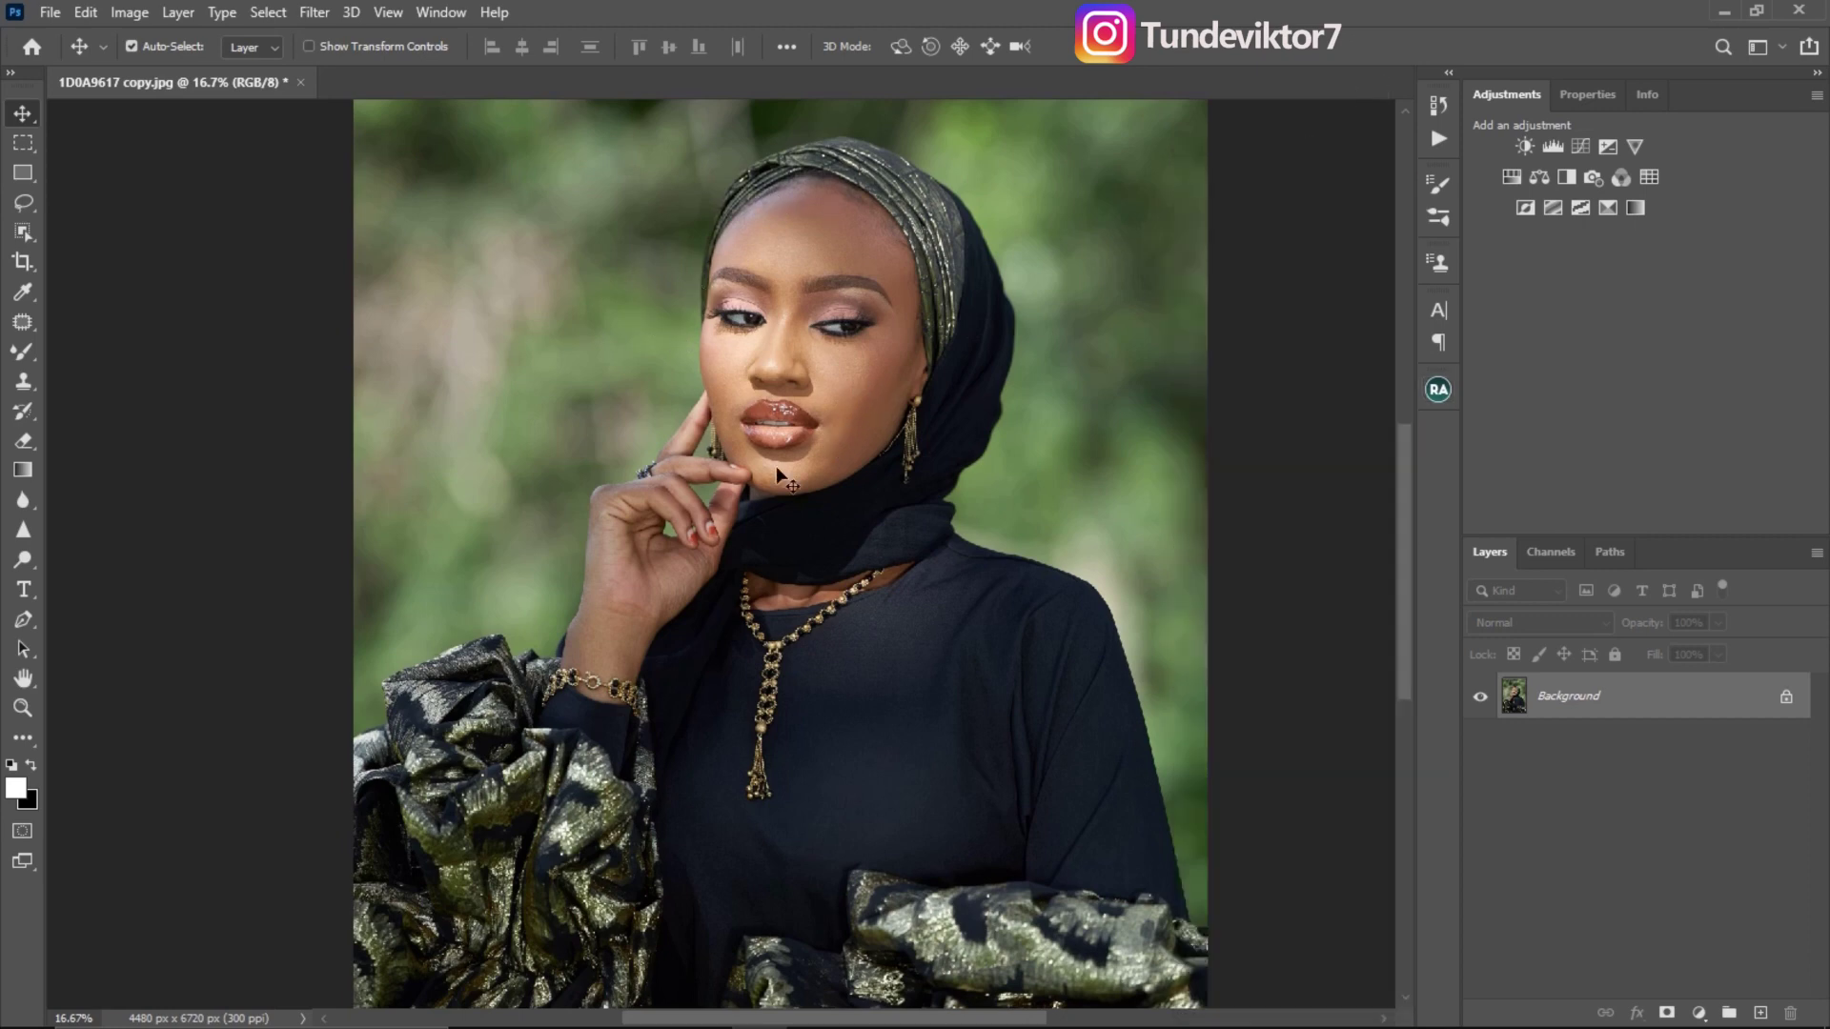
click(1436, 141)
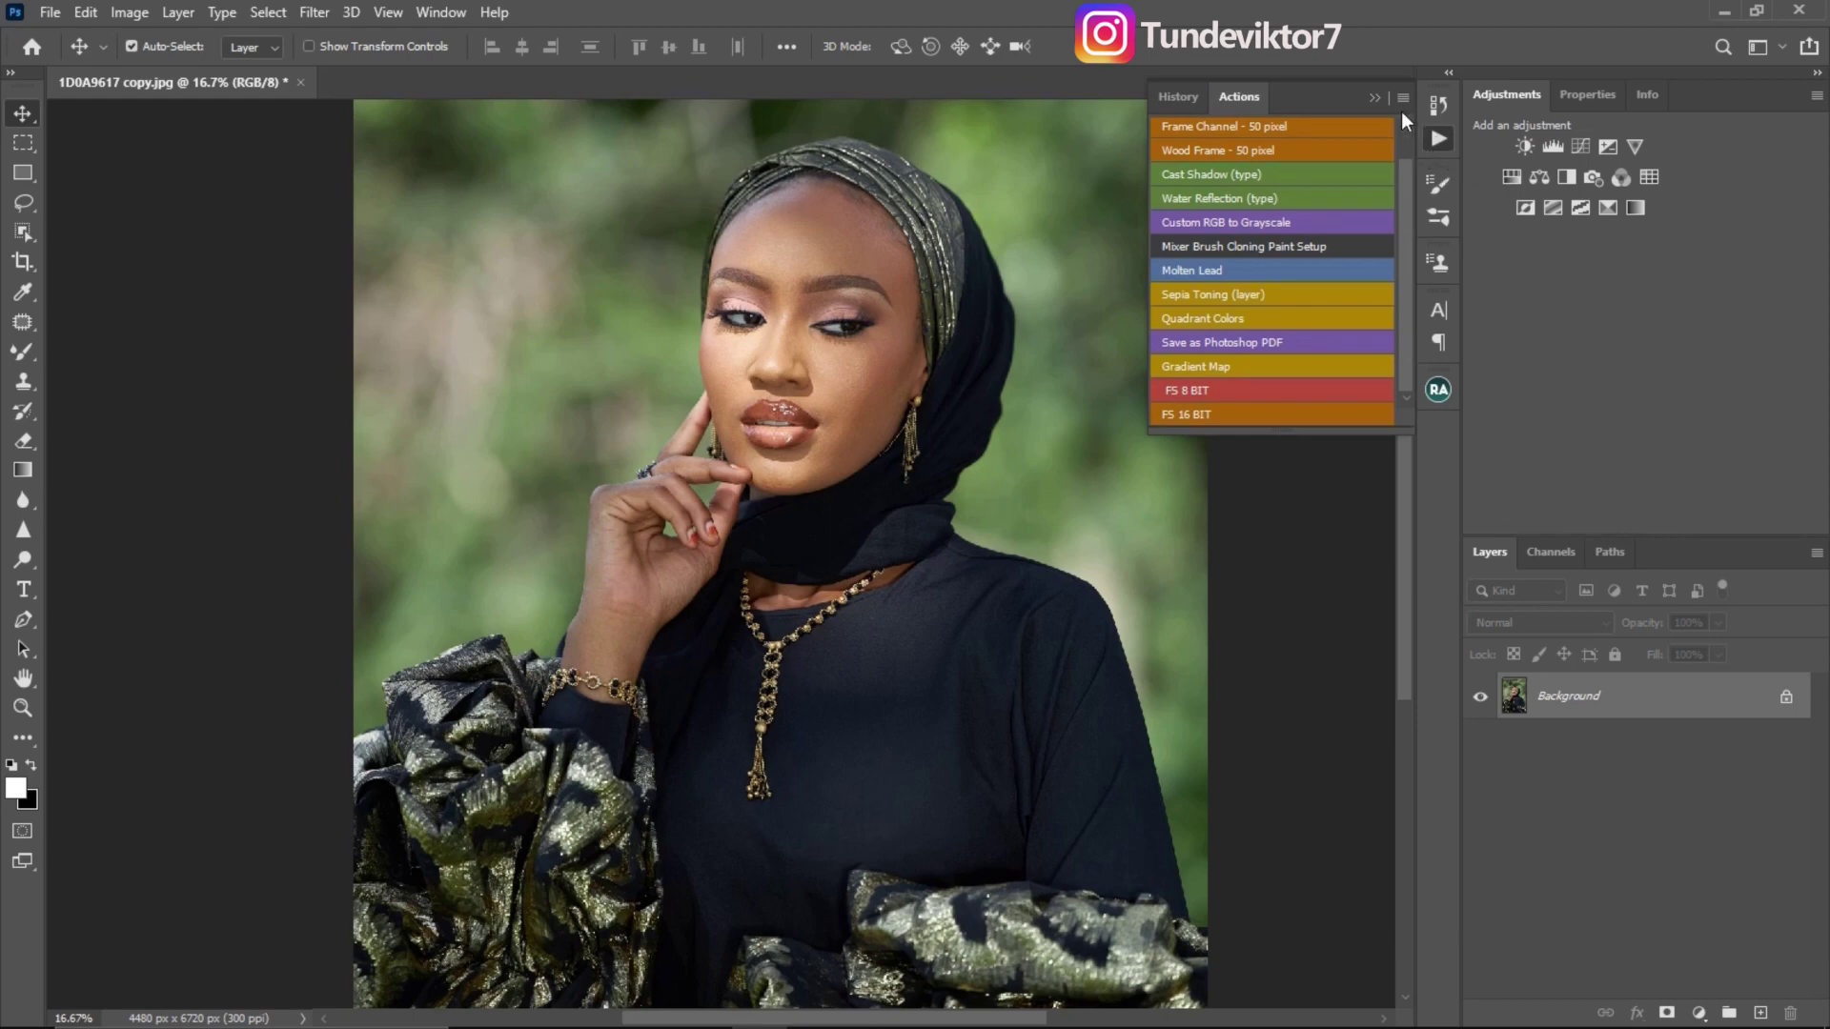
click(1374, 96)
Show the Actions list and turn off its Button Mode
click(434, 11)
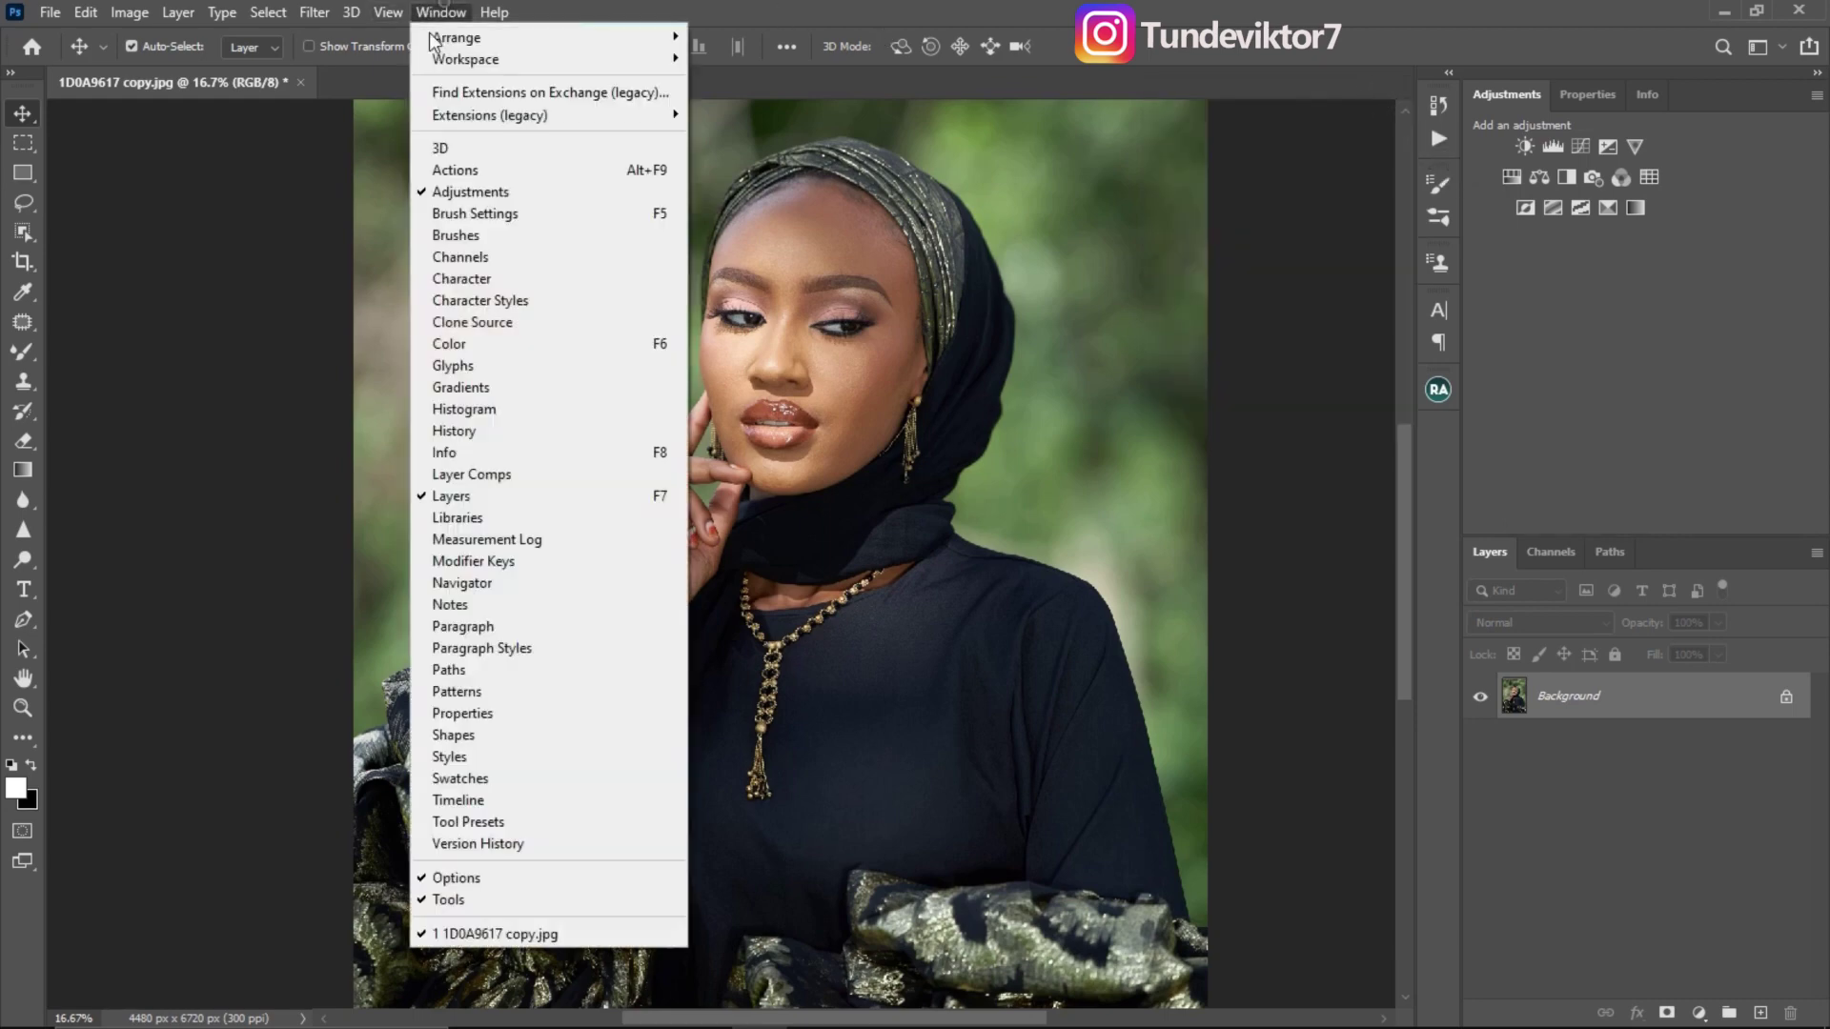
click(496, 170)
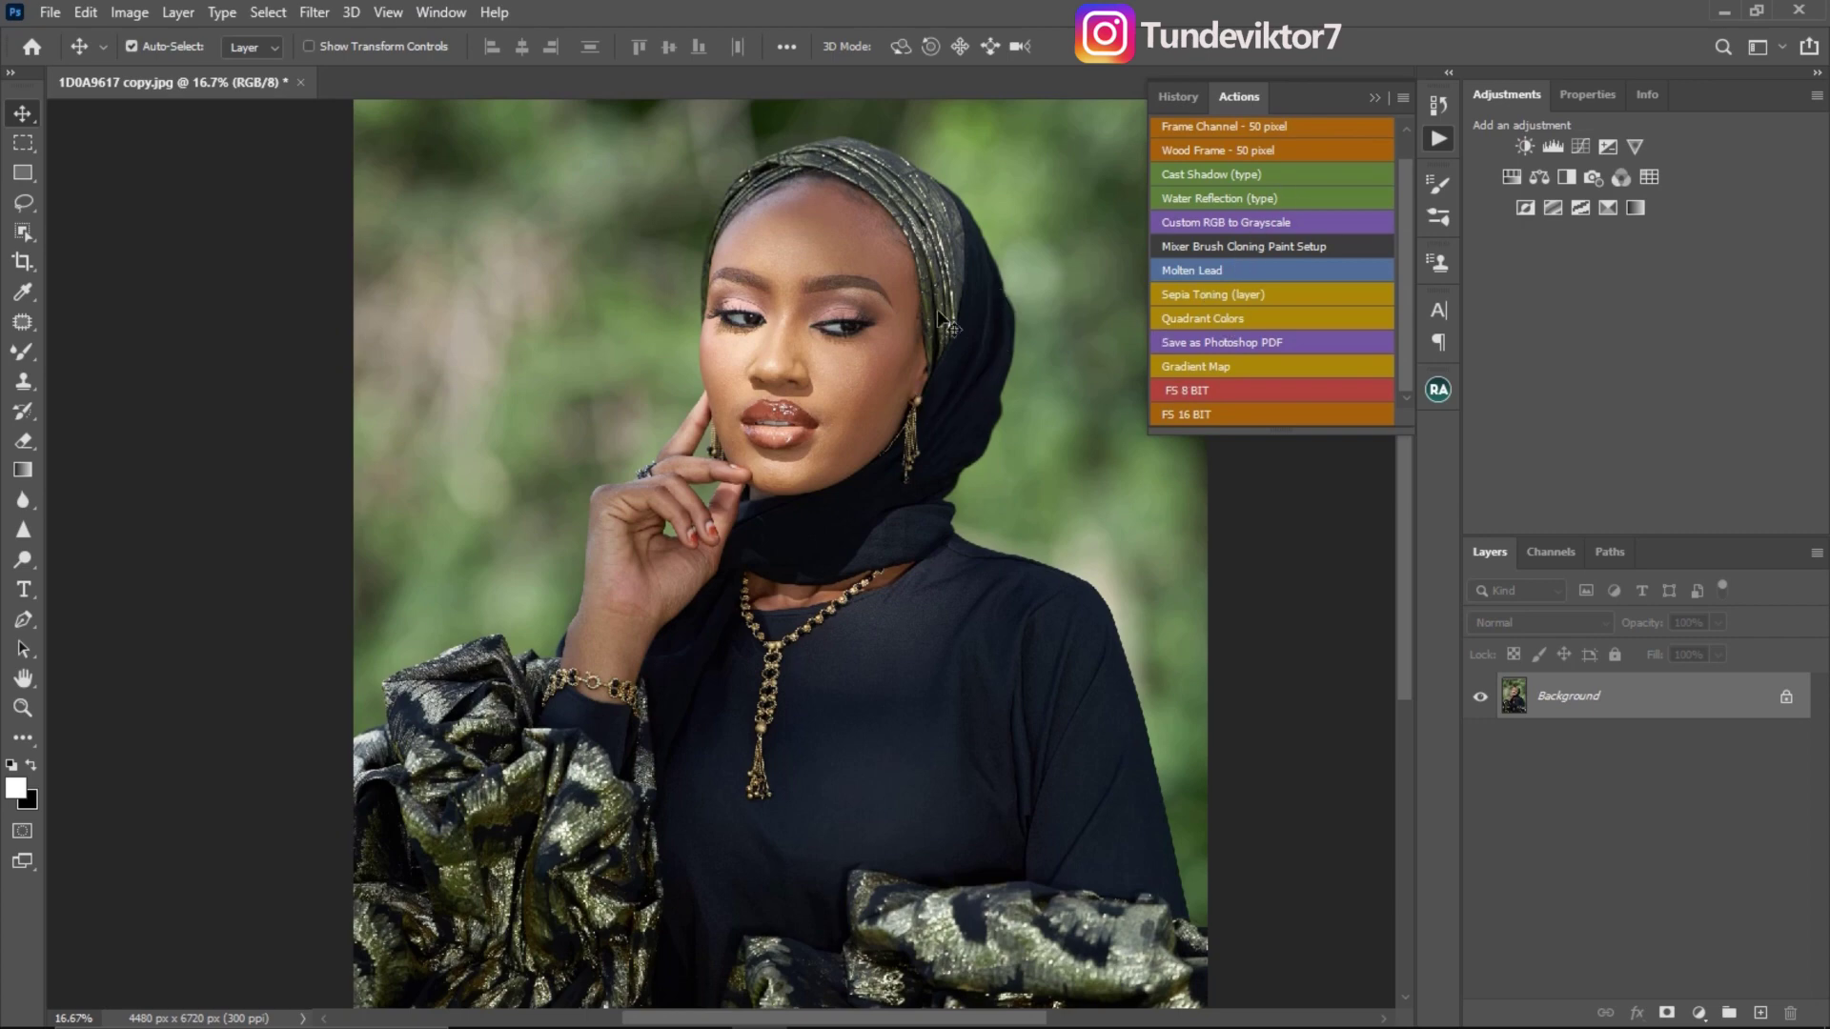
key(ctrl)
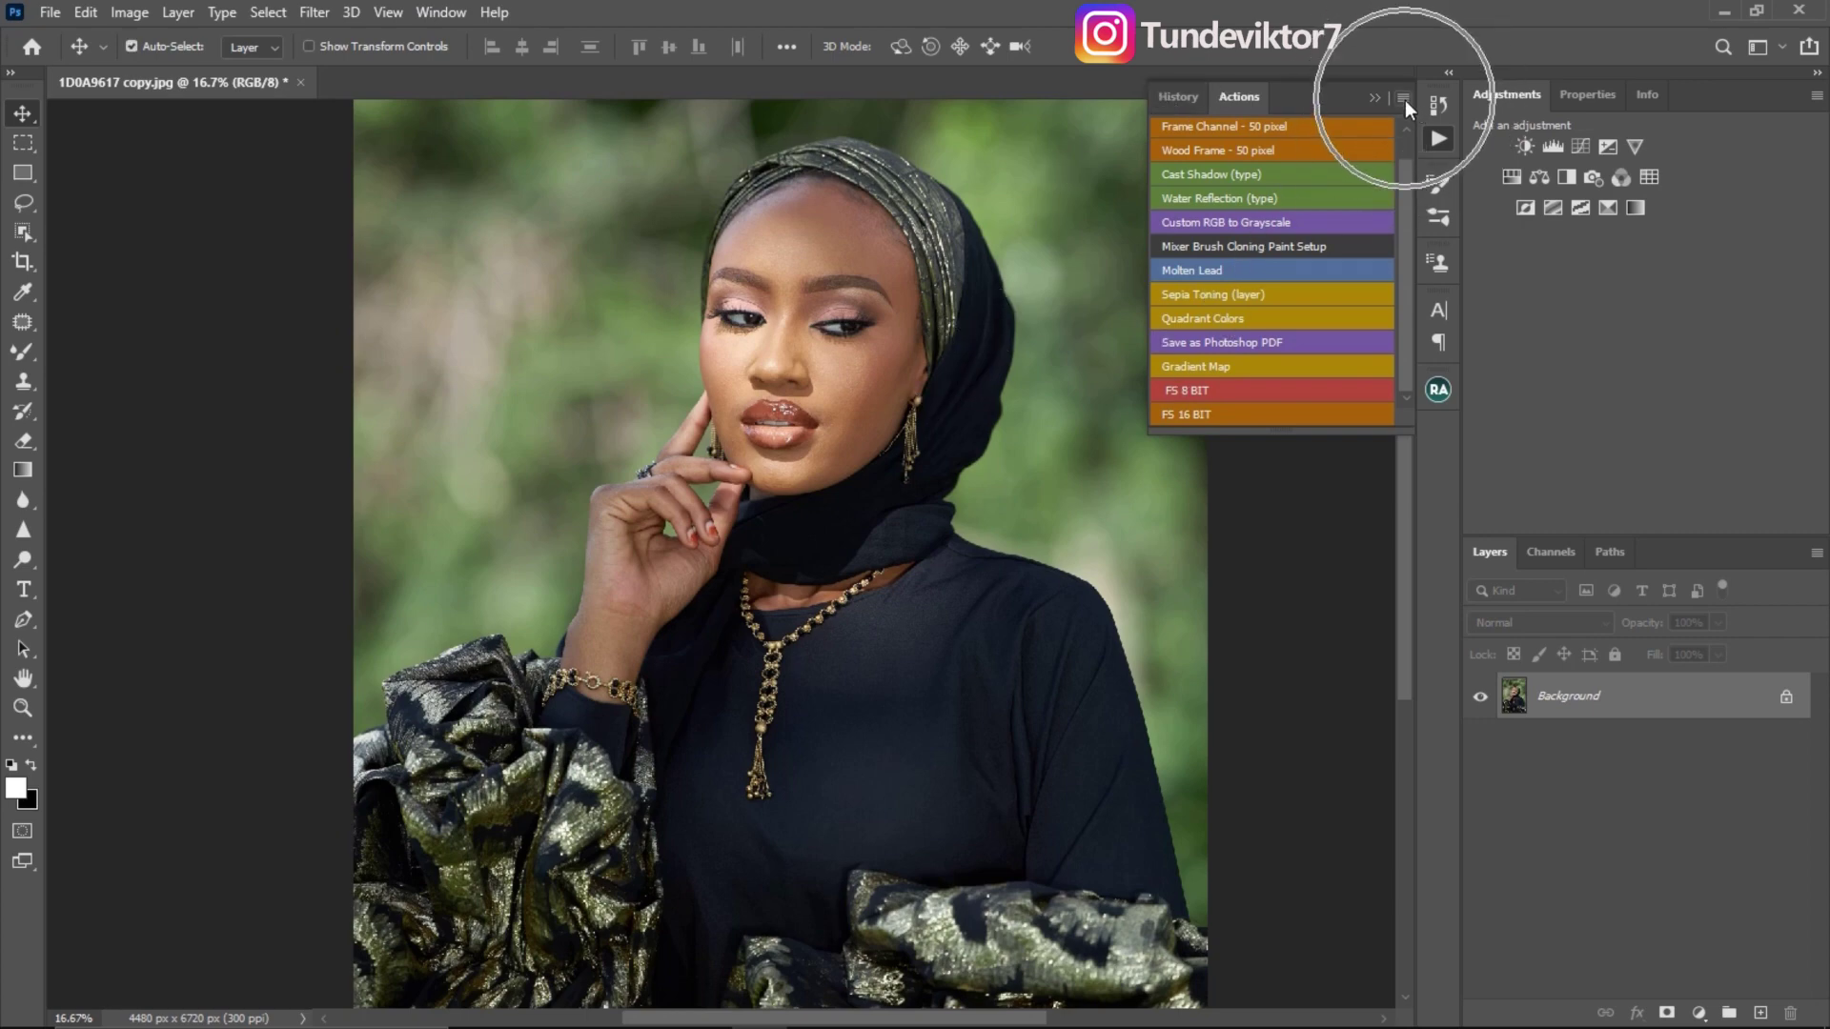
key(ctrl)
click(1404, 98)
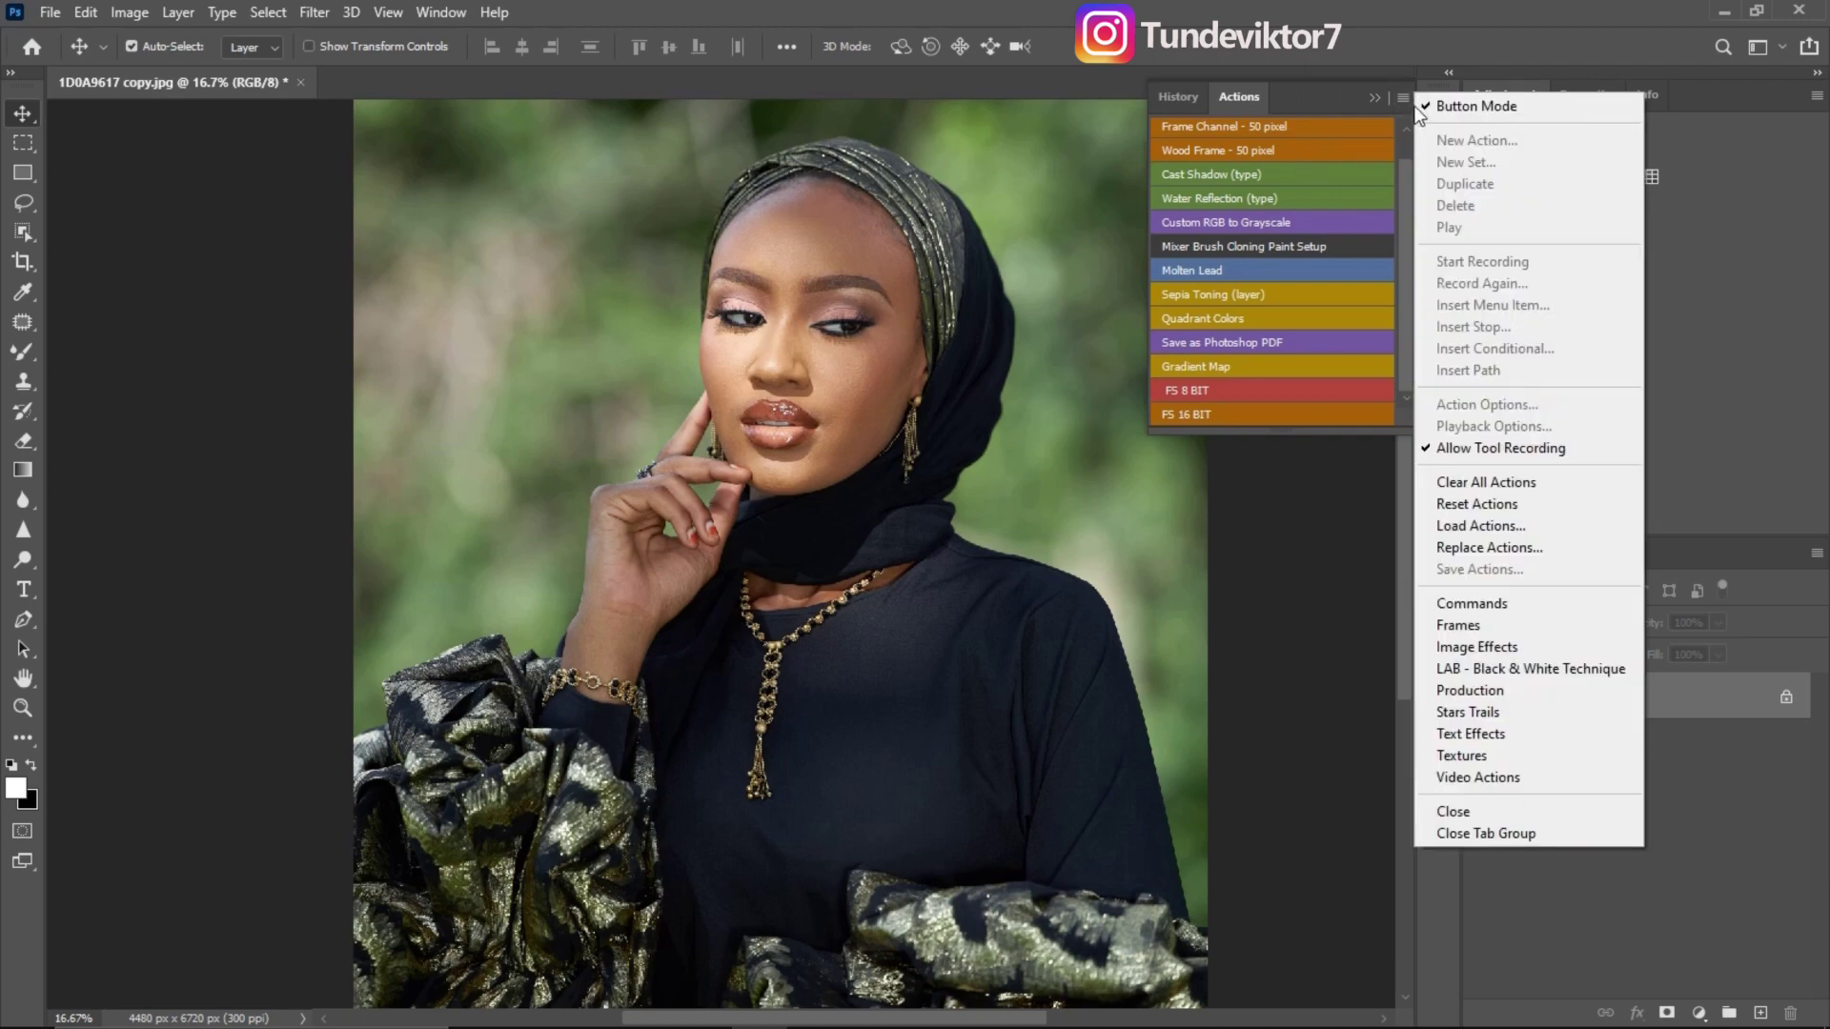
key(ctrl)
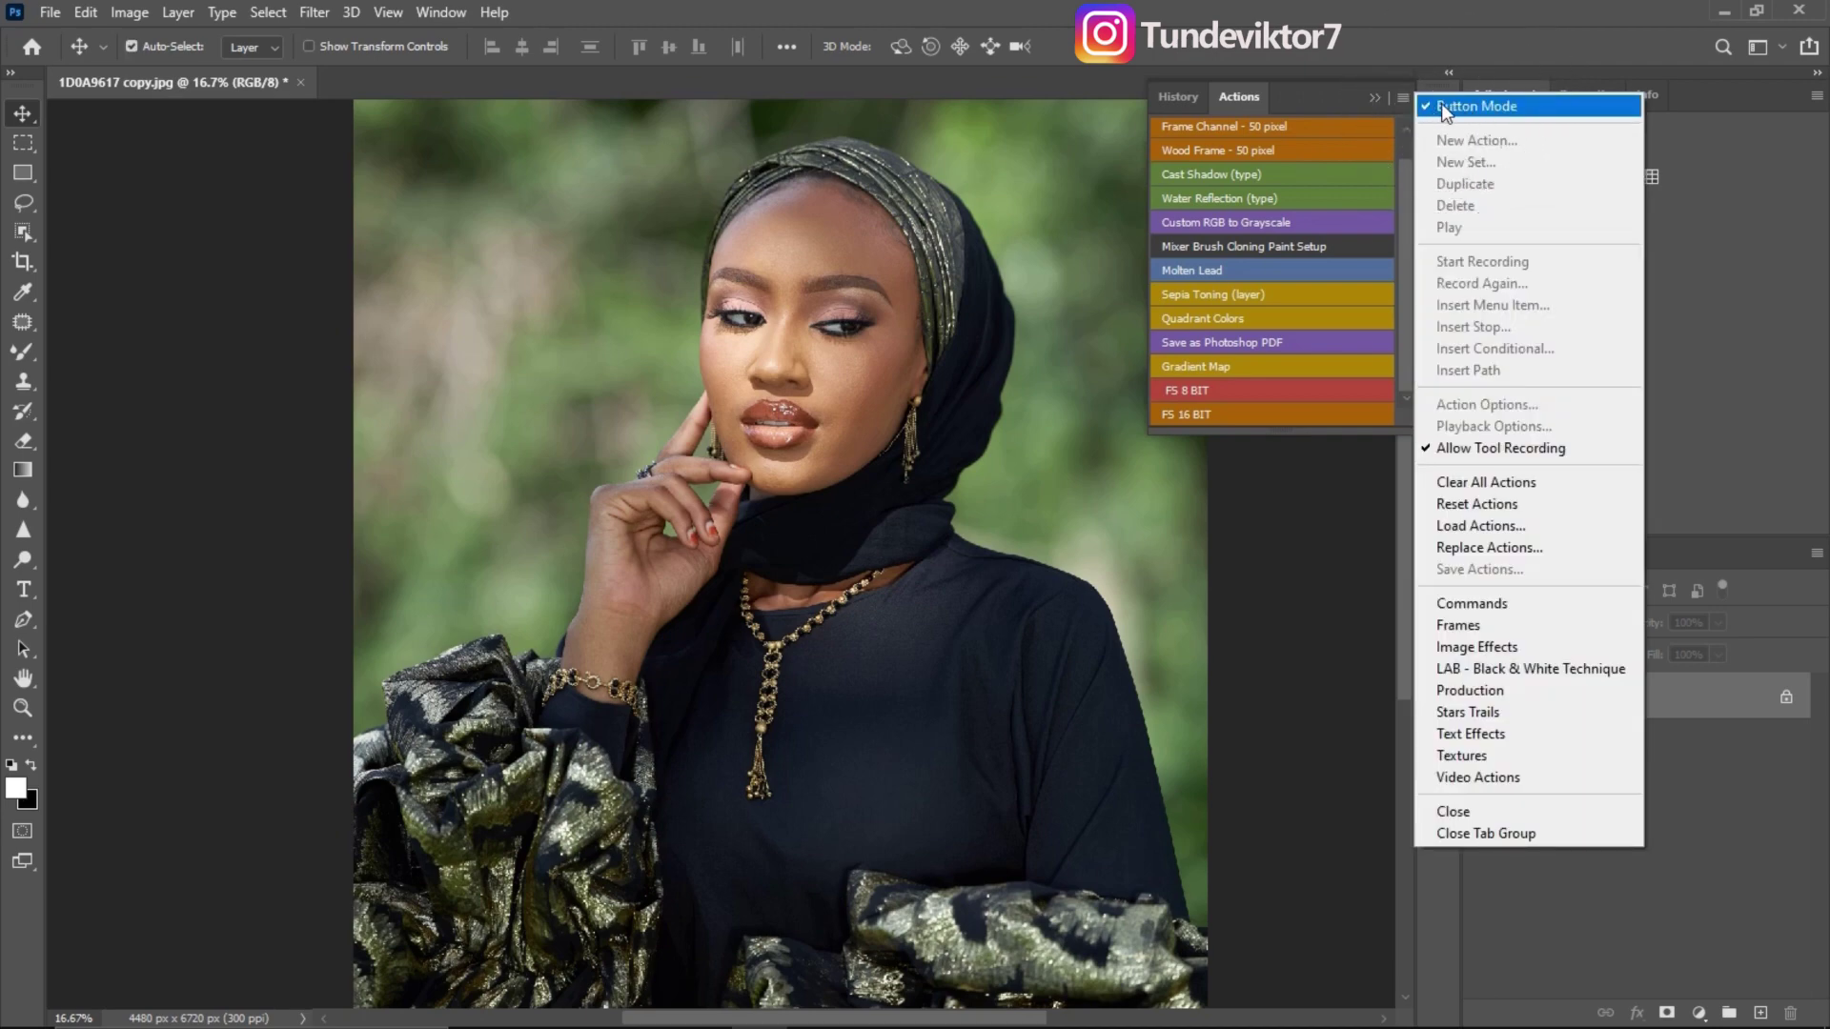
key(ctrl)
key(ctrl)
click(1449, 104)
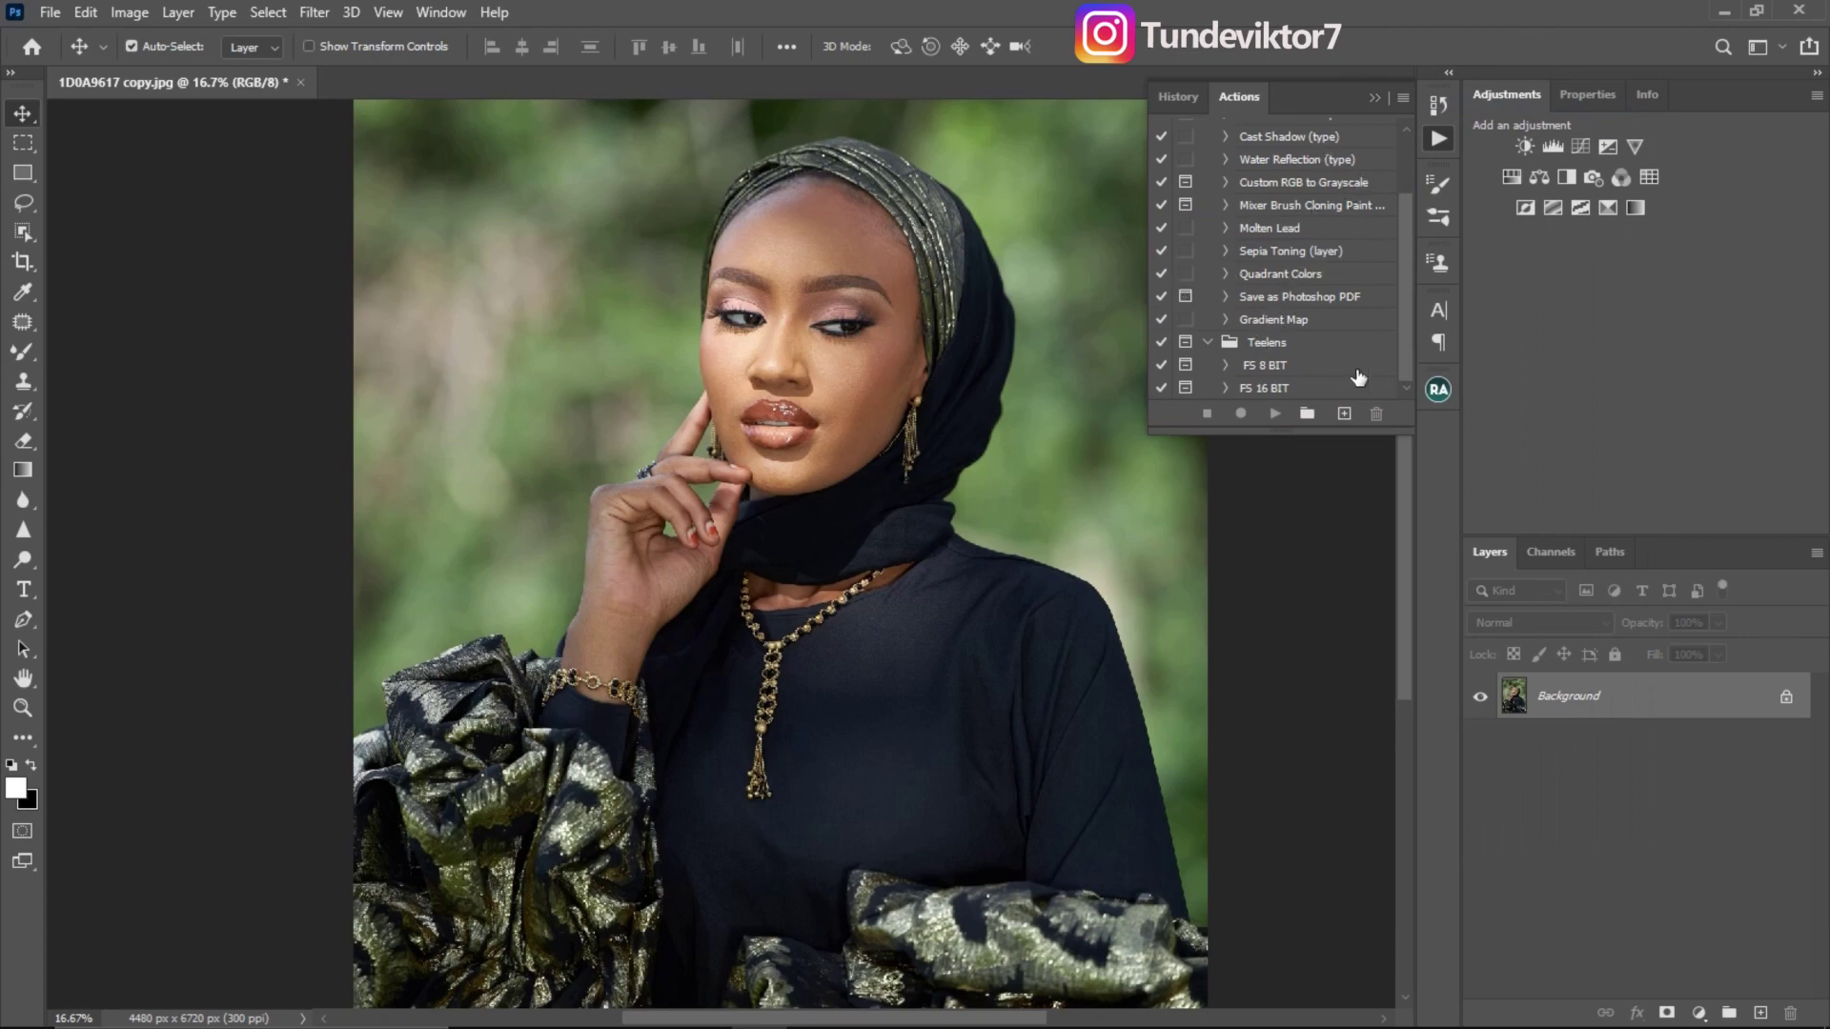
Create a new action set named FS TU
click(1308, 413)
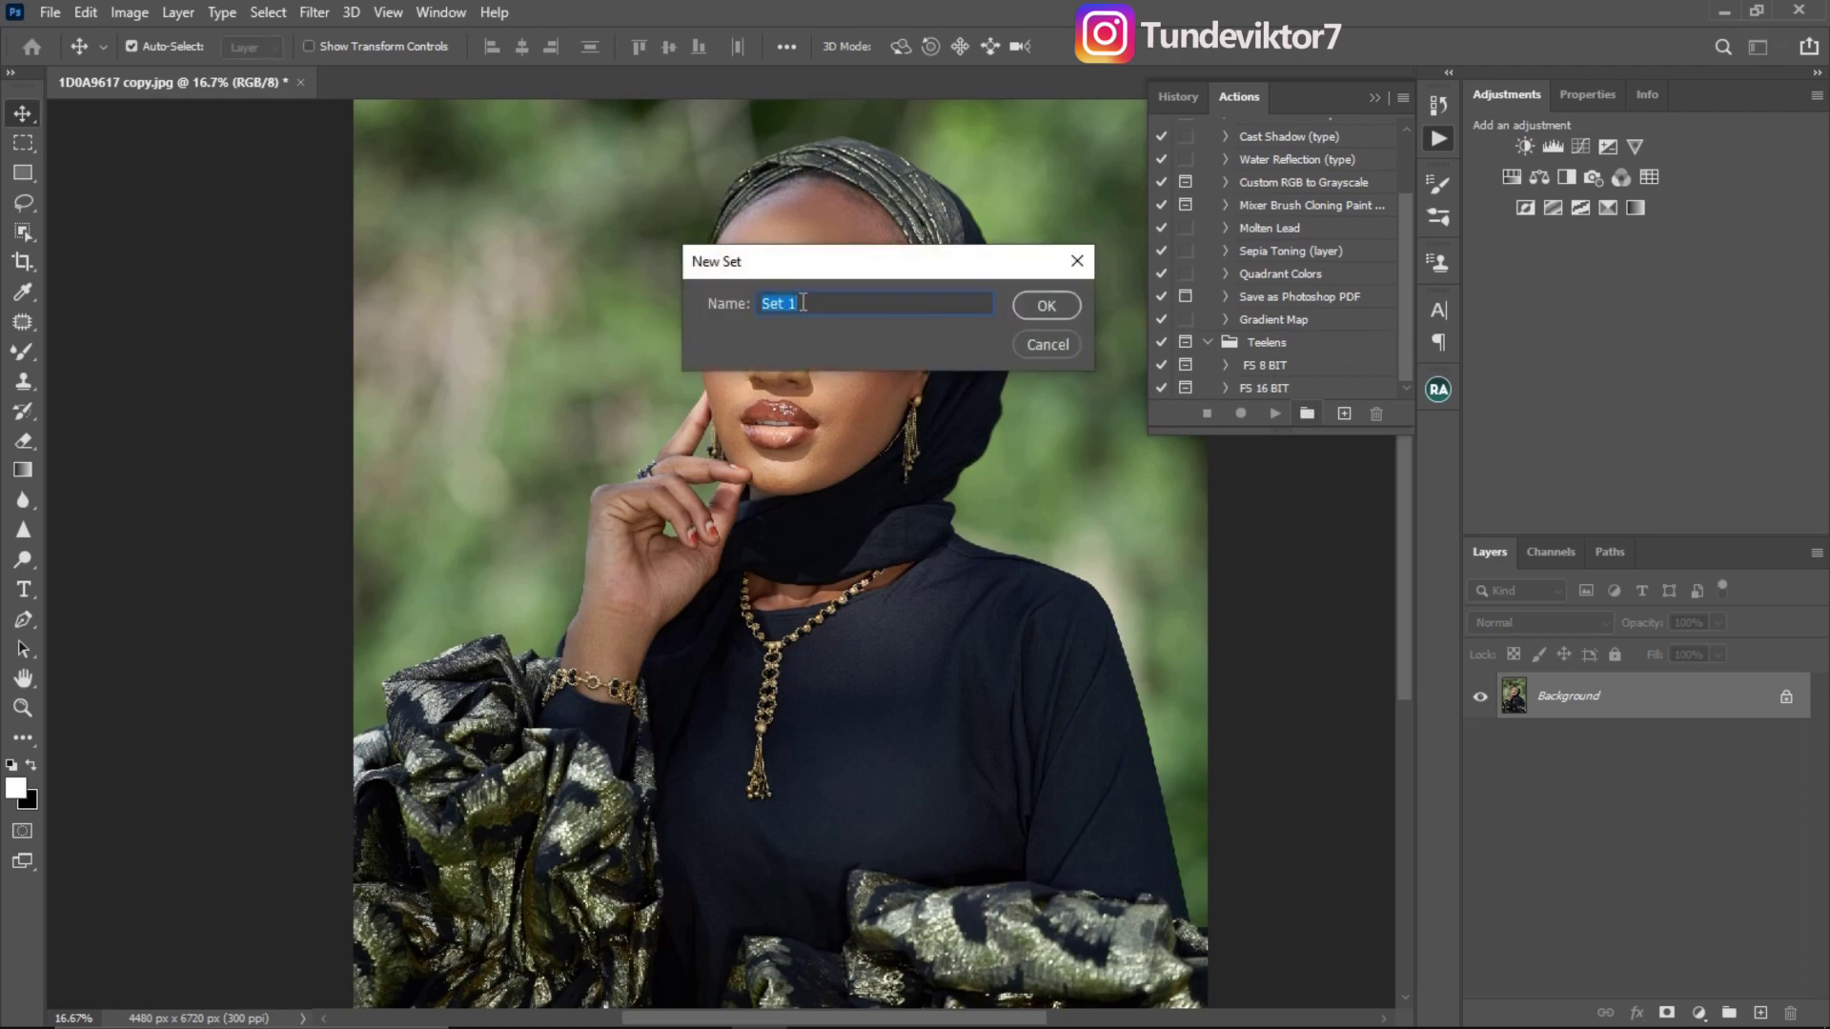
text(FS TU)
click(1042, 305)
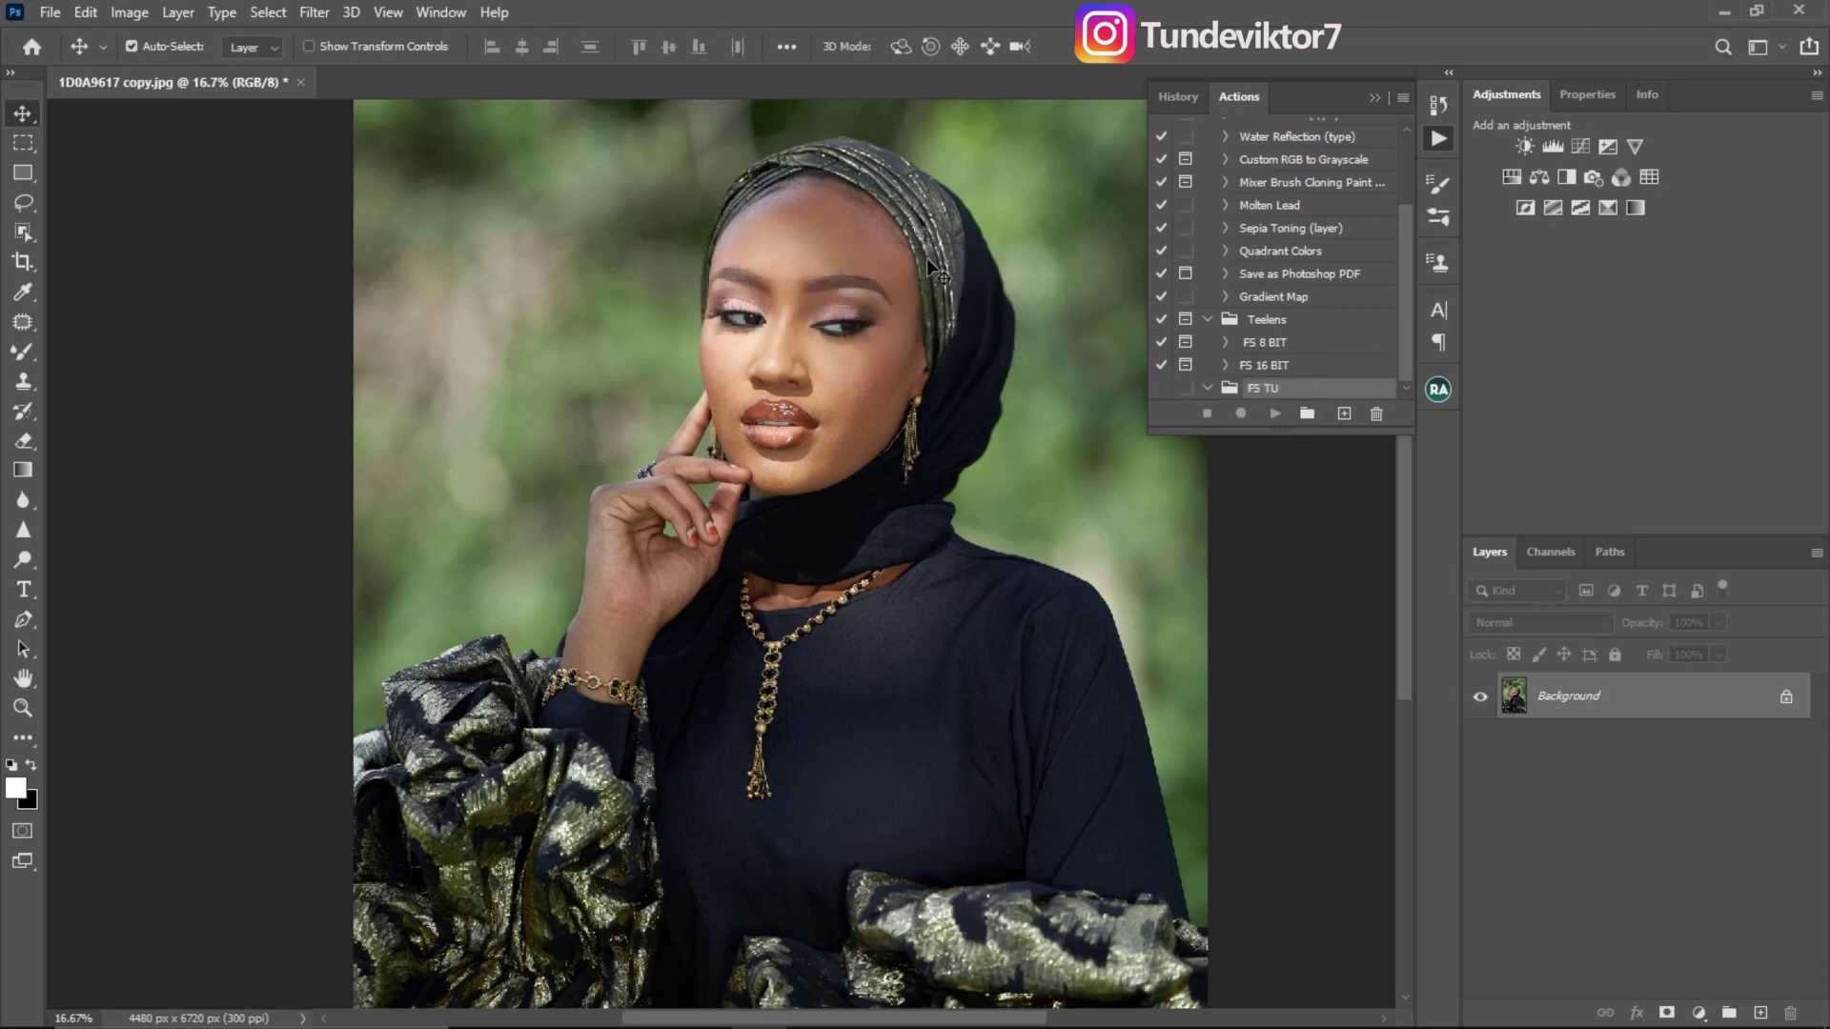
Create an action named Frequency S in the FS TU set, with no function key and the color green, and start recording it
click(1267, 396)
click(1342, 416)
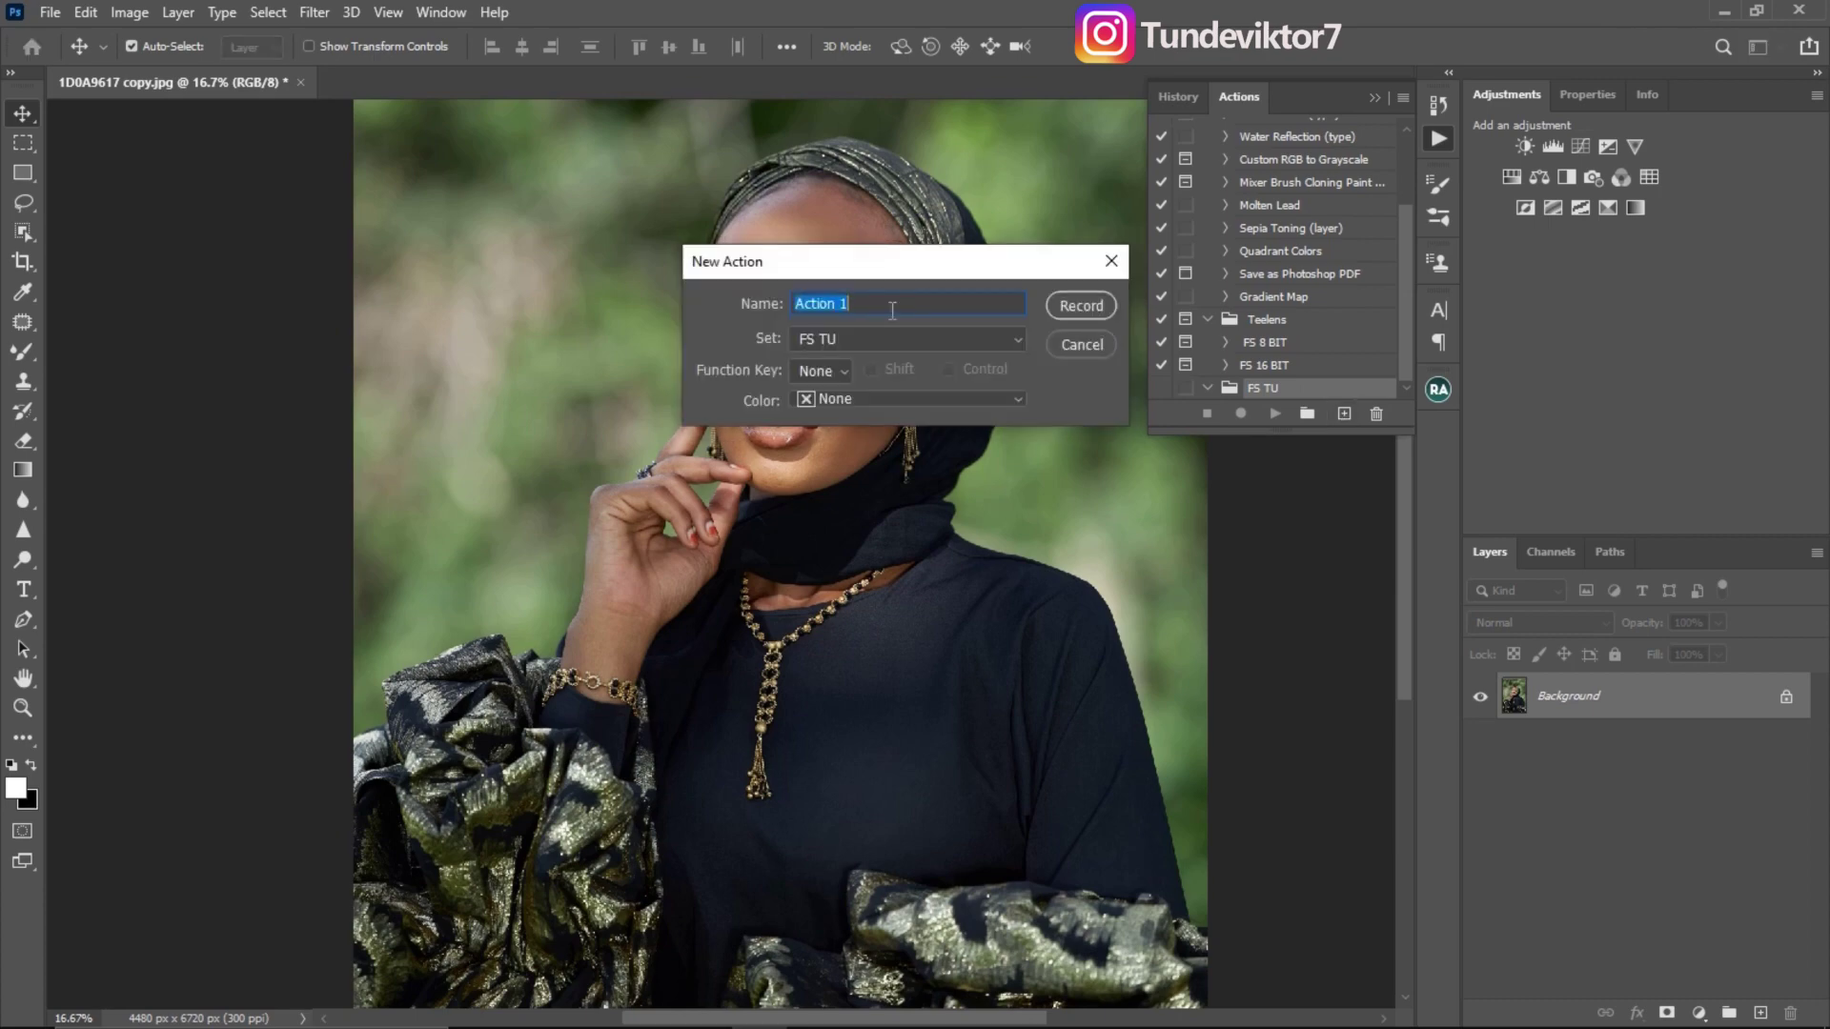
text(Frequency S)
click(820, 372)
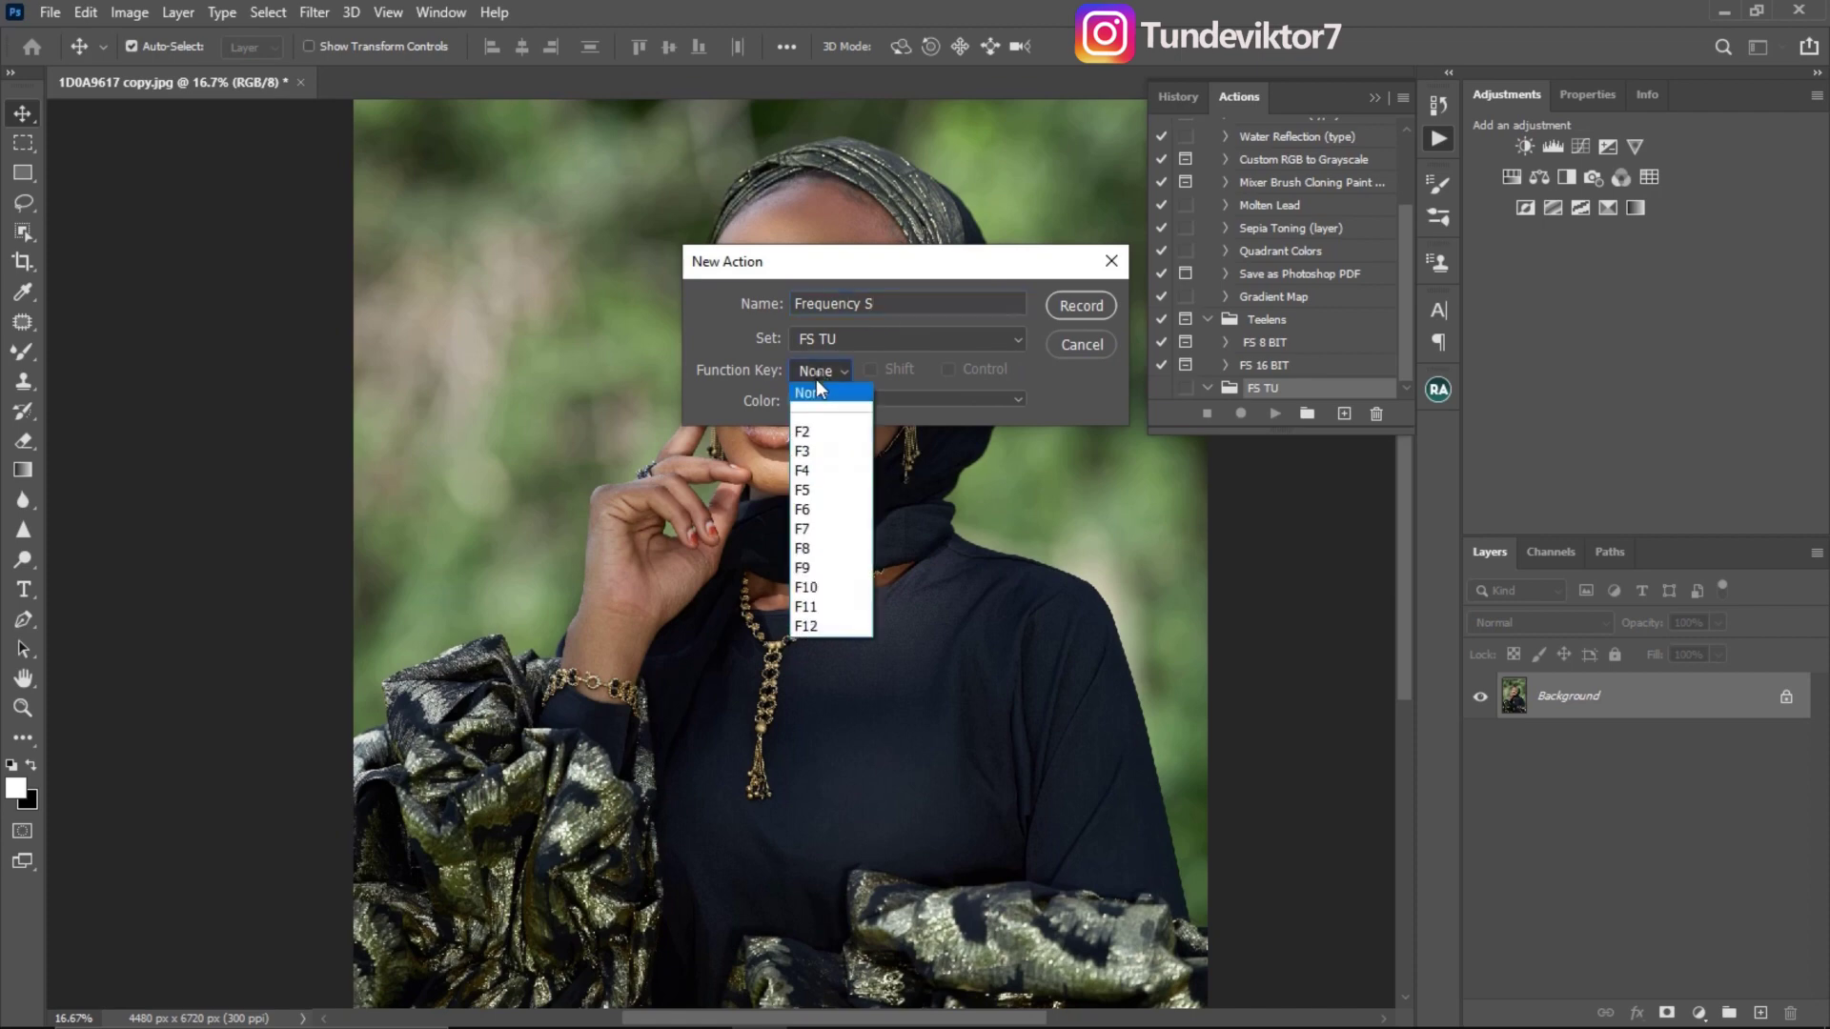
click(824, 391)
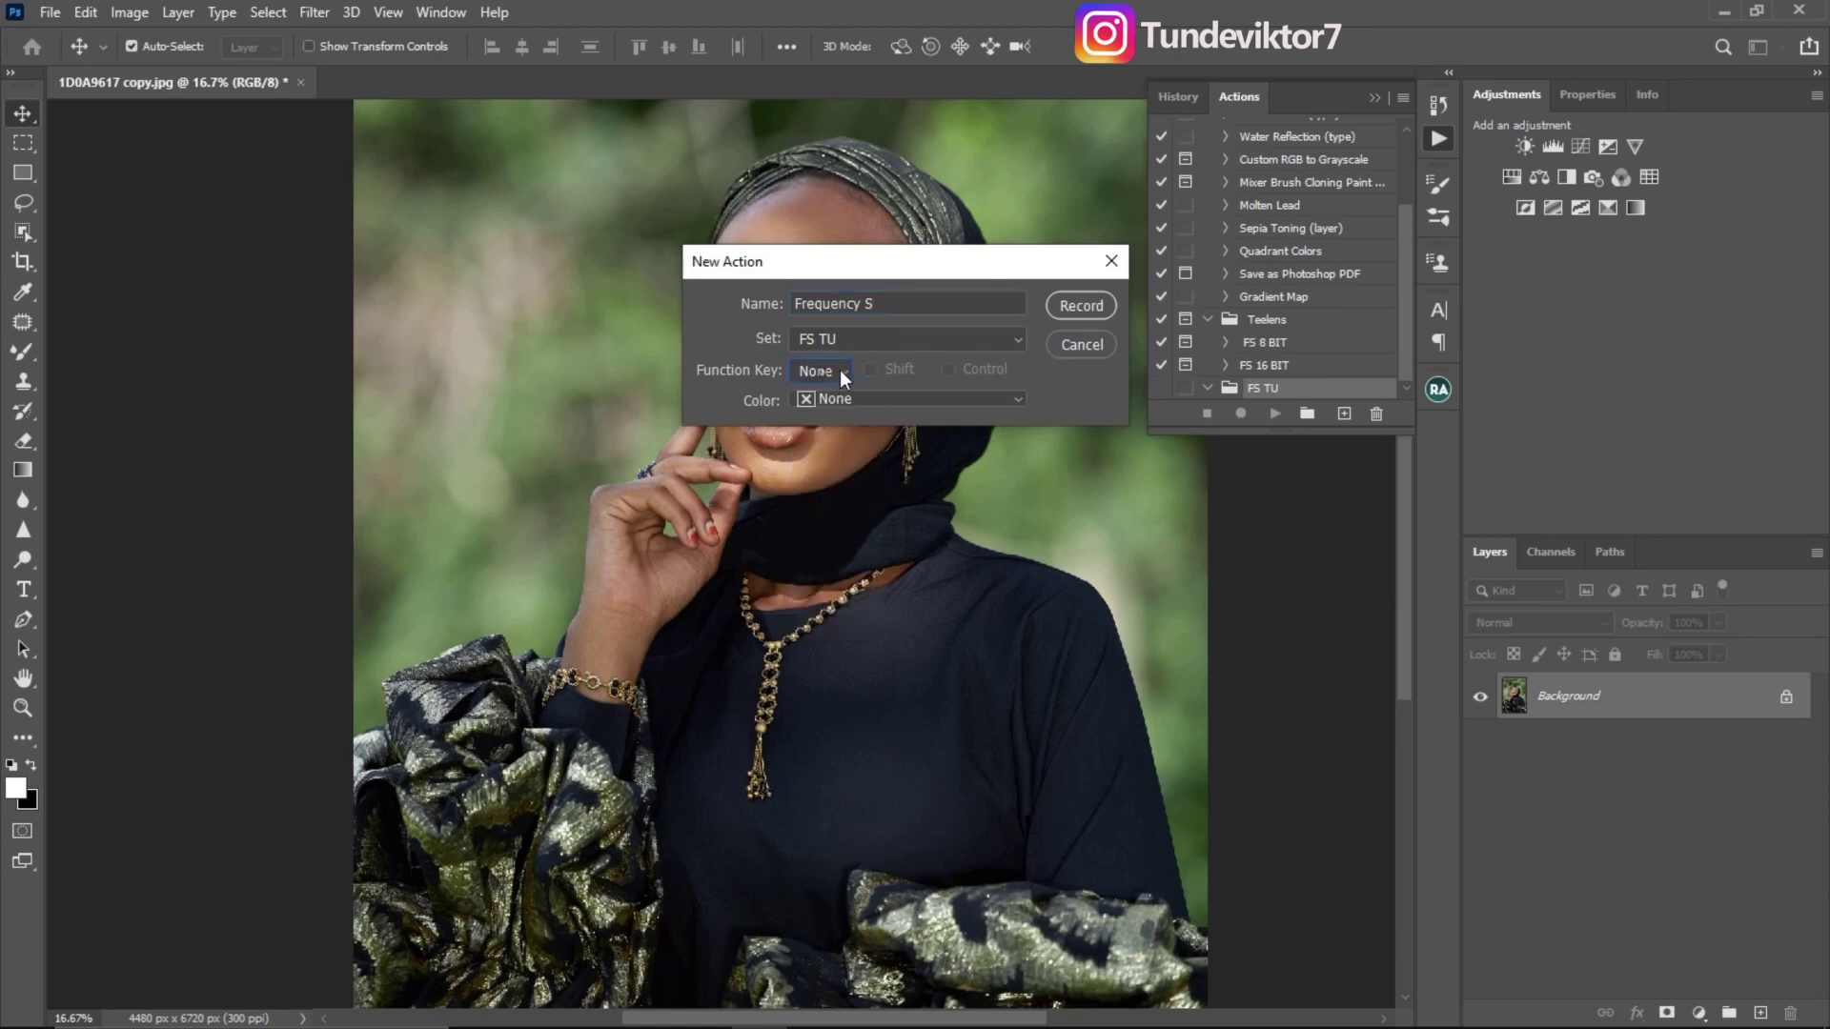
click(837, 398)
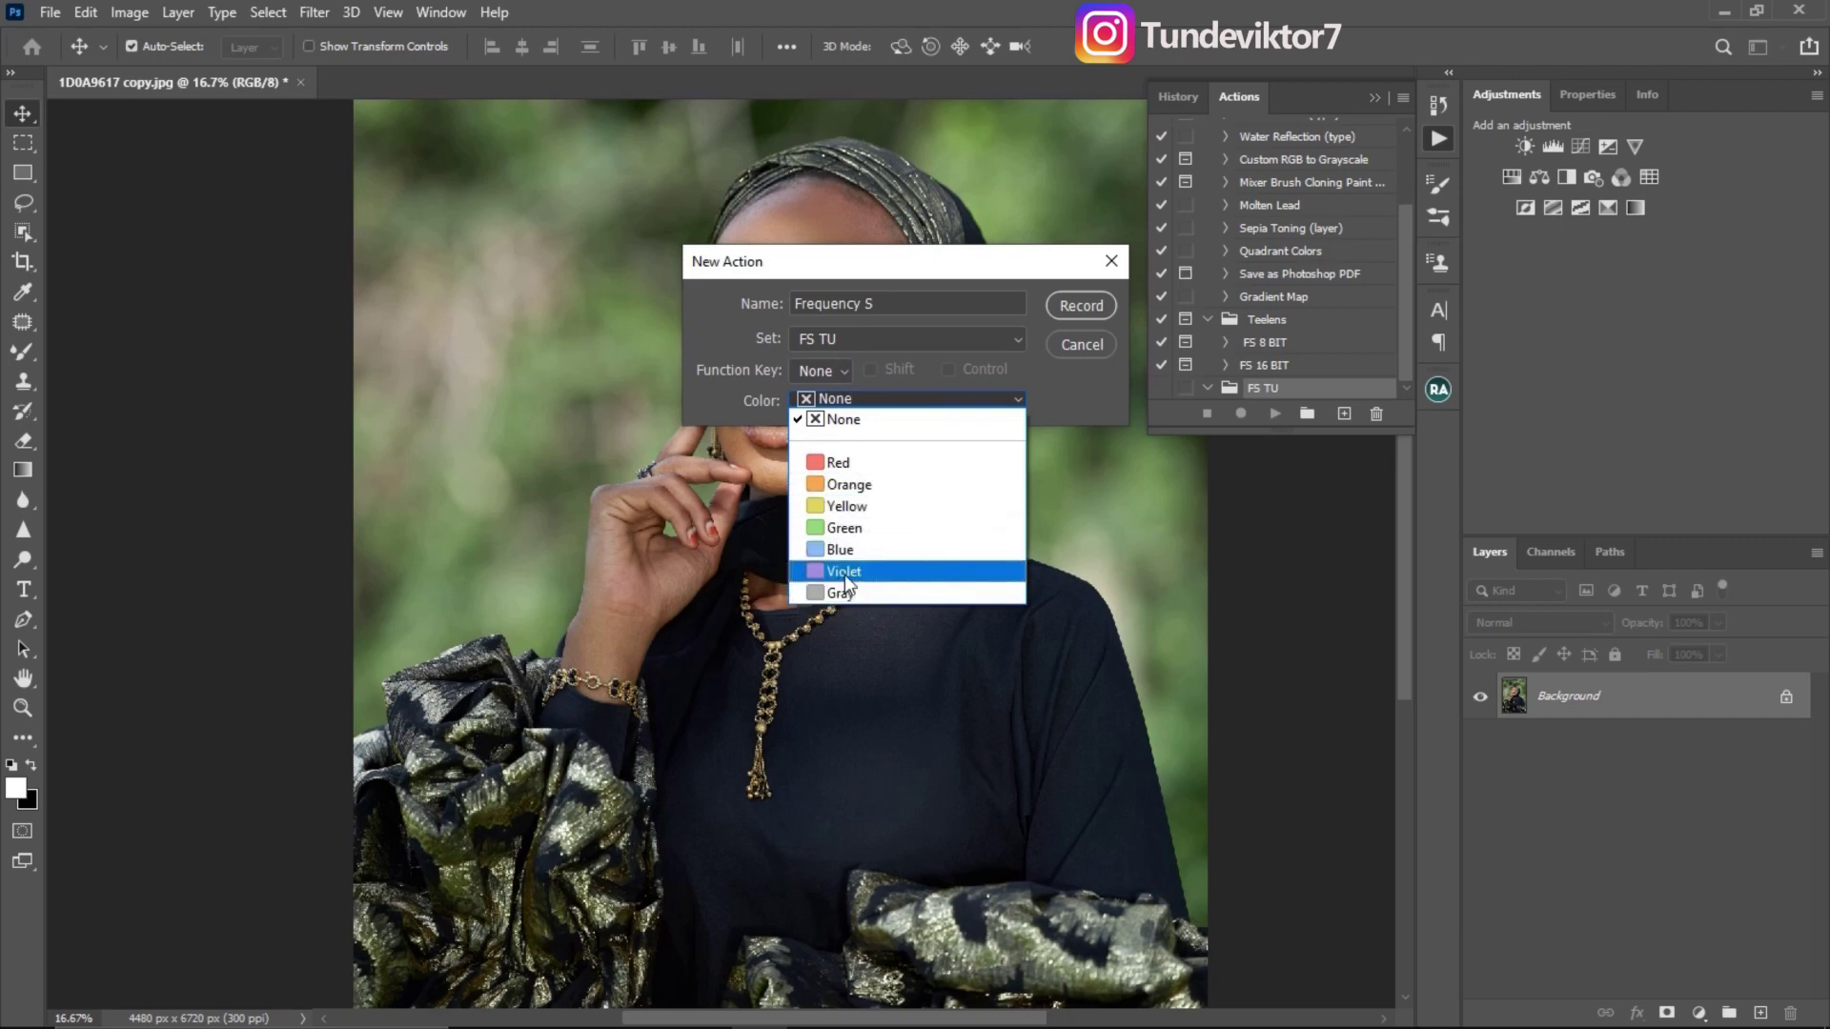
click(833, 527)
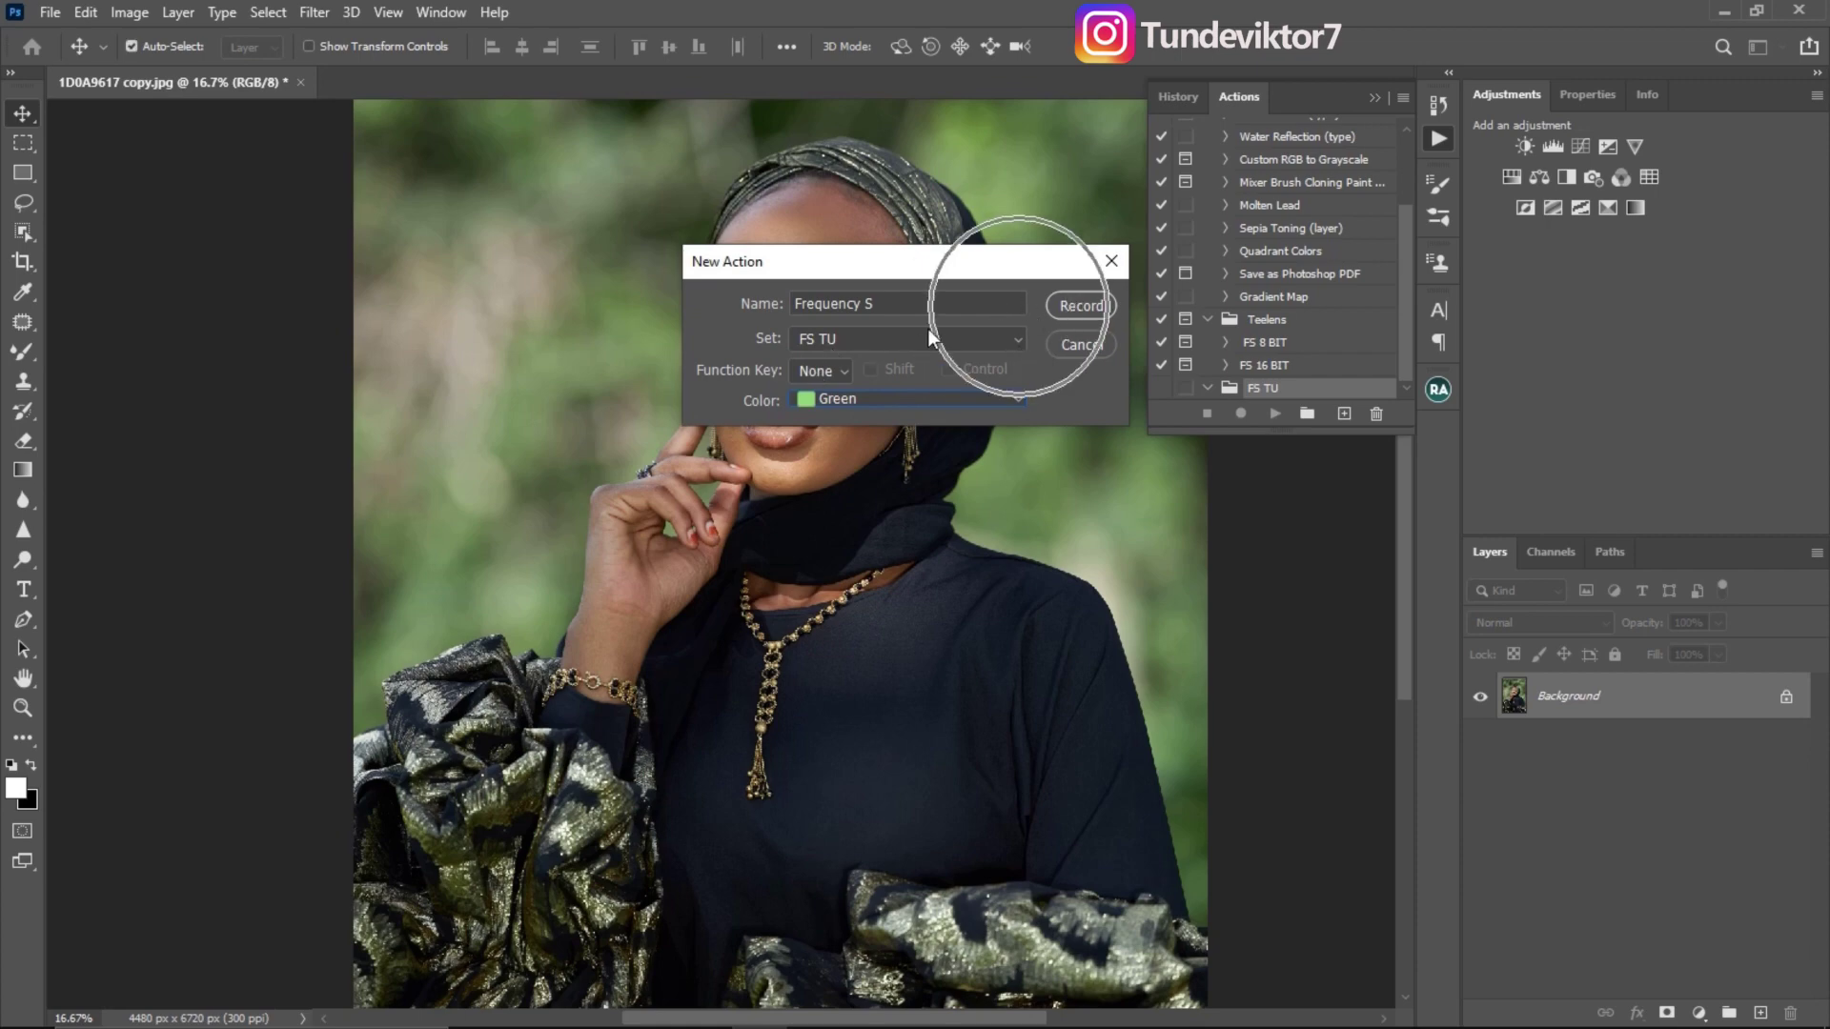
click(1079, 303)
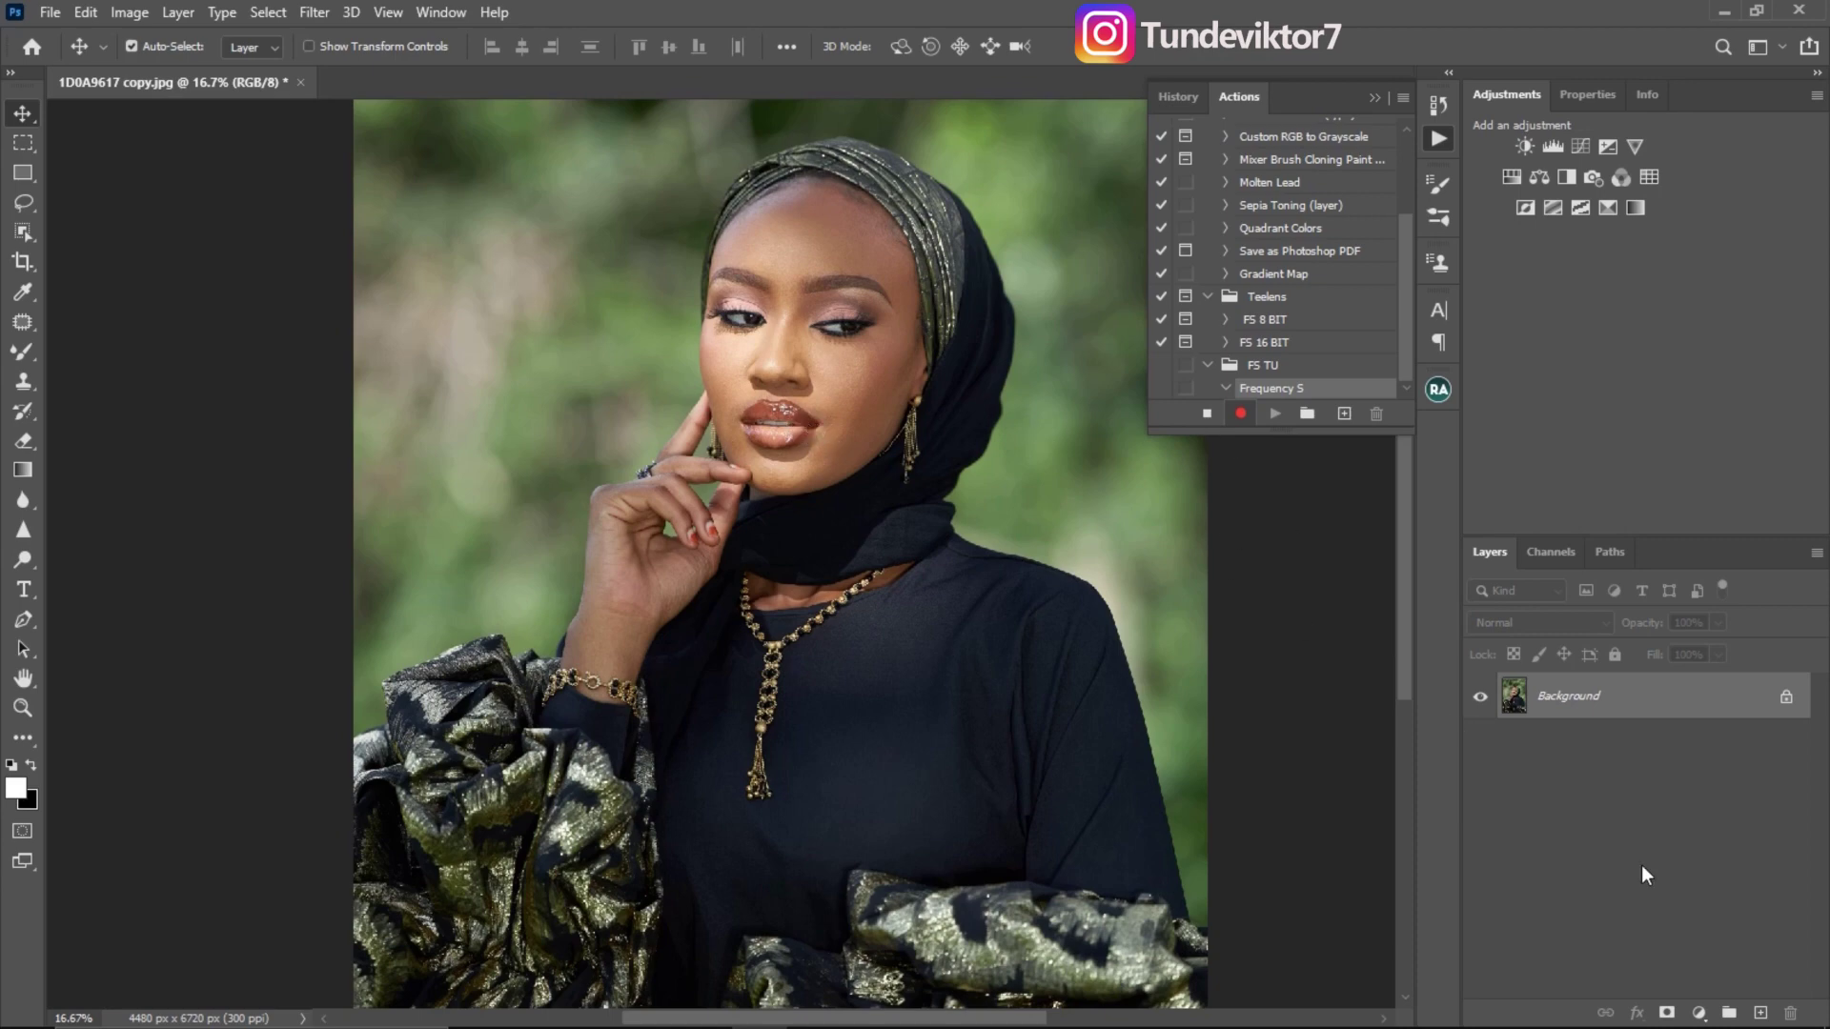
Add a new layer above the Background, stamp all visible content into it, and duplicate the stamped layer
click(1761, 1014)
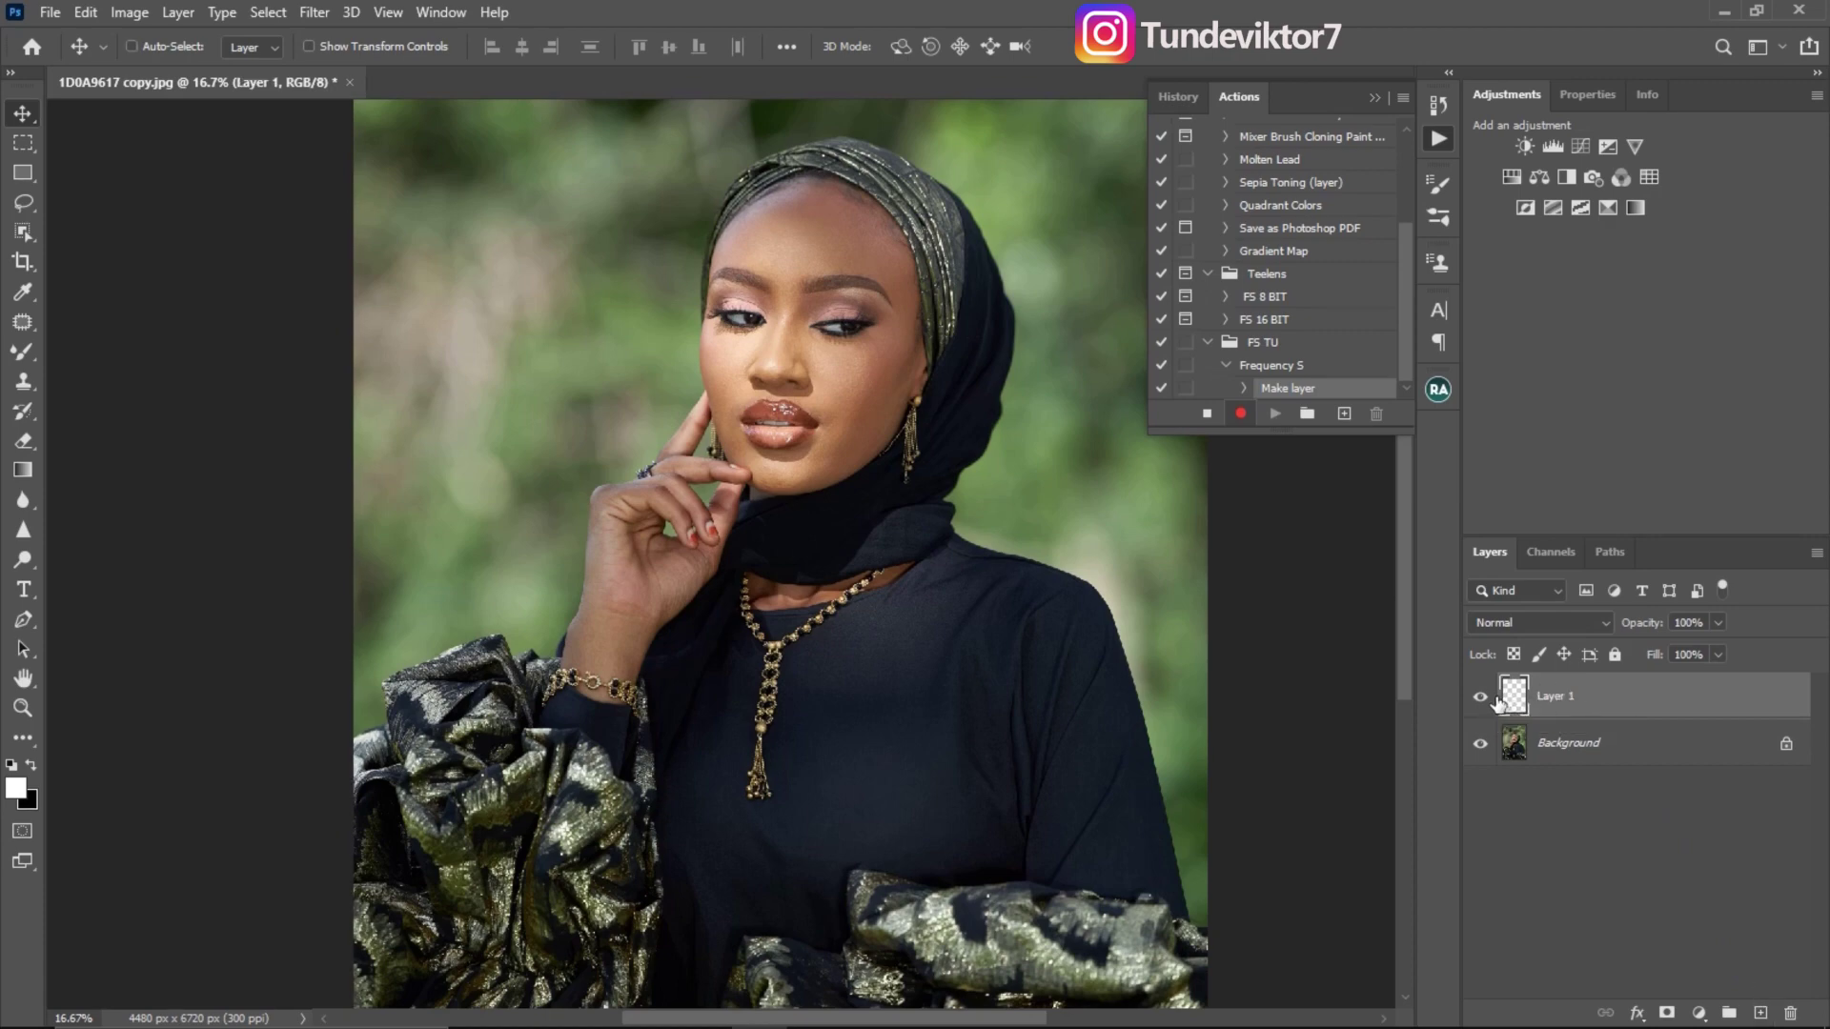
key(ctrl+shift+alt+e)
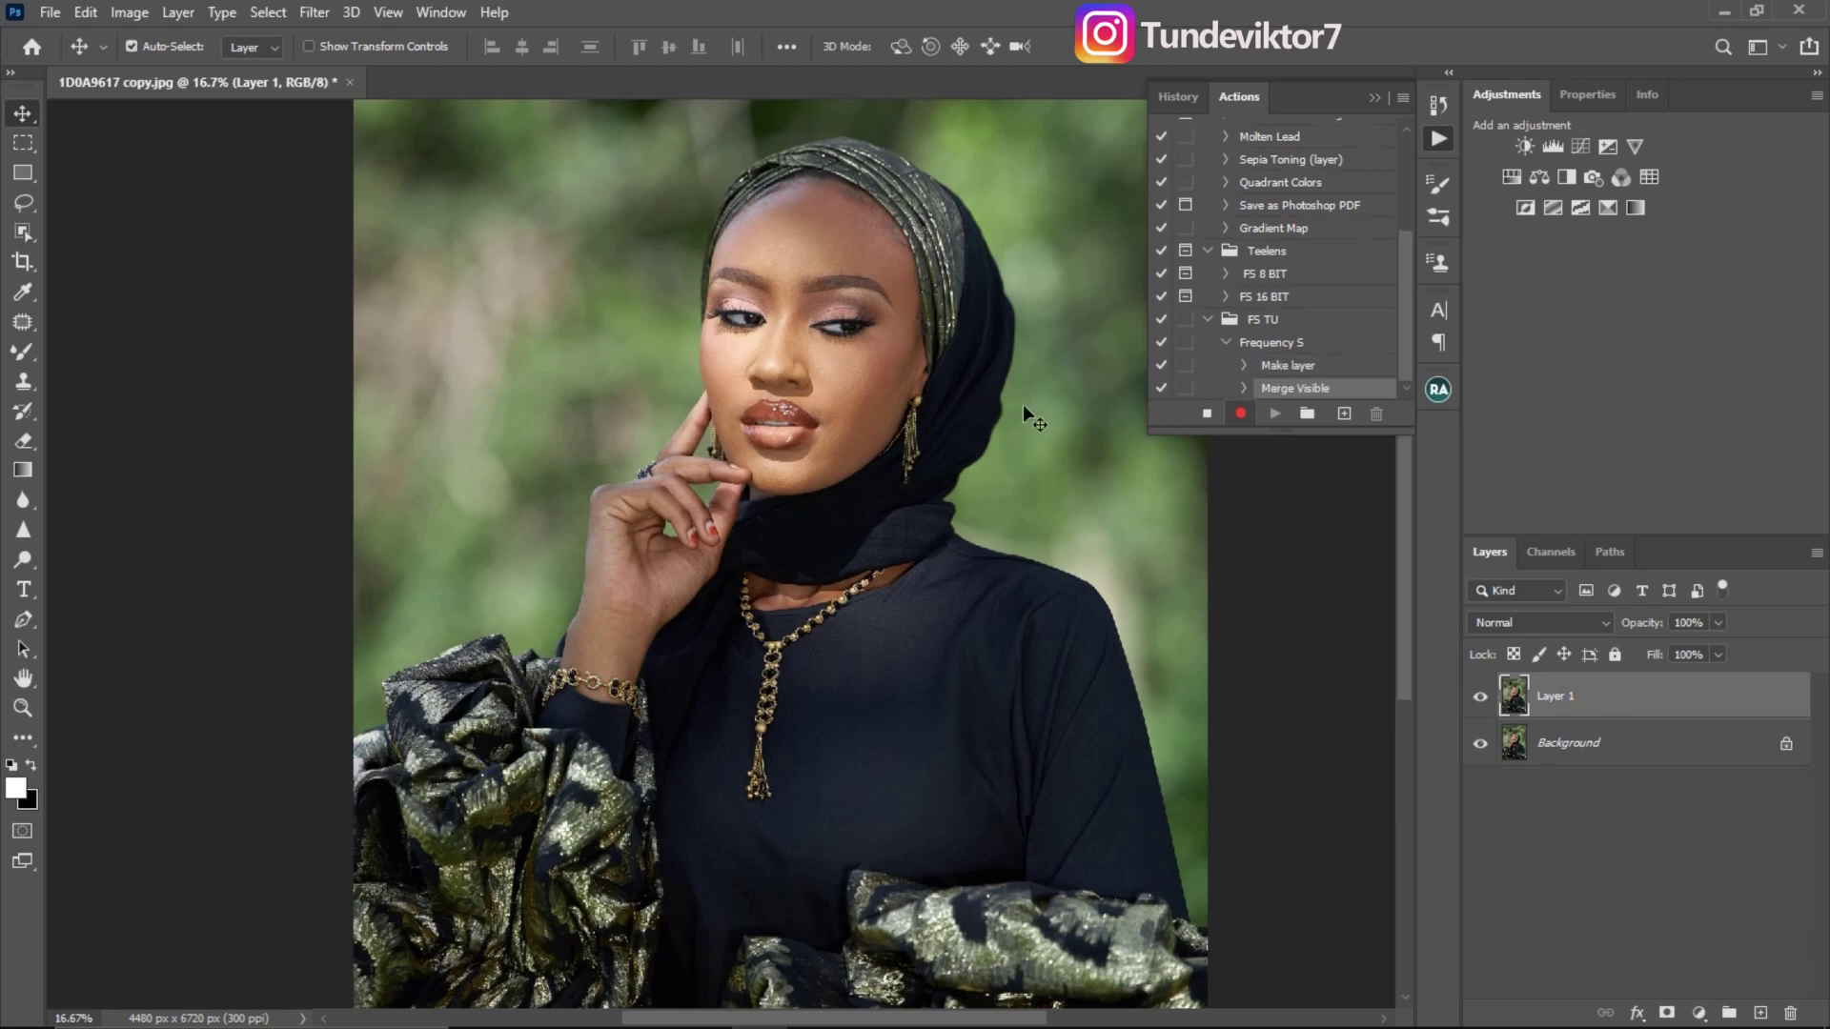
click(1513, 690)
key(ctrl+j)
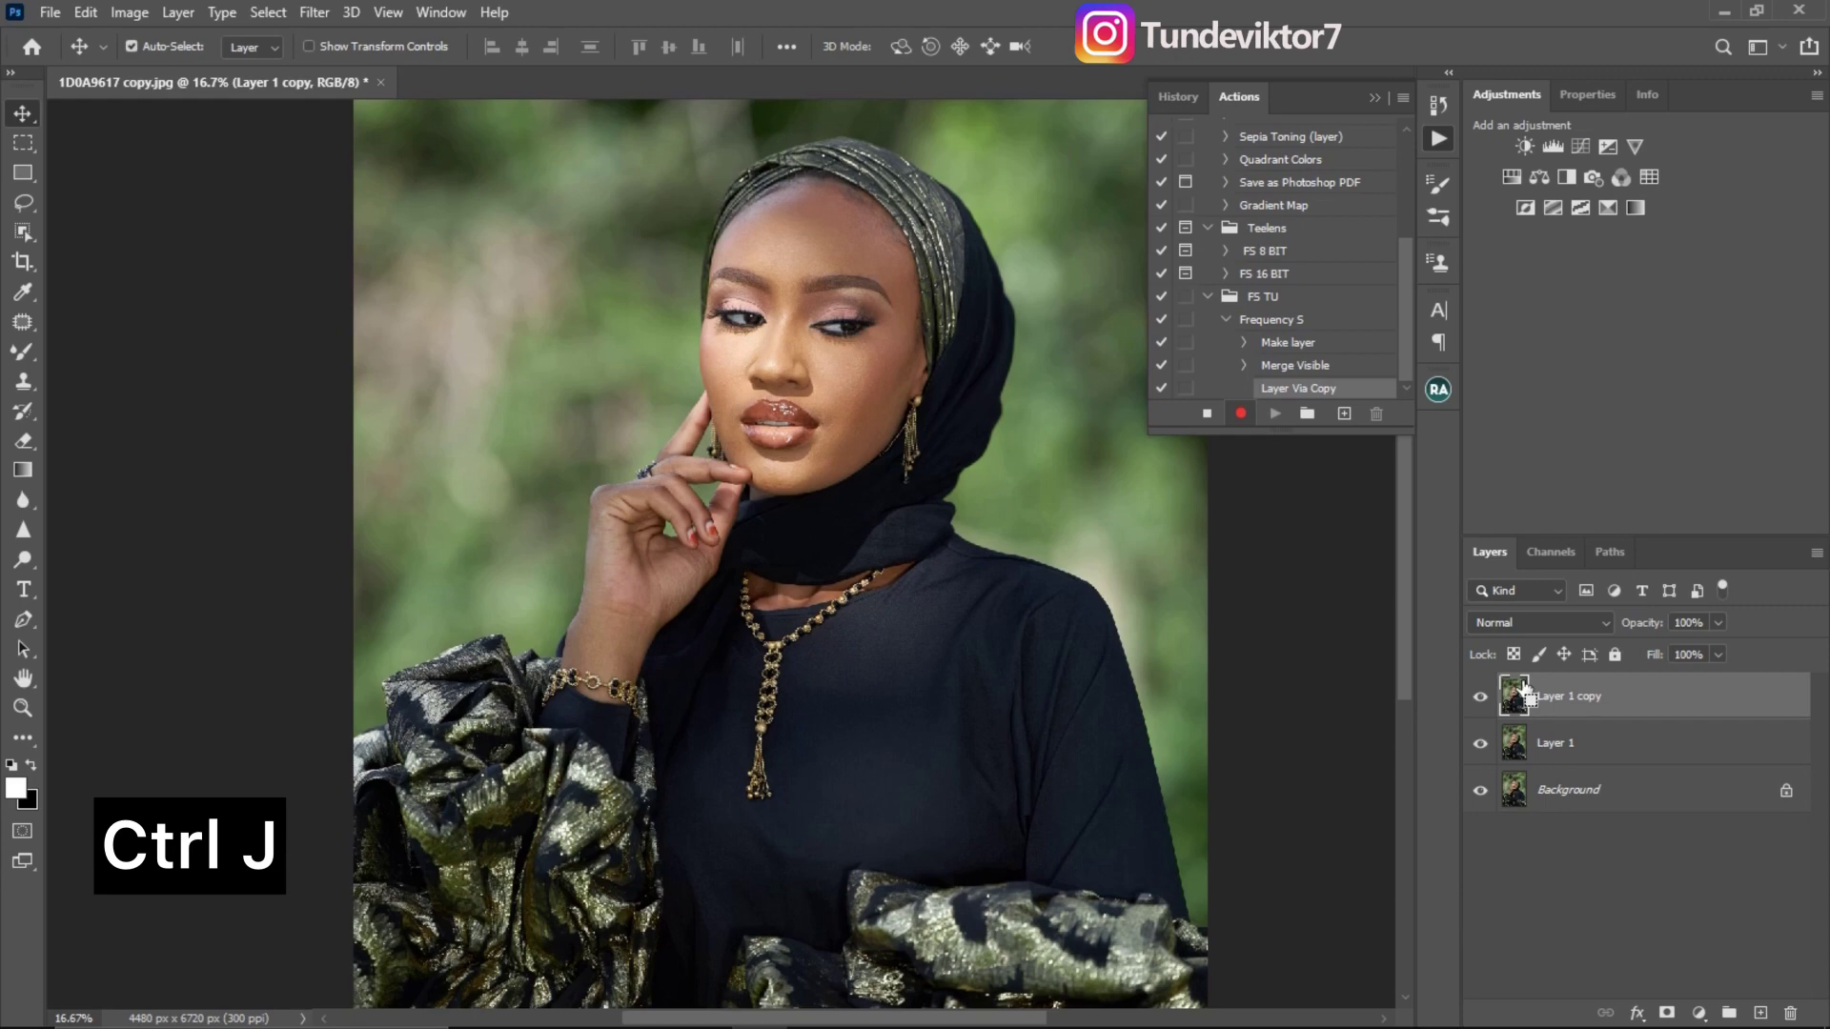
click(1546, 744)
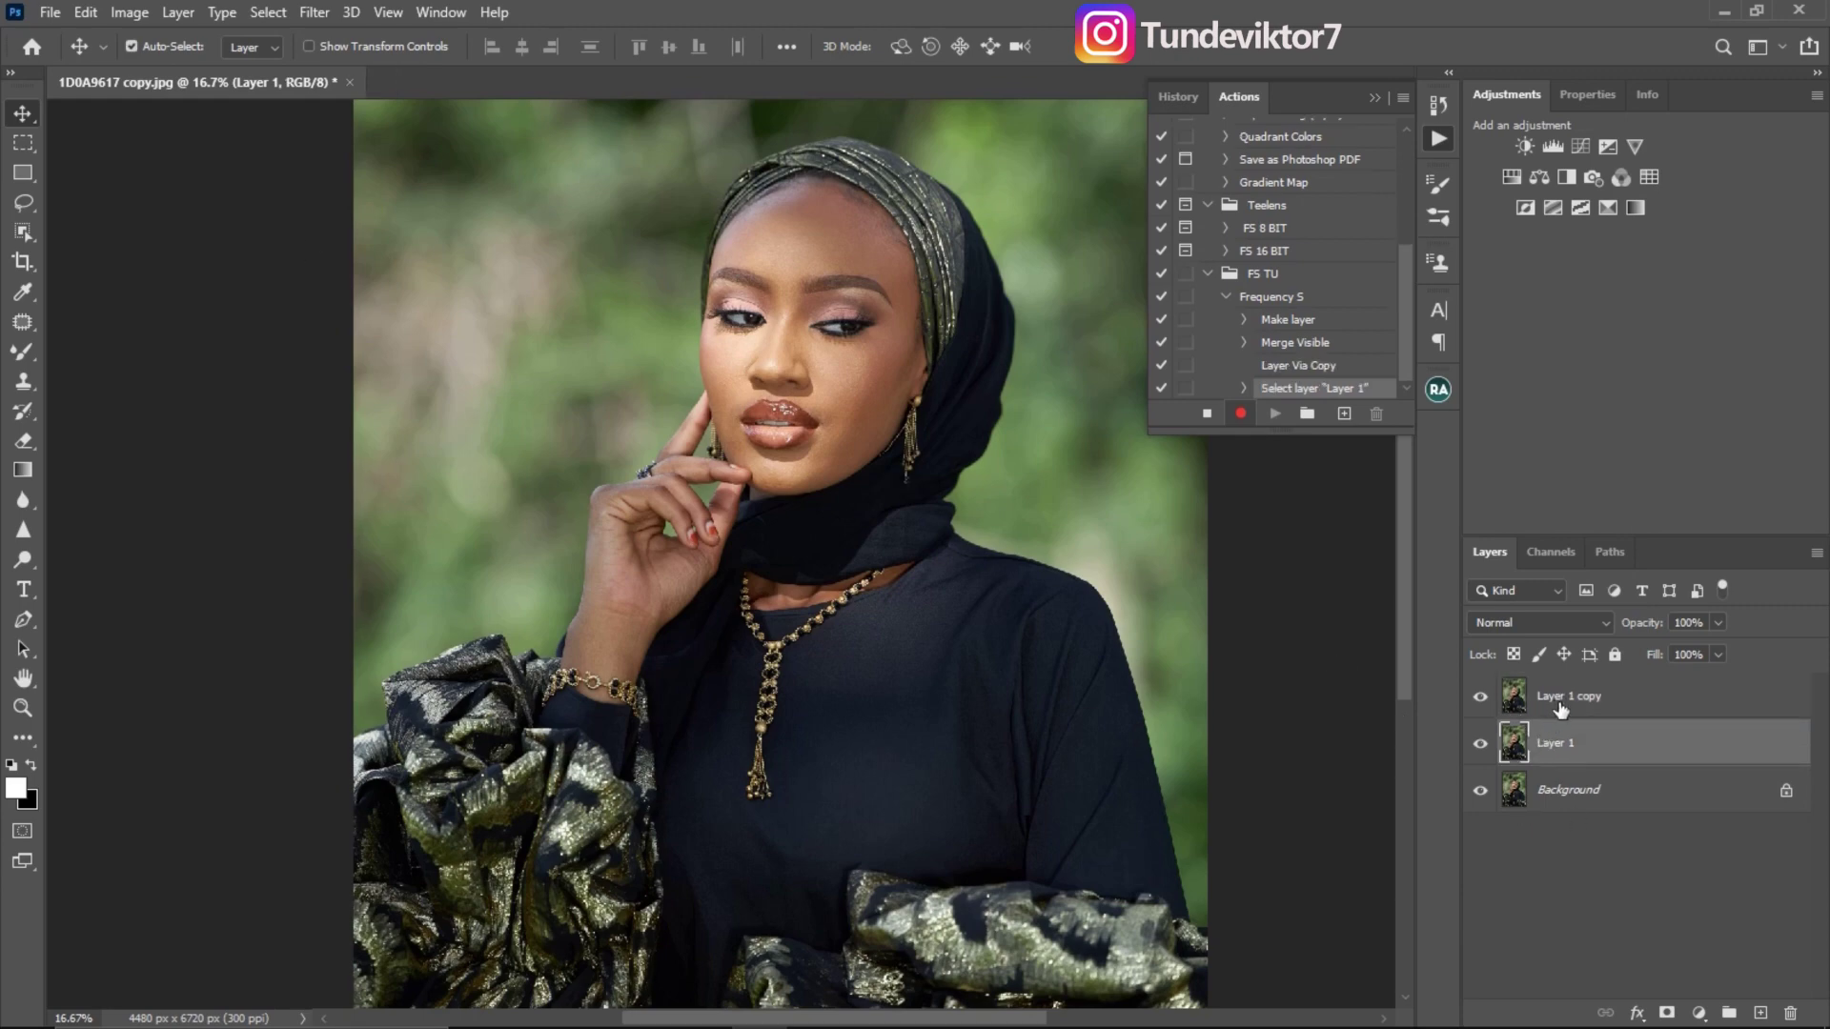
click(1559, 705)
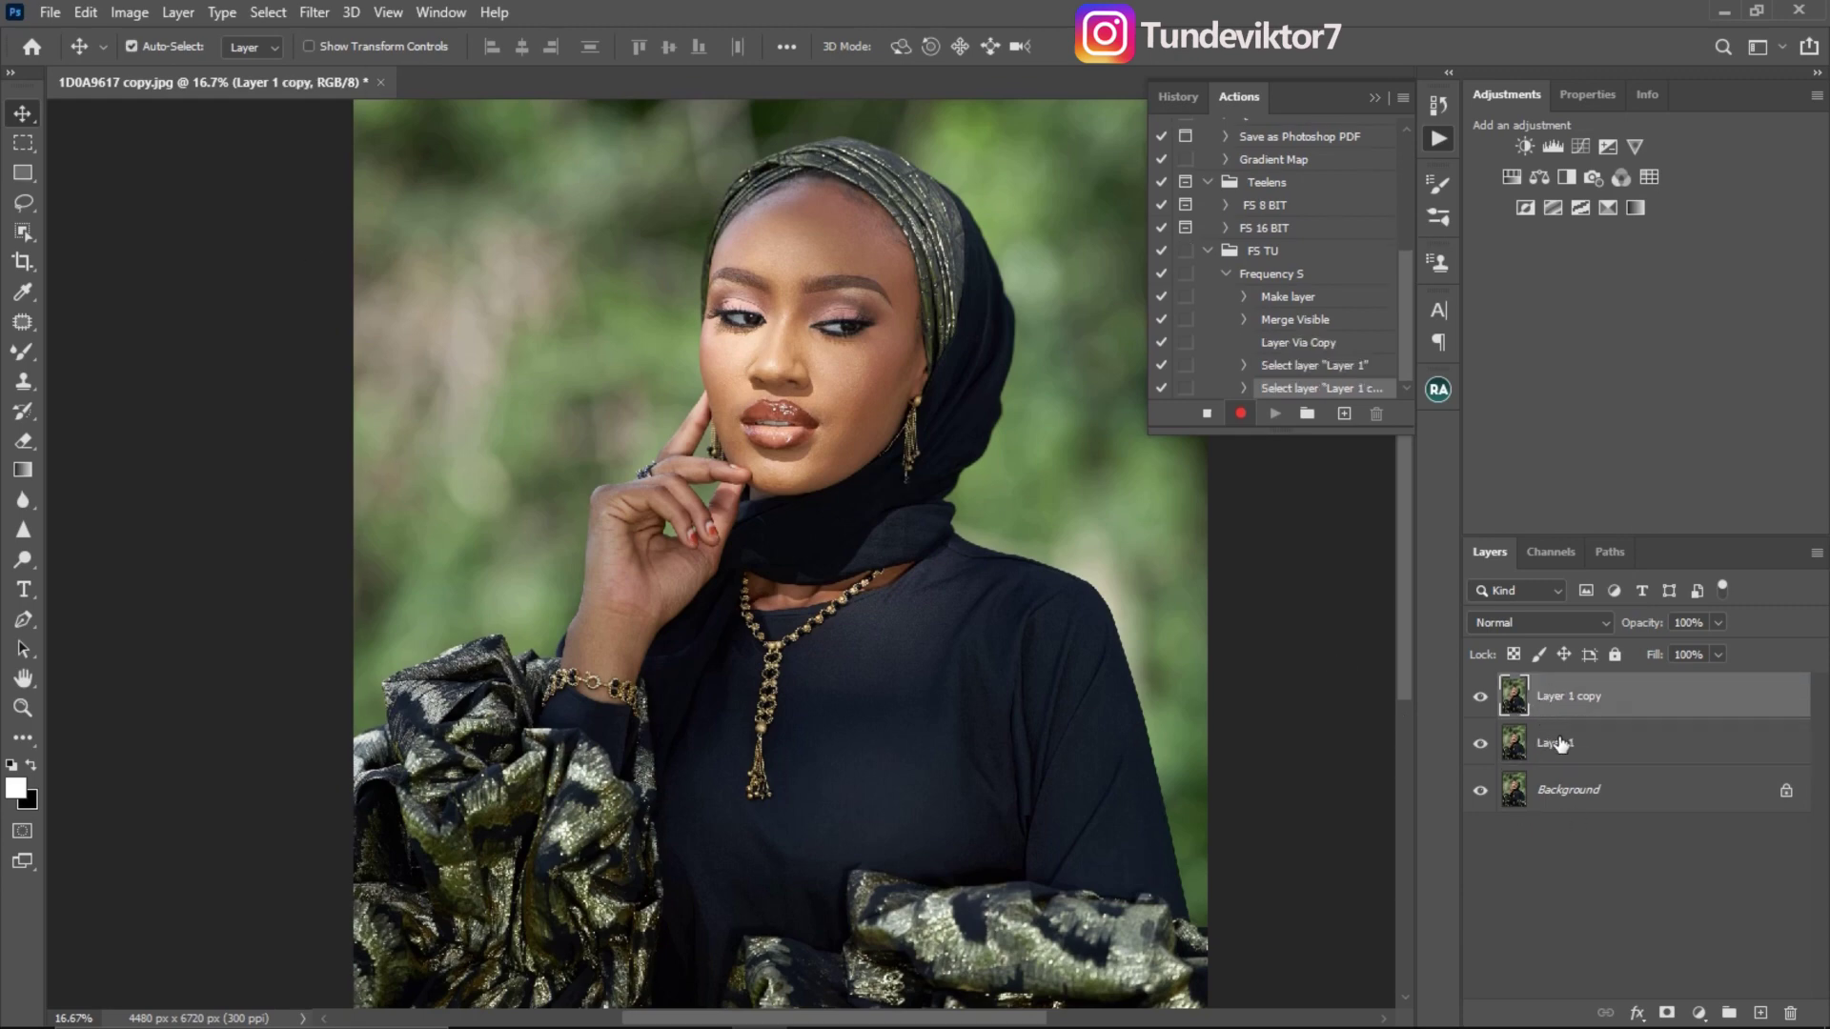
click(1559, 743)
click(1554, 714)
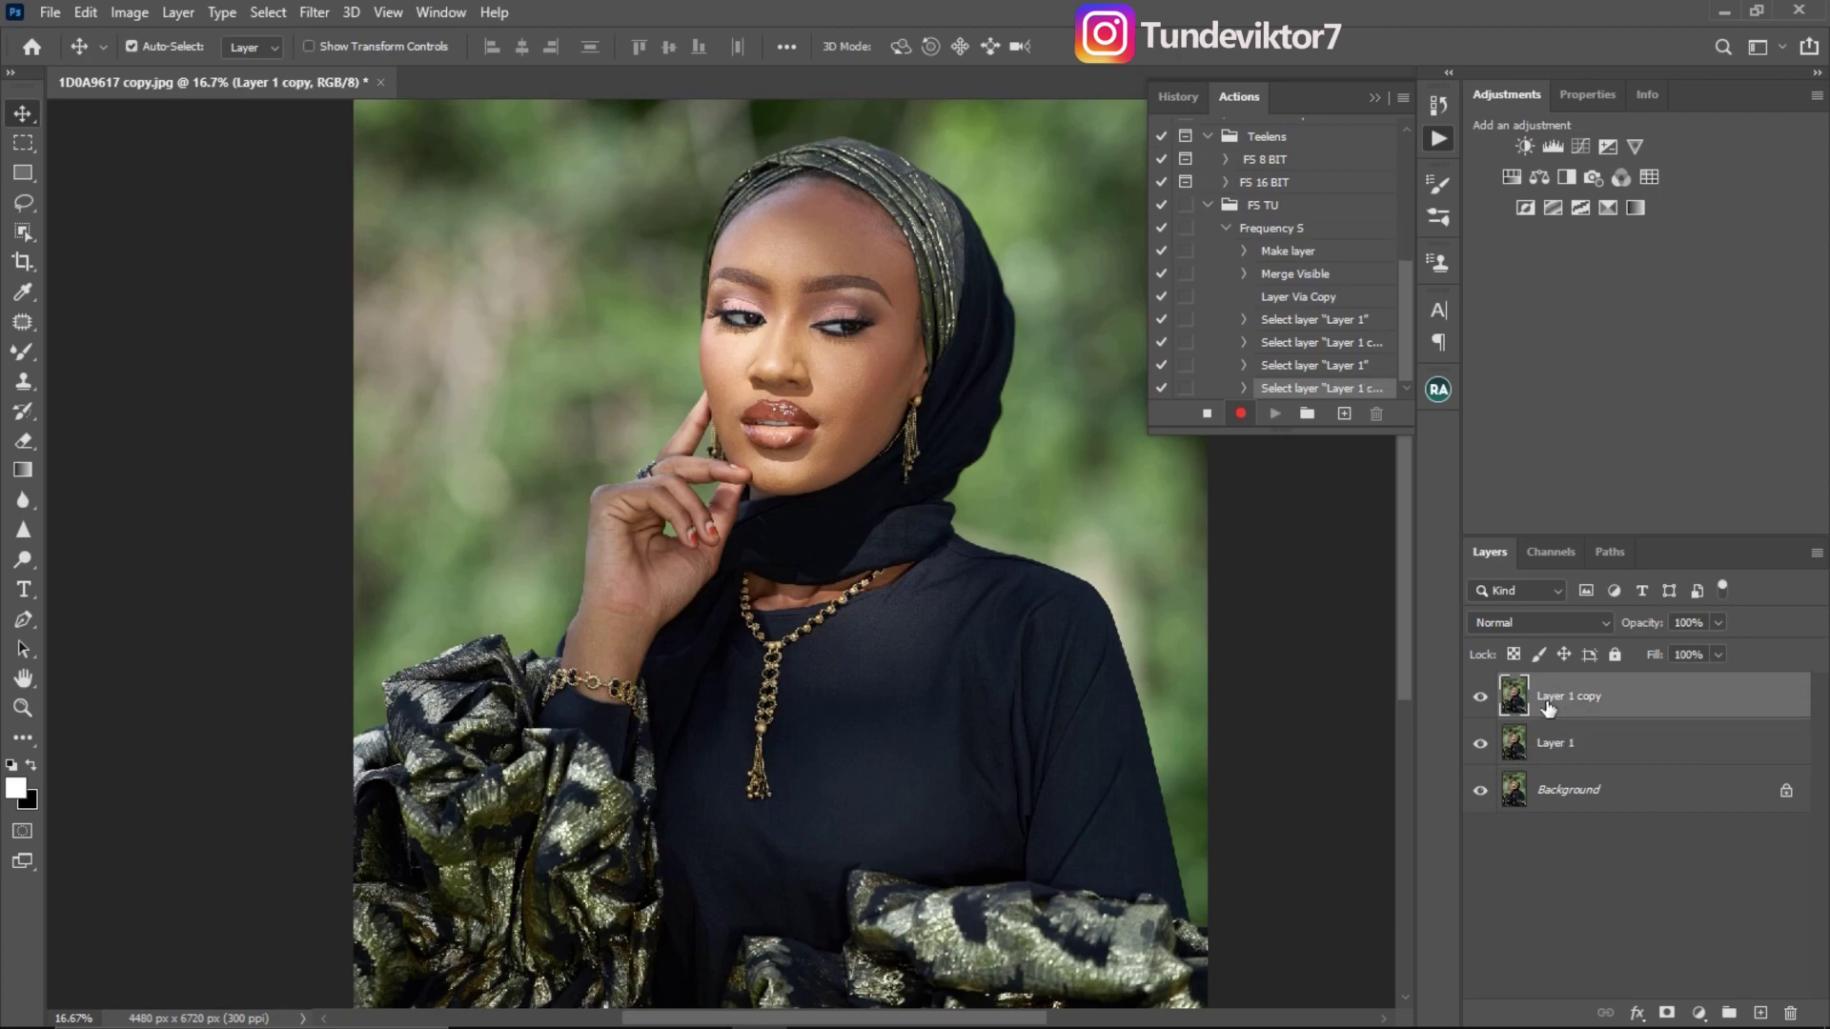
Rename Layer 1 as color low F
click(1549, 753)
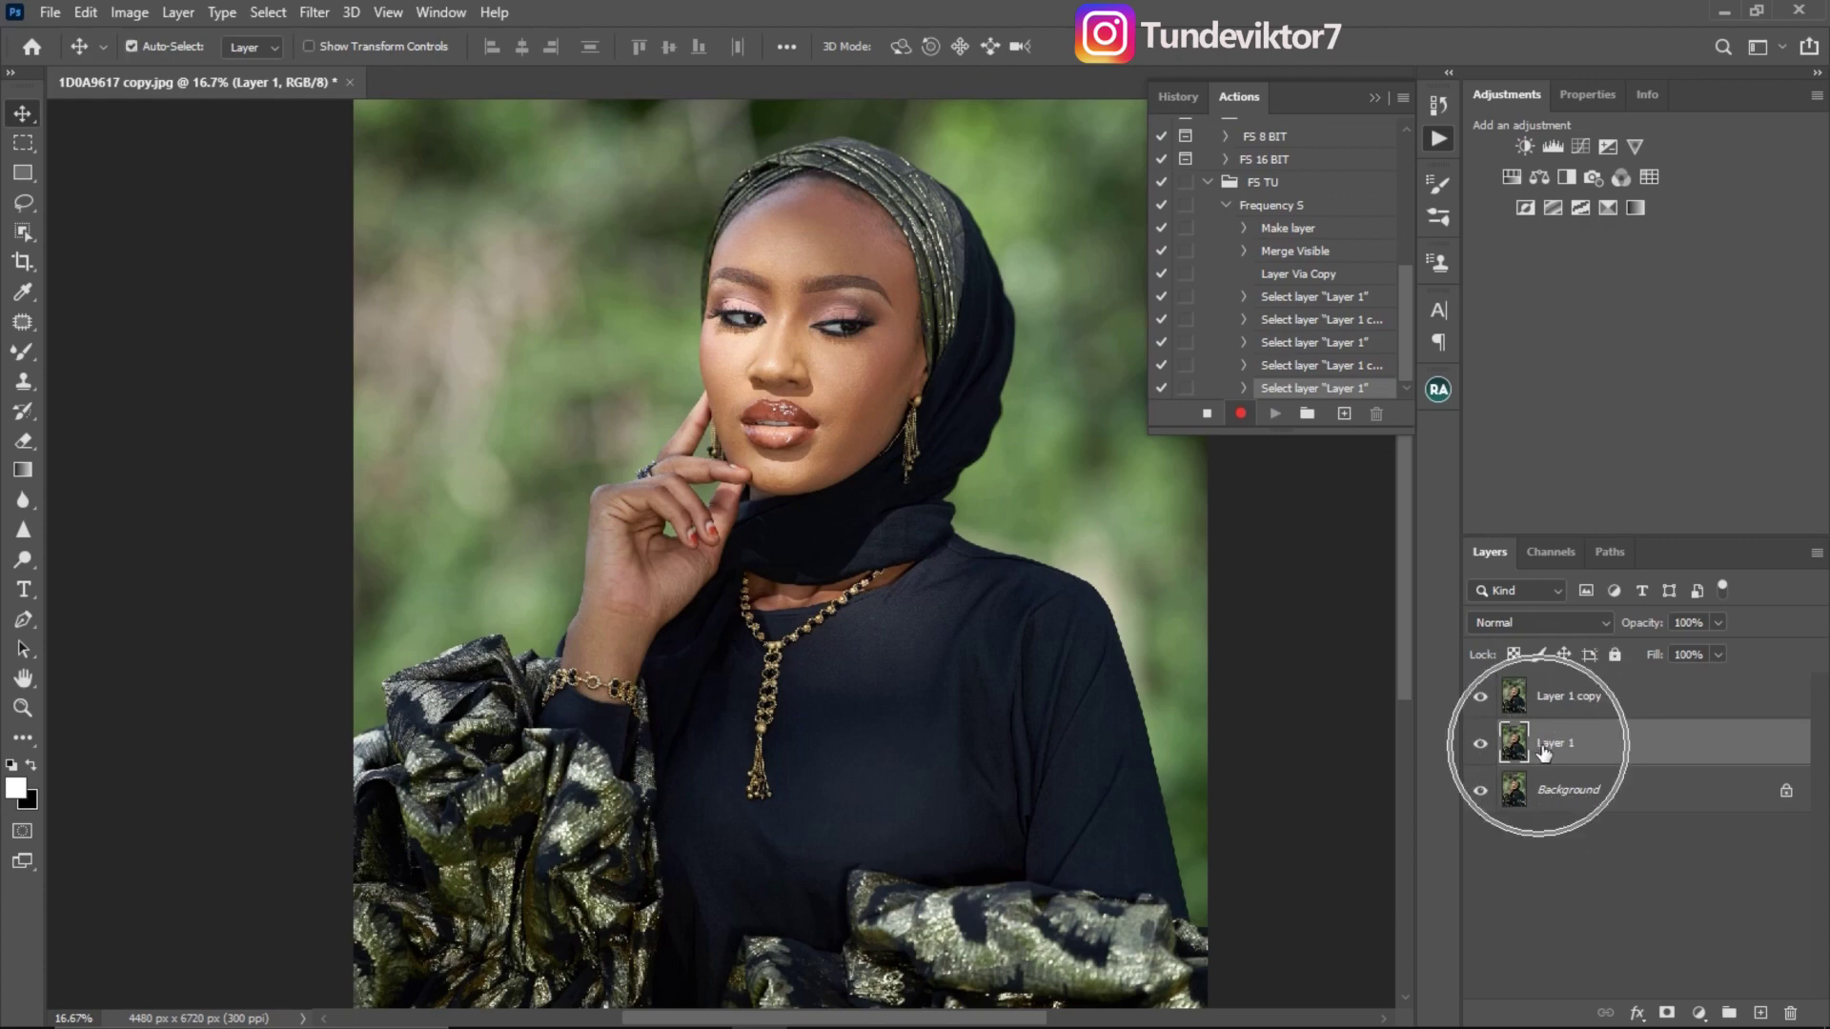
double_click(1553, 745)
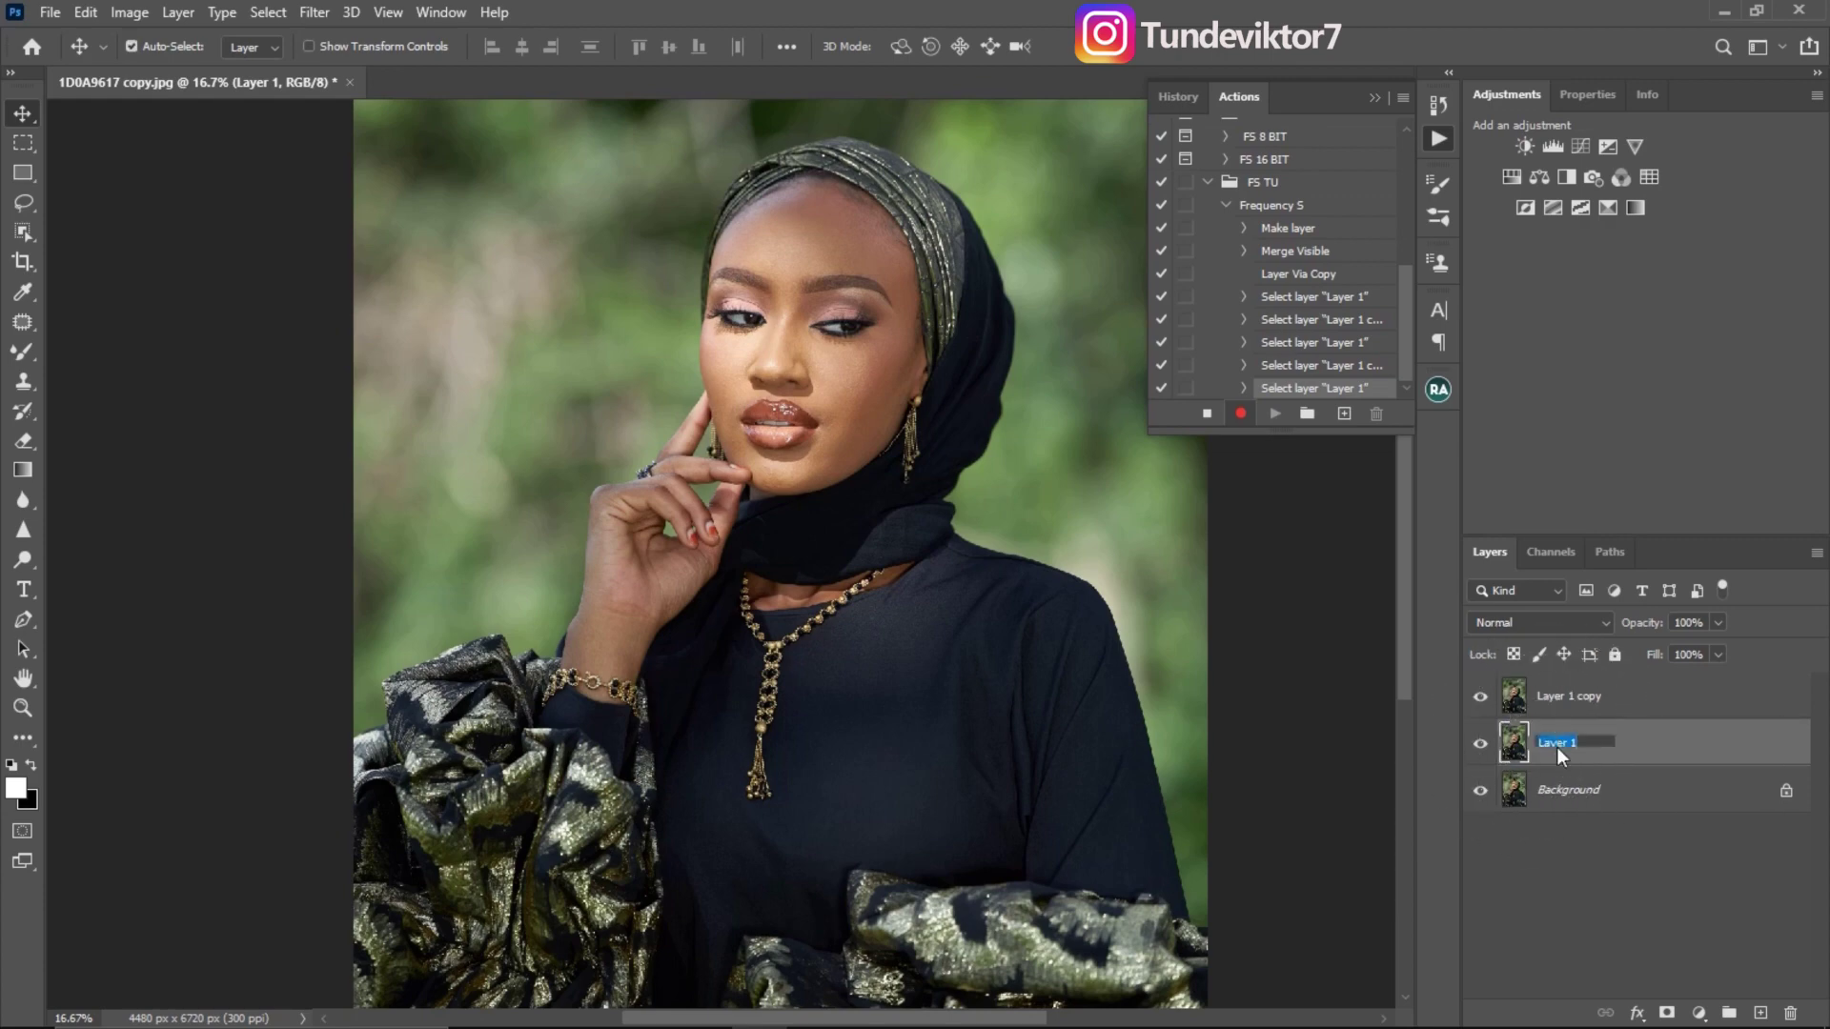
text(co)
text(color low)
click(1561, 701)
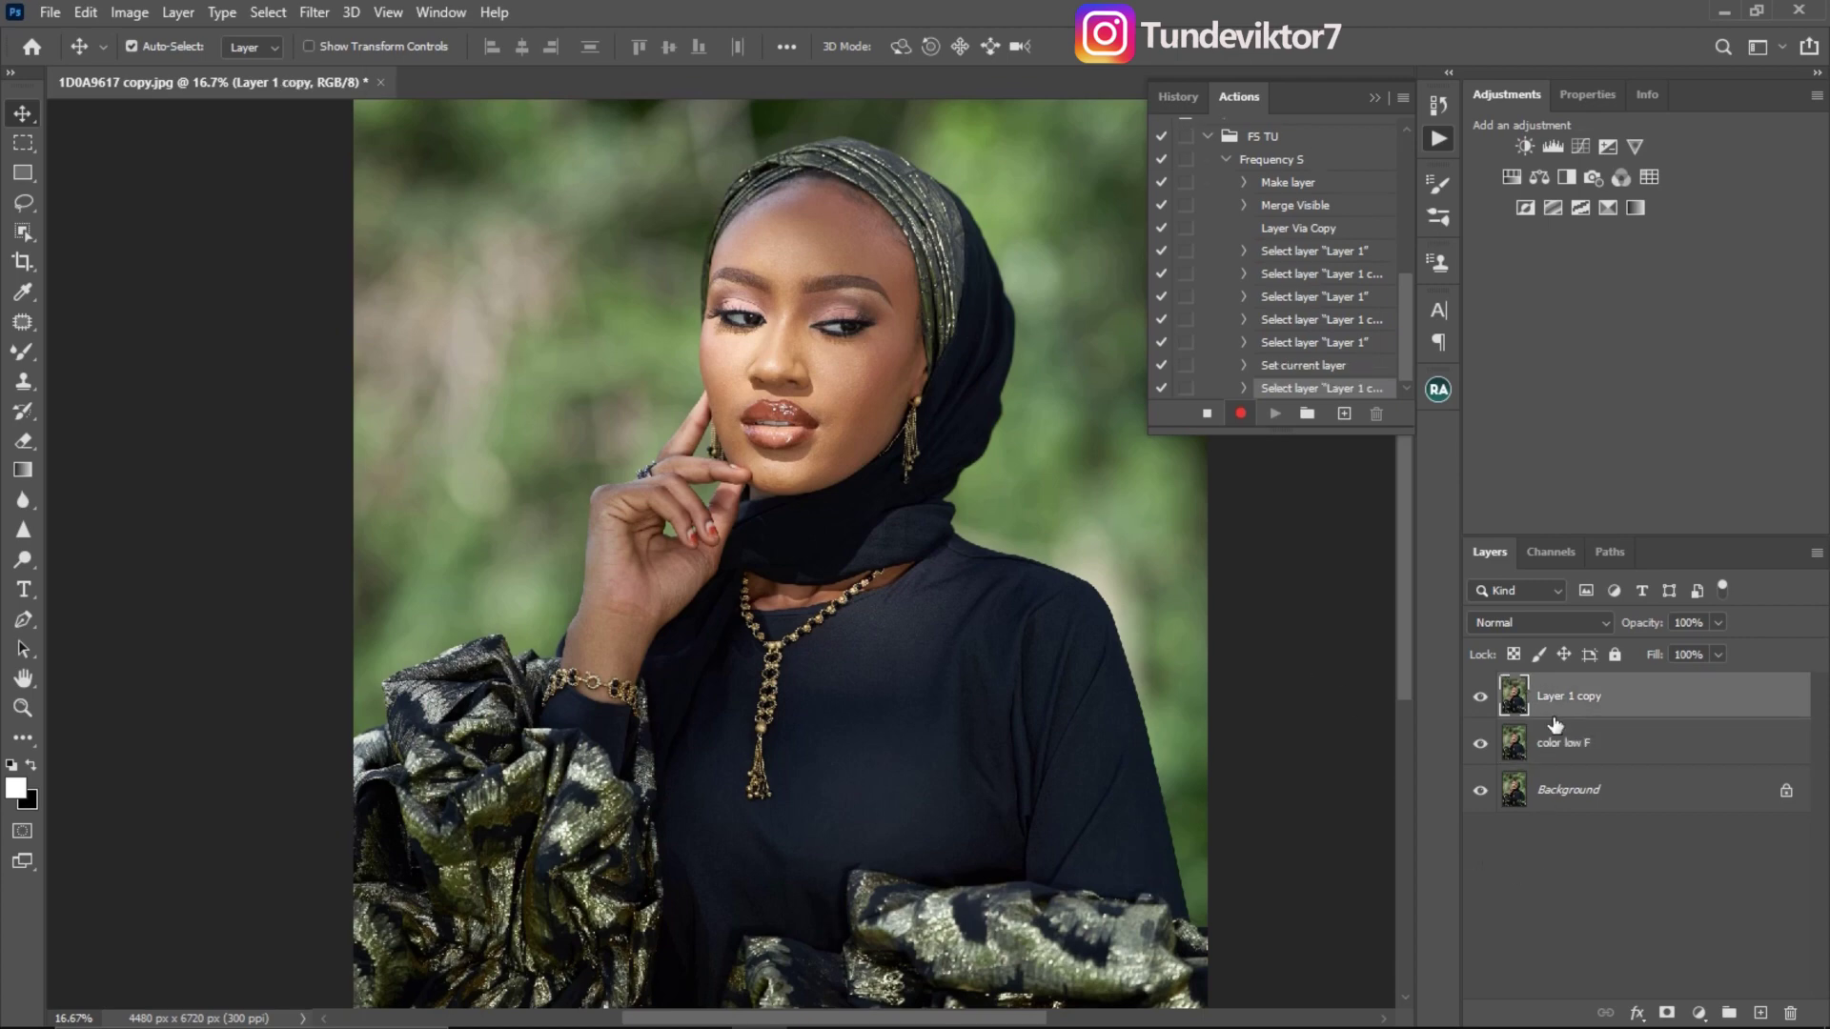
Rename the Layer 1 copy layer as High Texture
click(1565, 740)
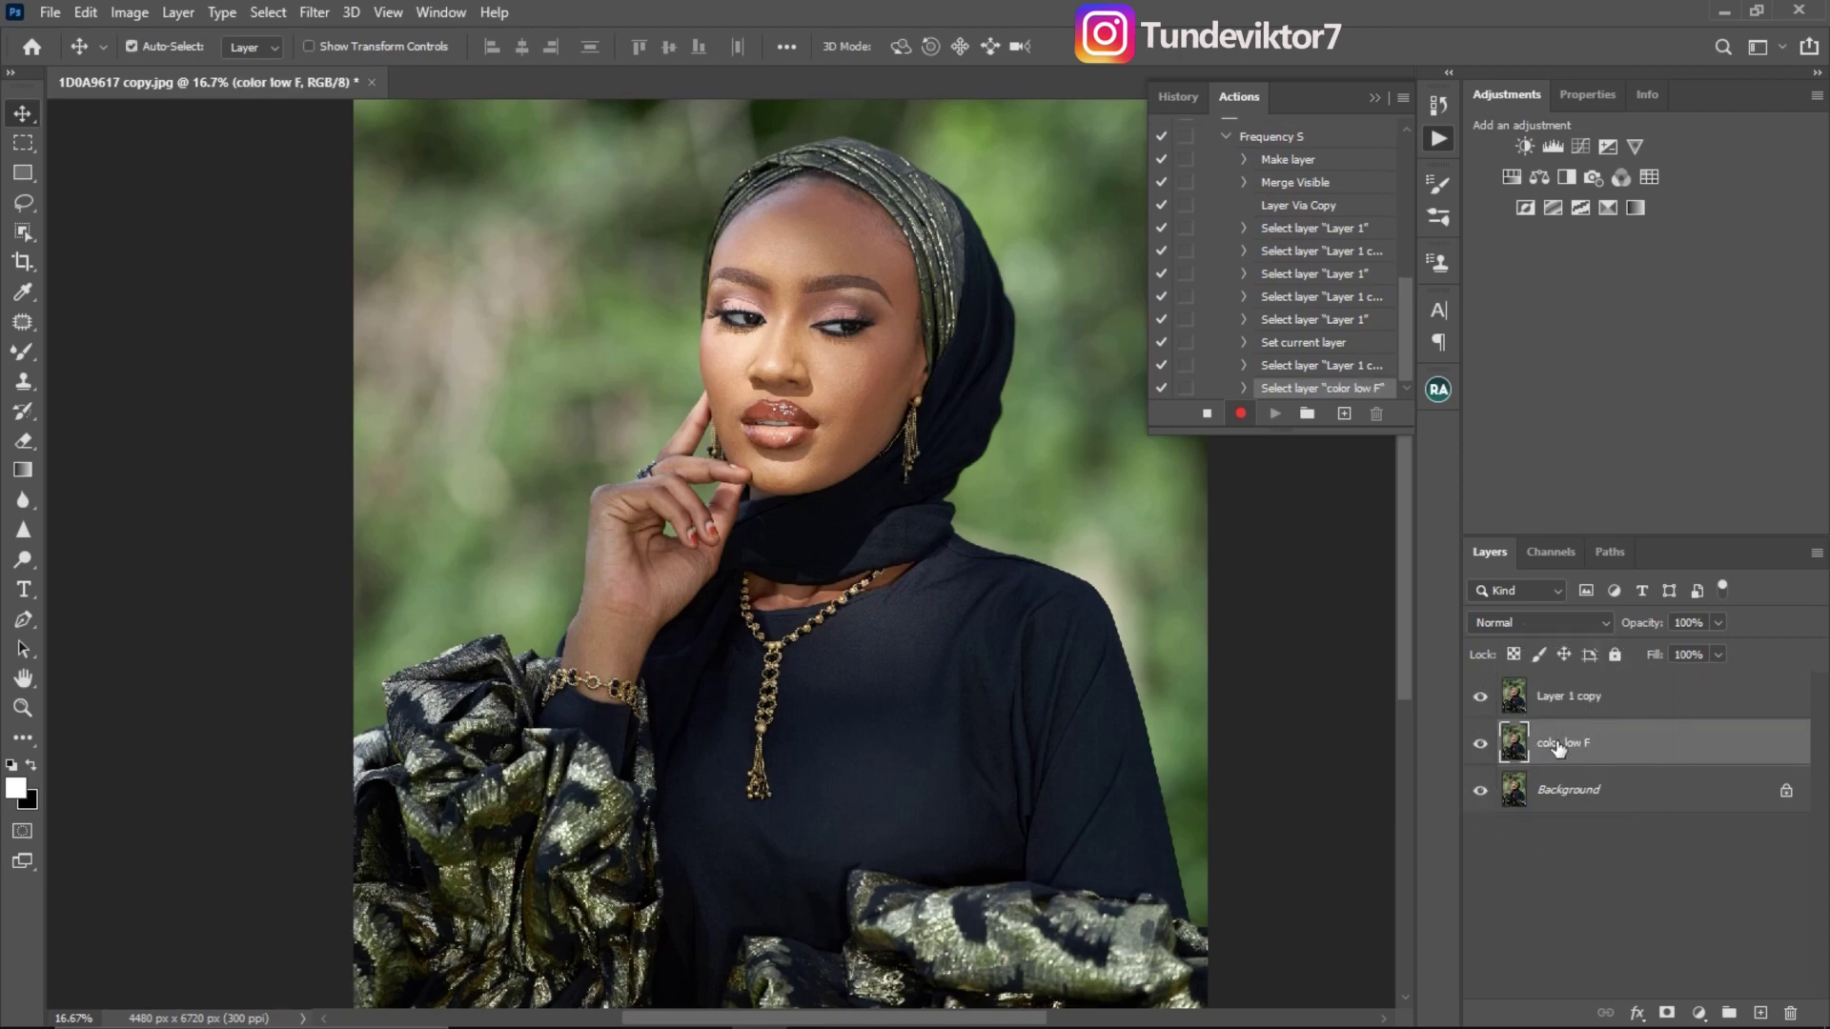
click(1570, 703)
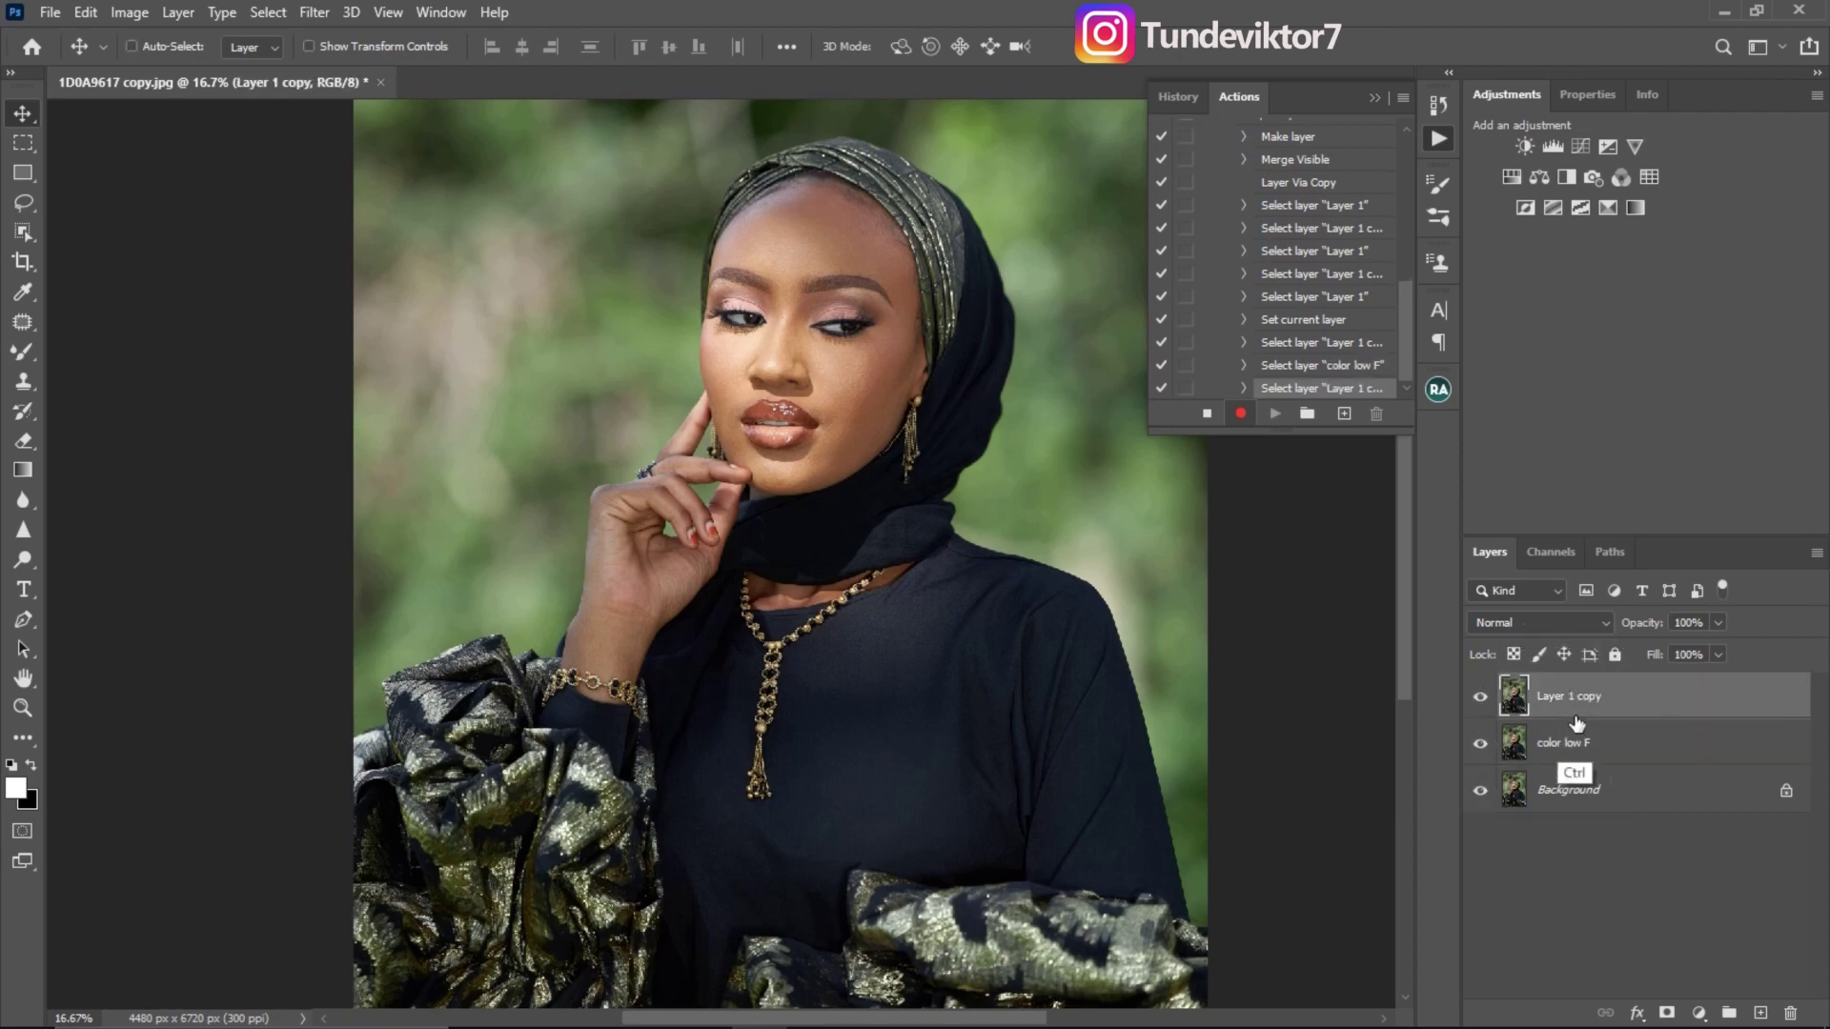
double_click(1562, 696)
text(High Texture)
key(Return)
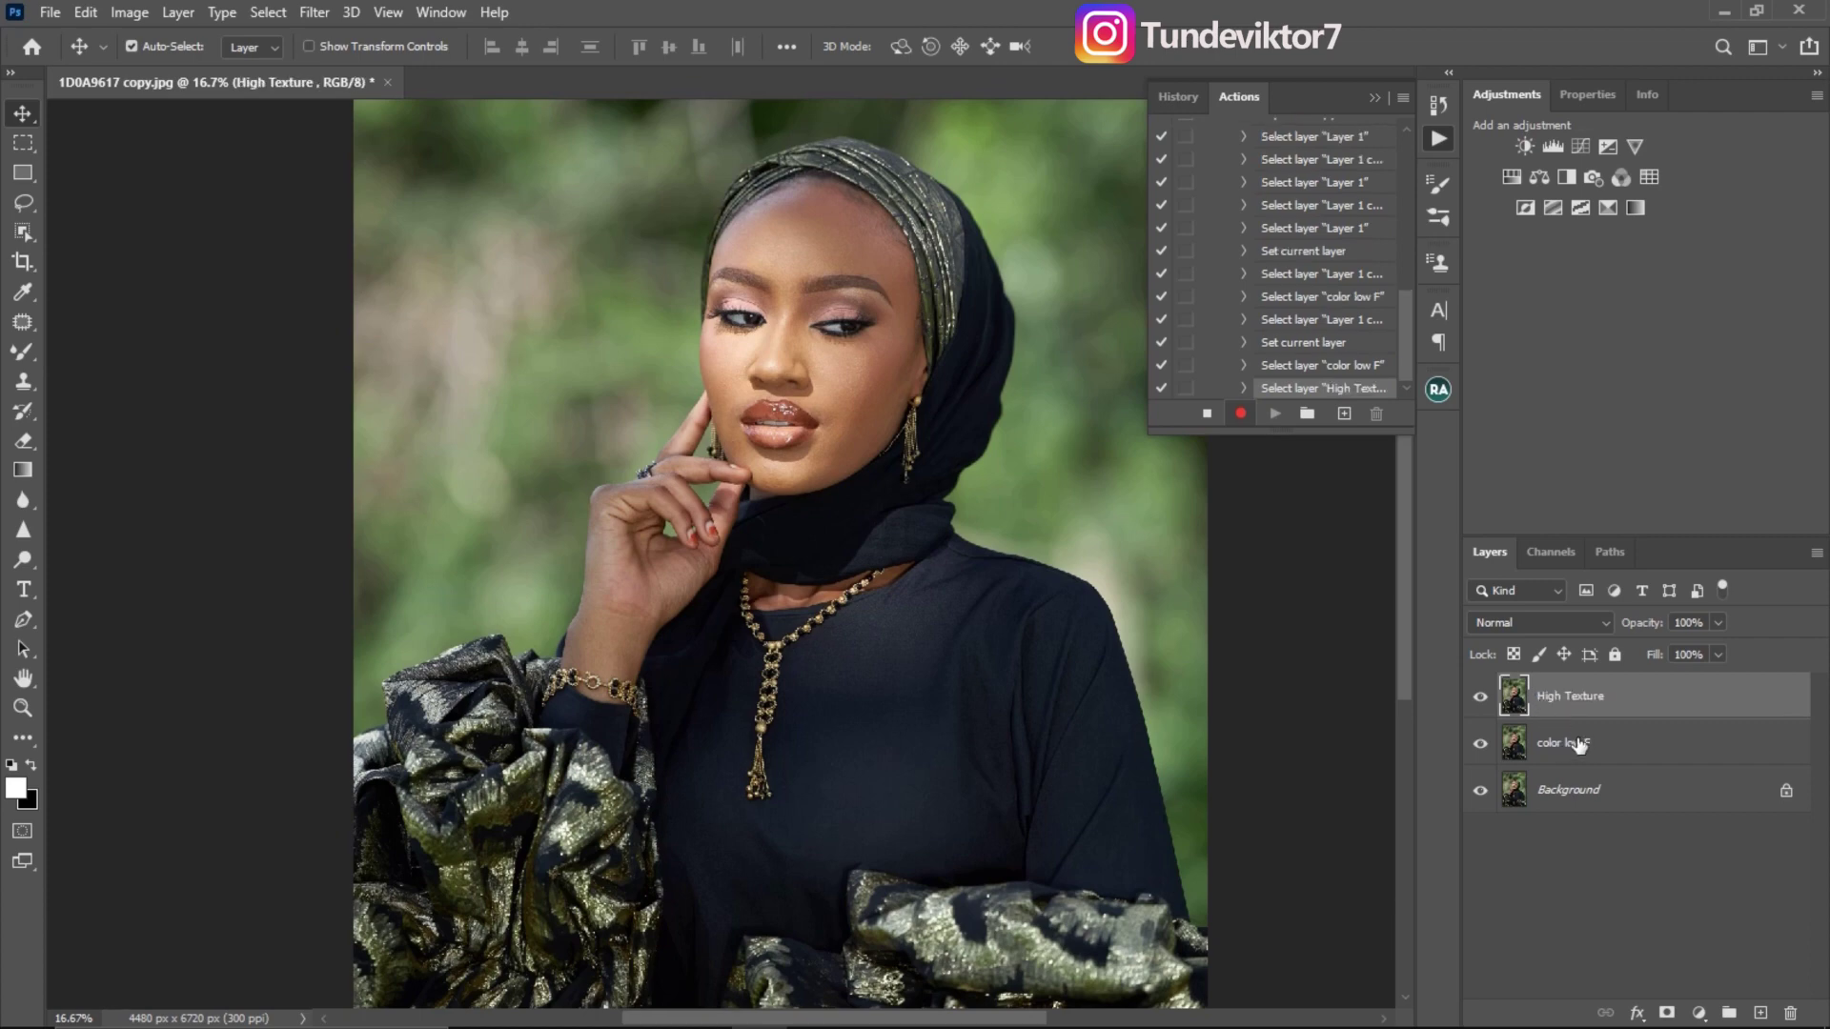
Apply a Gaussian Blur with a 7.0-pixel radius to the color low F layer, checking the skin in the preview
click(1562, 753)
click(1556, 749)
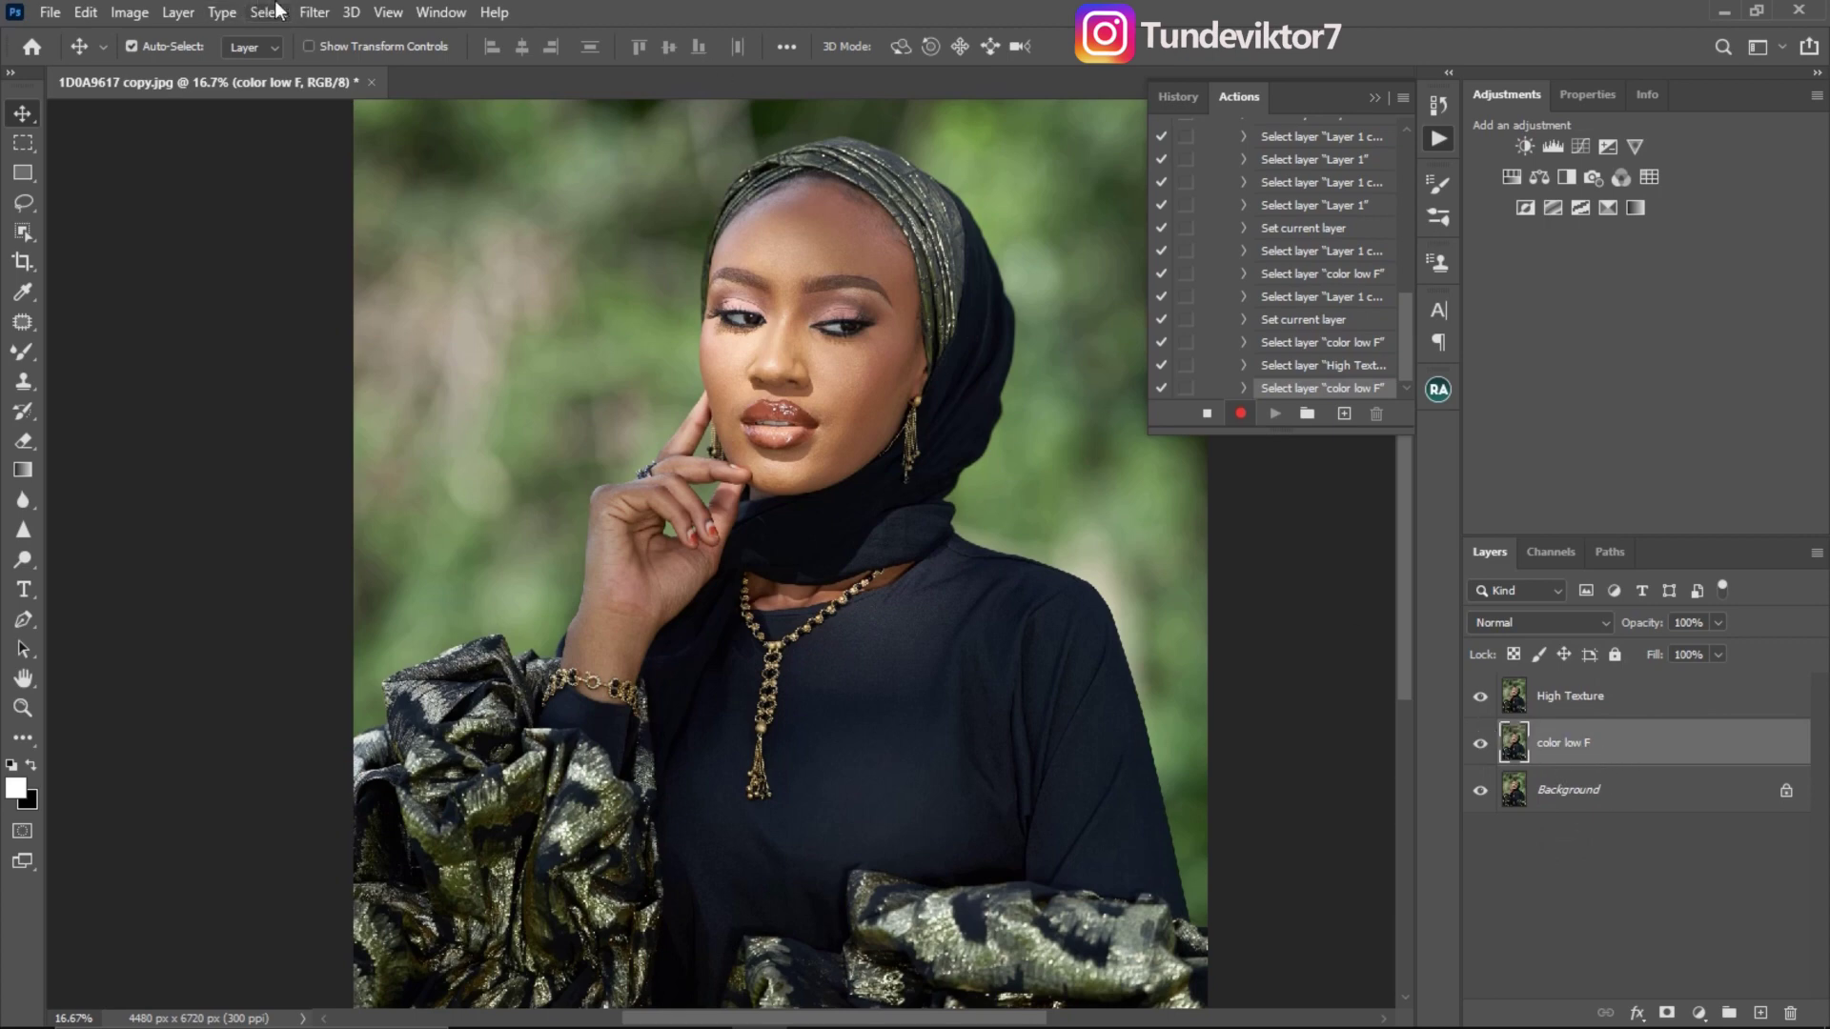
click(315, 12)
mouse_move(387, 307)
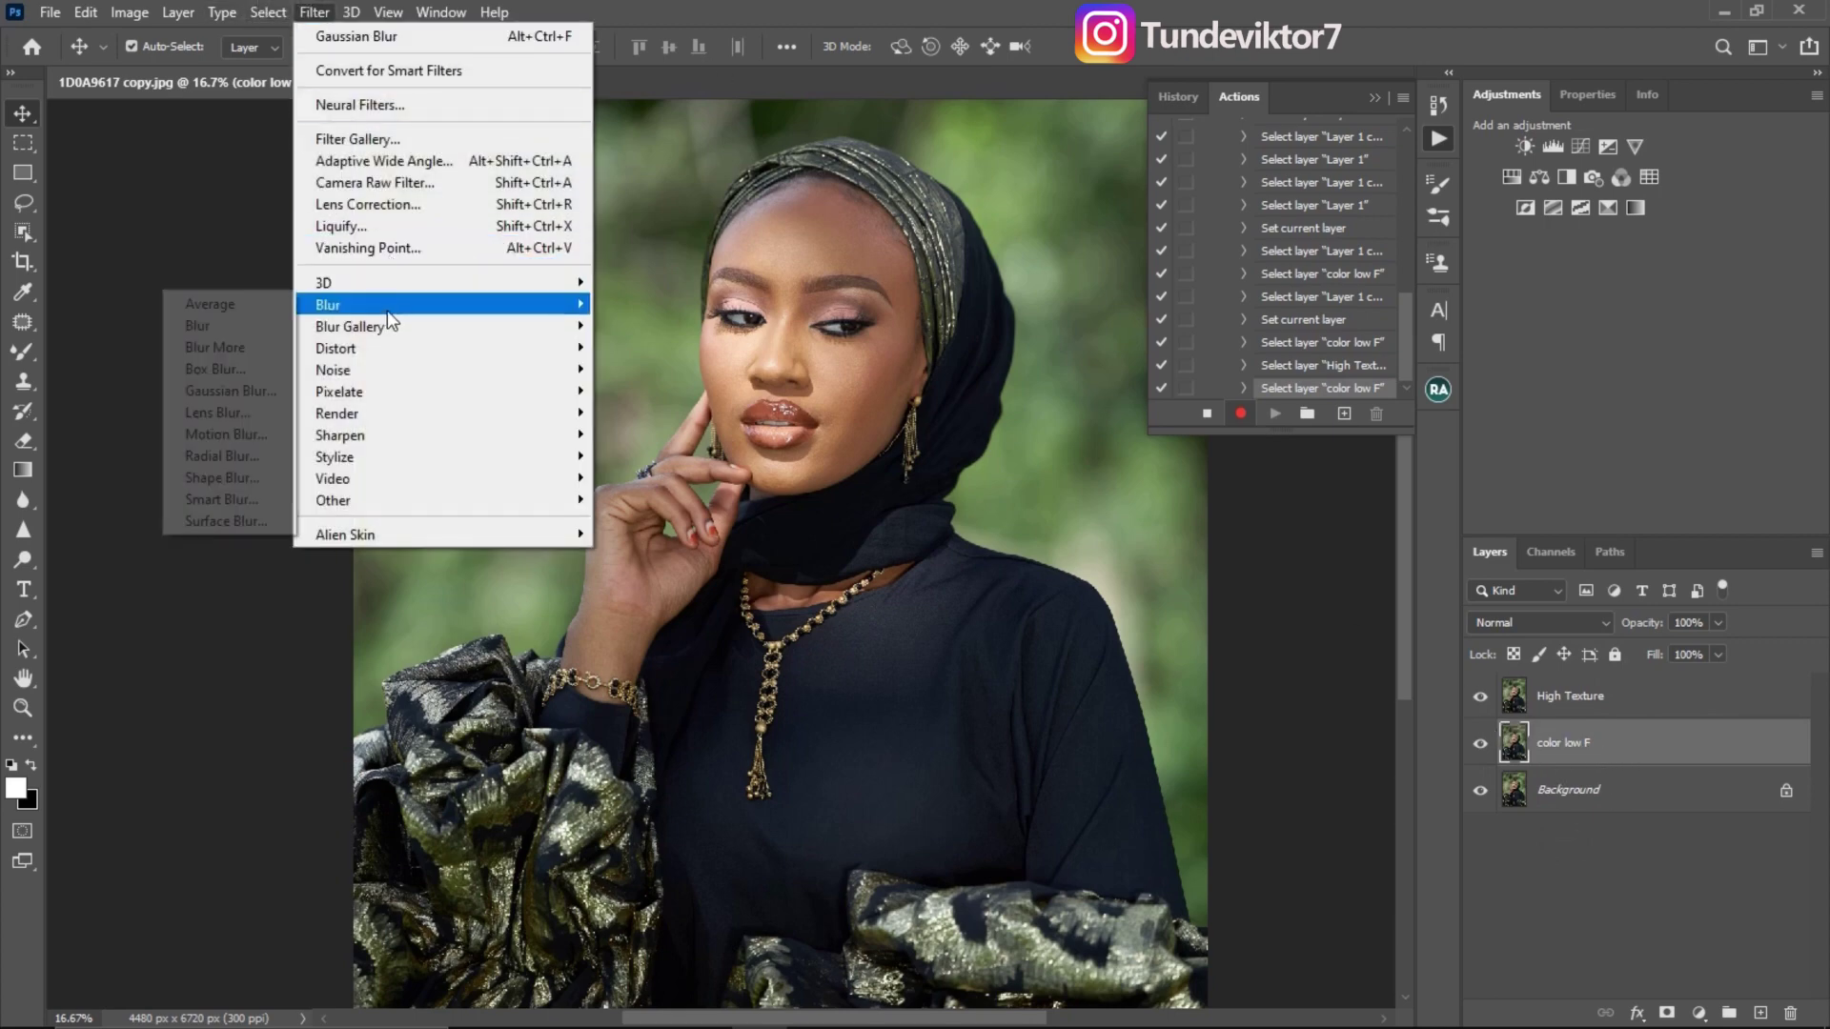
click(243, 391)
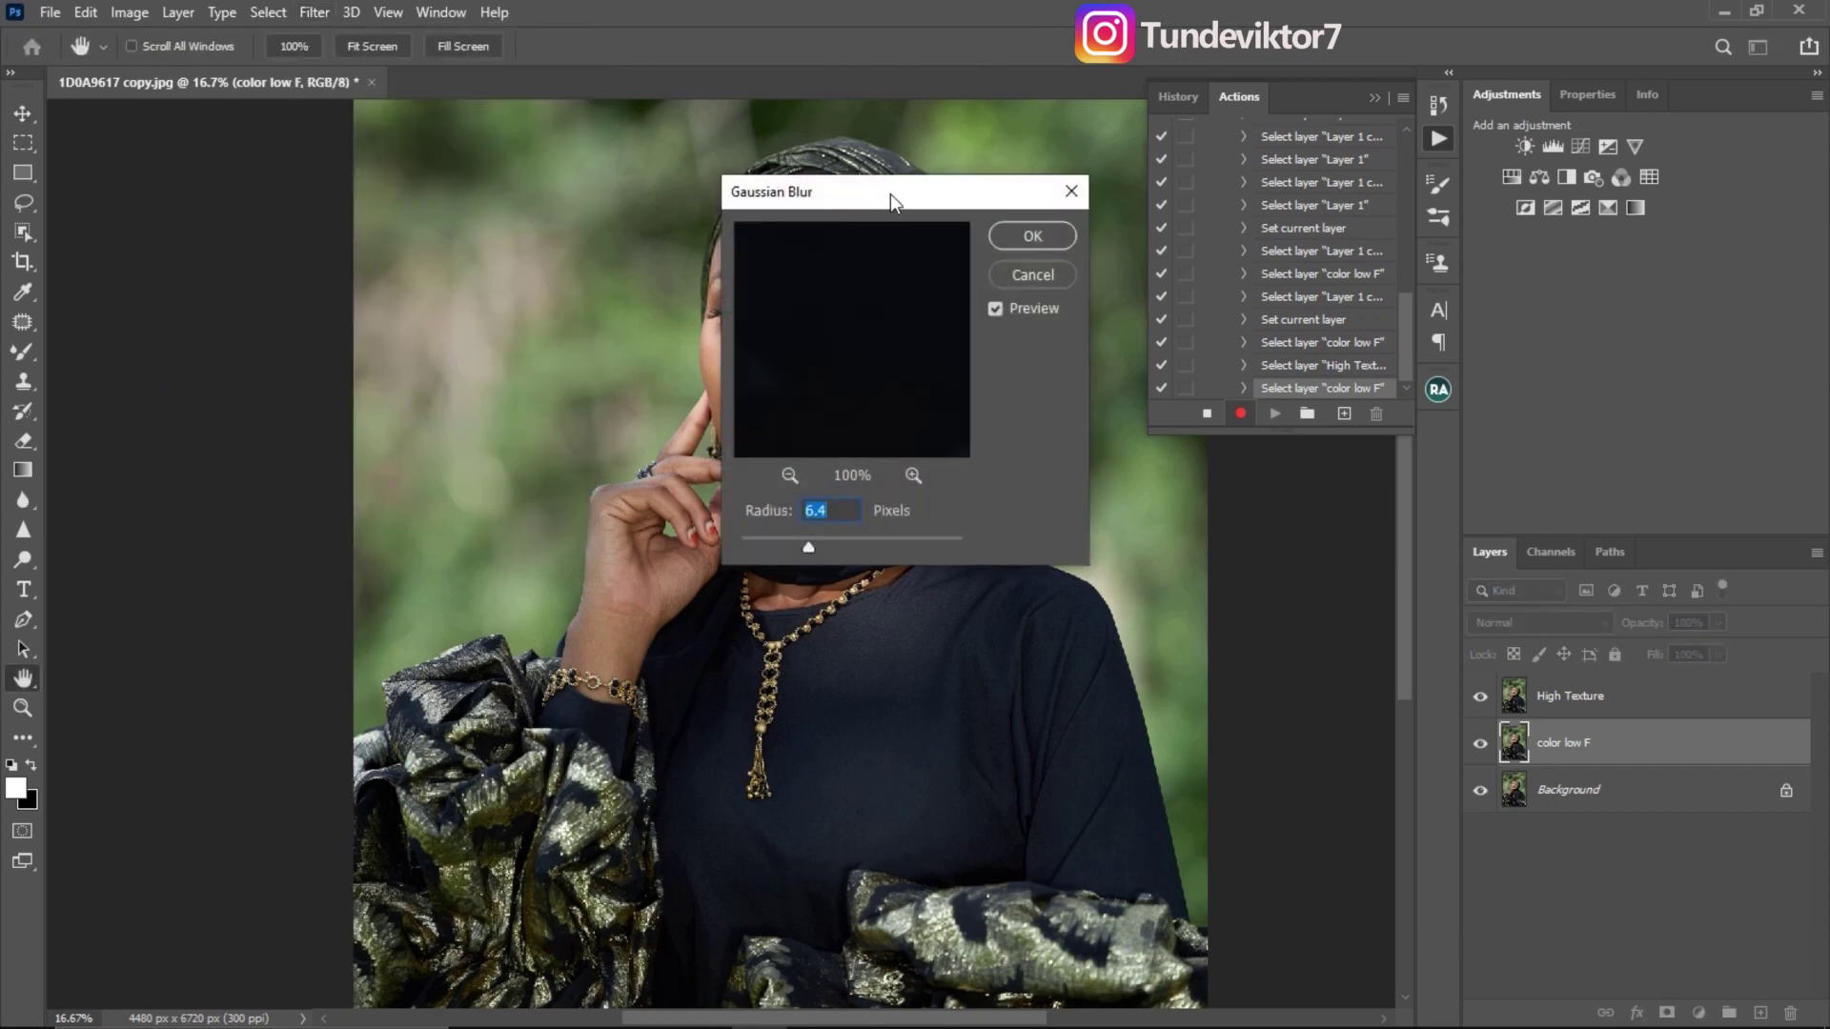
drag(890, 193, 1095, 287)
drag(1025, 408, 992, 449)
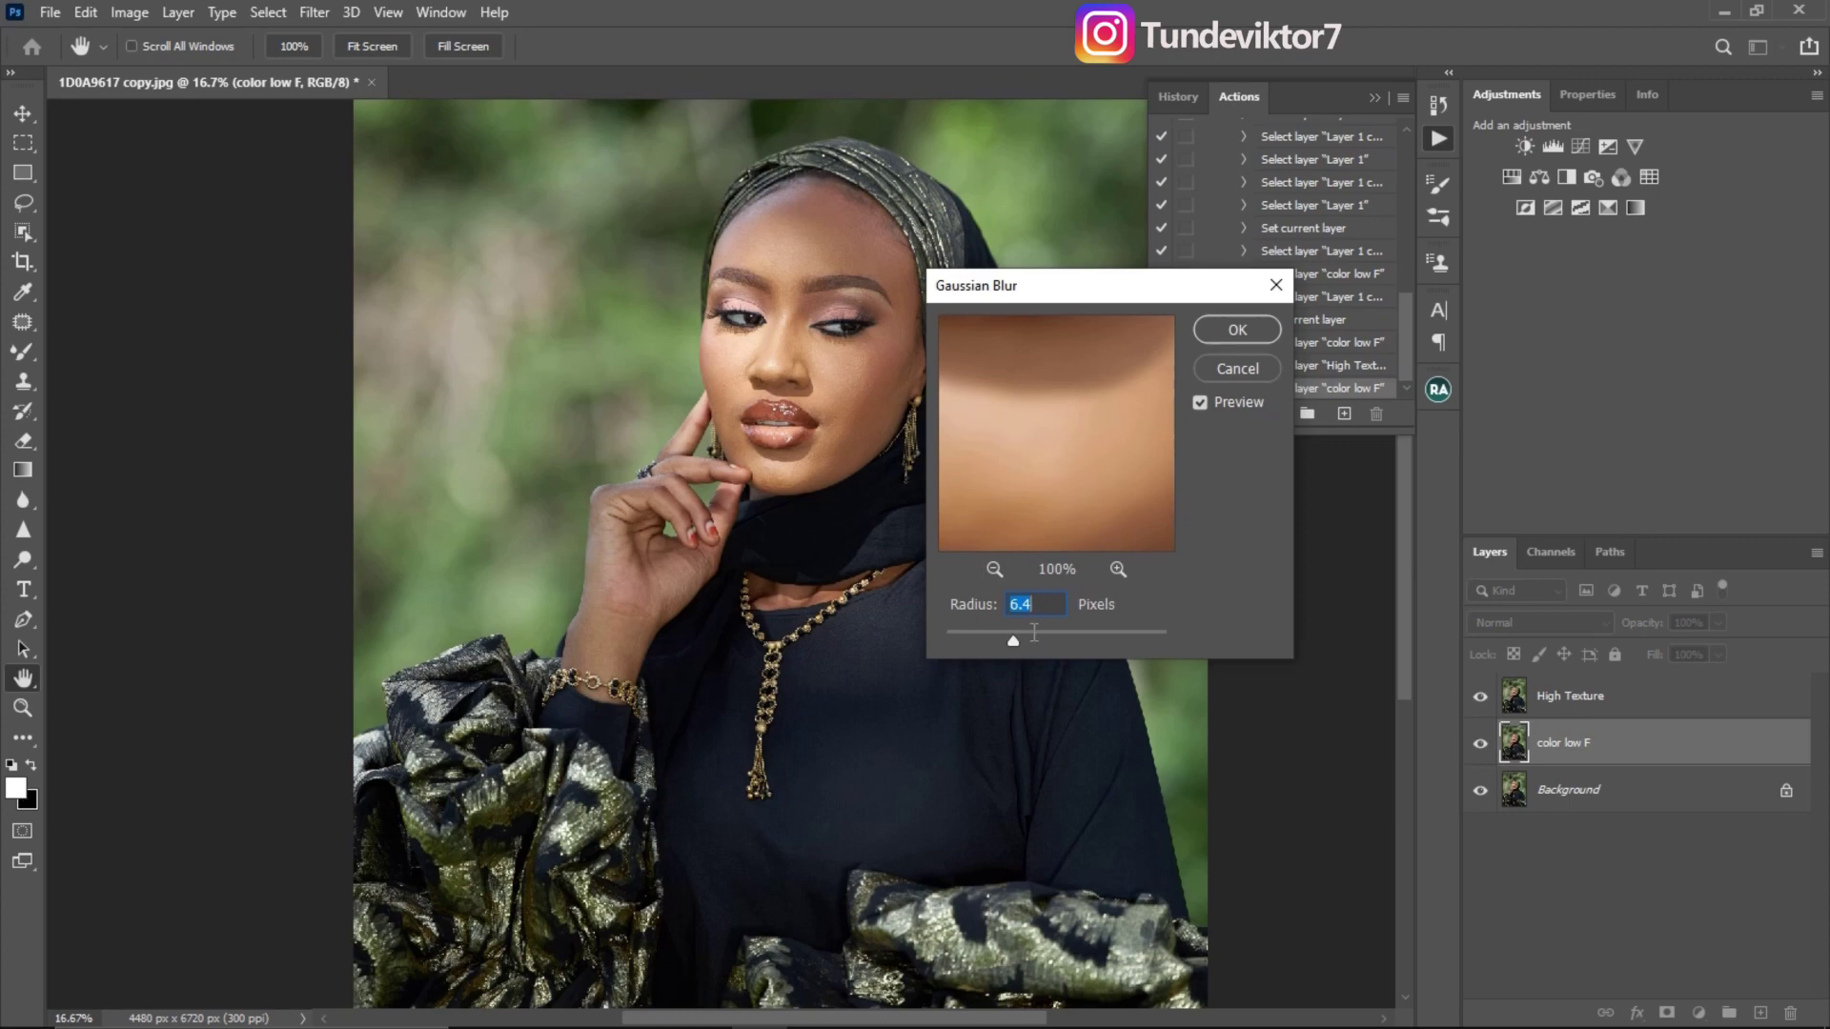
drag(1012, 644, 1029, 644)
drag(1014, 645, 960, 642)
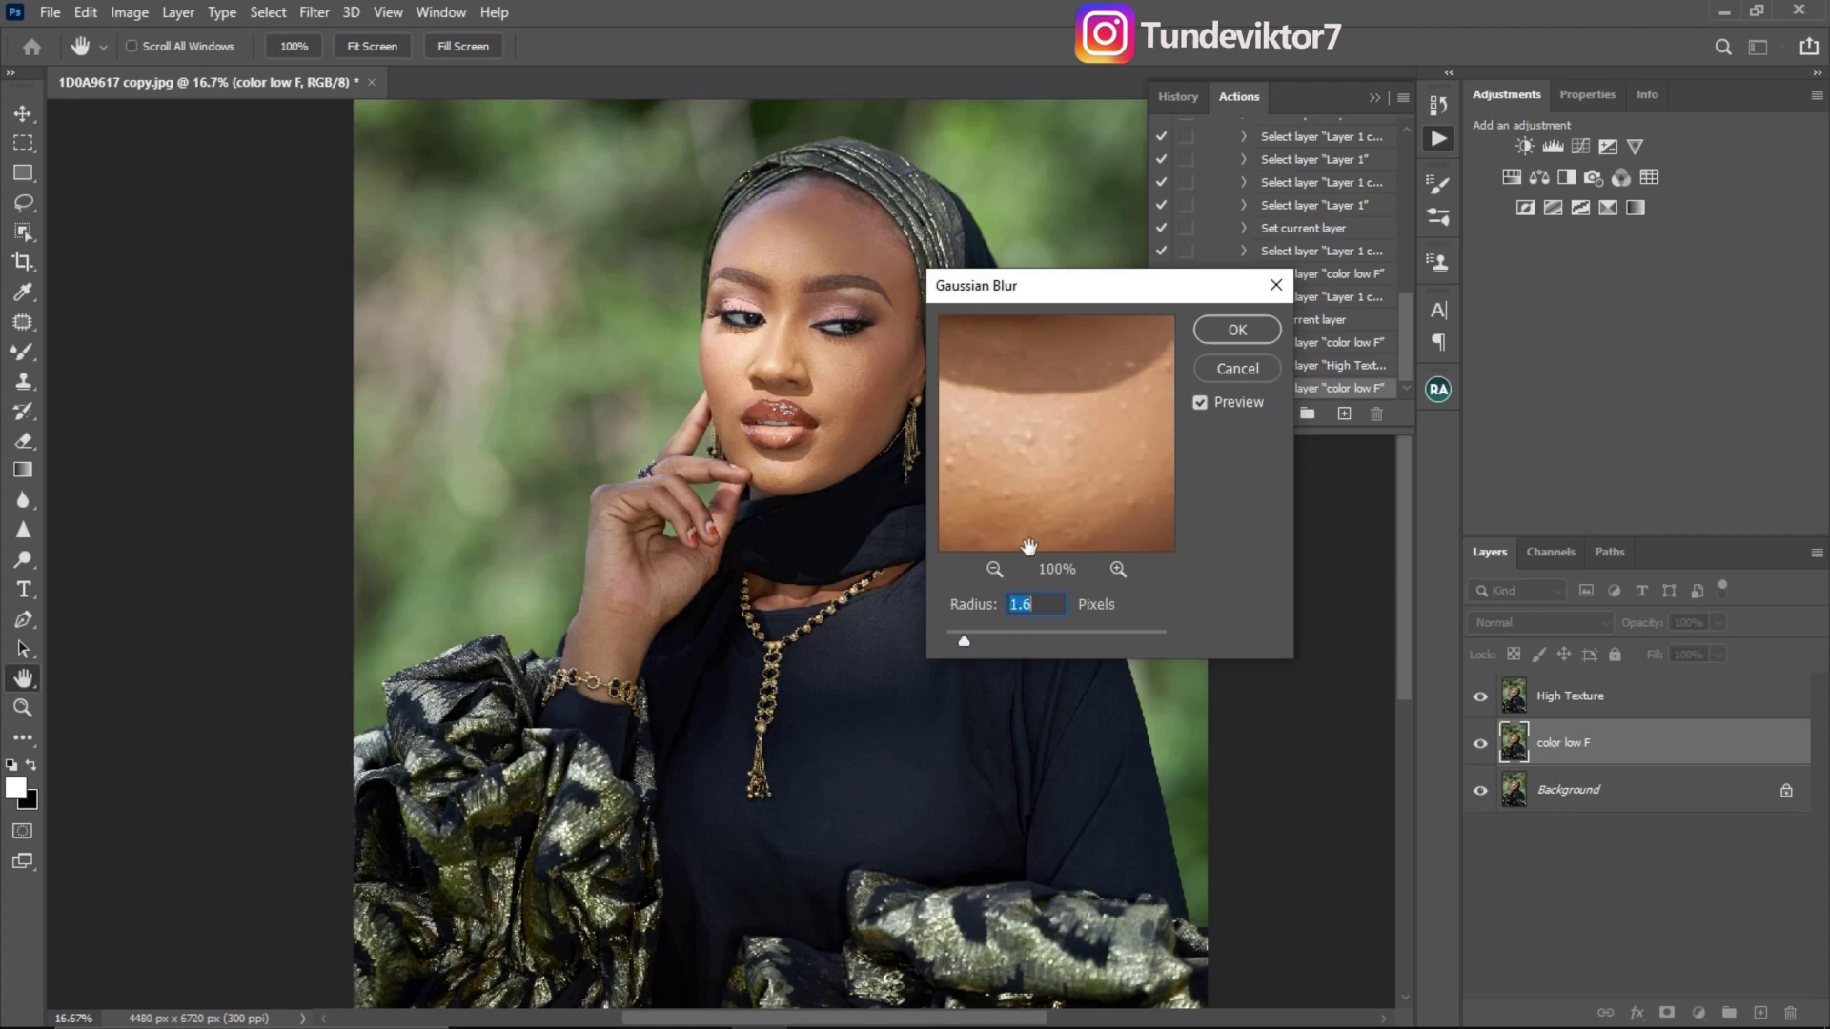
drag(963, 642, 1023, 648)
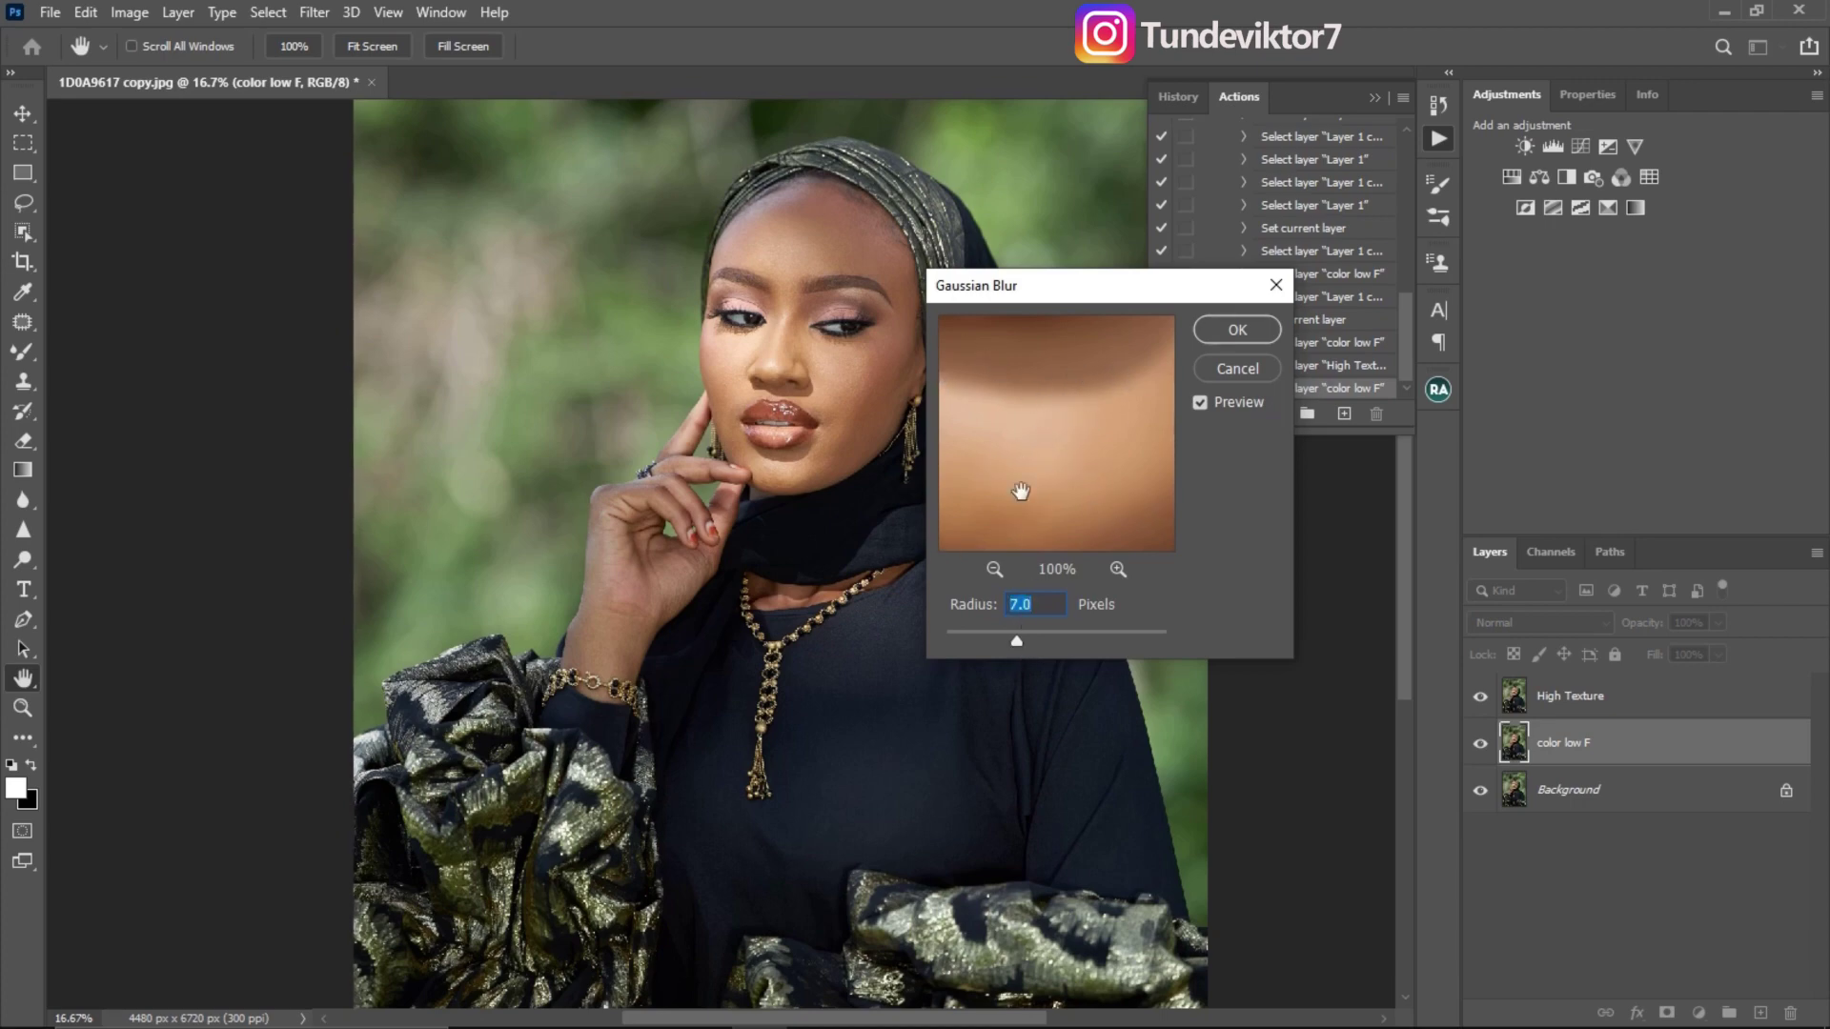
drag(1077, 433, 1082, 405)
click(1229, 332)
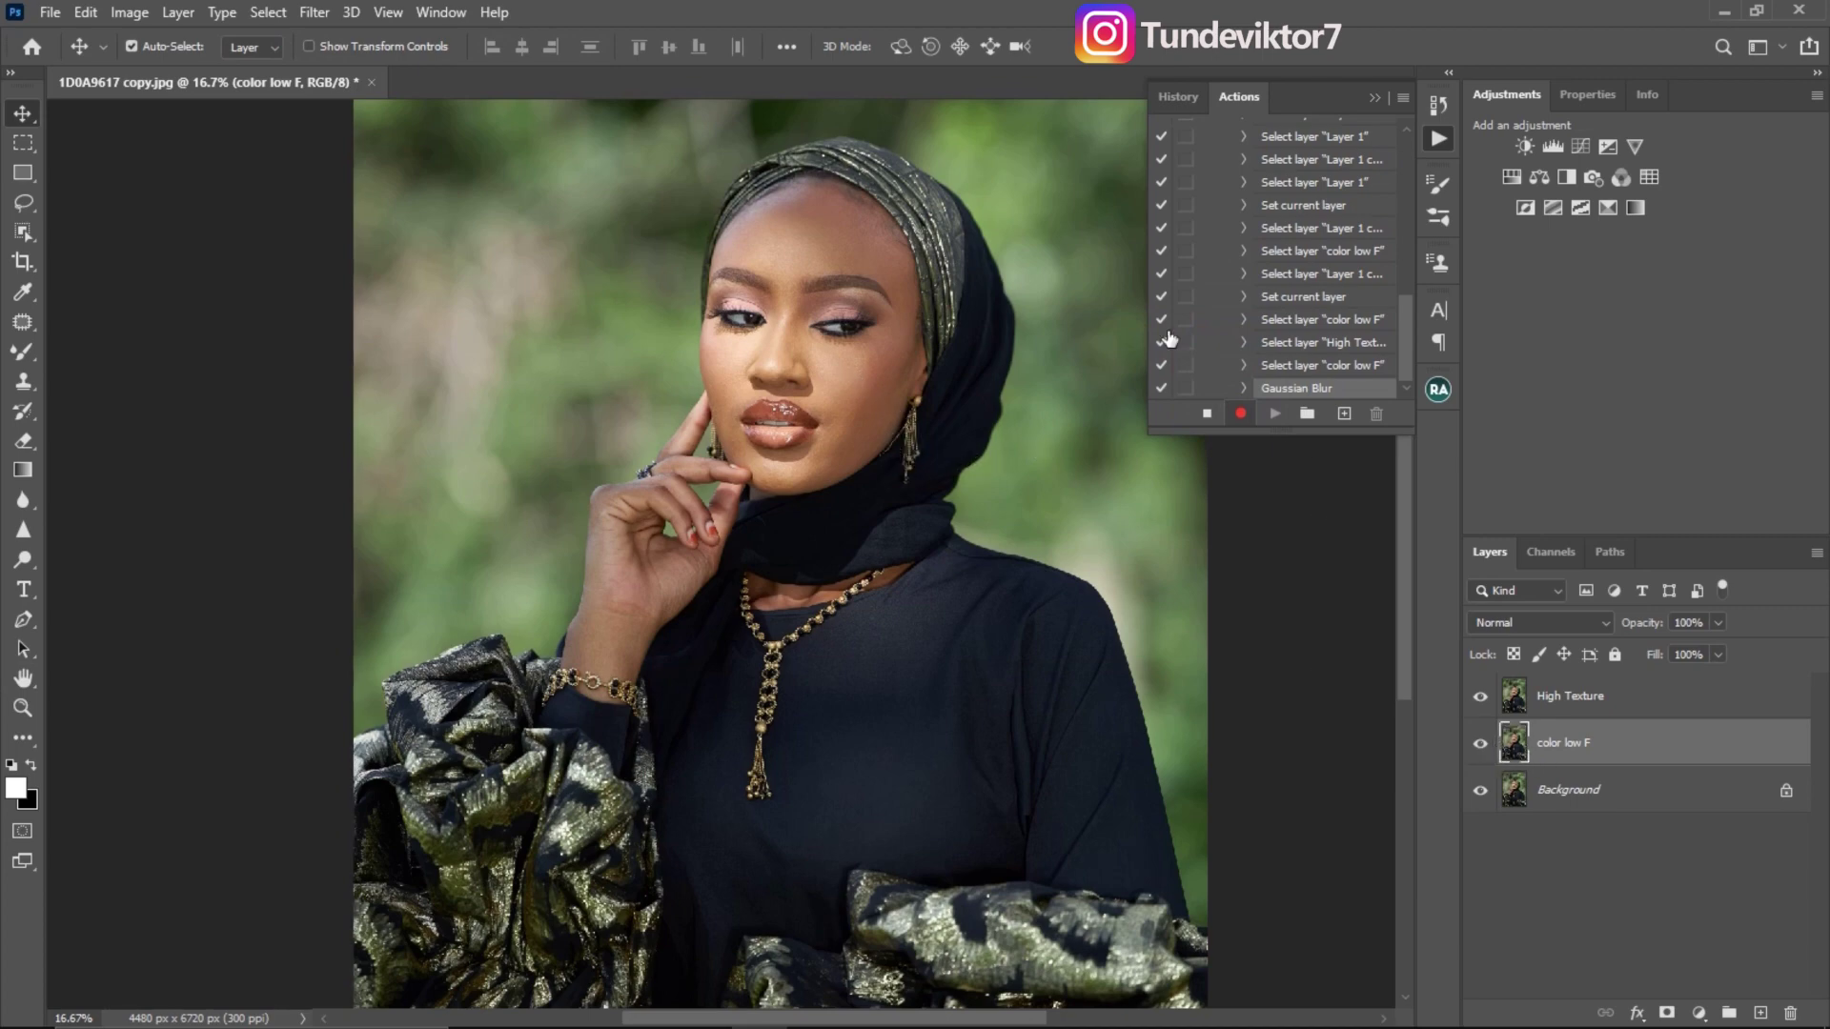
Turn on the dialog toggle for the recorded Gaussian Blur step in the action
click(1182, 389)
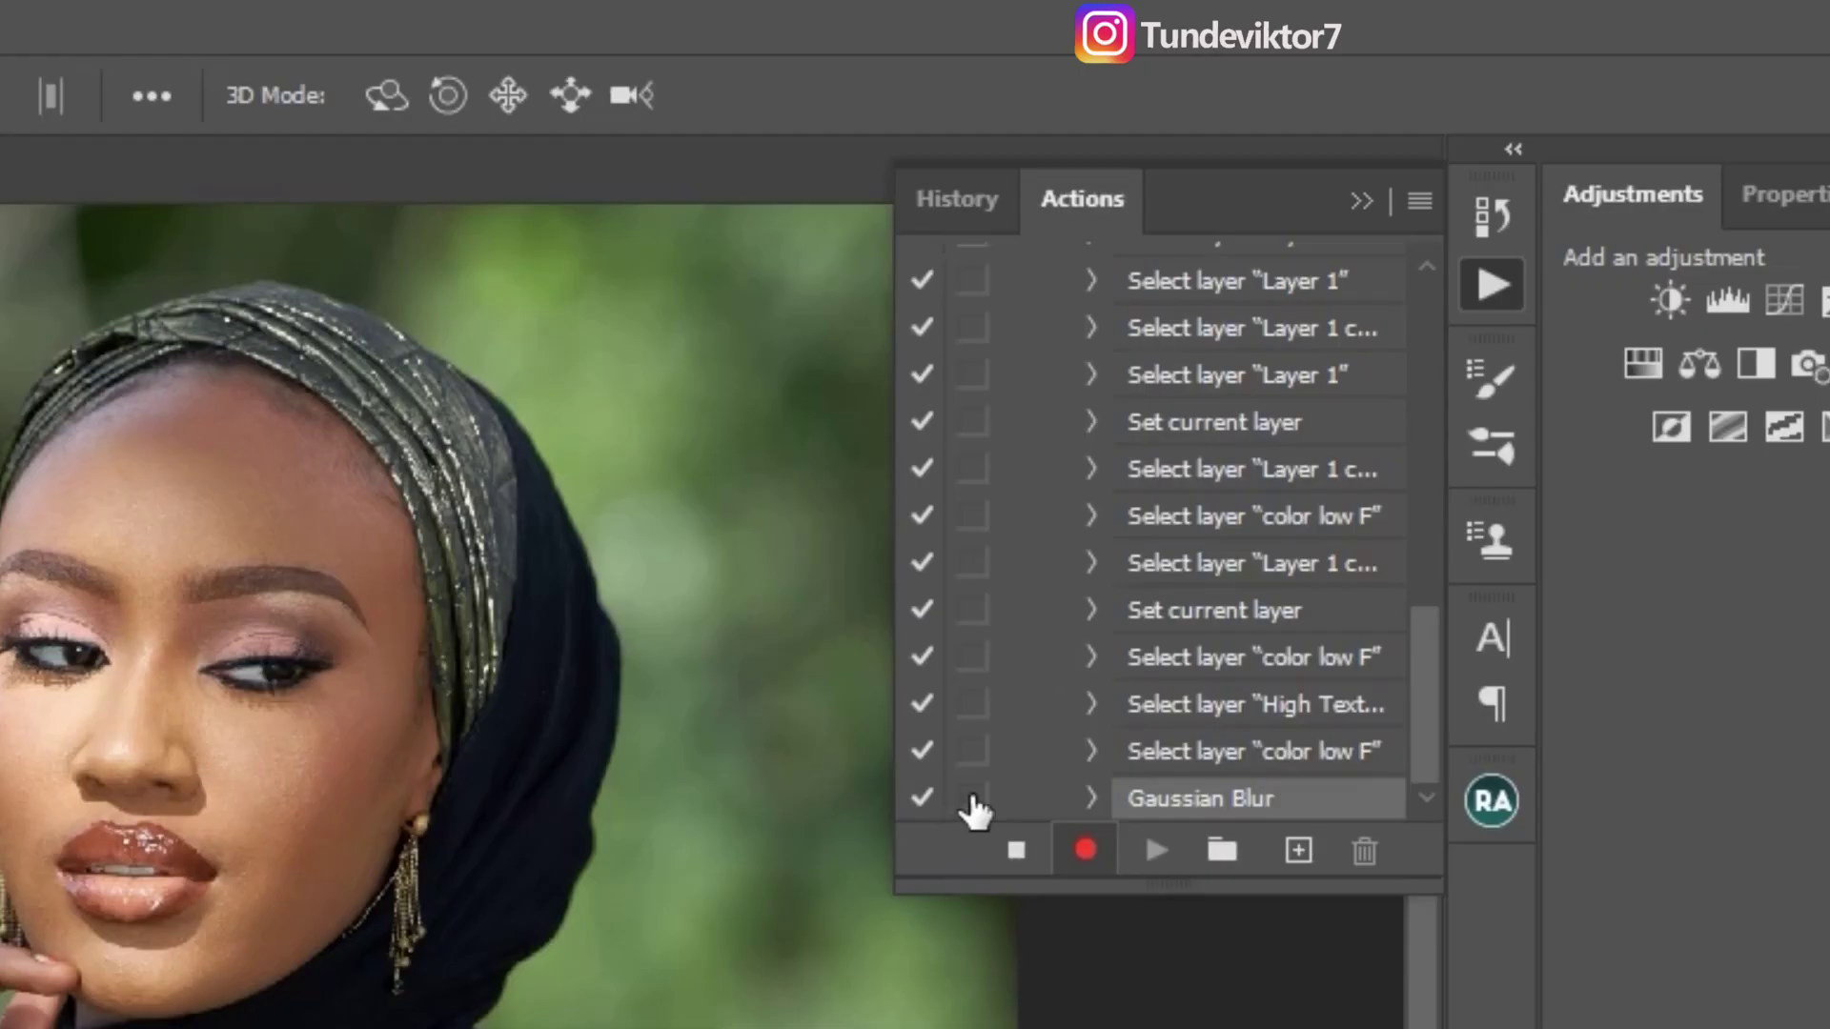
ctrl+click(1185, 389)
ctrl+click(965, 805)
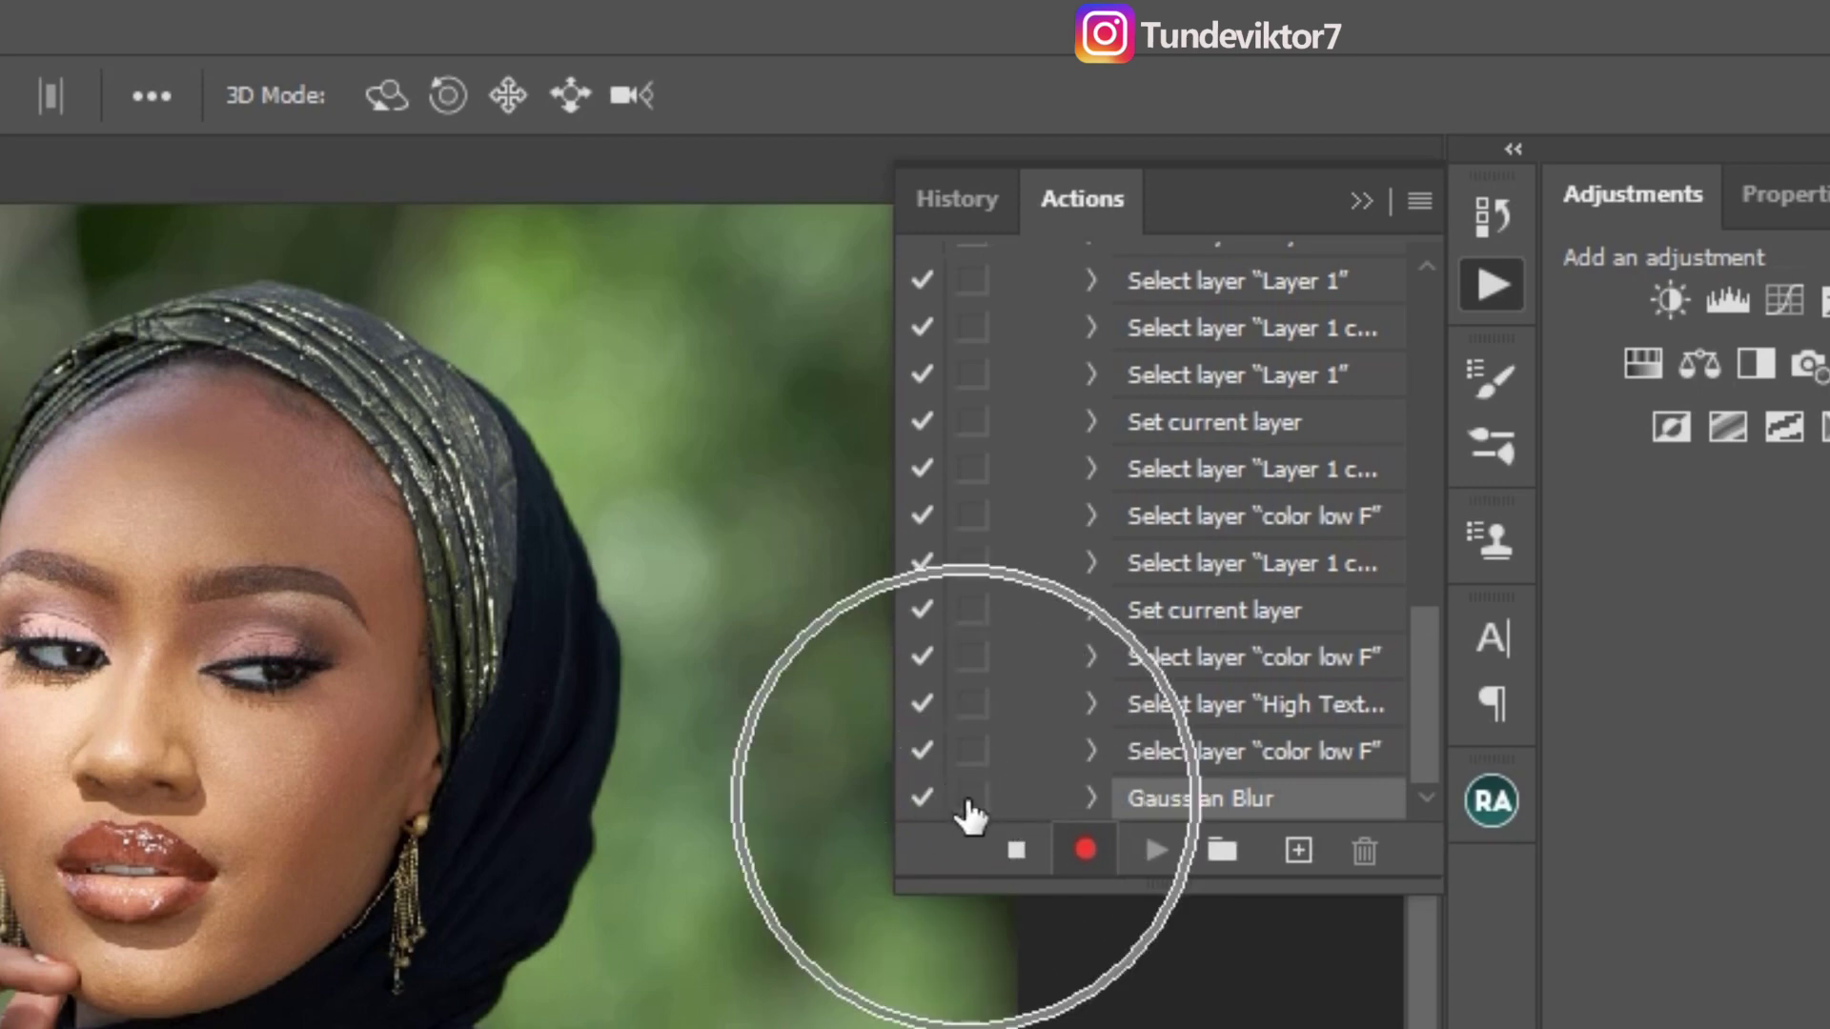
click(970, 798)
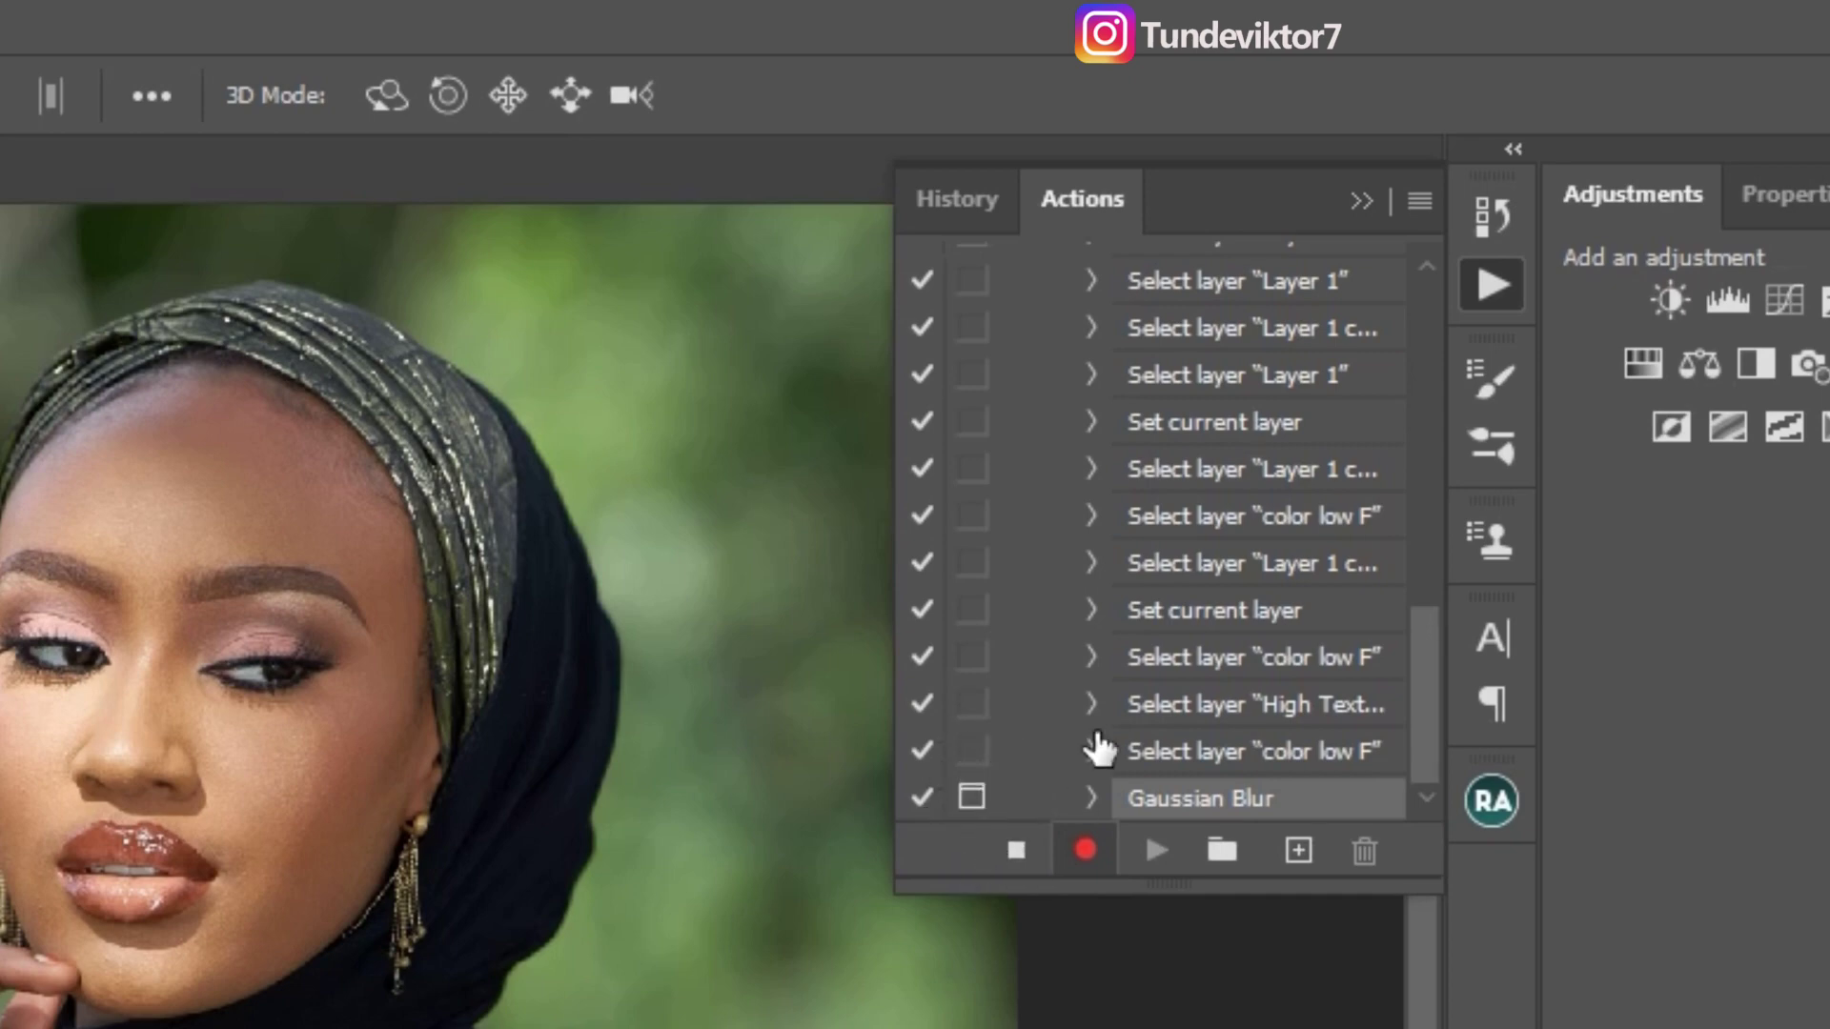
click(970, 801)
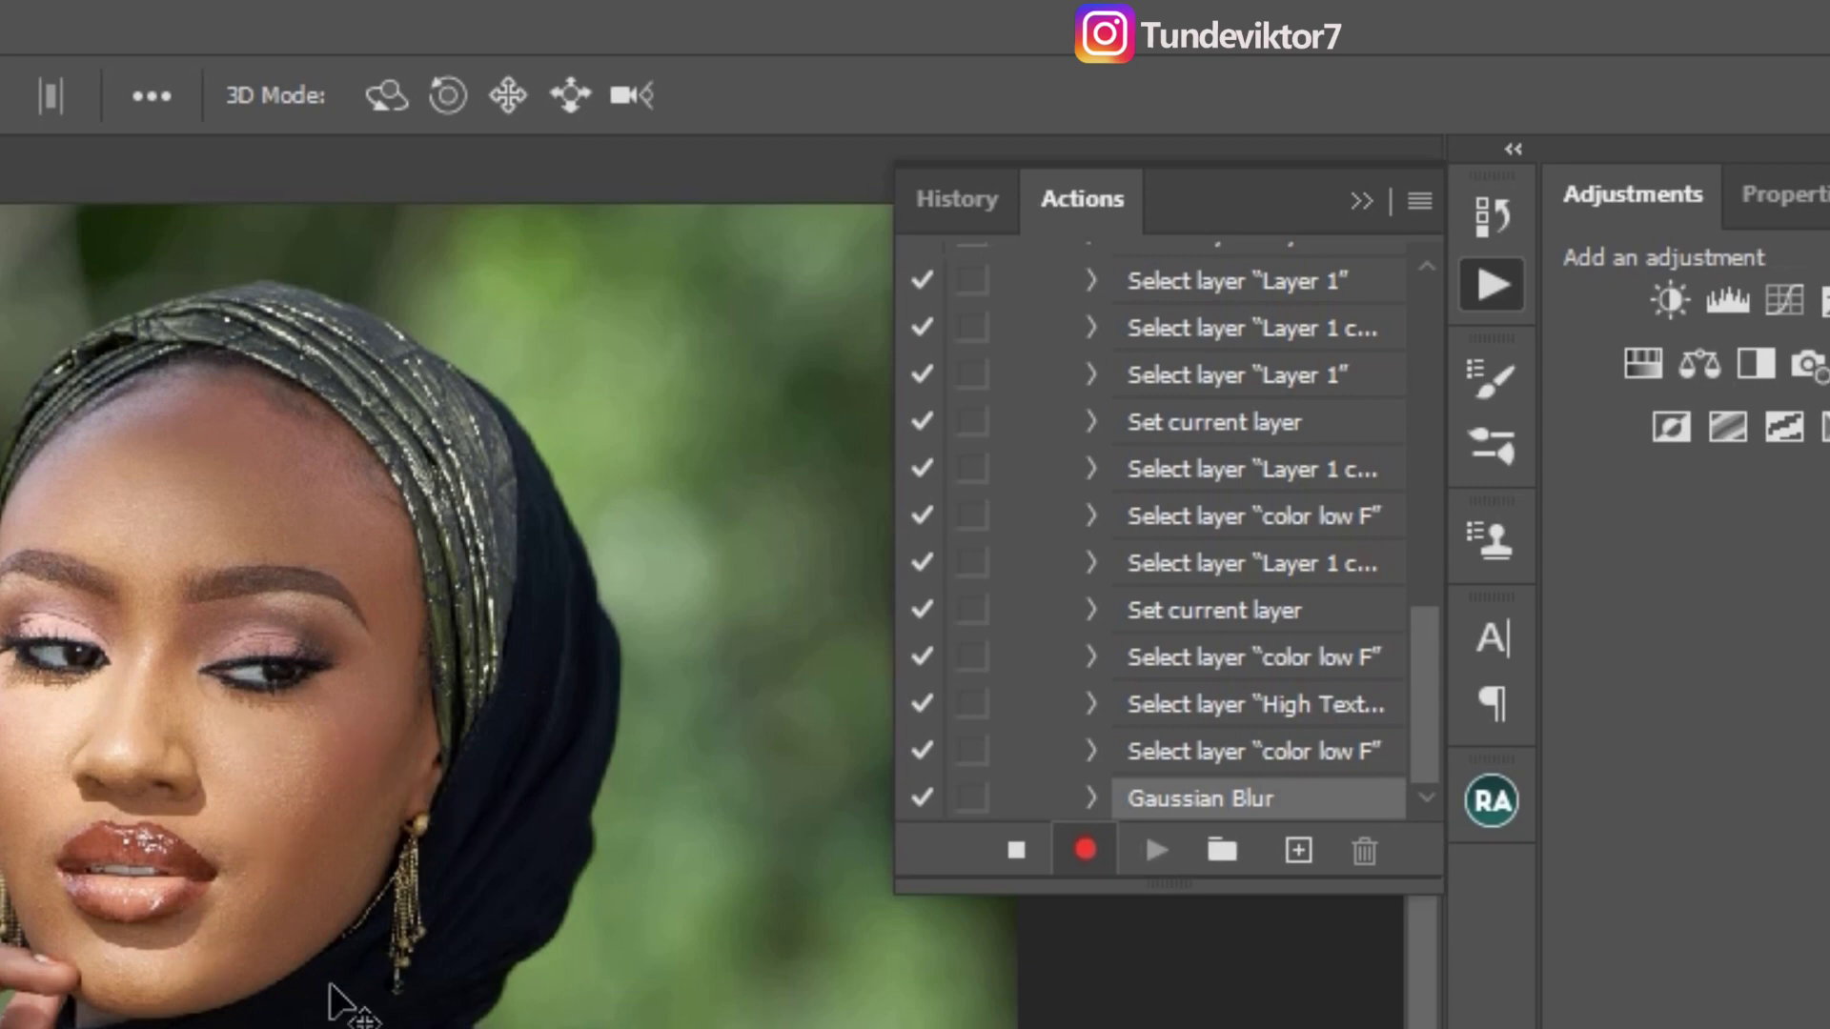
click(963, 808)
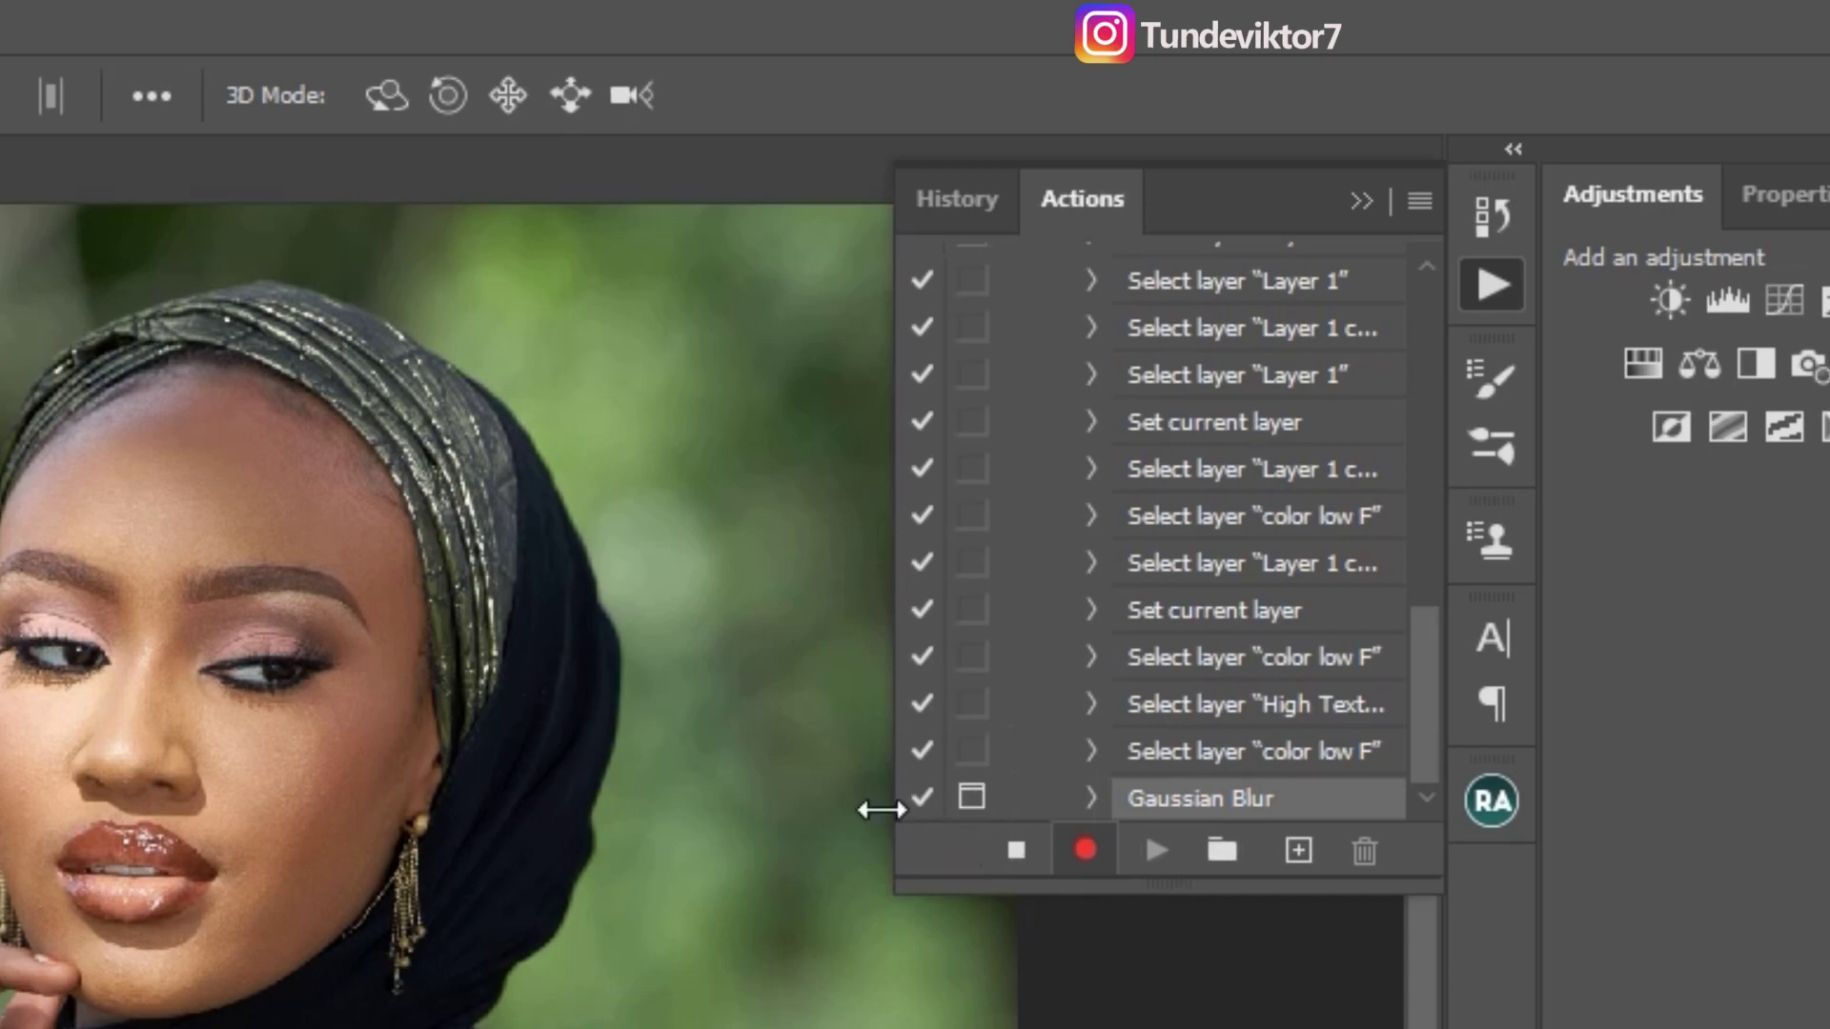
Hide and show the High Texture layer to examine the blurred color low F layer beneath it on the face
scroll(829, 865, up, 2)
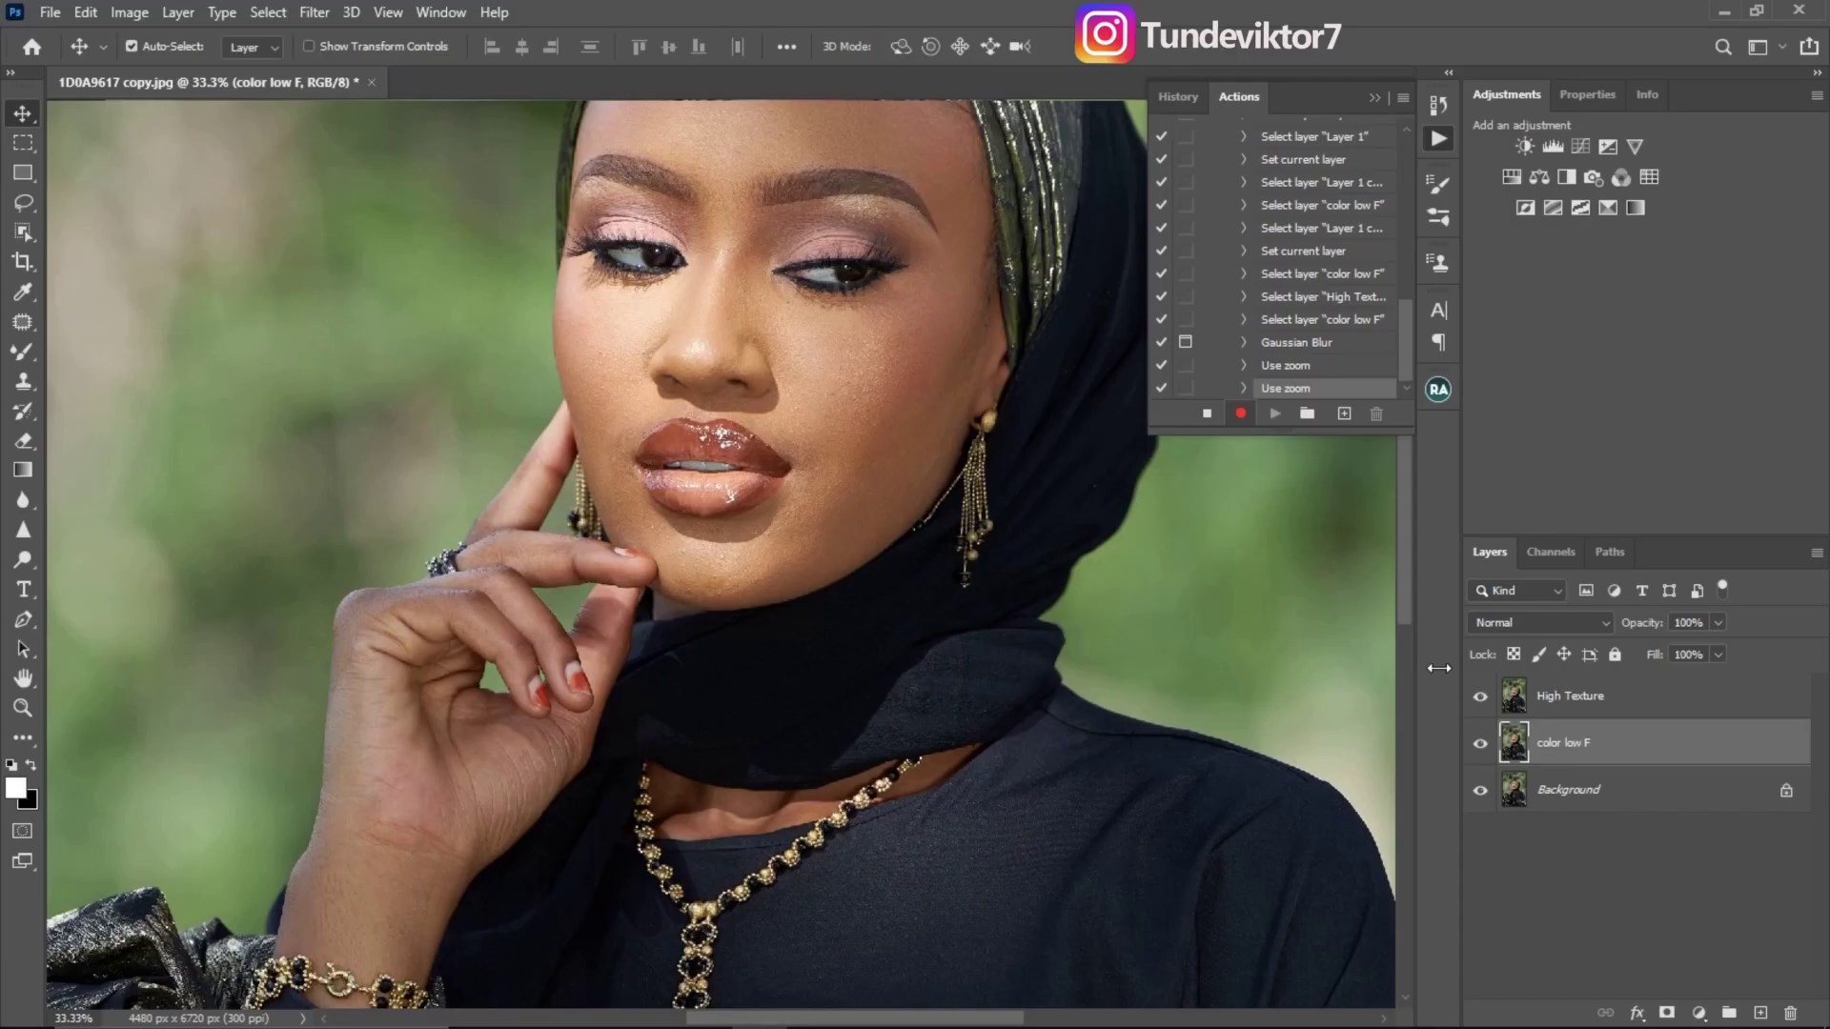
click(1480, 698)
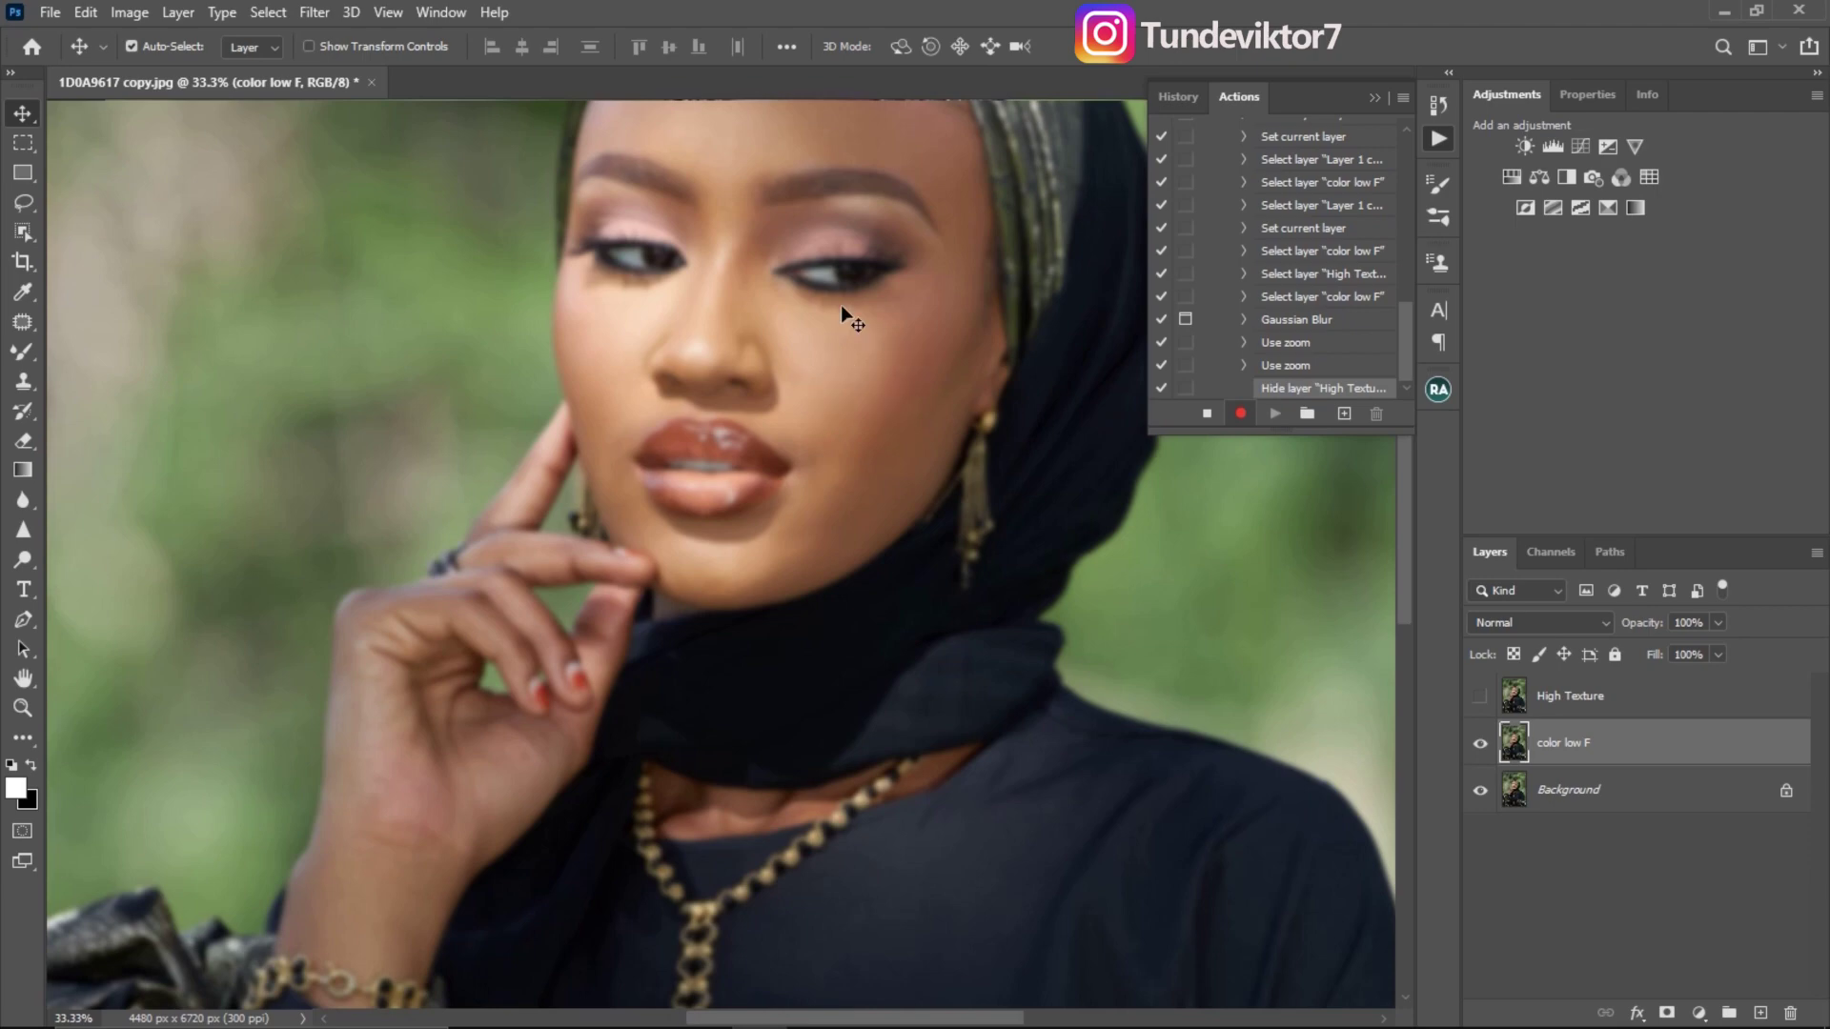
click(1482, 699)
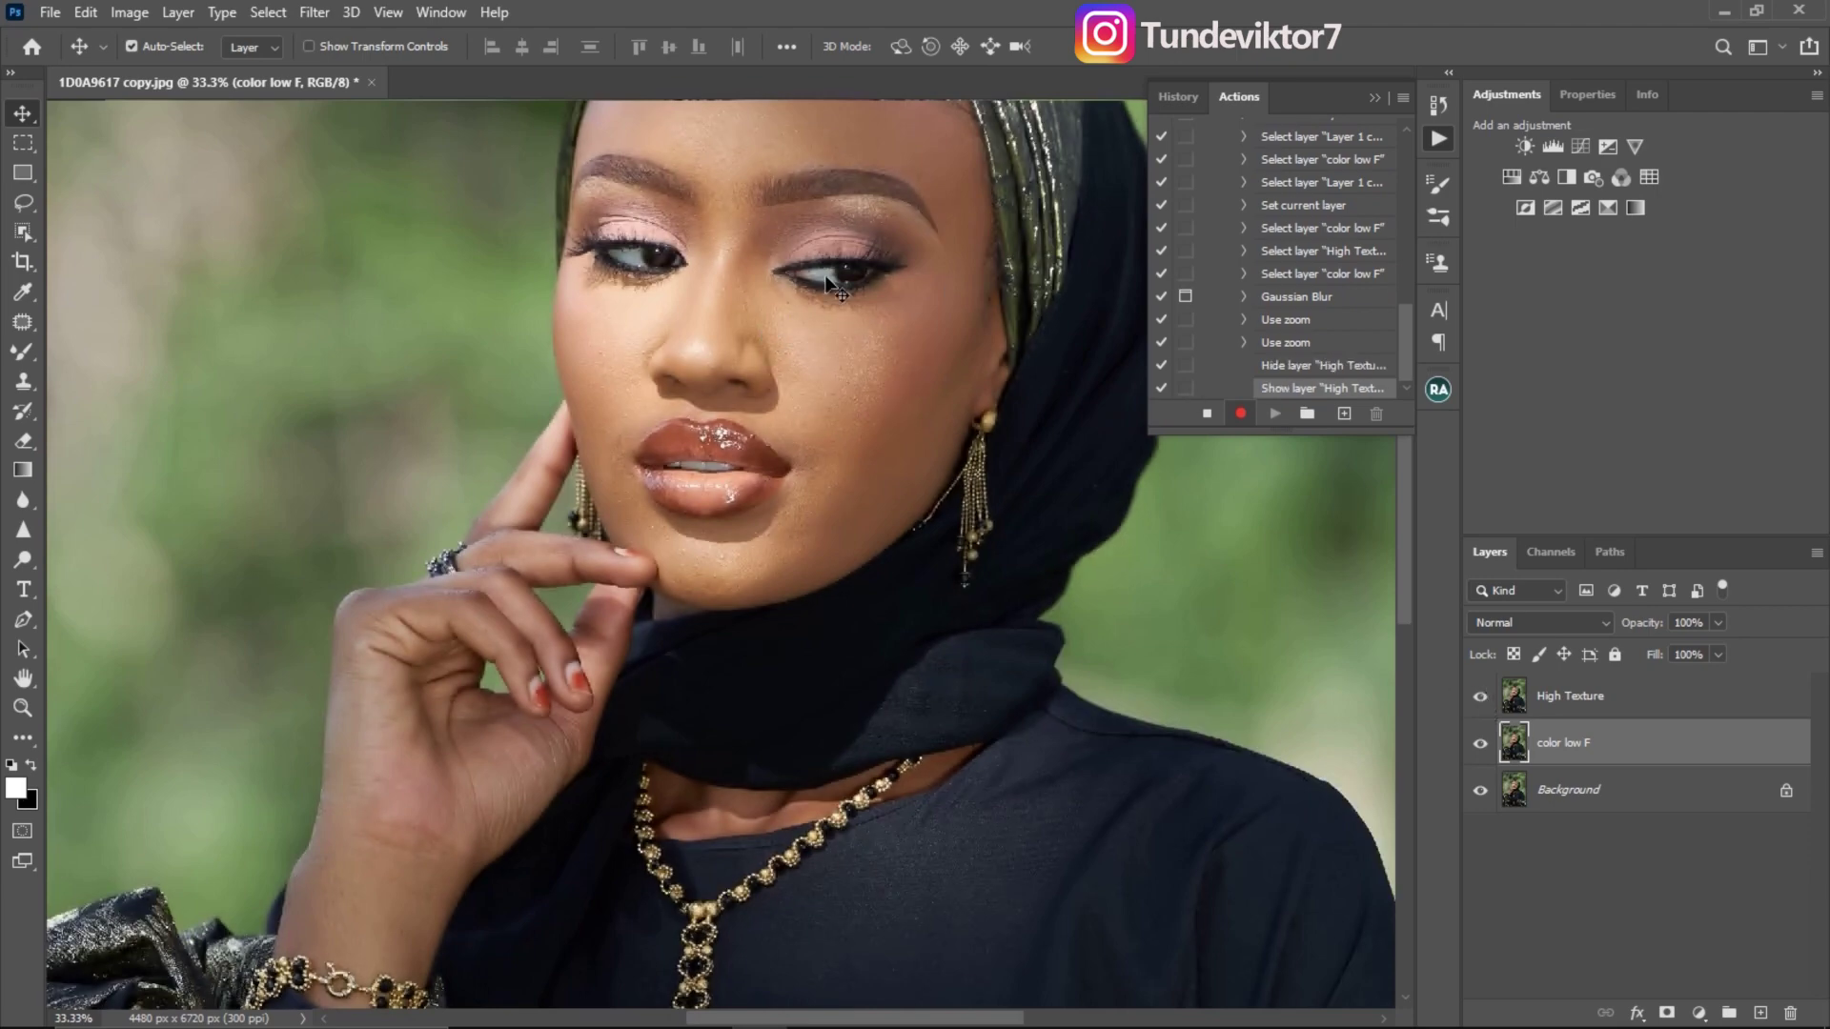
Start Apply Image on the High Texture layer with color low F as the source layer
click(1560, 710)
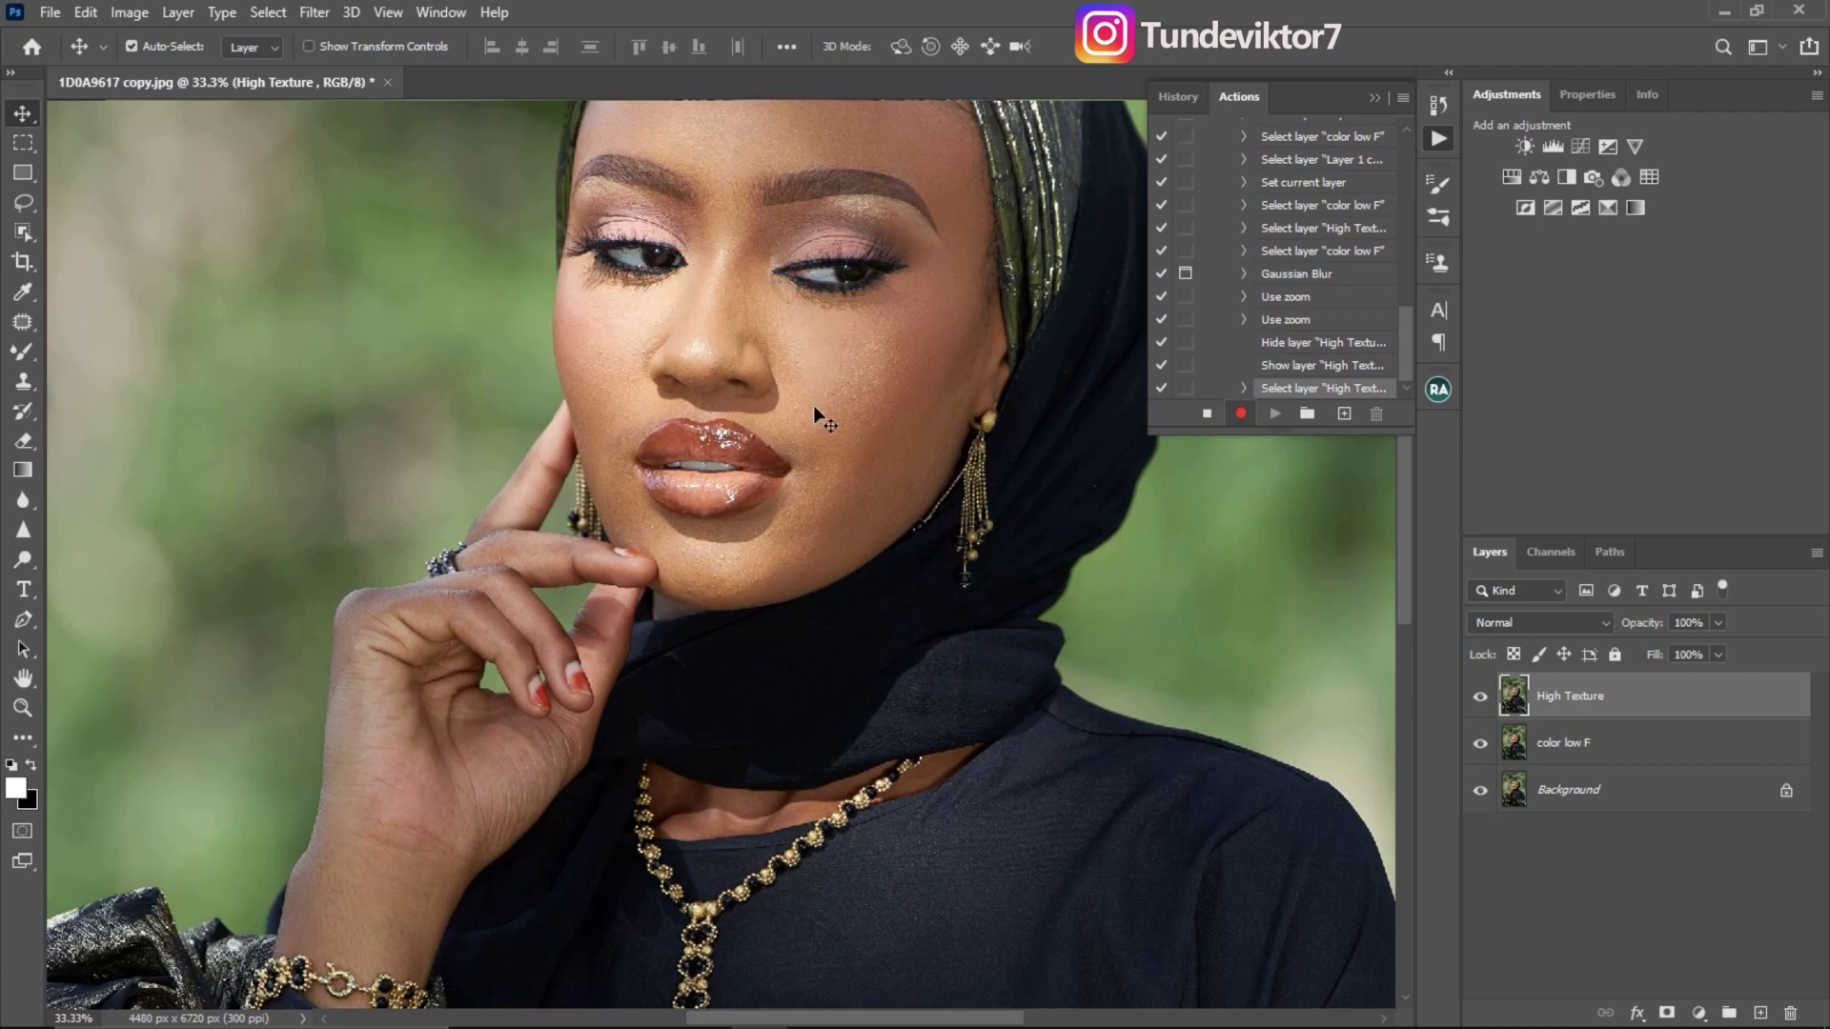
click(1587, 696)
click(132, 13)
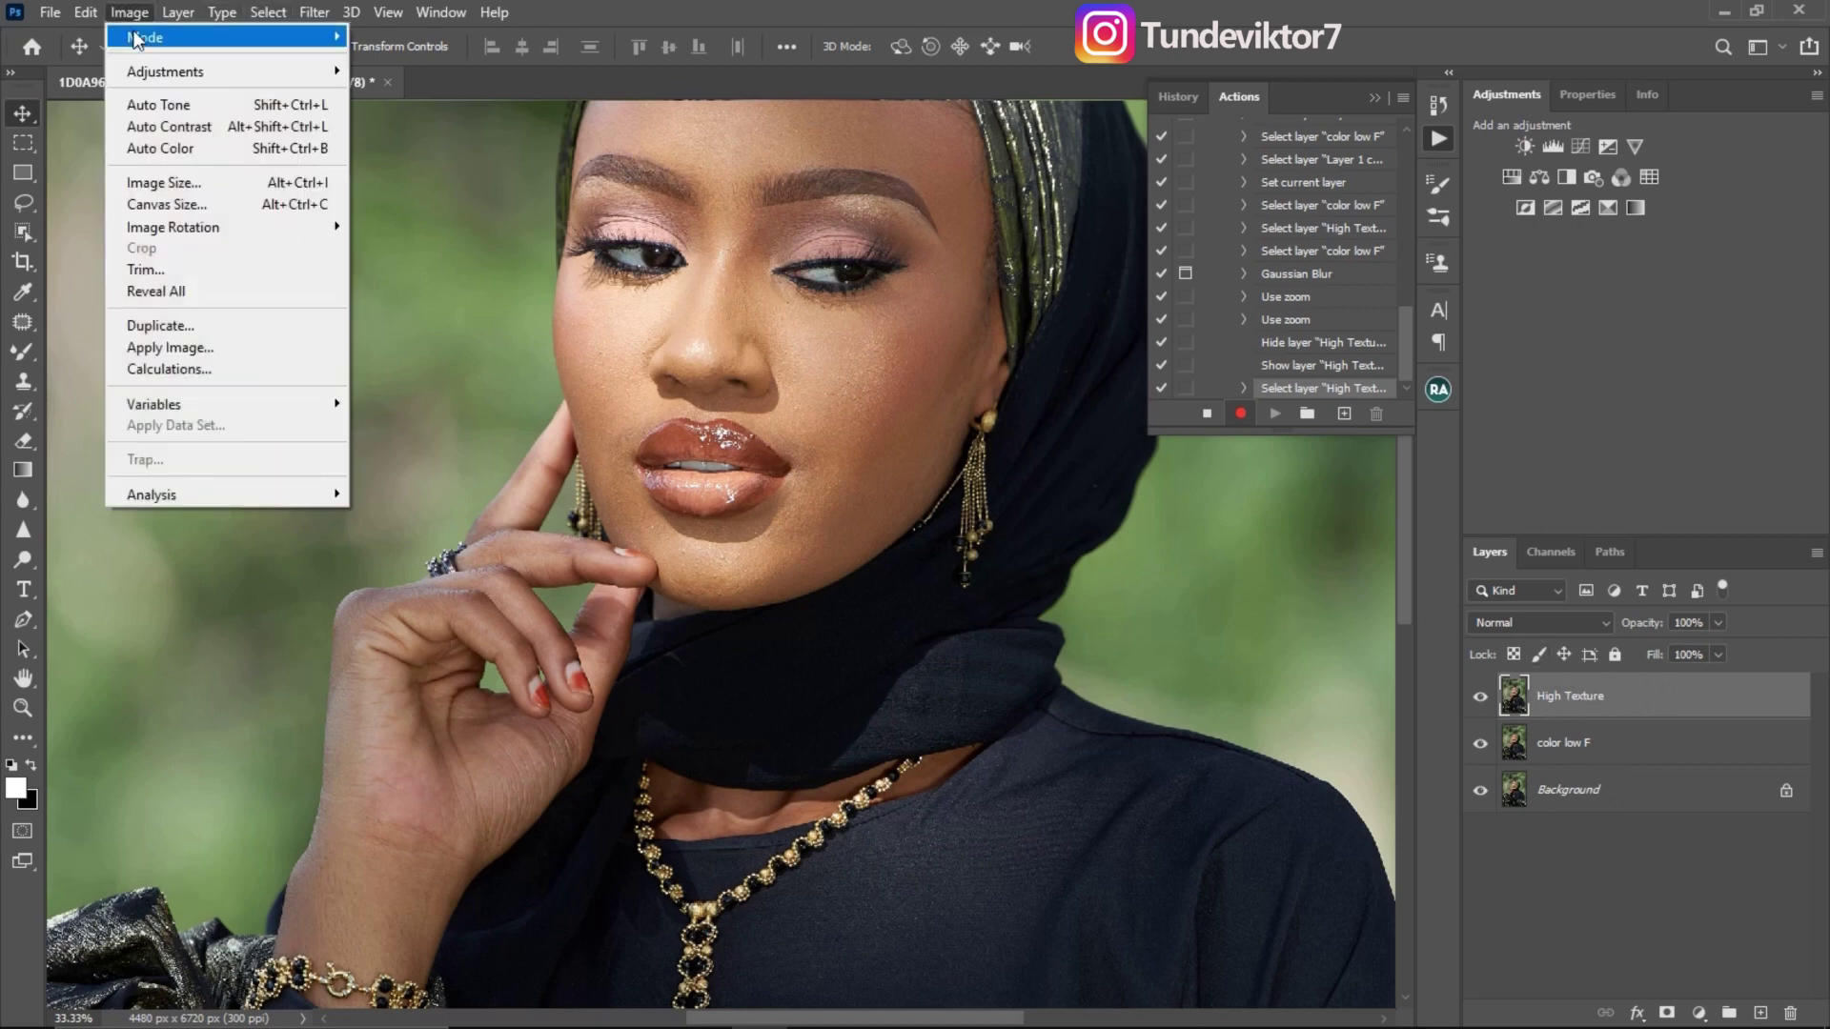
click(189, 349)
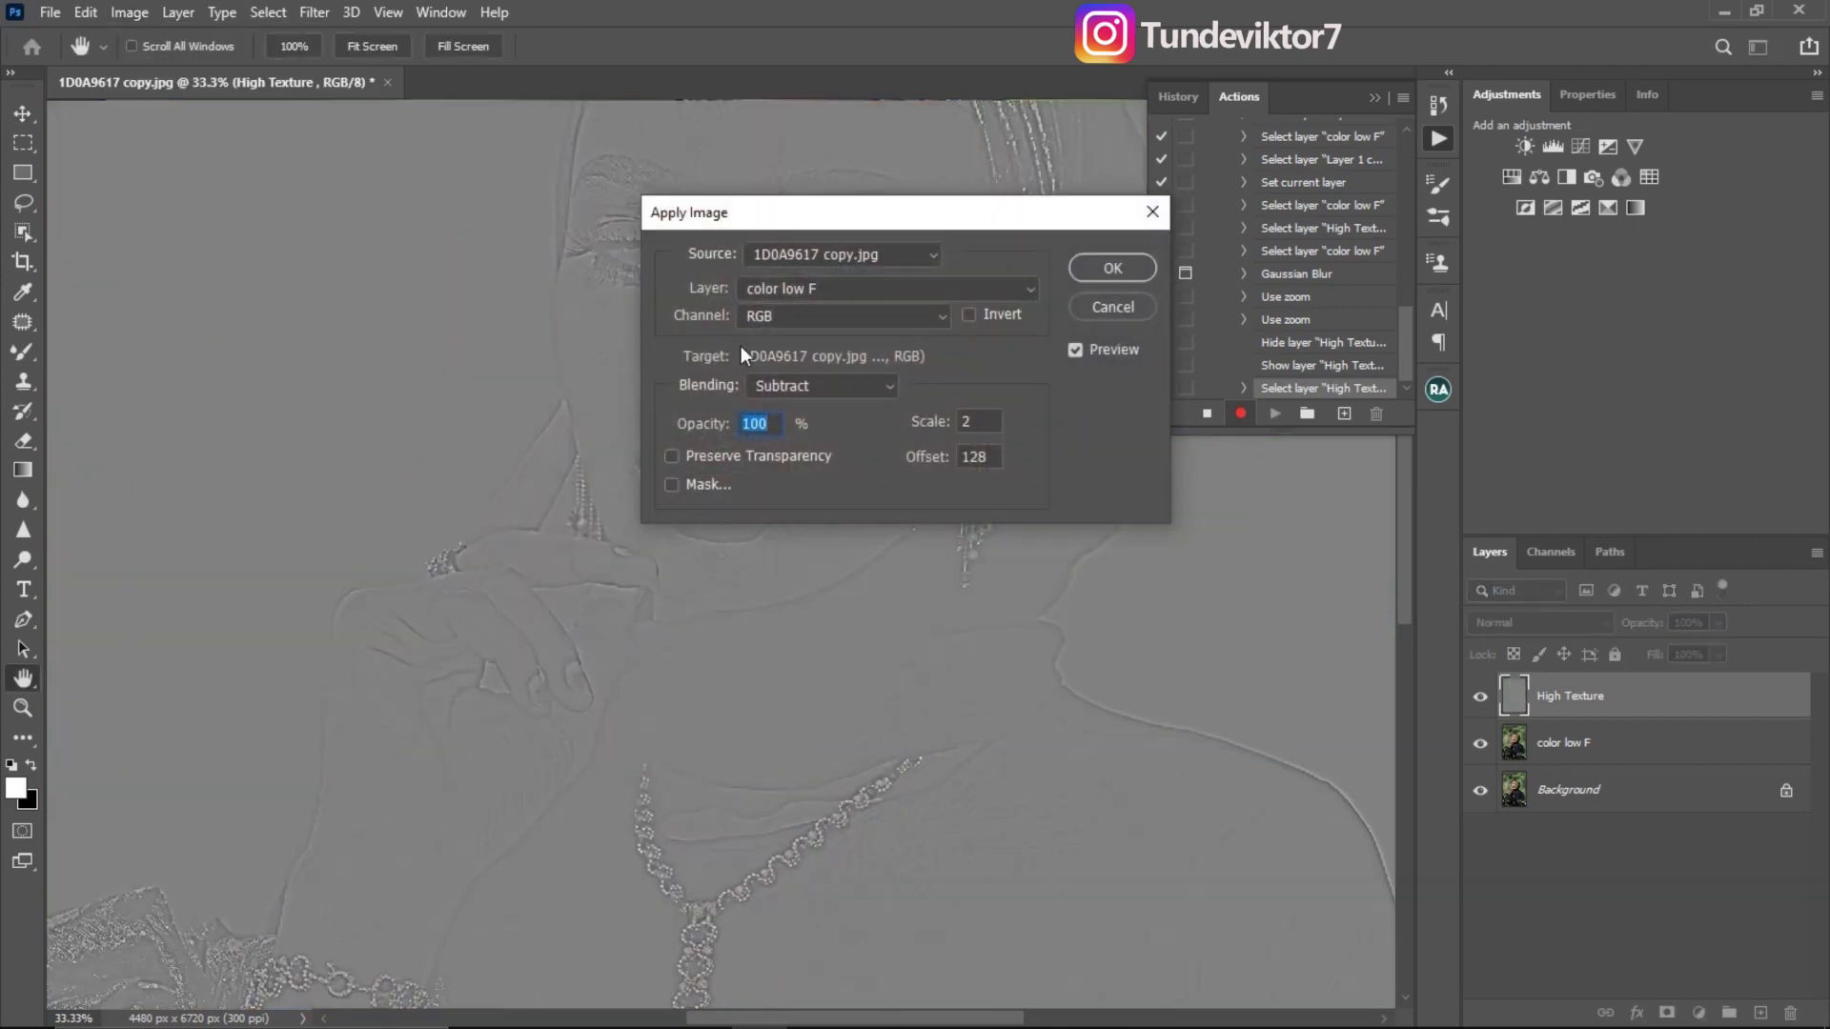
click(814, 290)
click(812, 292)
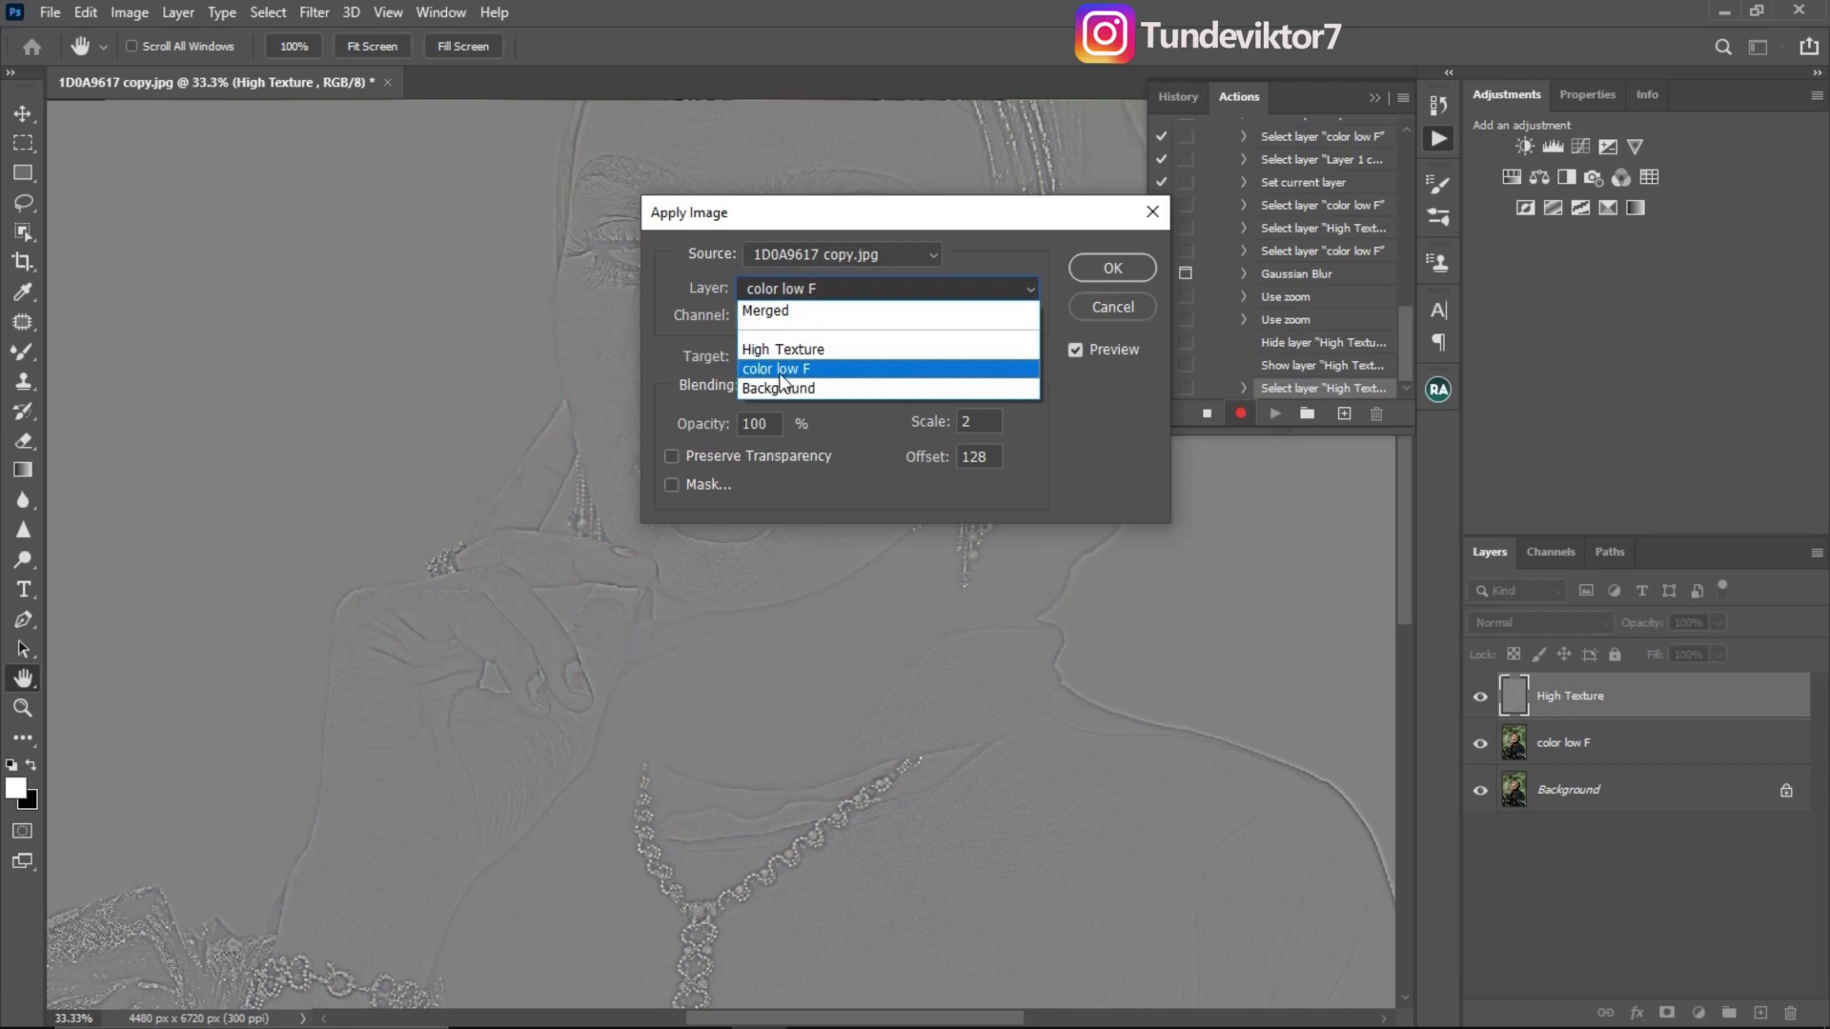
click(812, 380)
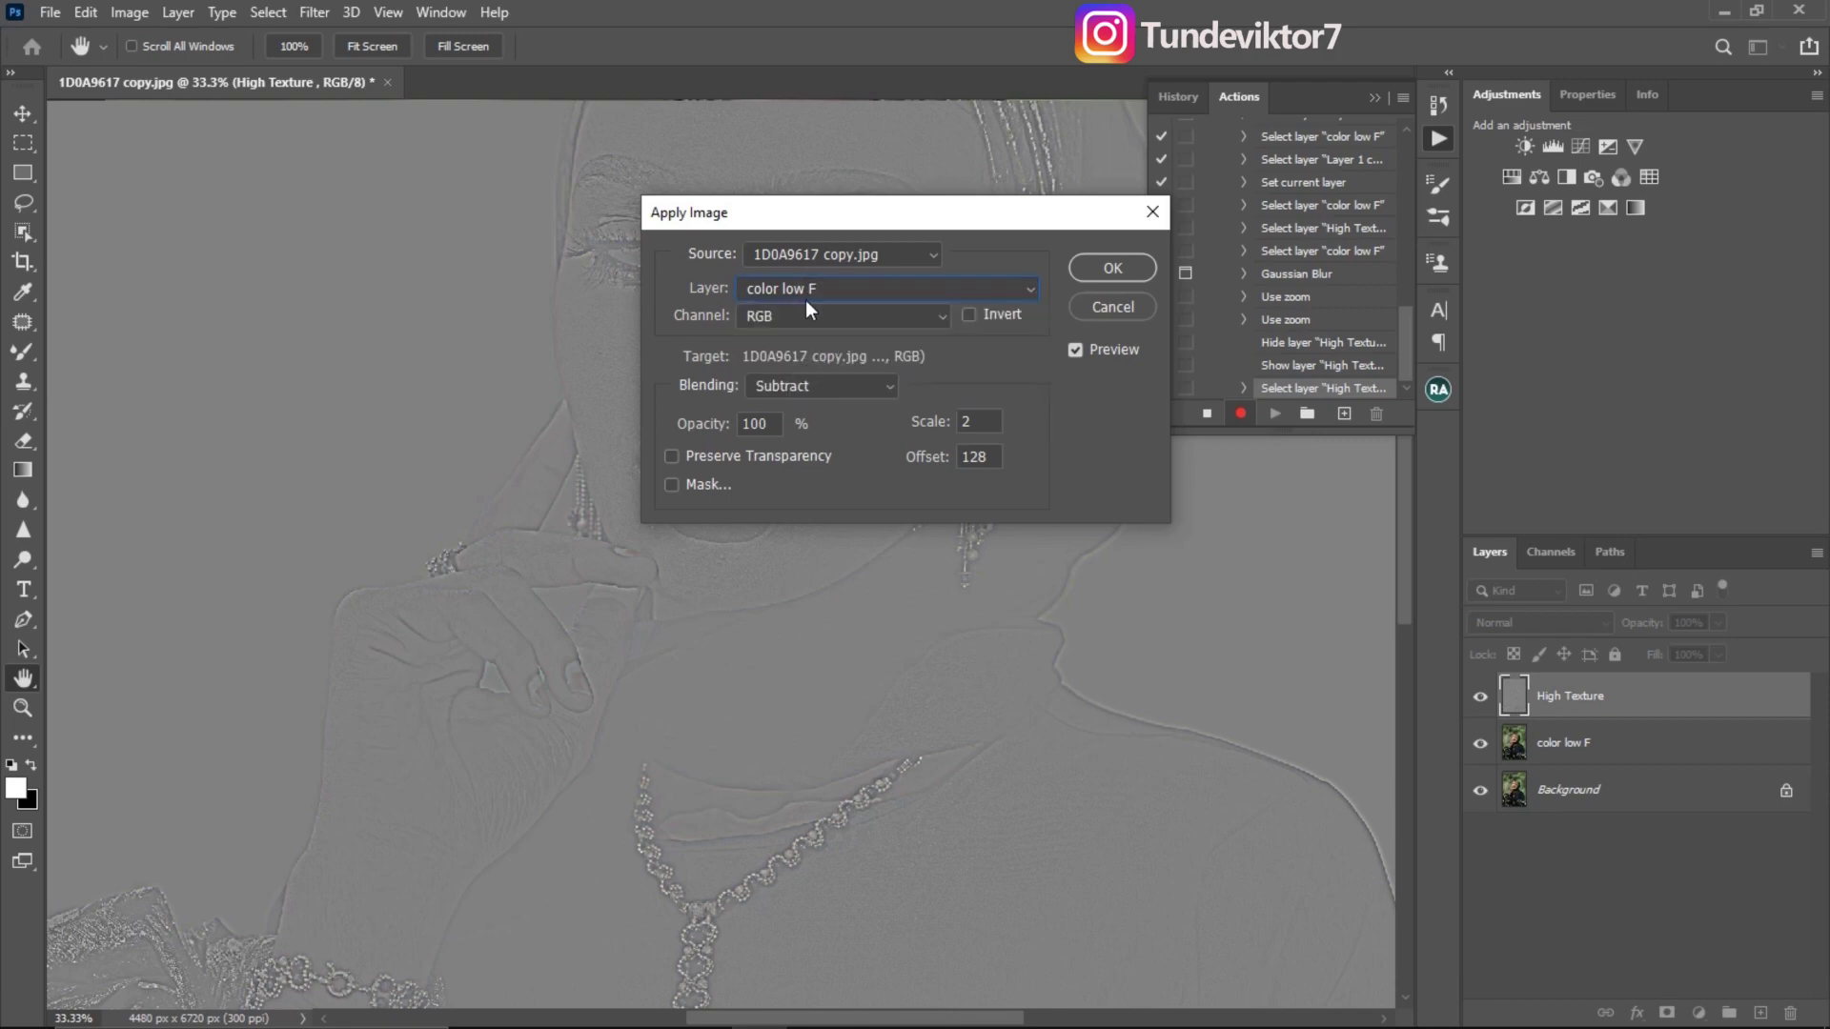
click(812, 291)
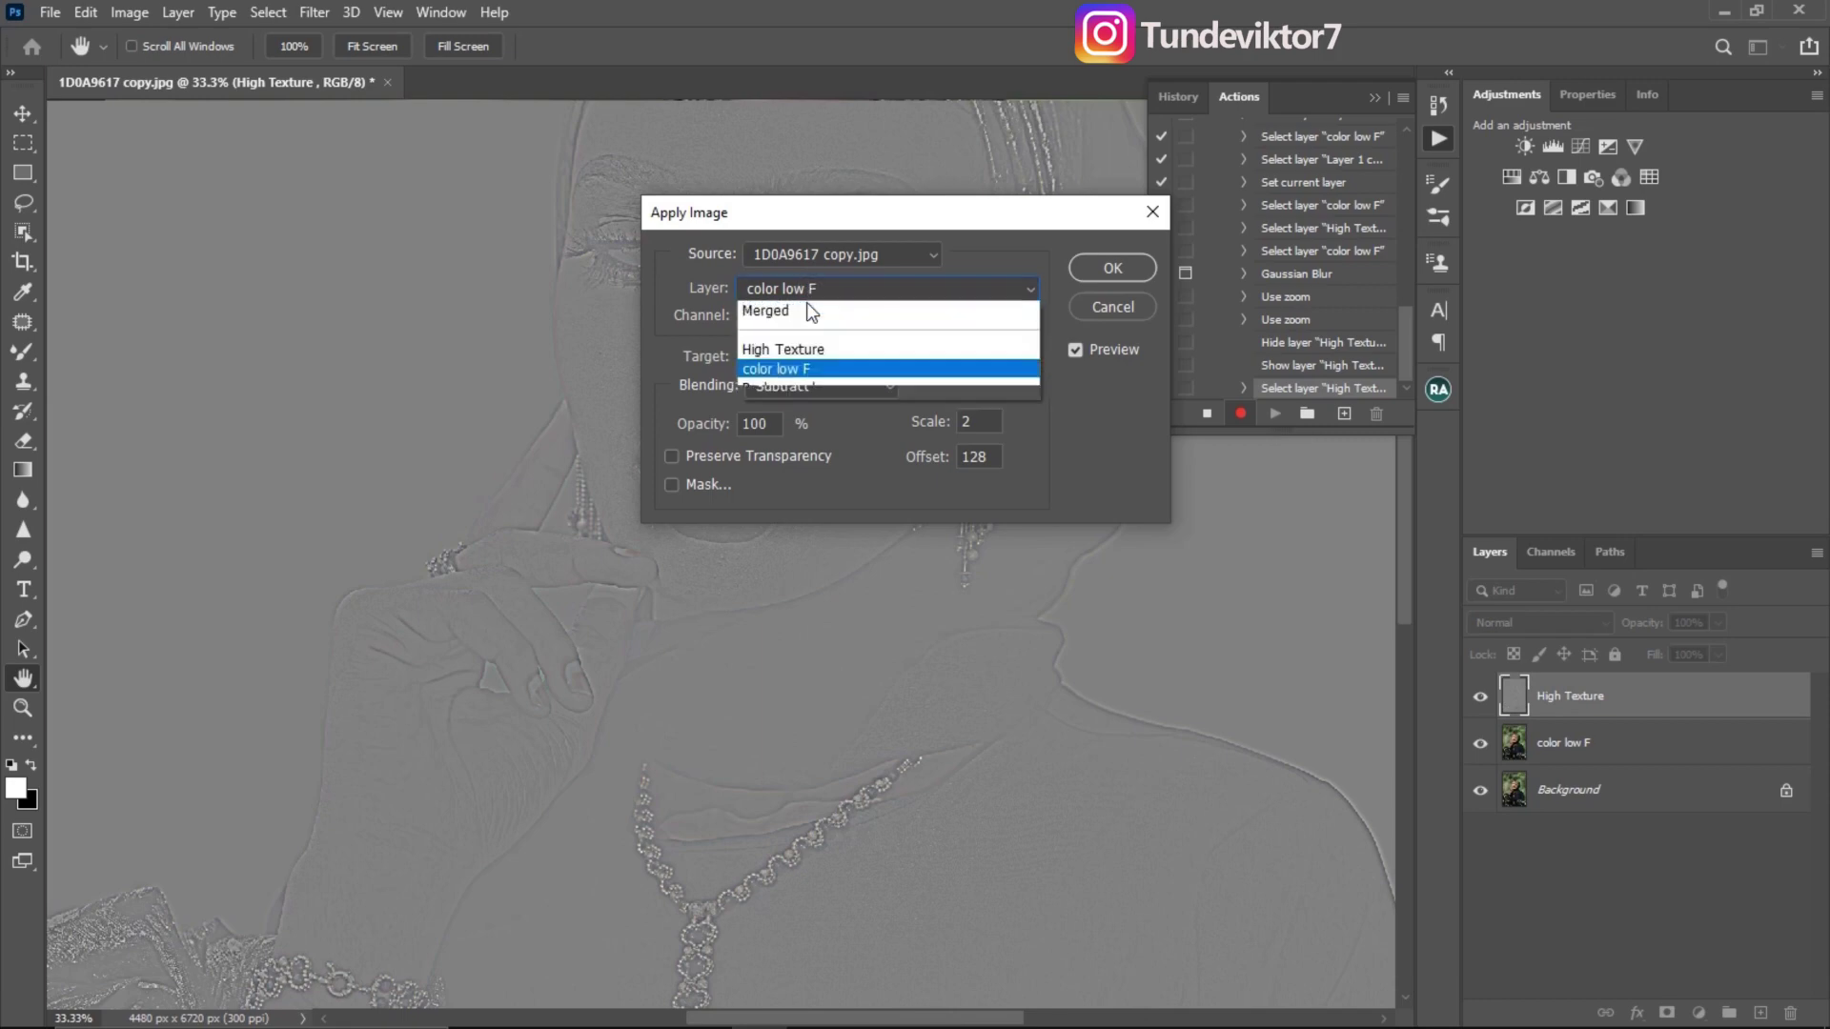
click(811, 370)
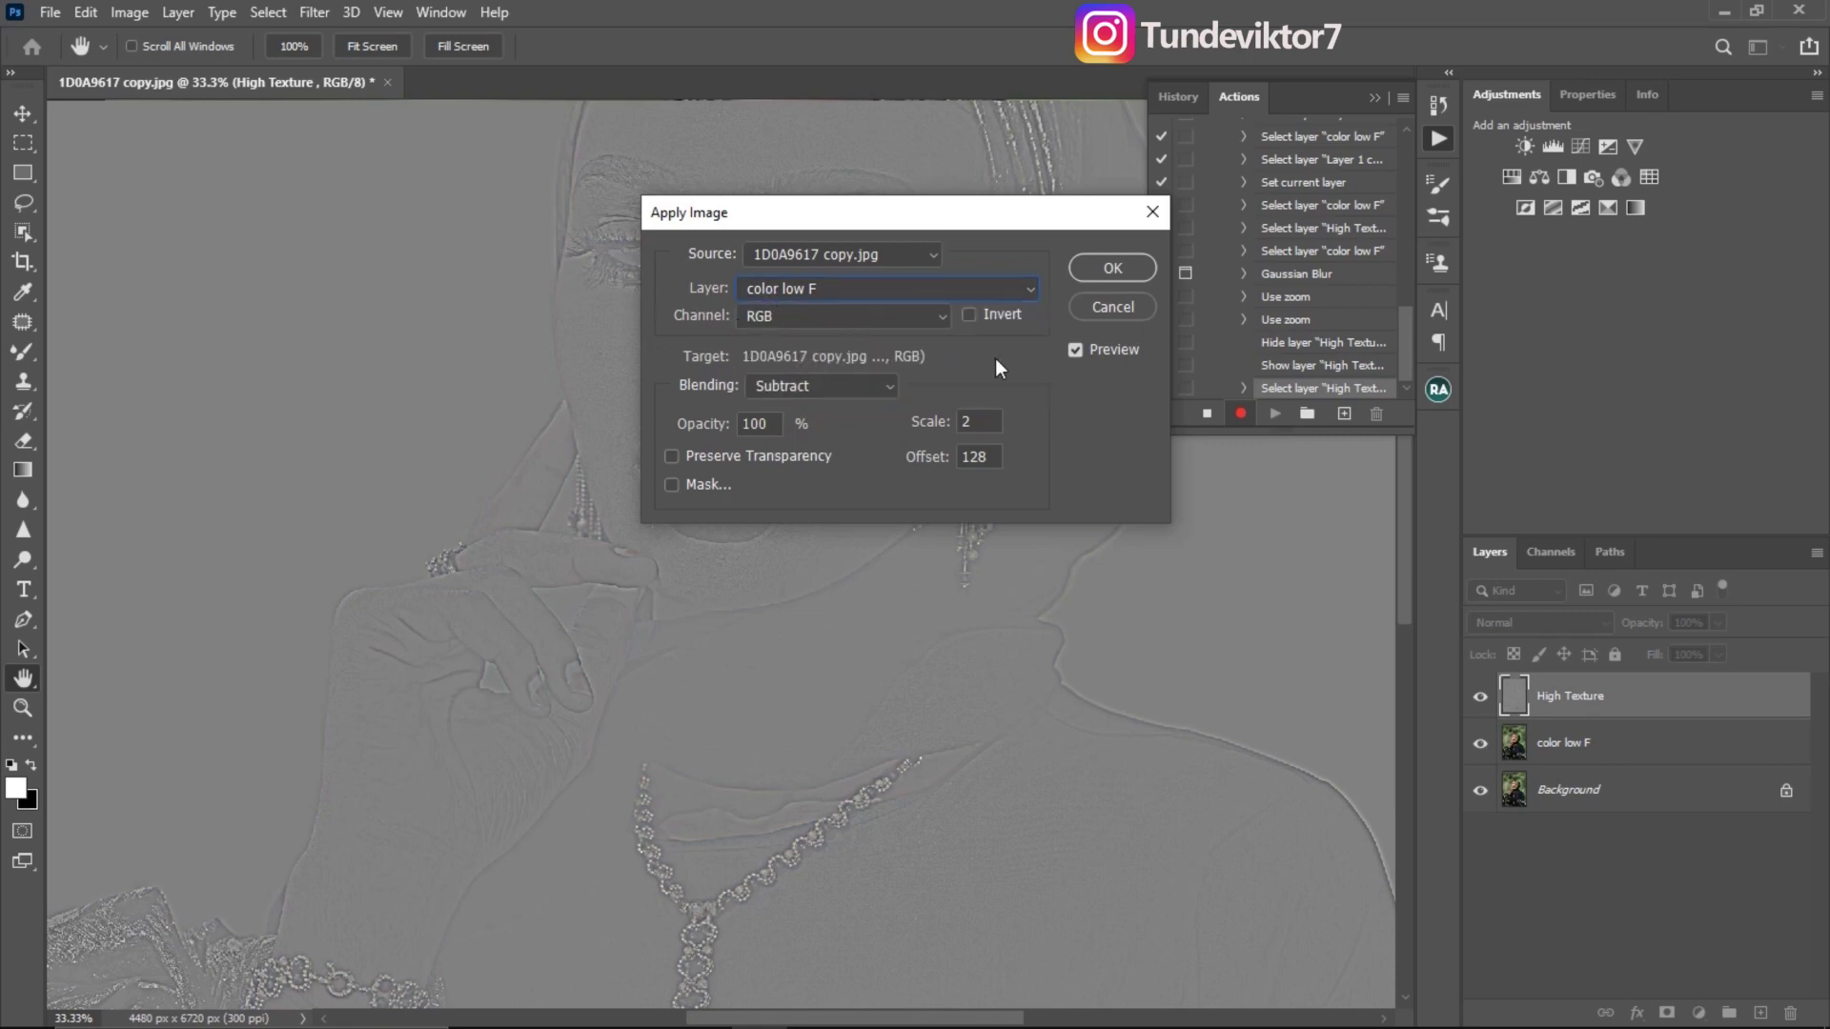
Set the Apply Image blending to Subtract with scale 2, offset 128 and Invert off, and apply it to High Texture
click(969, 319)
click(831, 385)
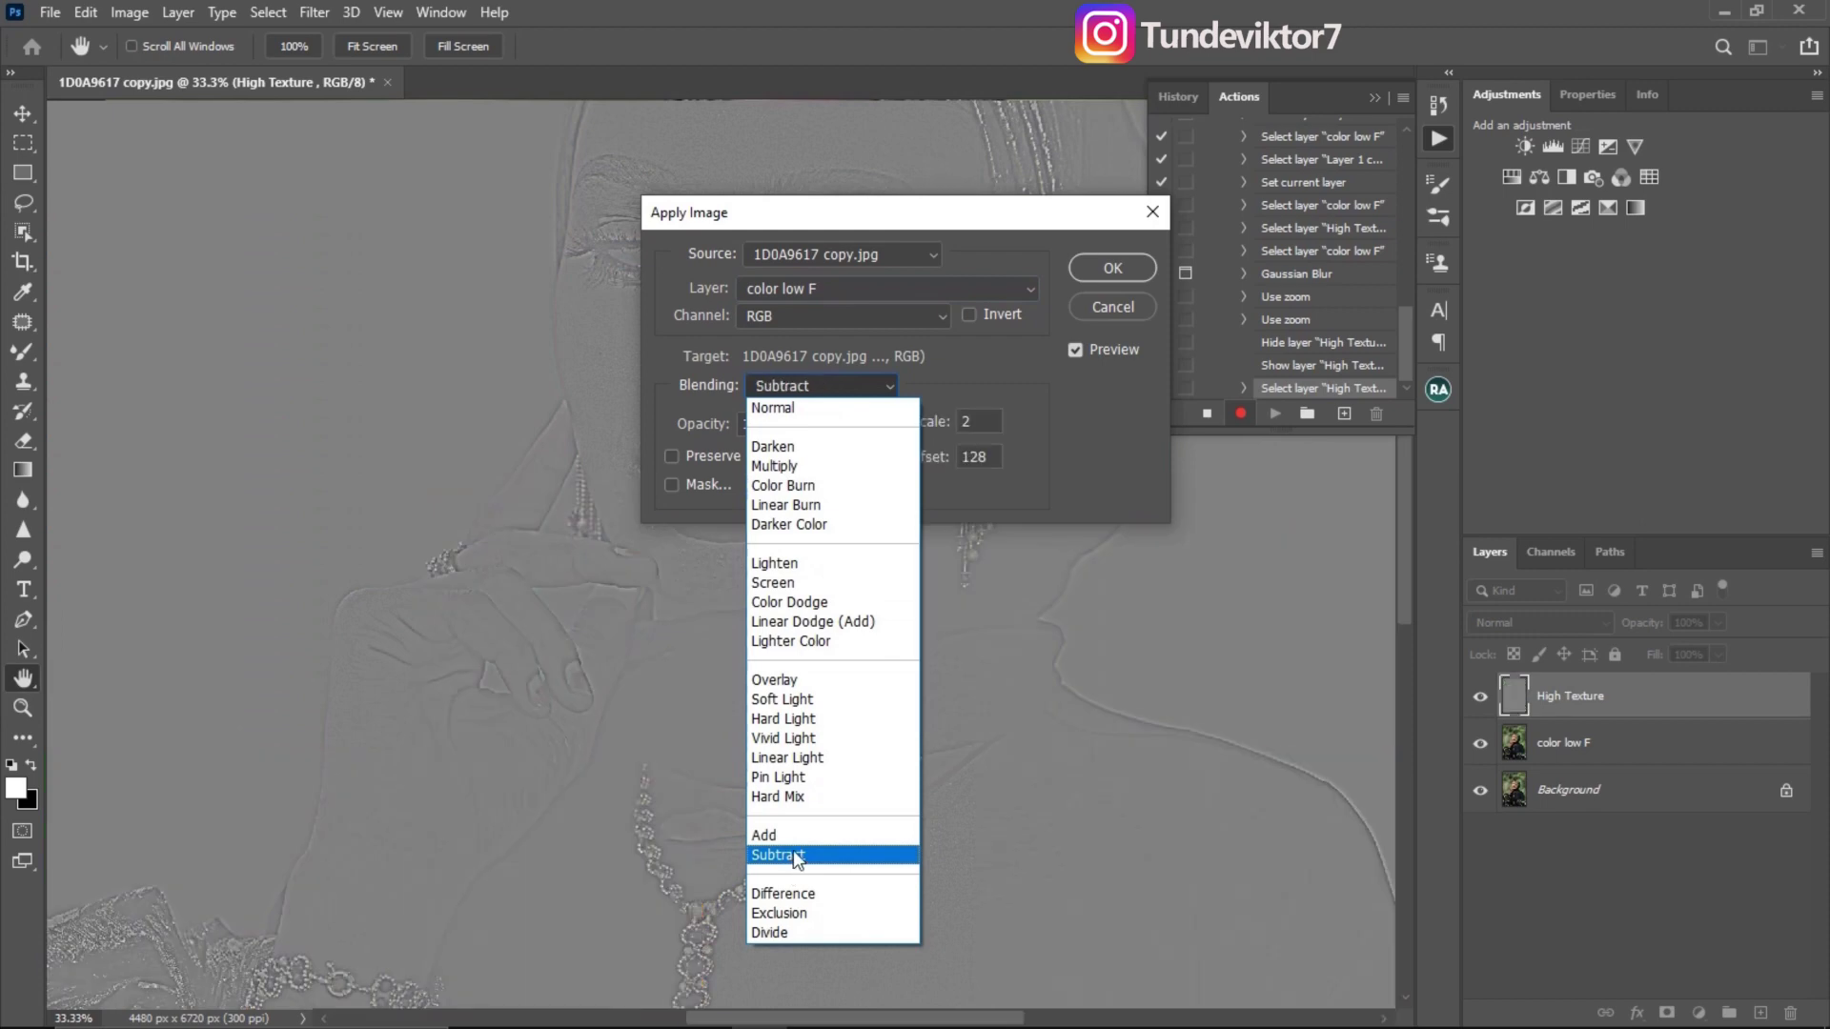
click(787, 857)
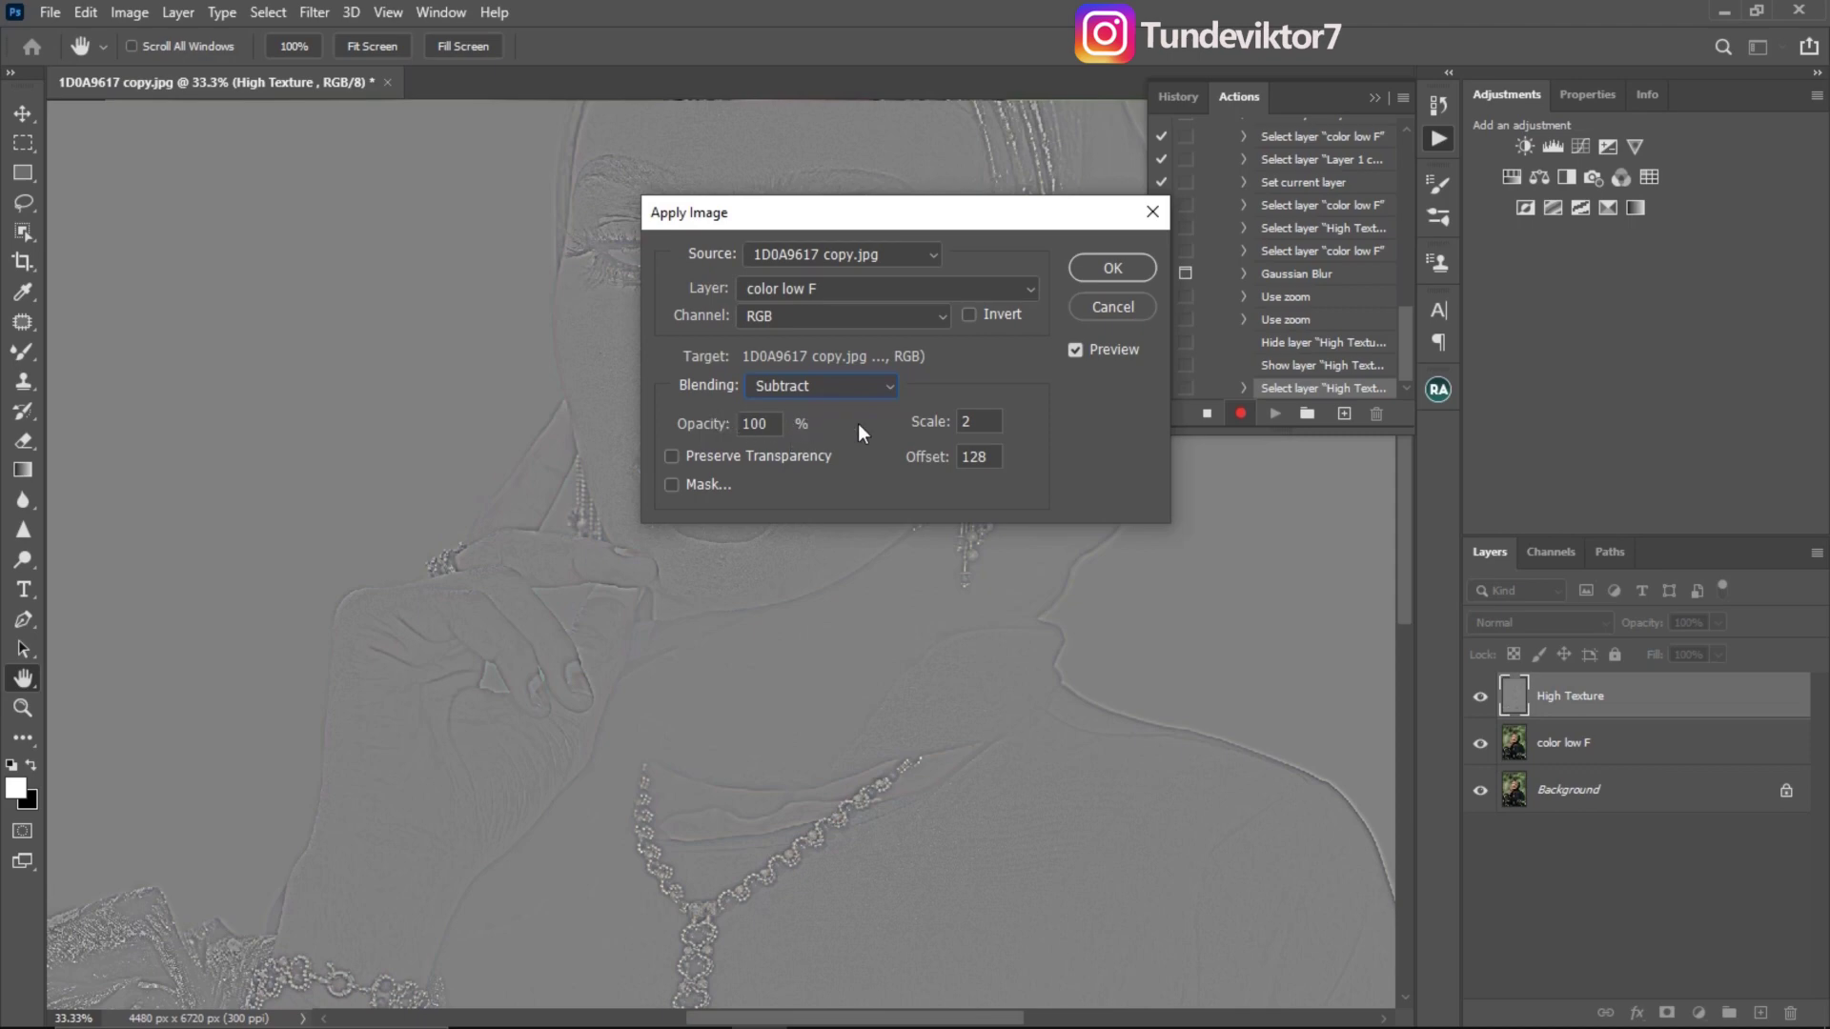
double_click(989, 457)
click(1110, 268)
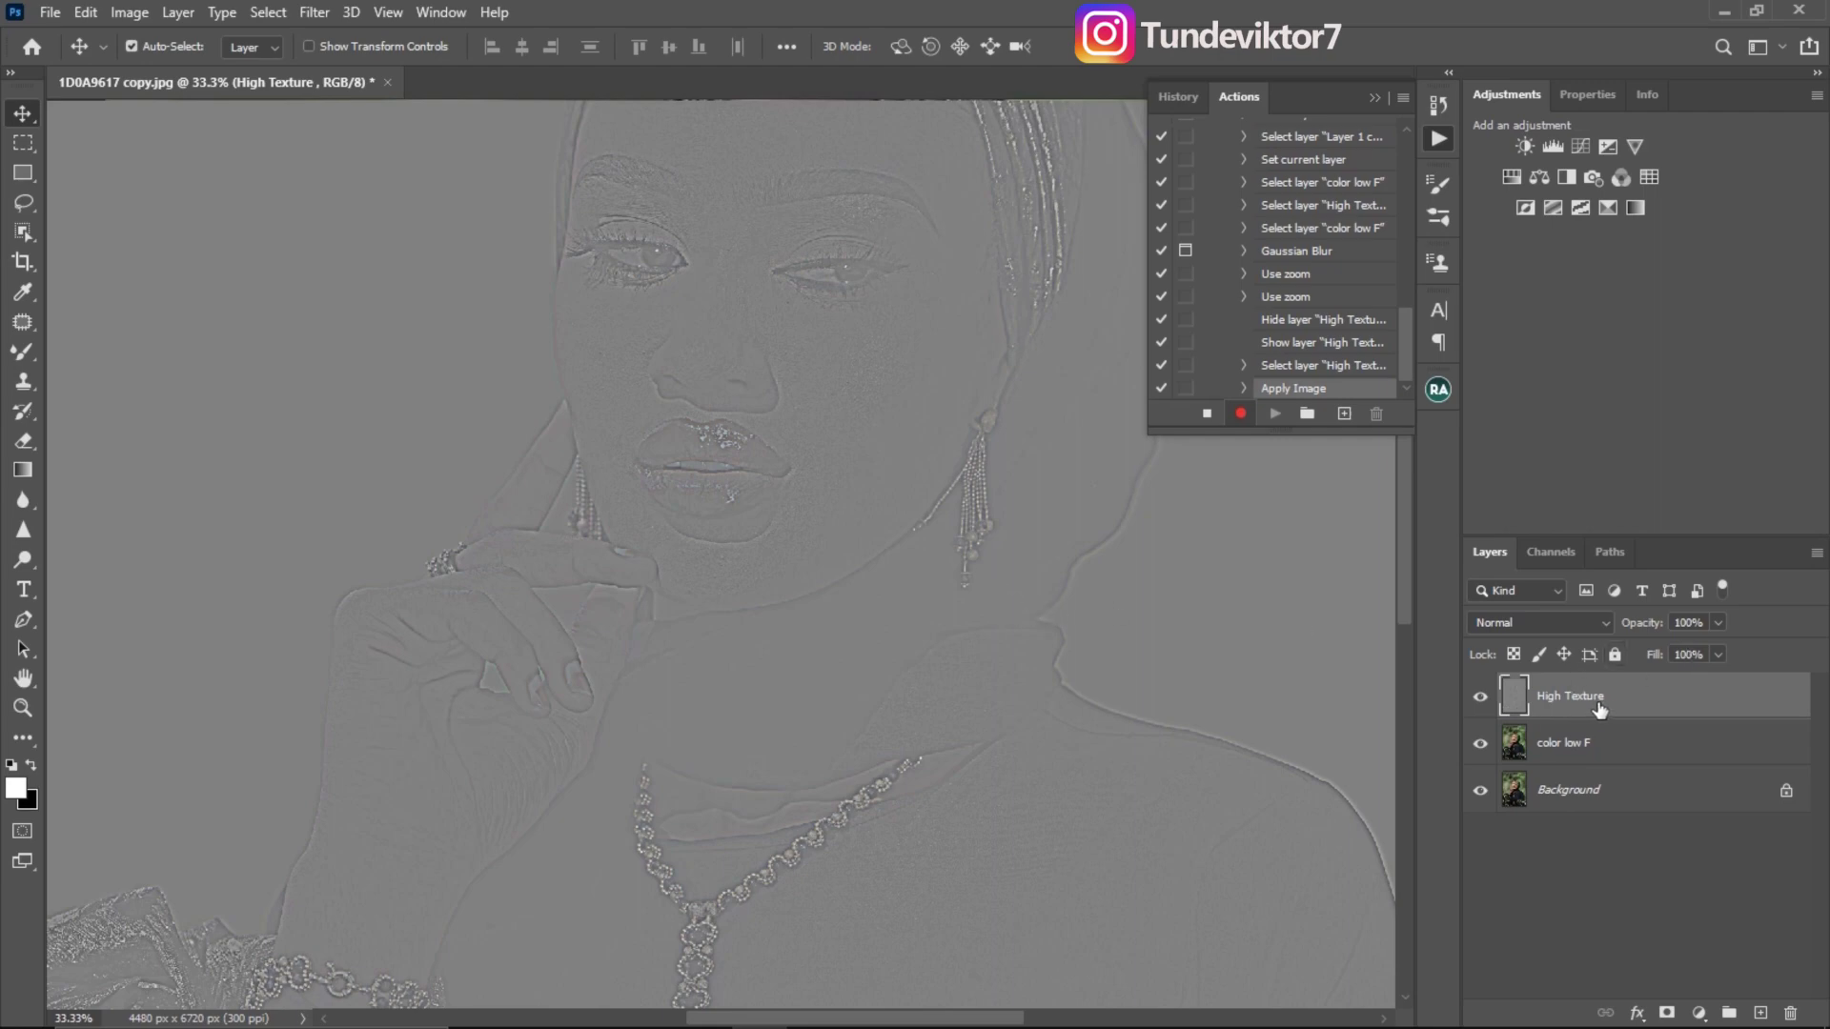
Set the High Texture layer's blend mode to Linear Light and keep that layer selected
click(1531, 622)
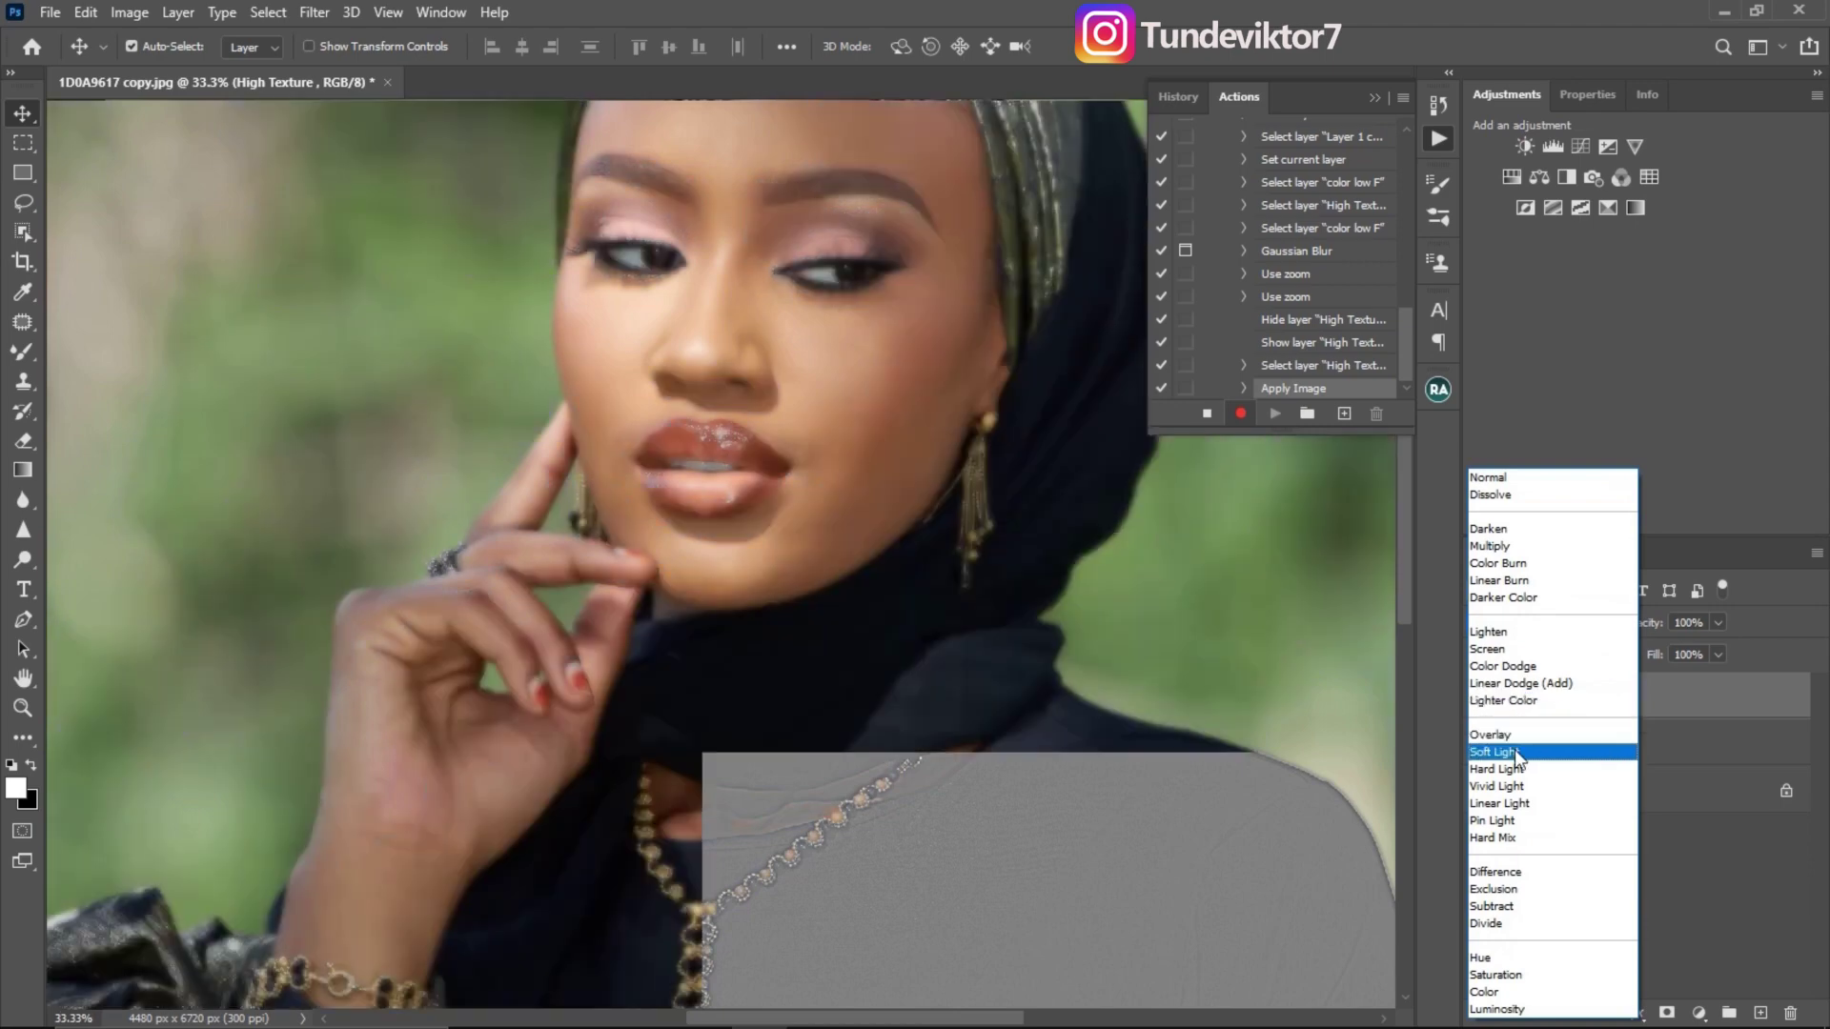
click(1513, 804)
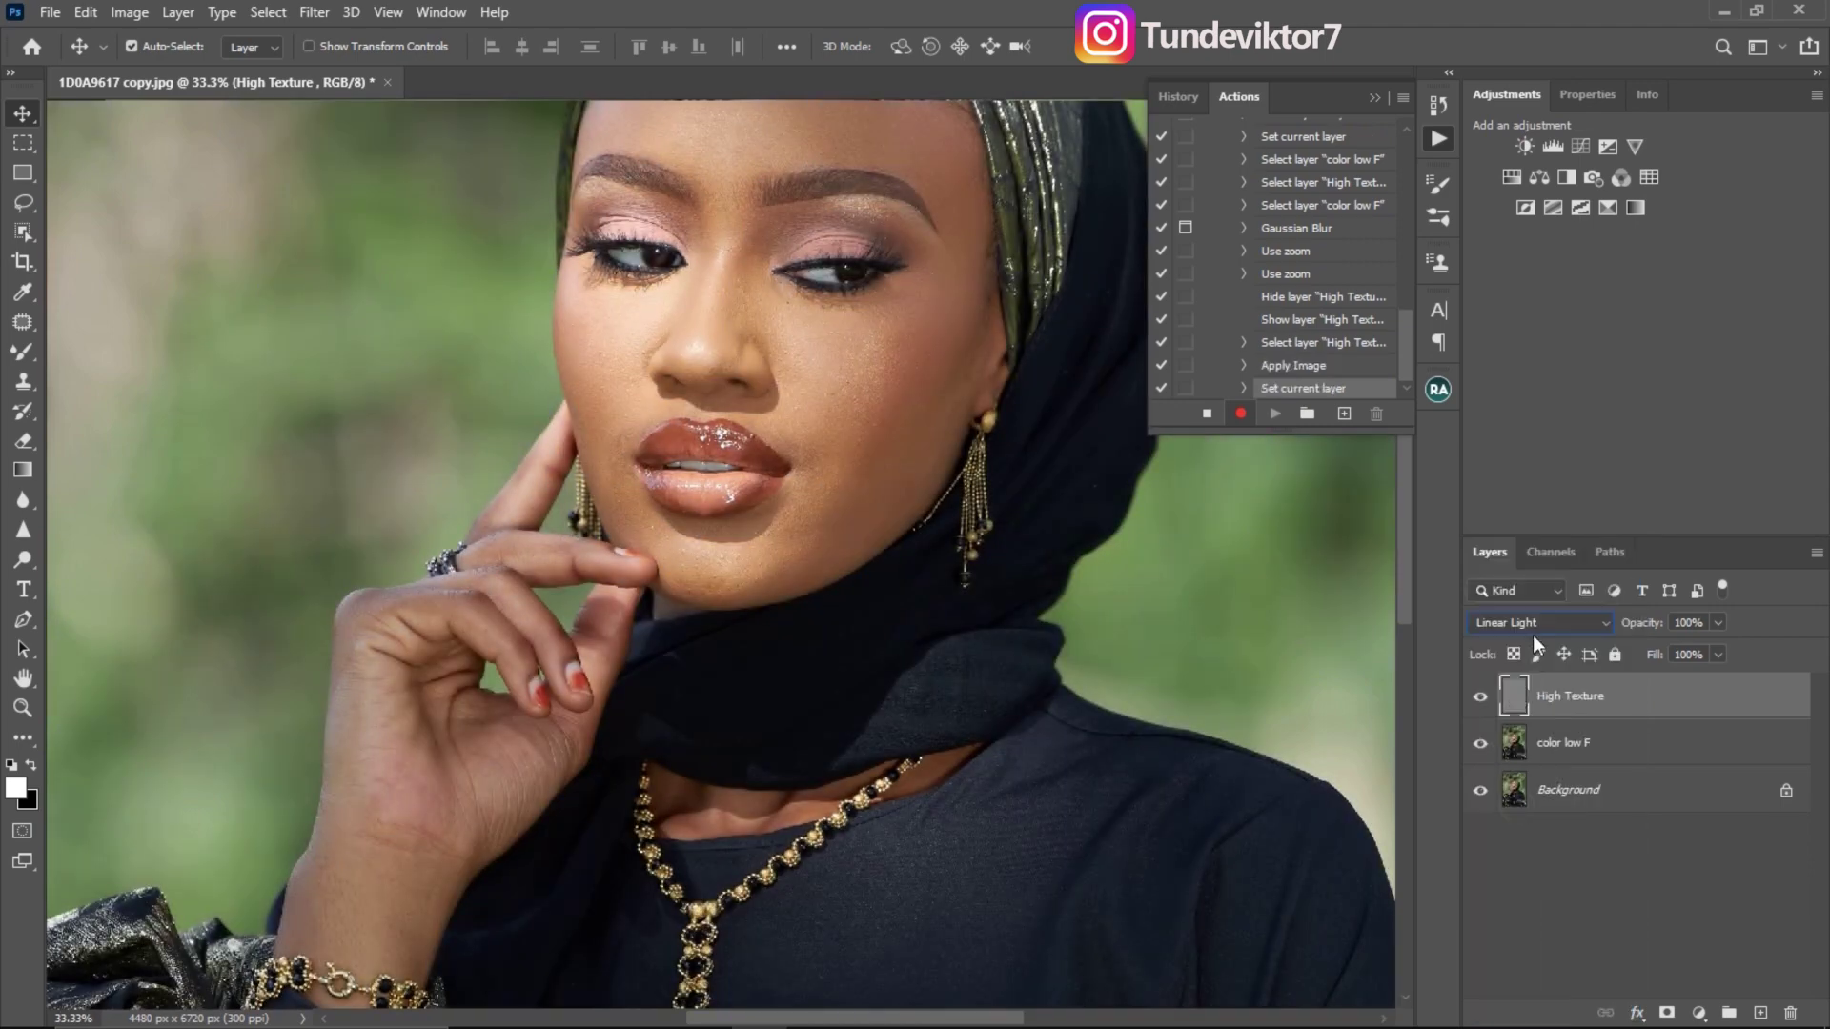
click(1633, 853)
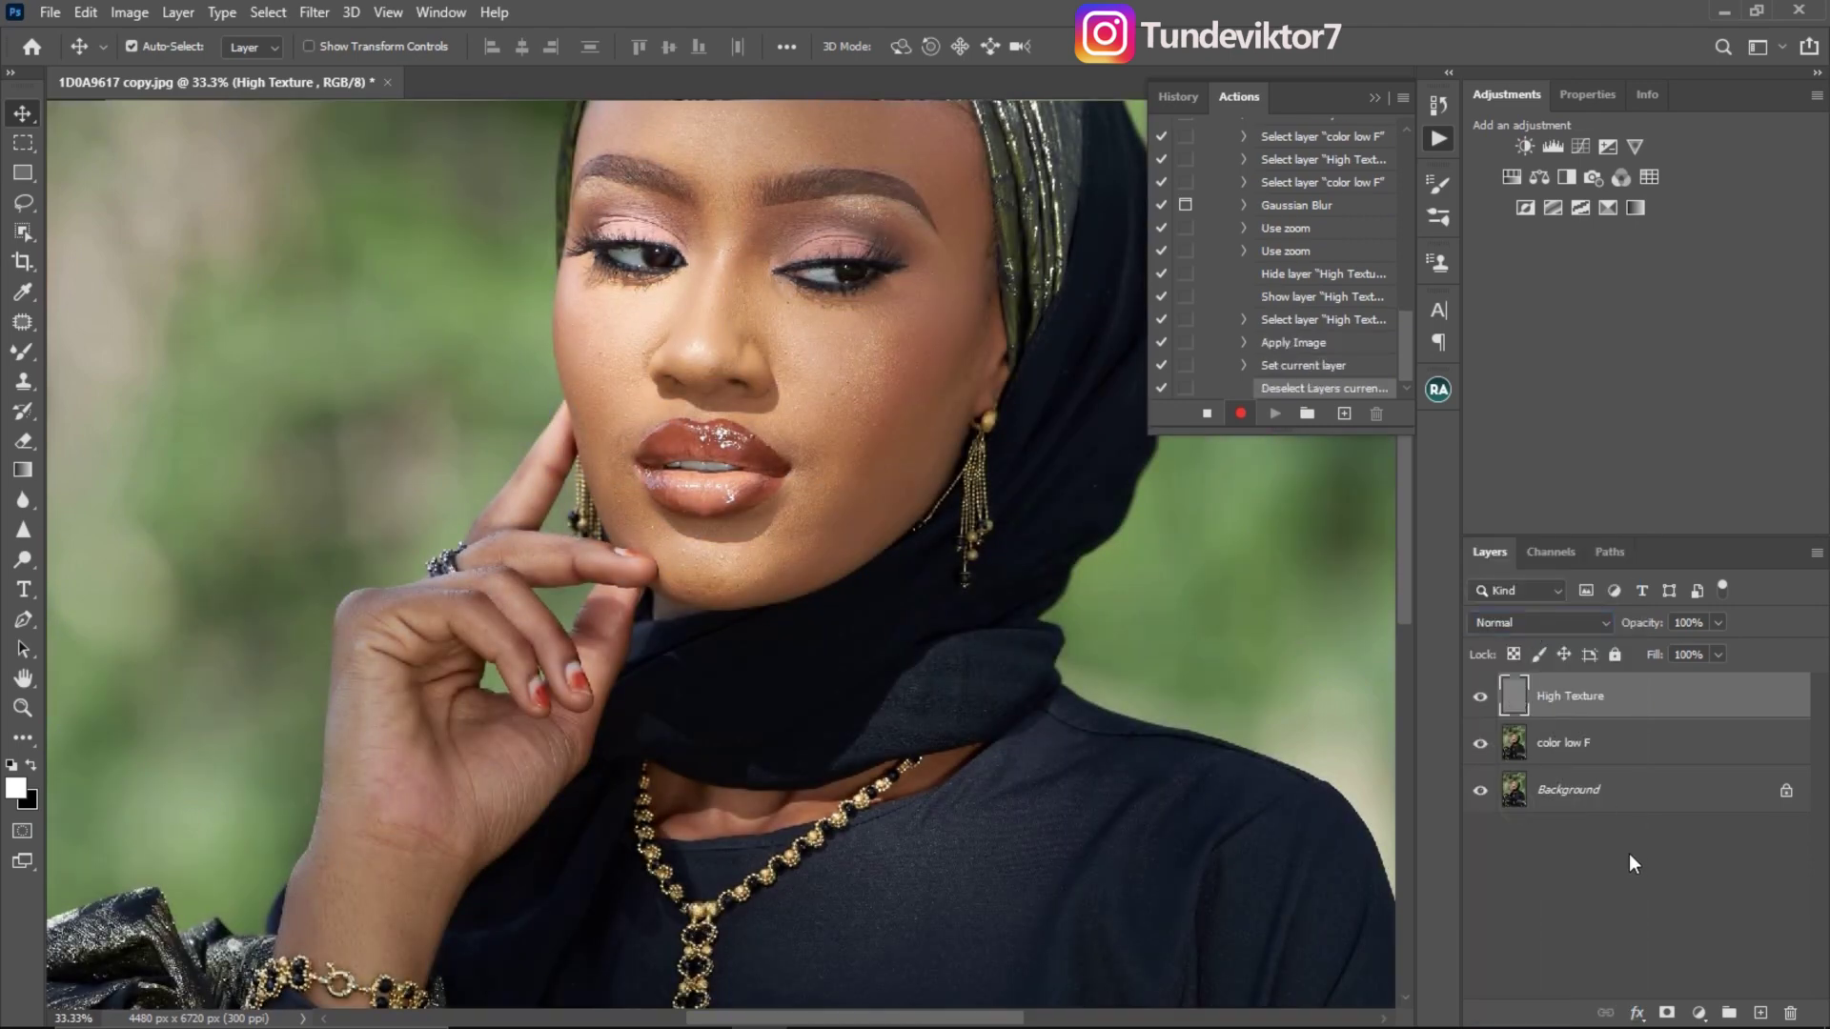
click(1556, 717)
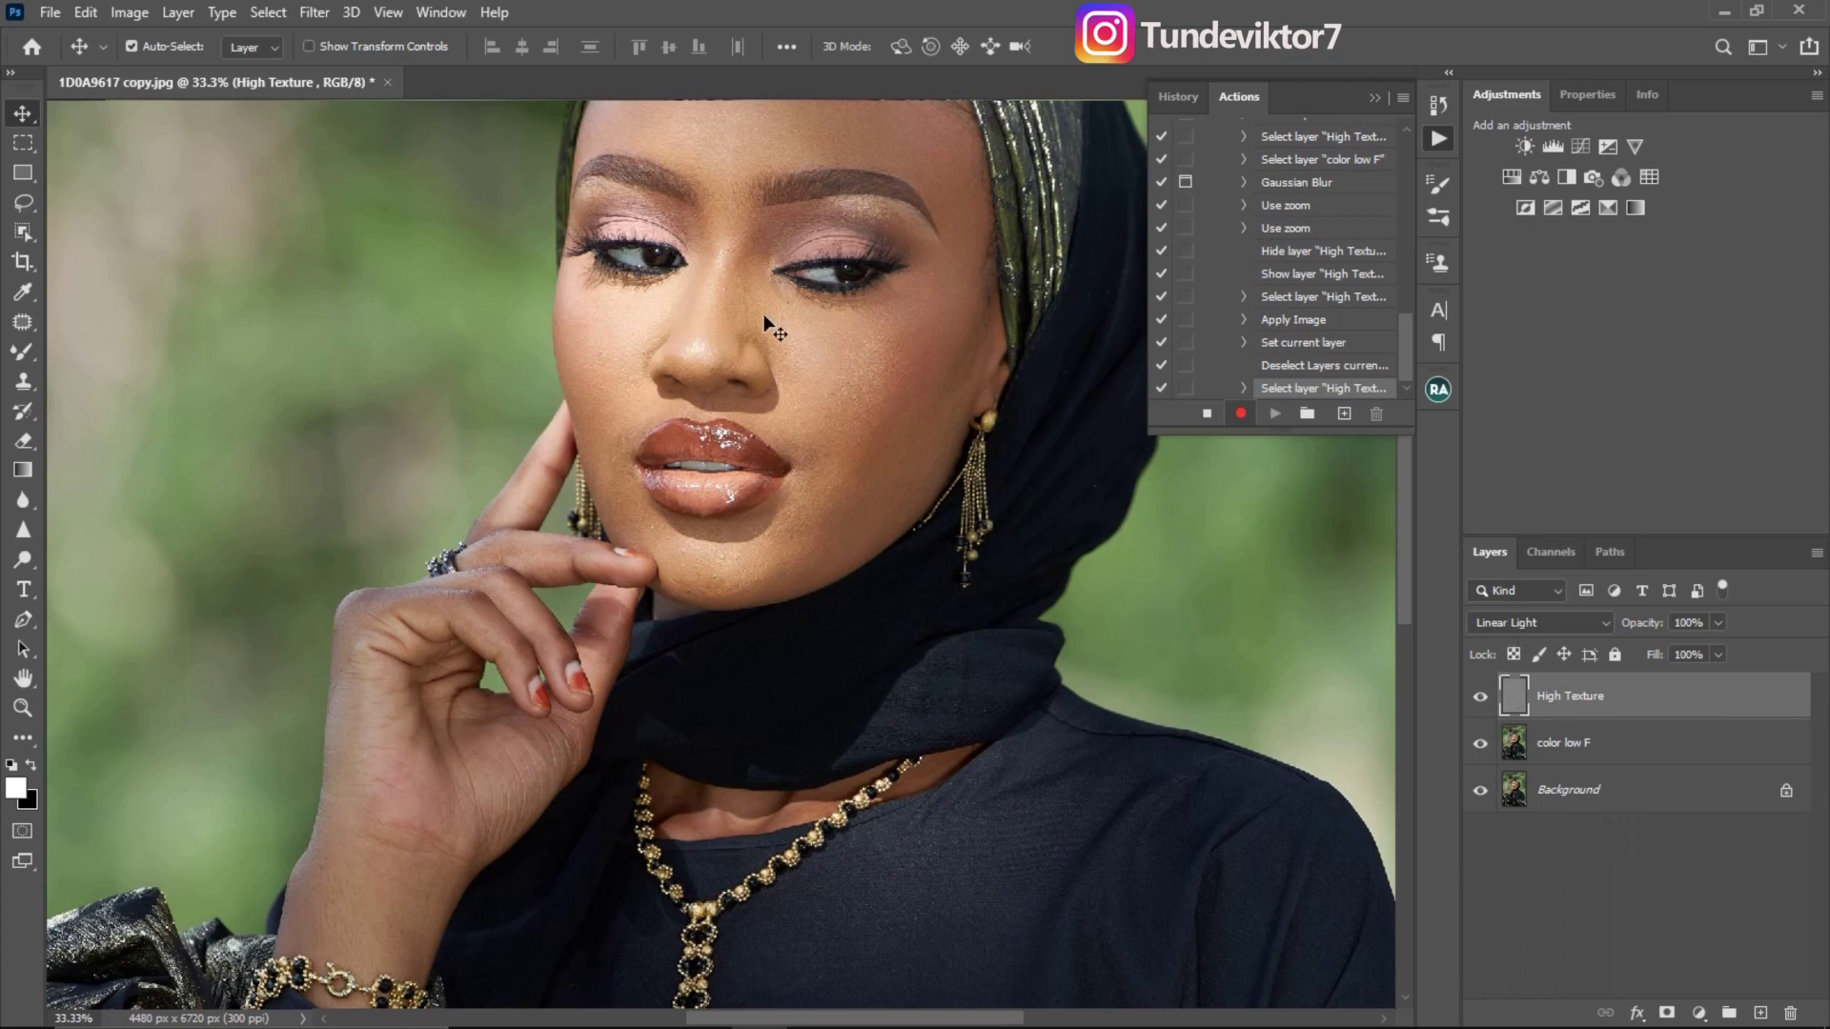
Hide and show the High Texture and color low F layers together to compare the result with the original image
drag(1480, 696, 1482, 753)
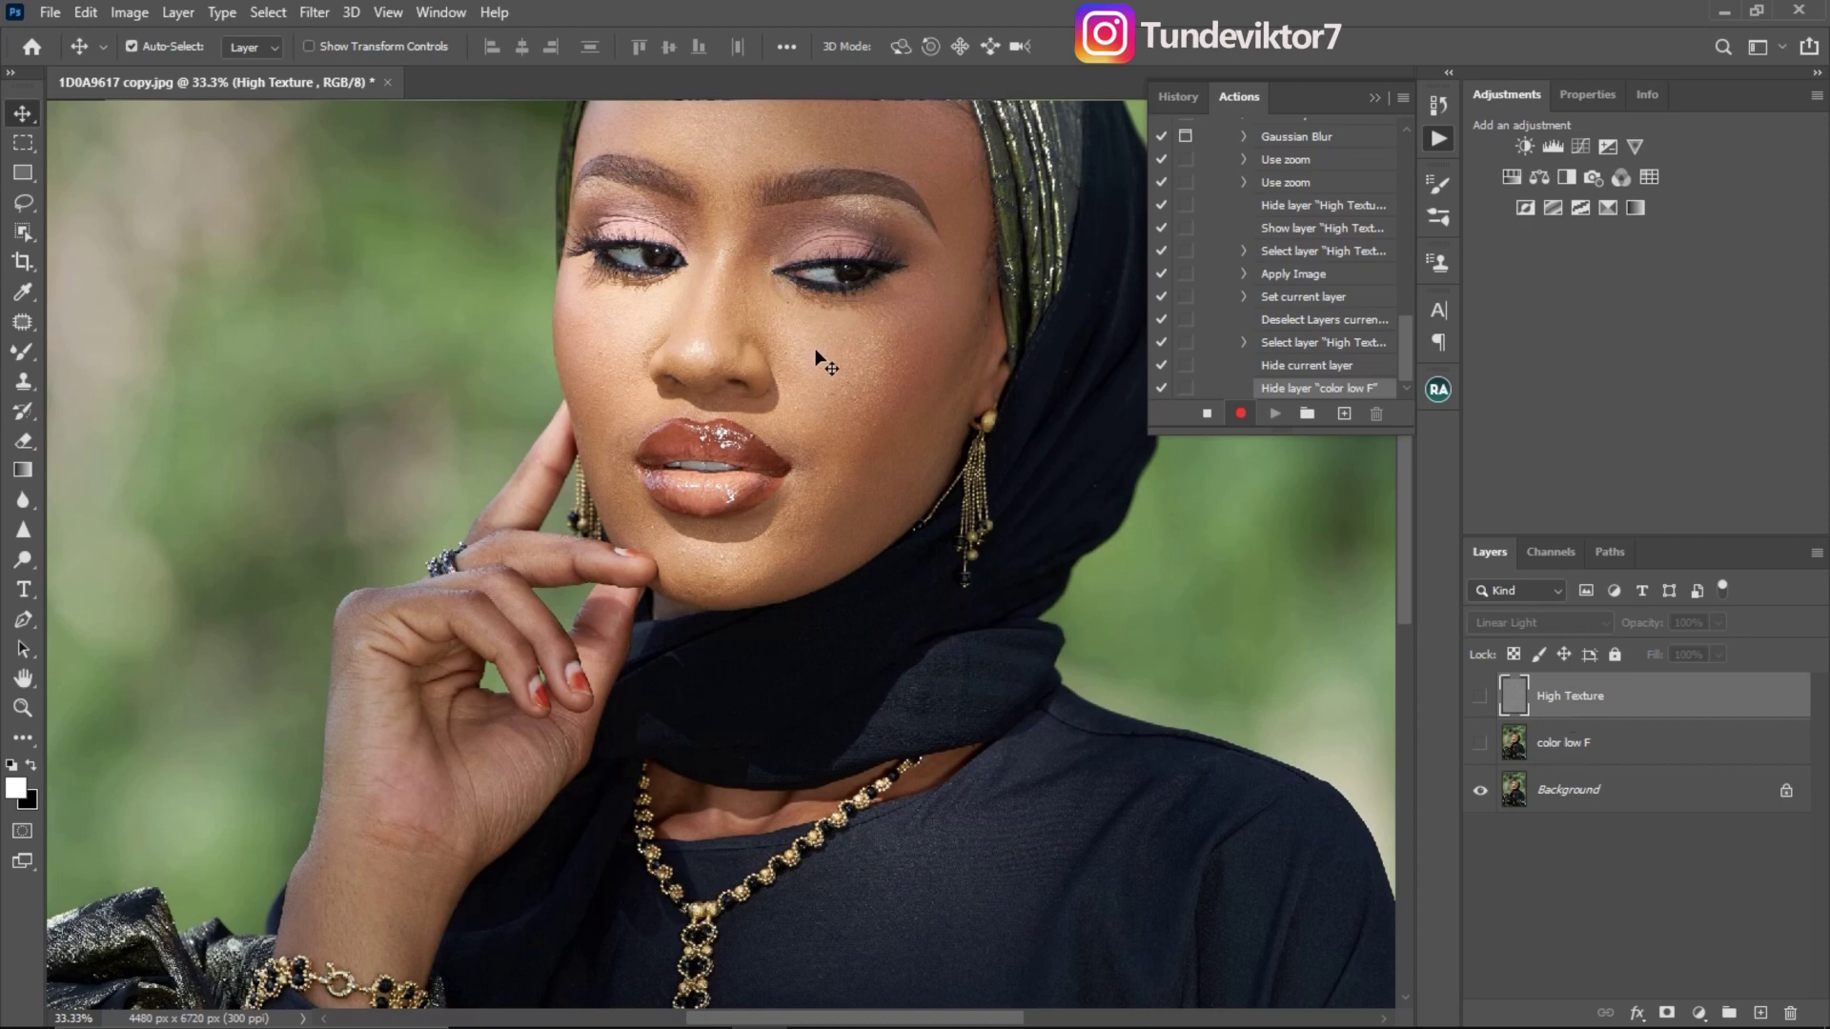
drag(1484, 702, 1481, 744)
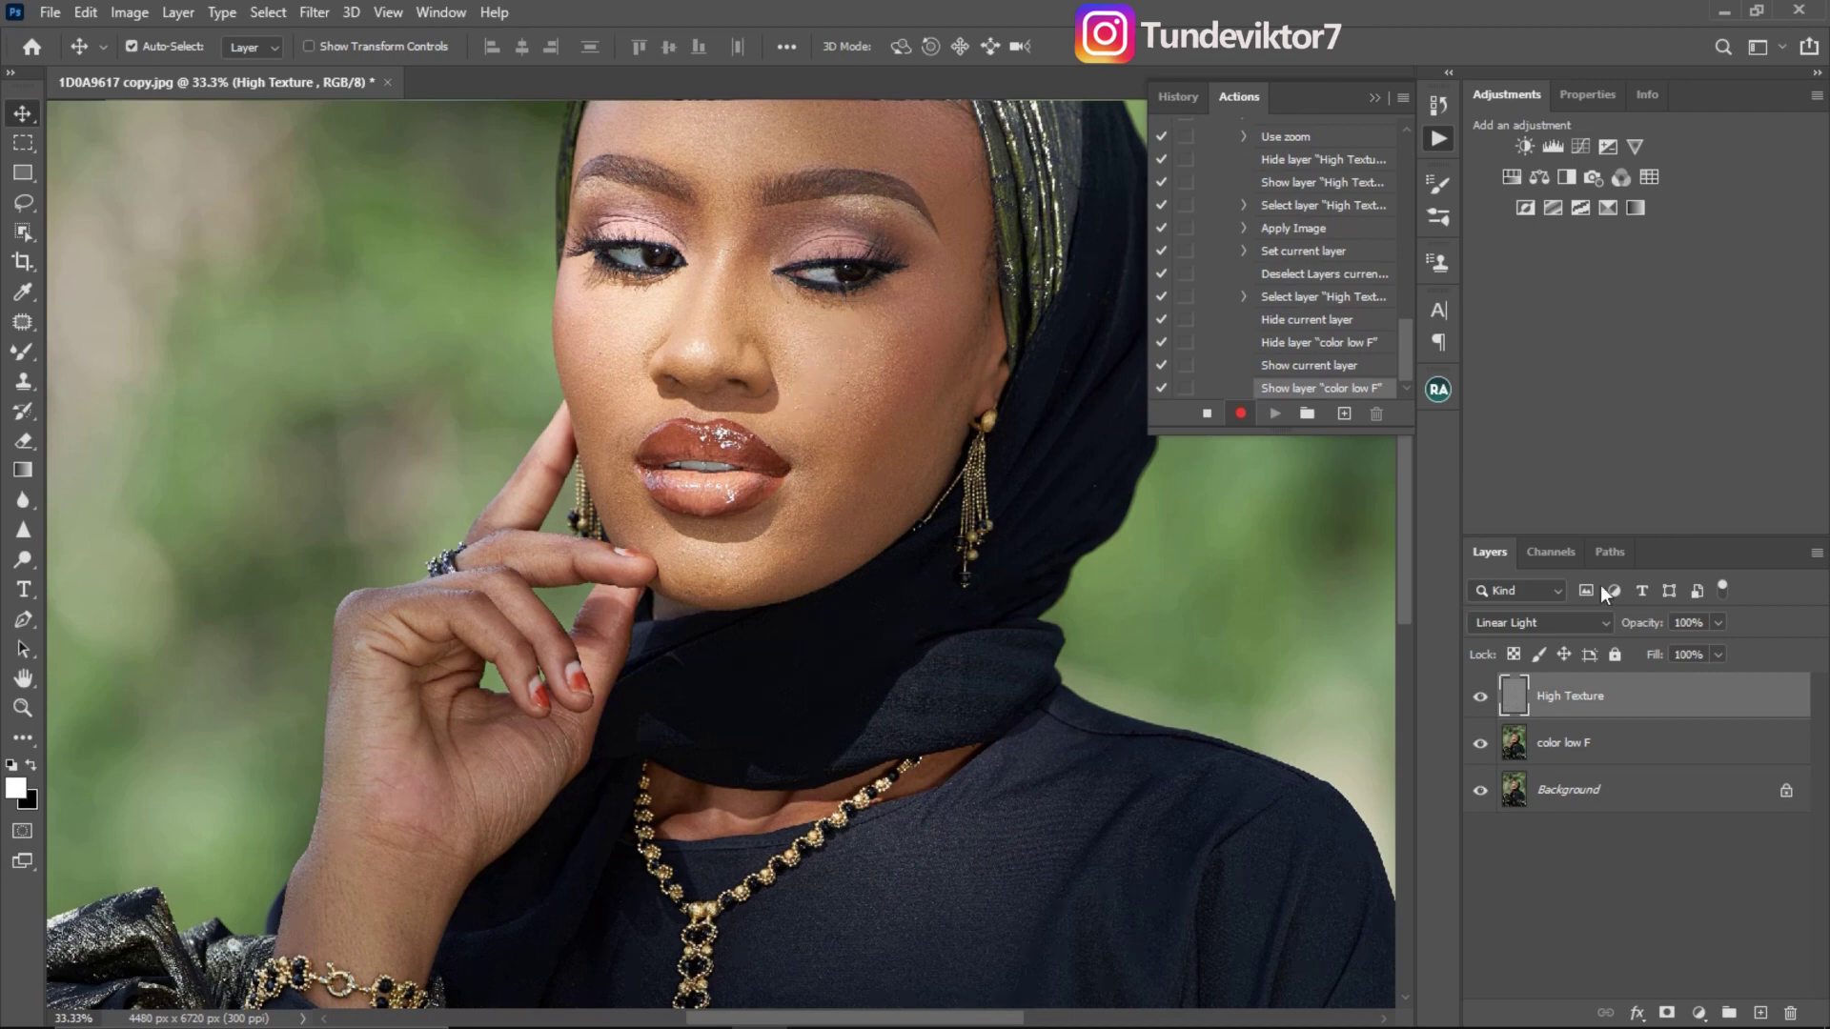
Select and hide the color low F layer to examine the High Texture detail on the face at 50% zoom
click(1563, 743)
click(1562, 696)
click(1557, 751)
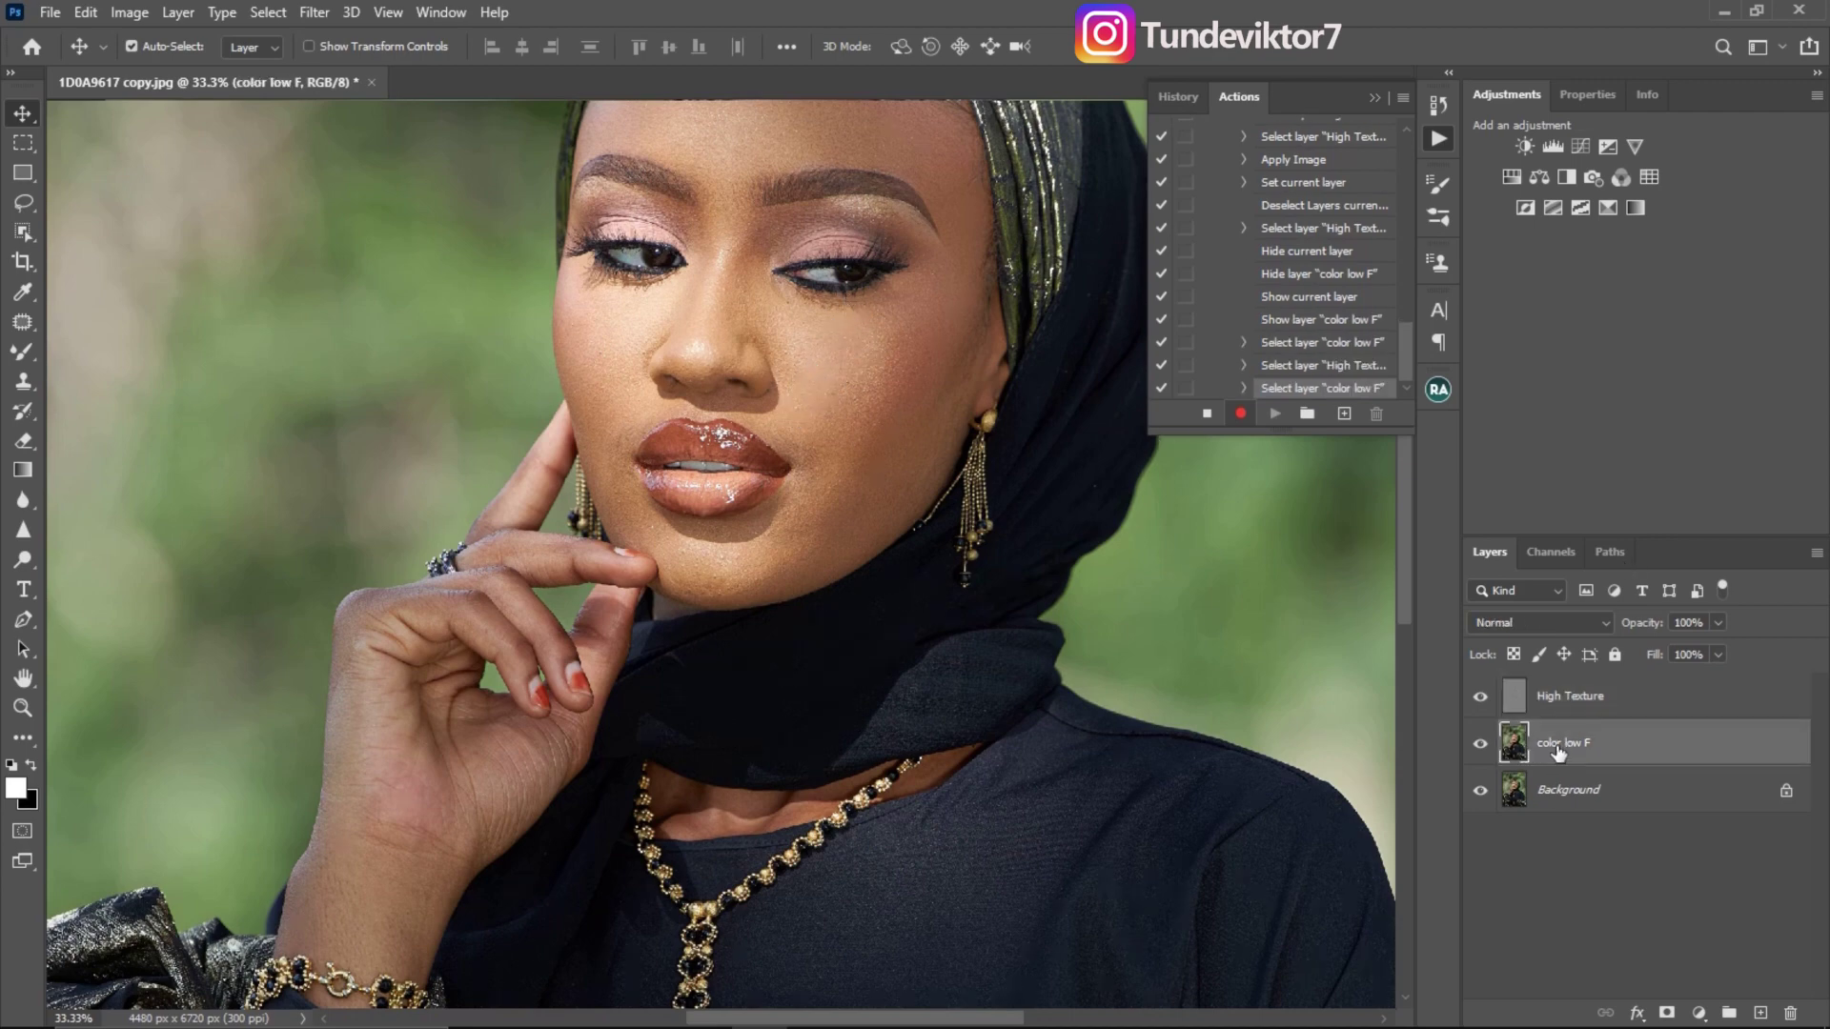
click(1479, 743)
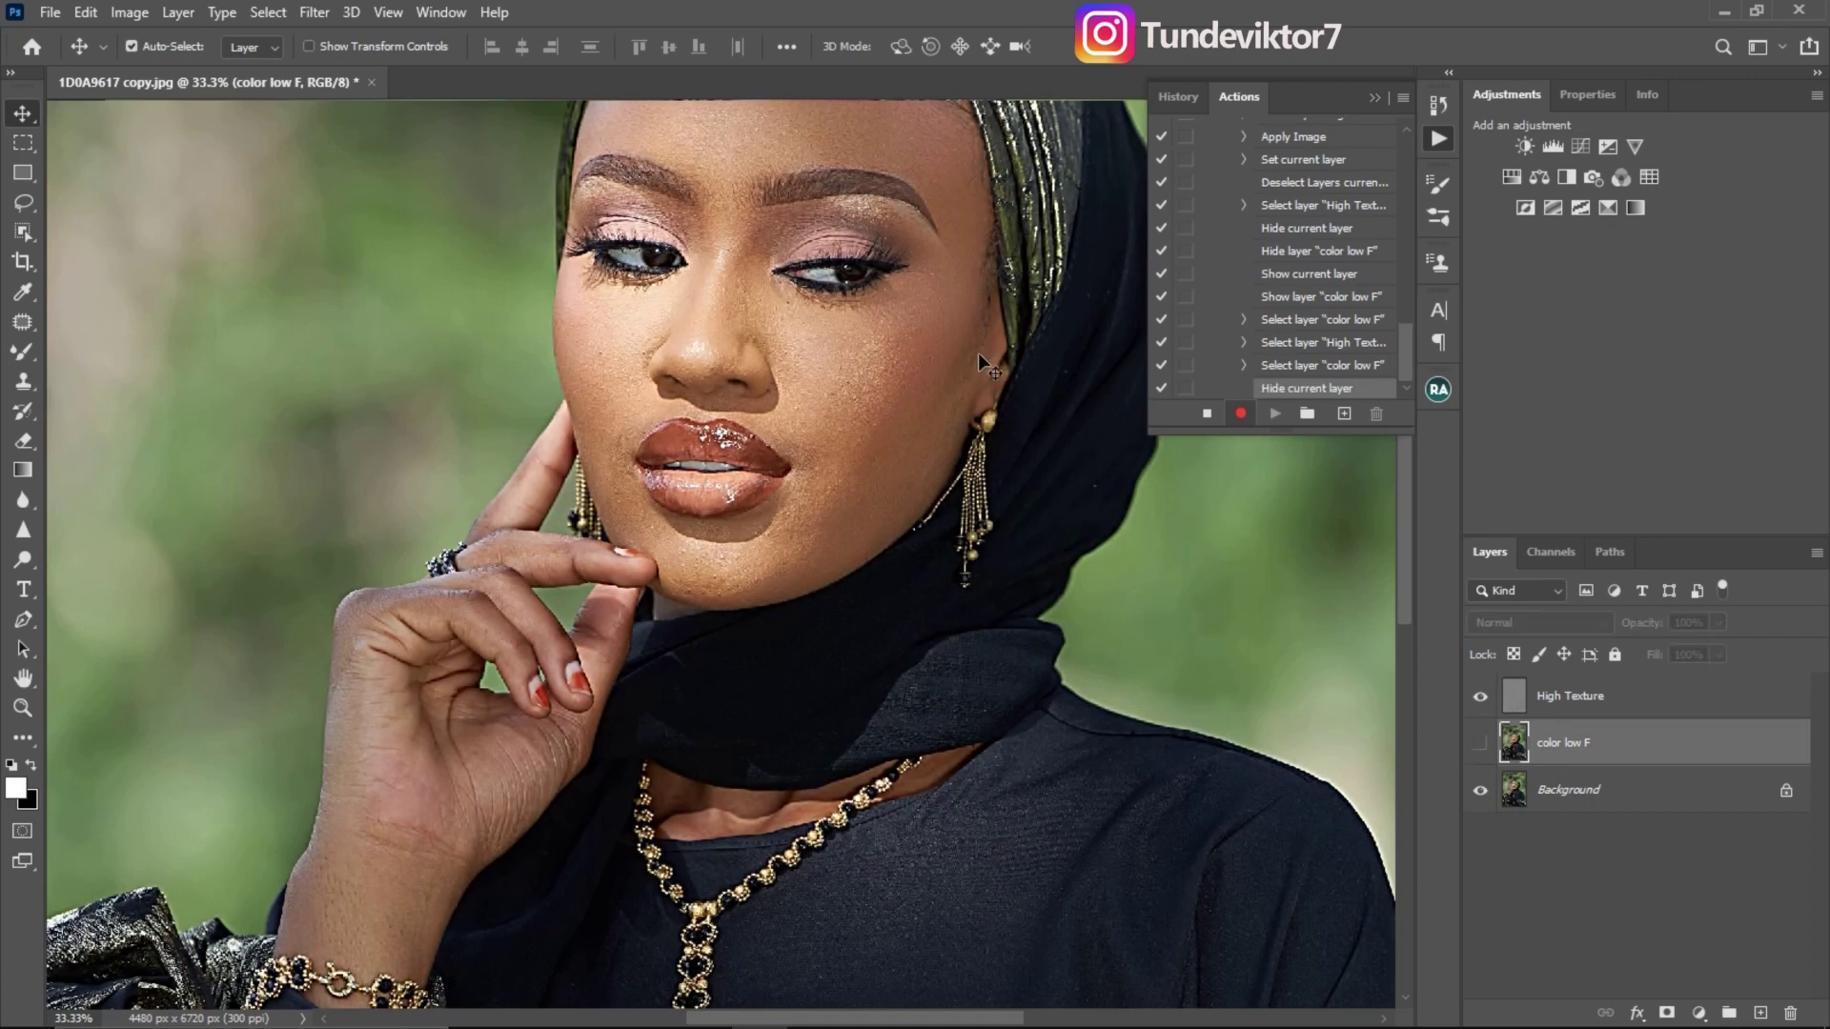
key(z)
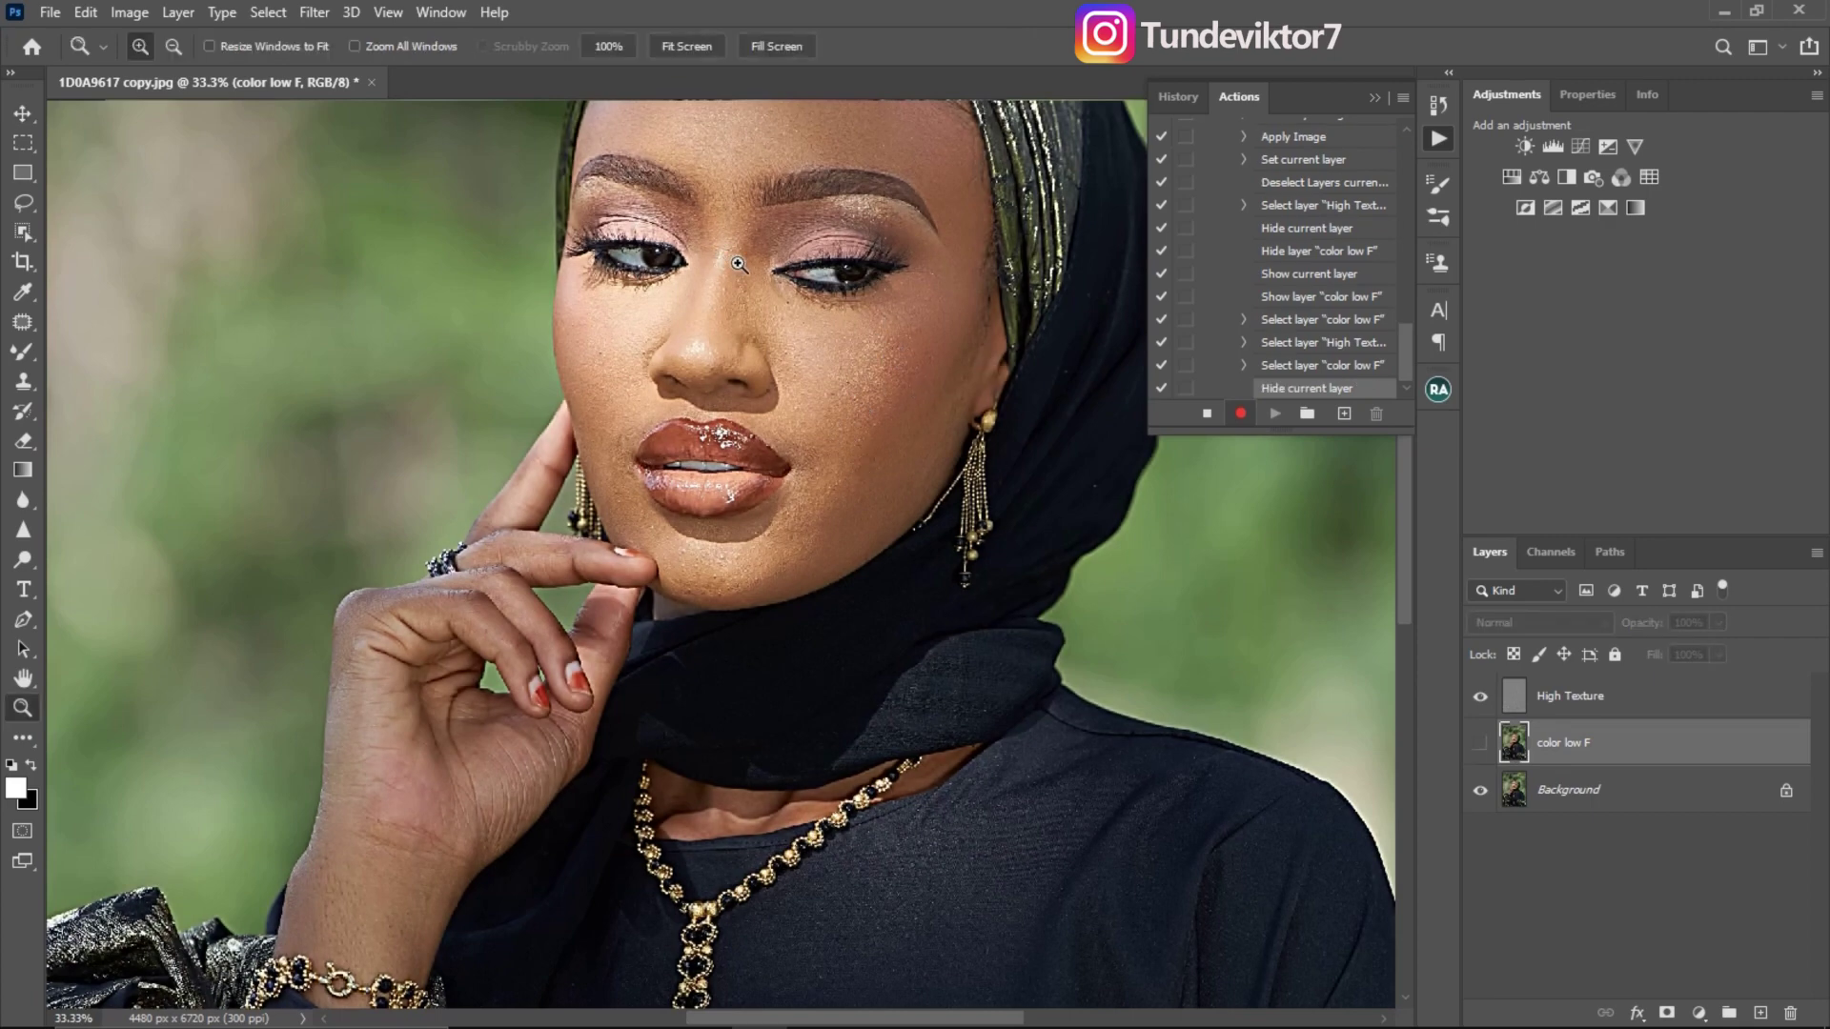
click(817, 350)
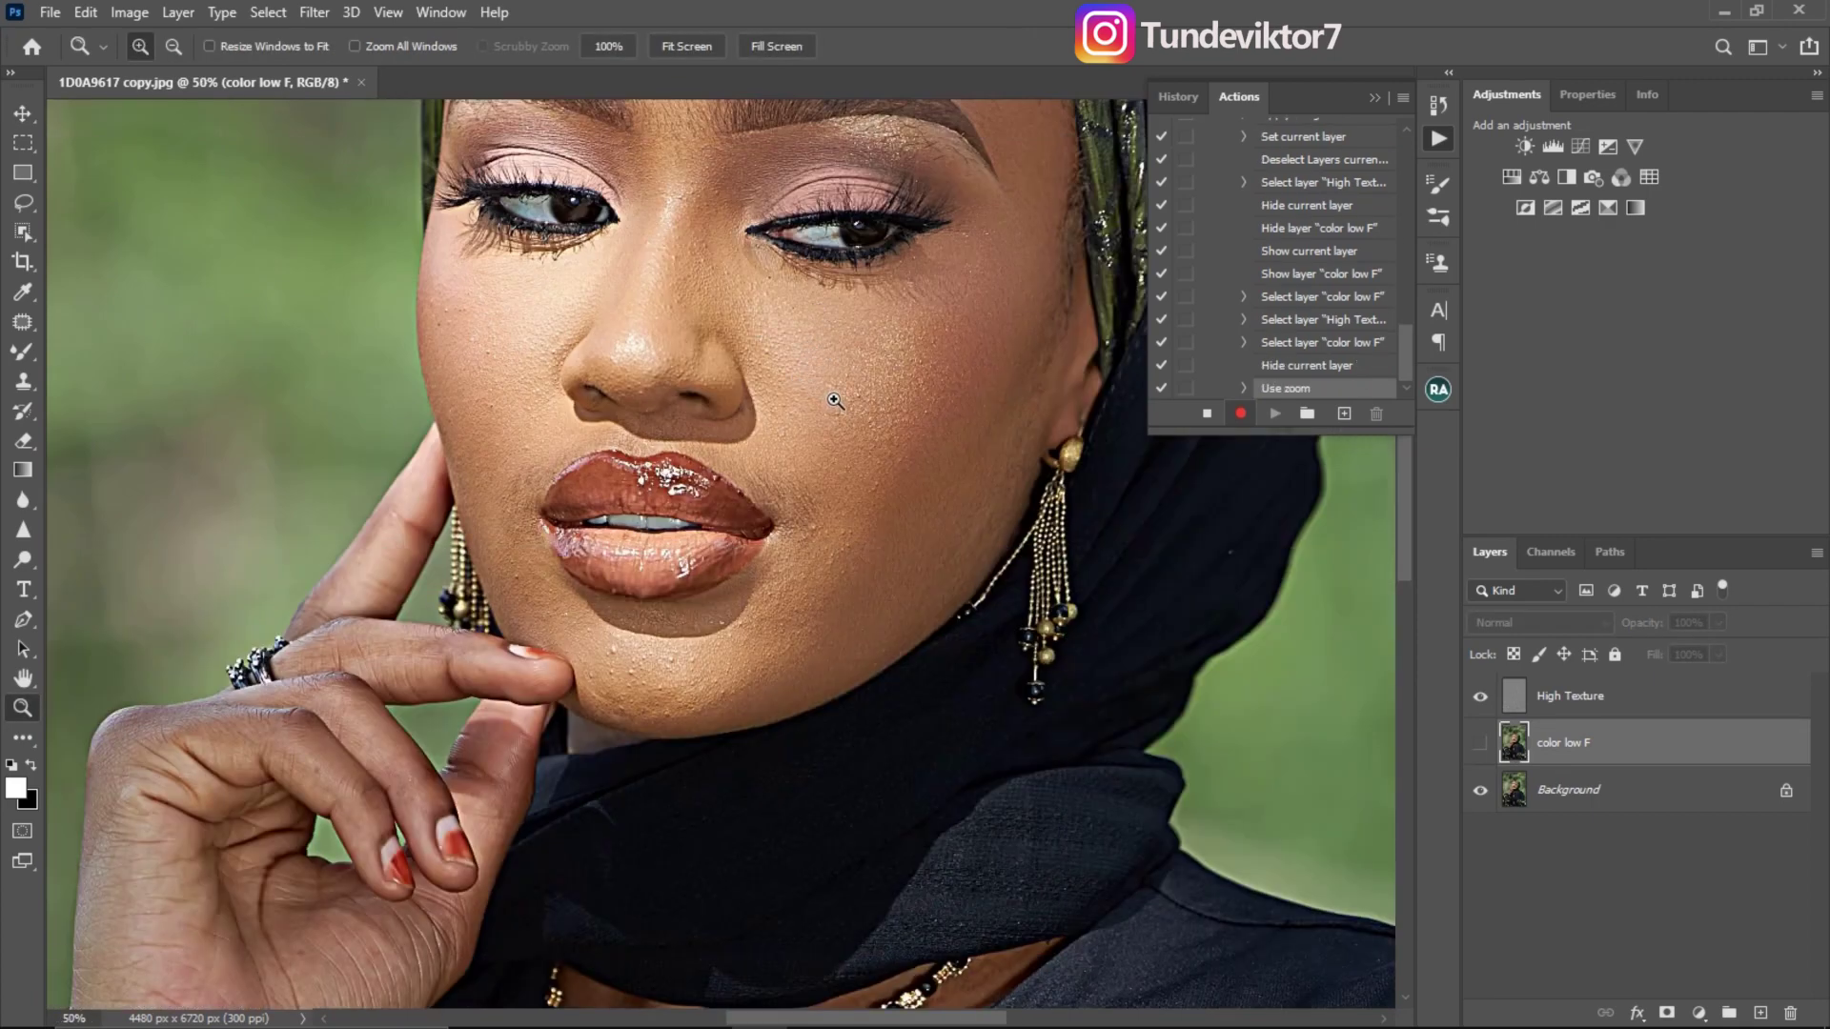
Show the color low F layer again, and hide and show High Texture to compare the blurred tones with the full image
key(v)
click(1480, 744)
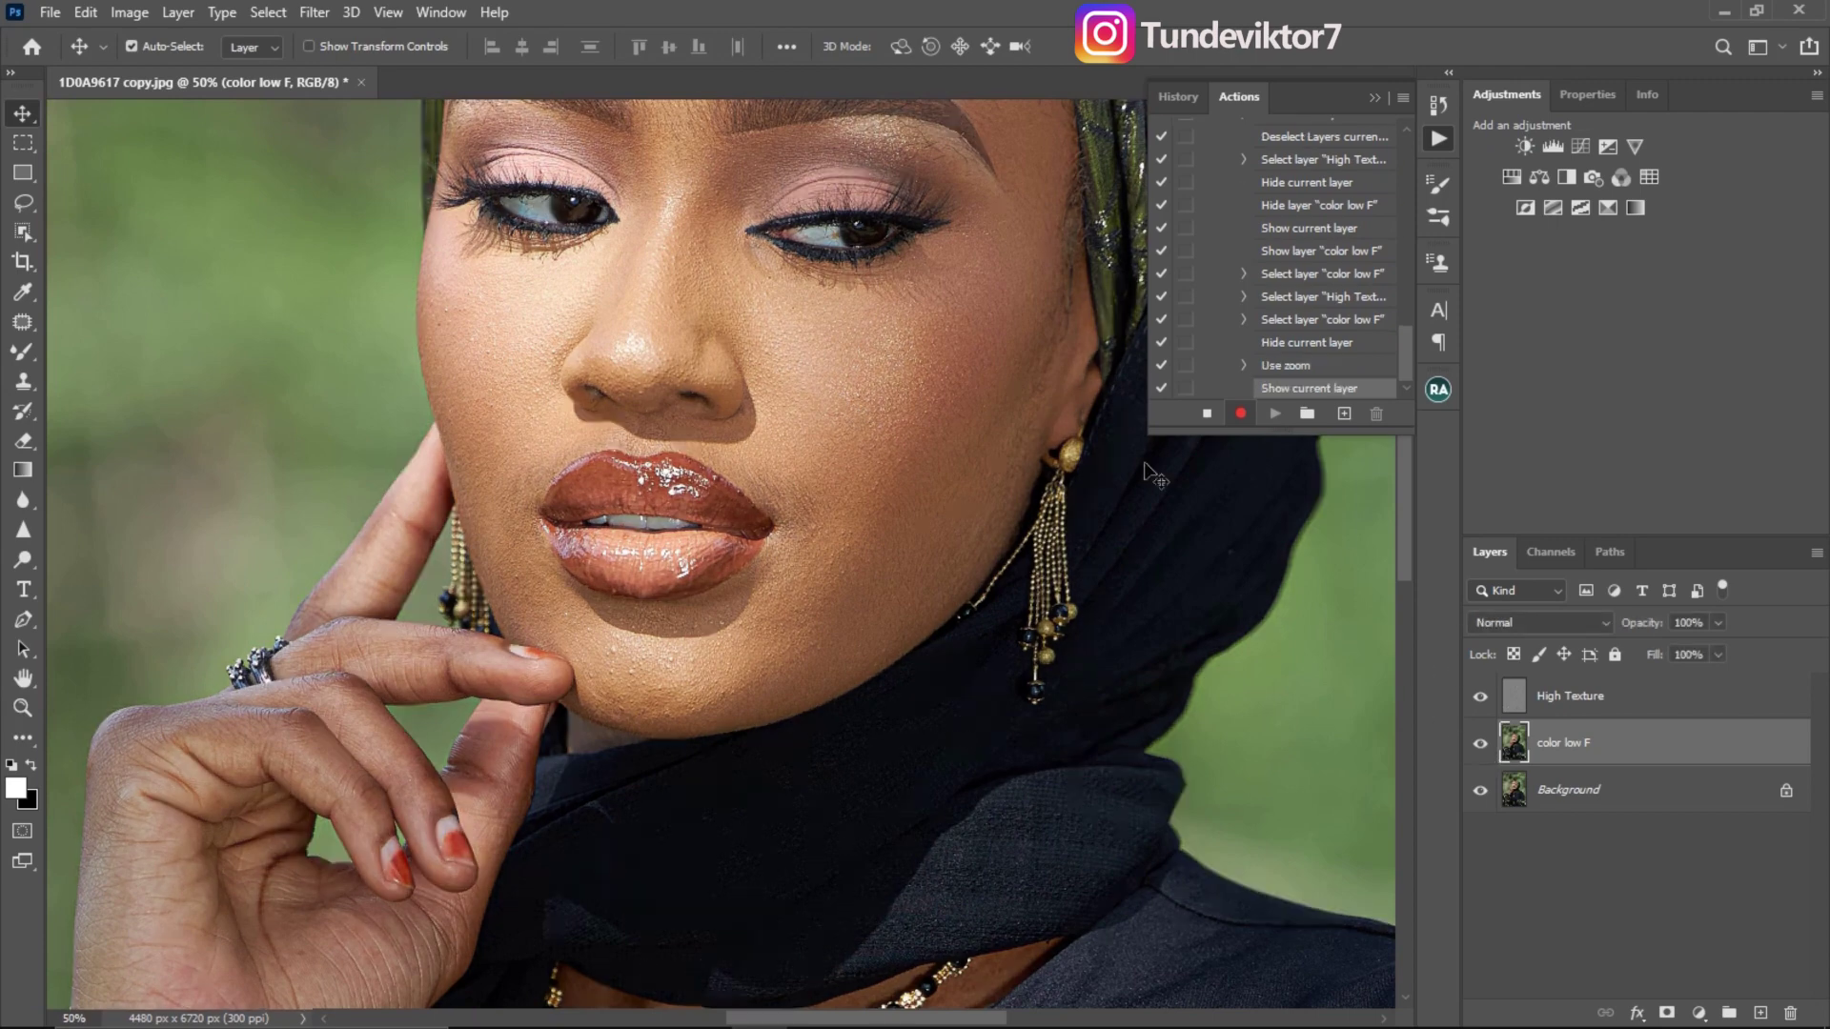
click(1513, 697)
click(1481, 698)
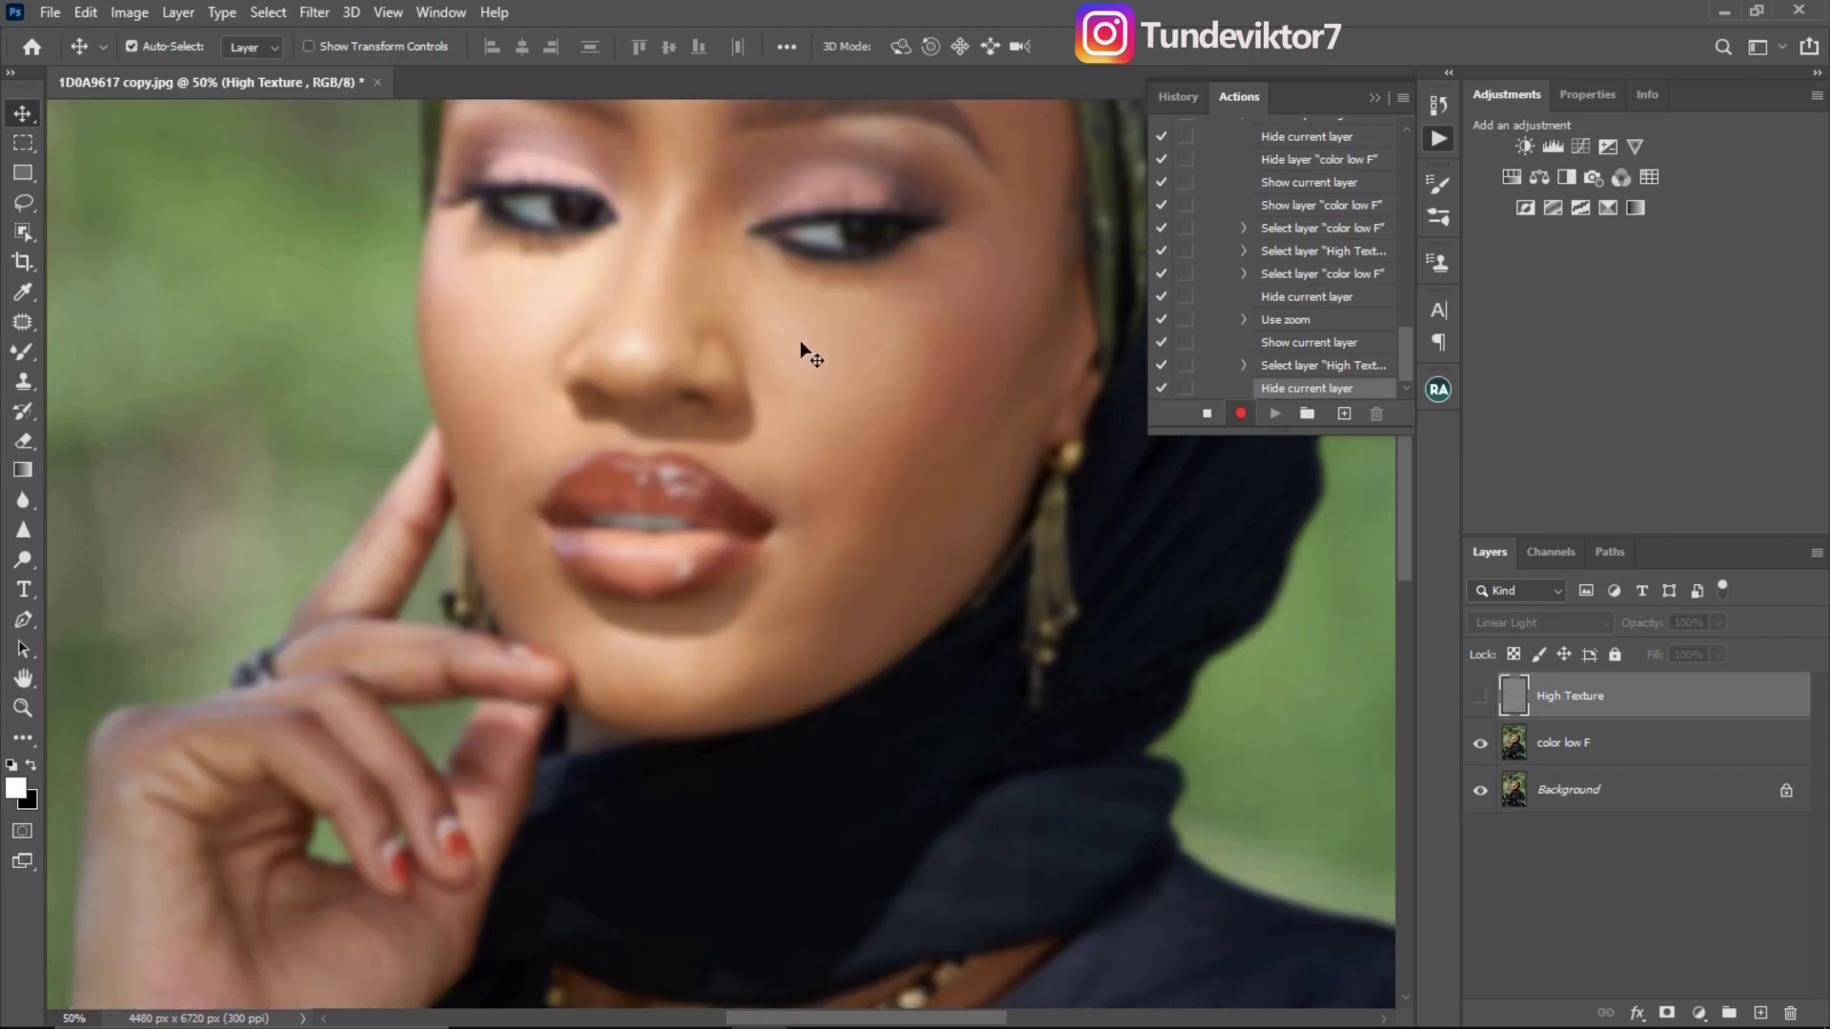
click(1481, 699)
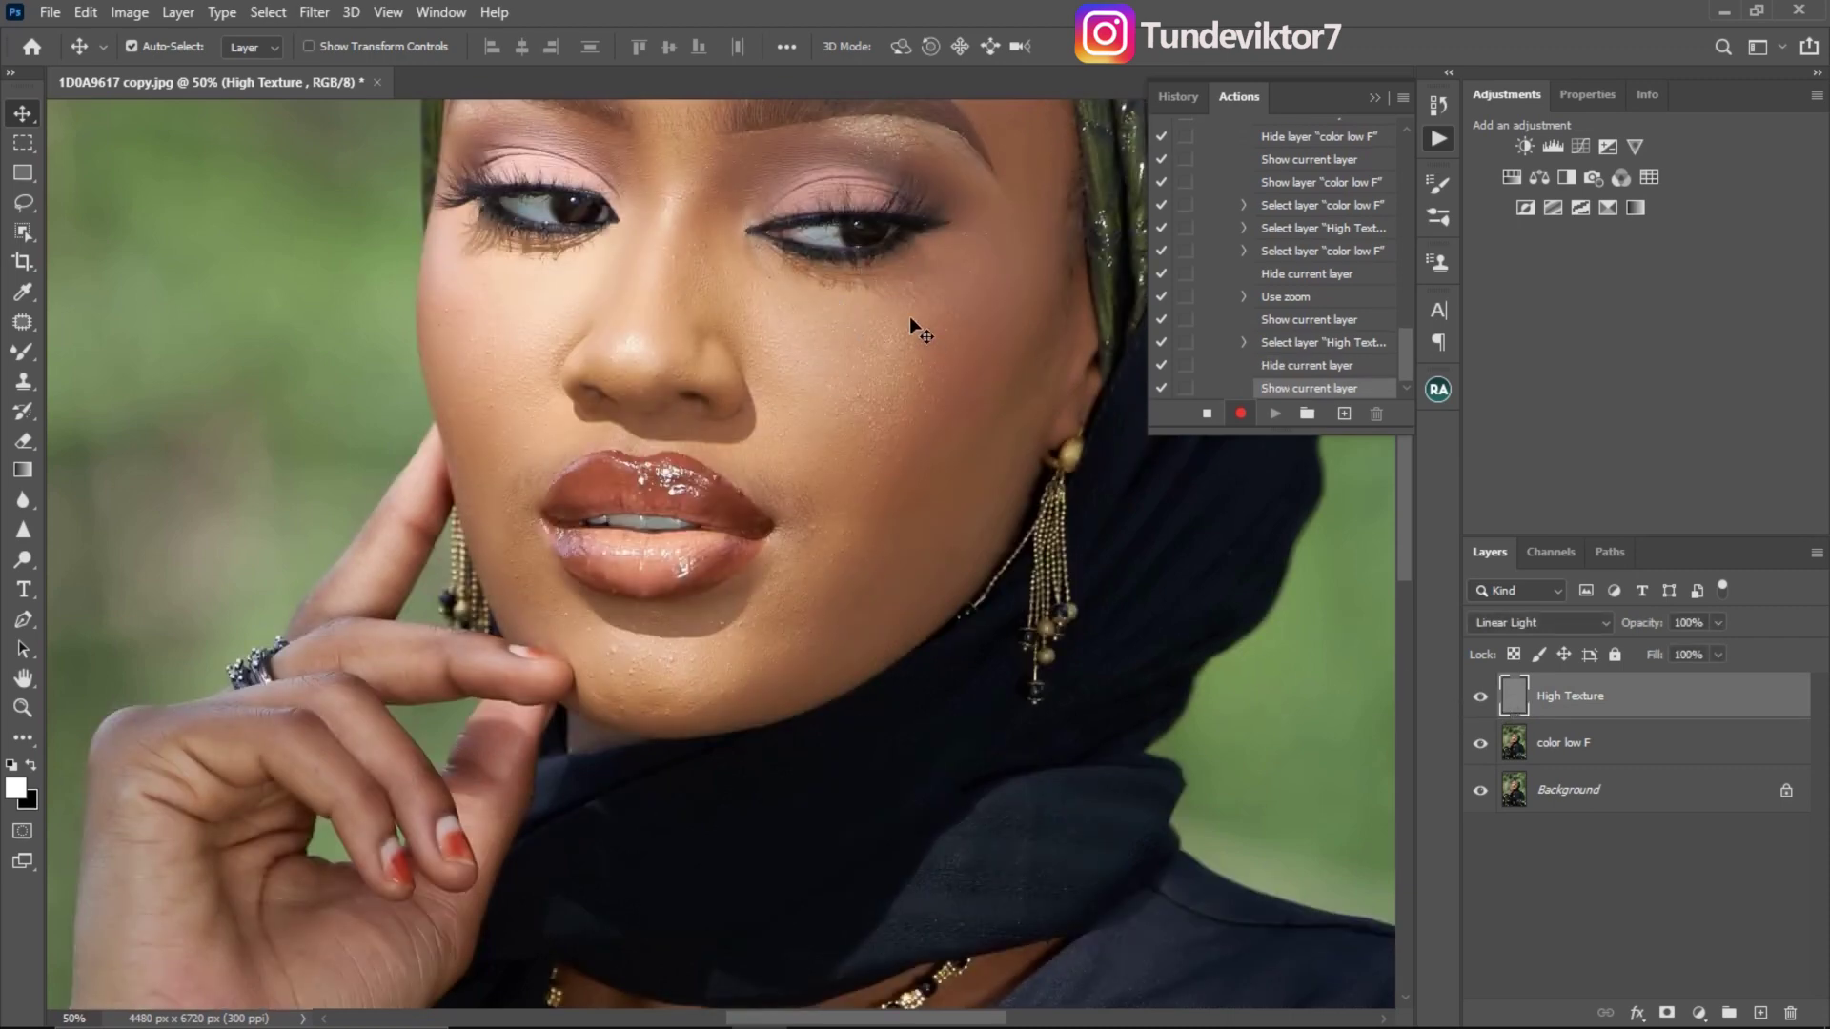
drag(834, 371, 788, 454)
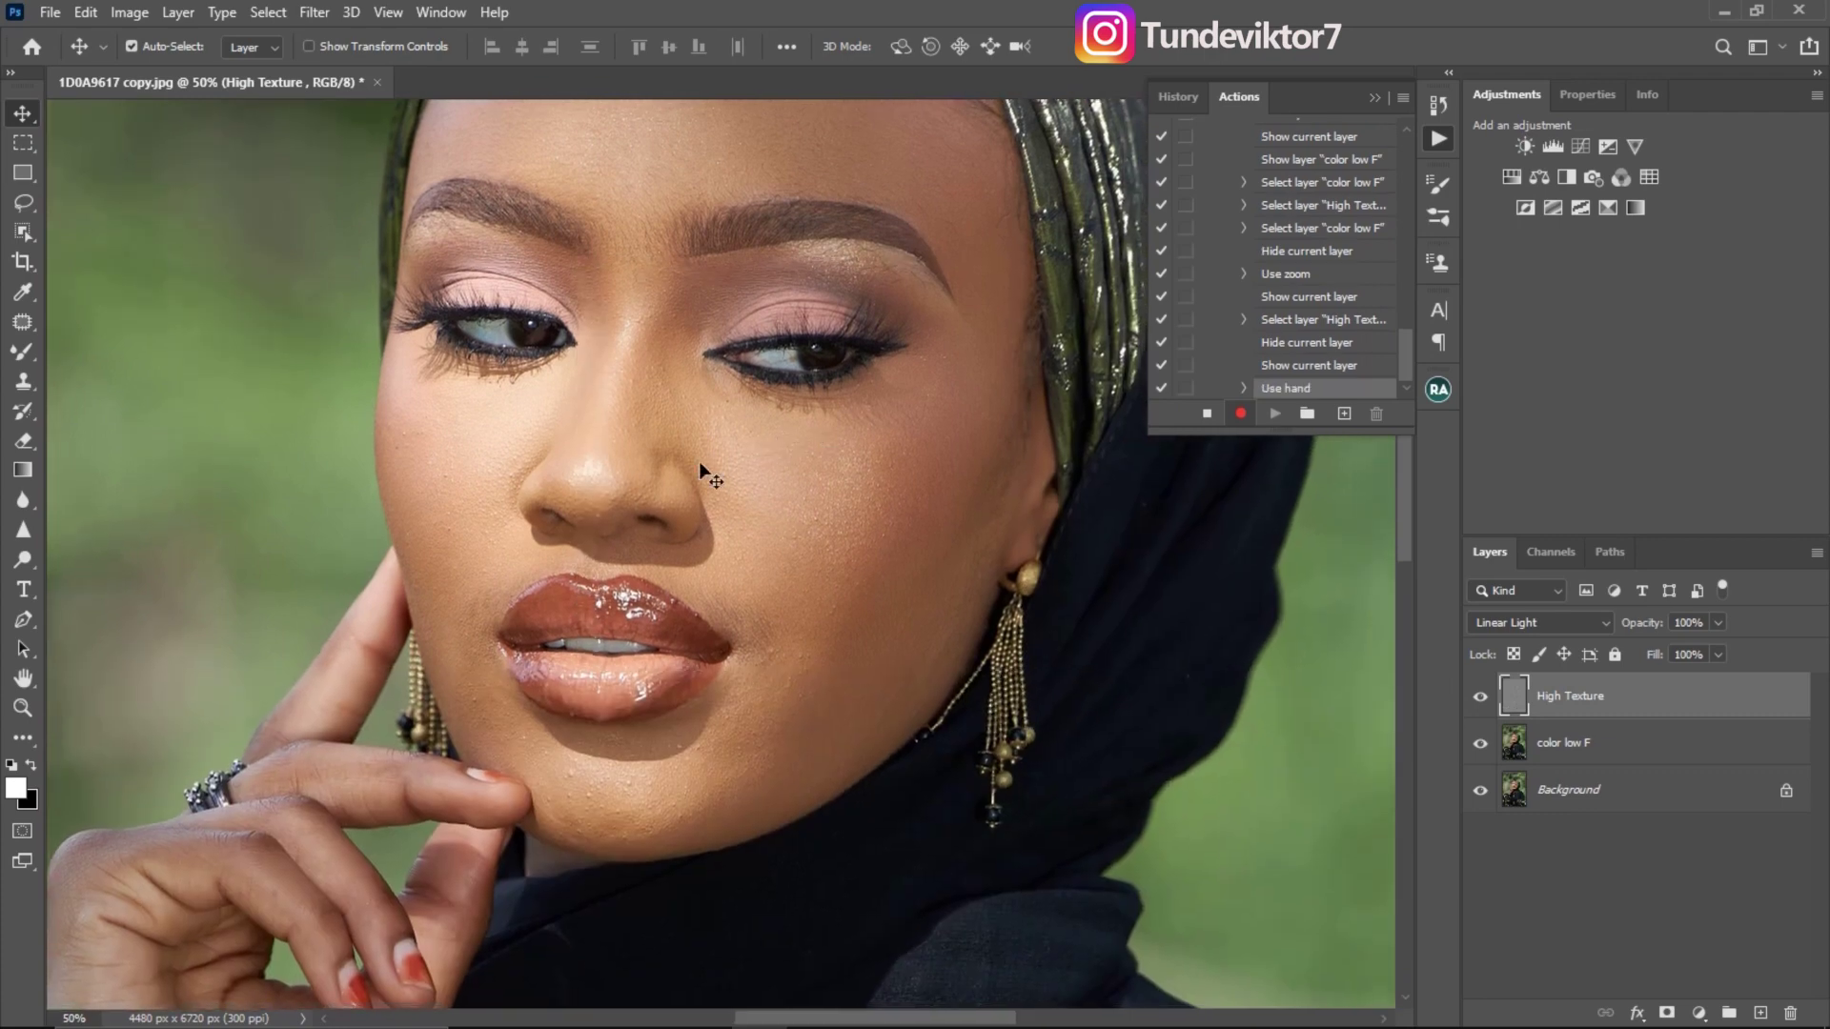
Add an empty layer between color low F and High Texture and name it "correcting tone"
click(1572, 754)
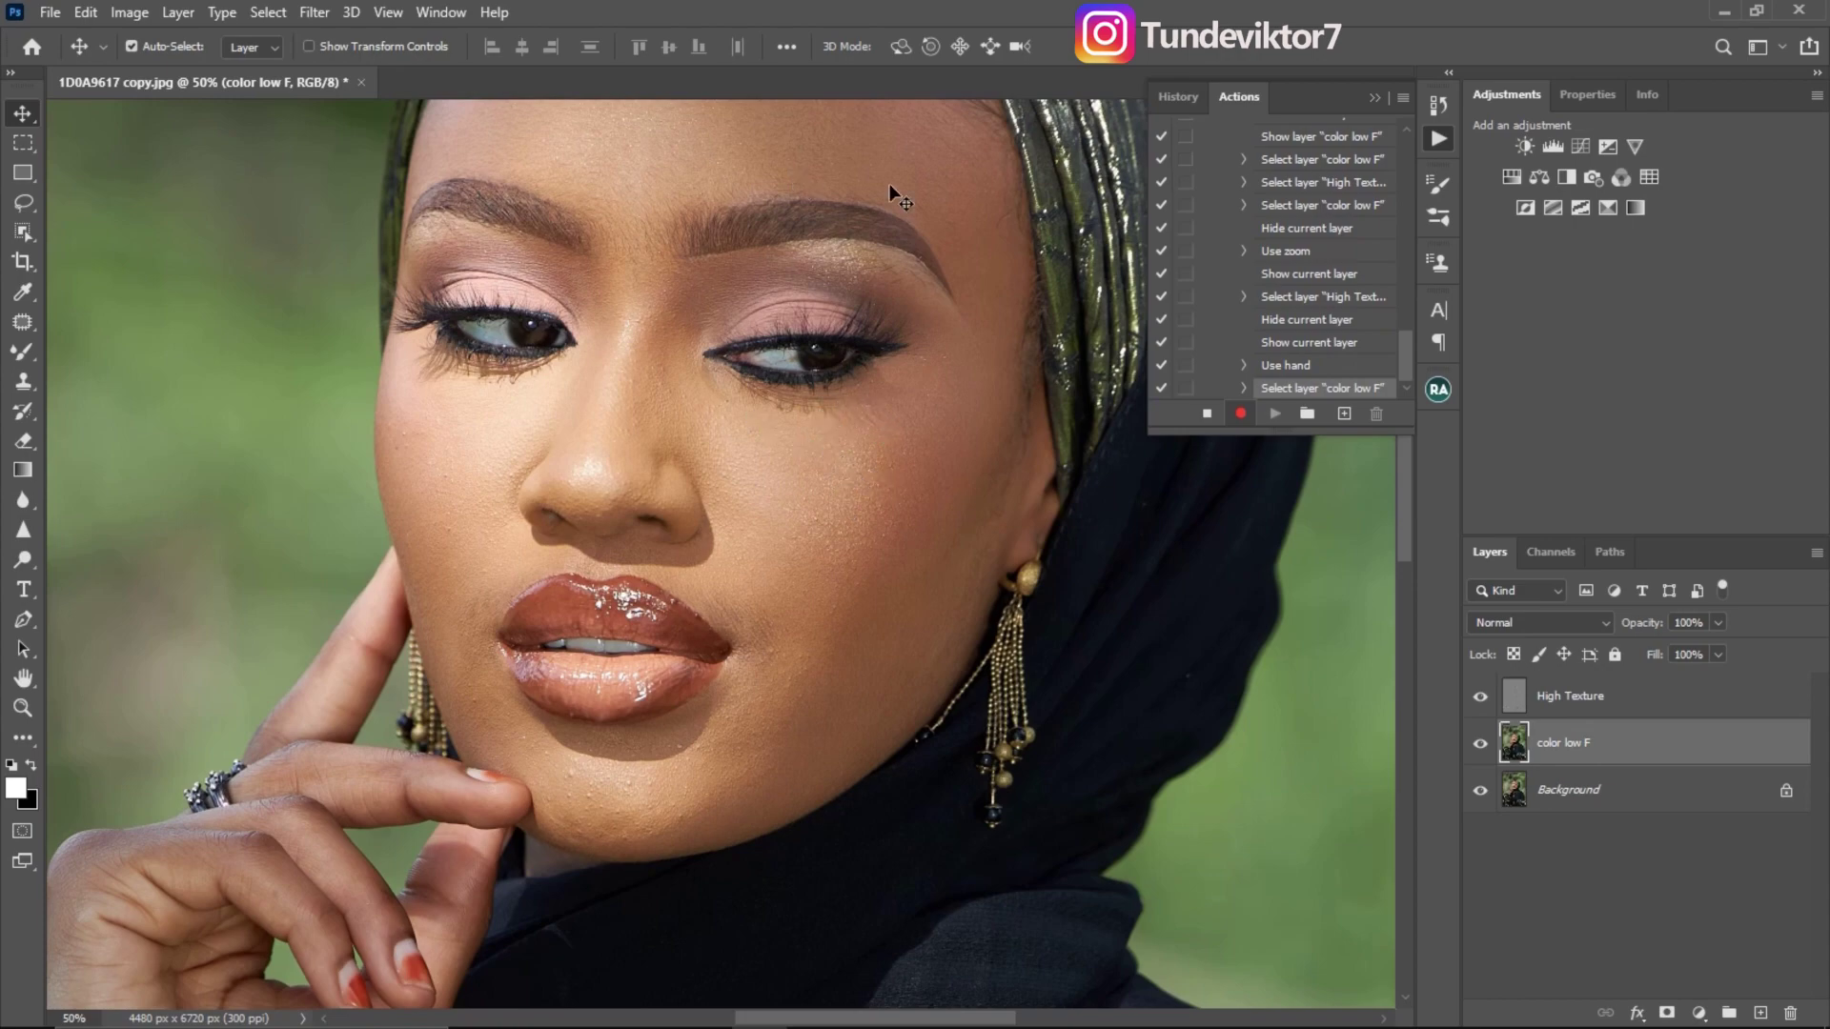
drag(801, 405, 855, 341)
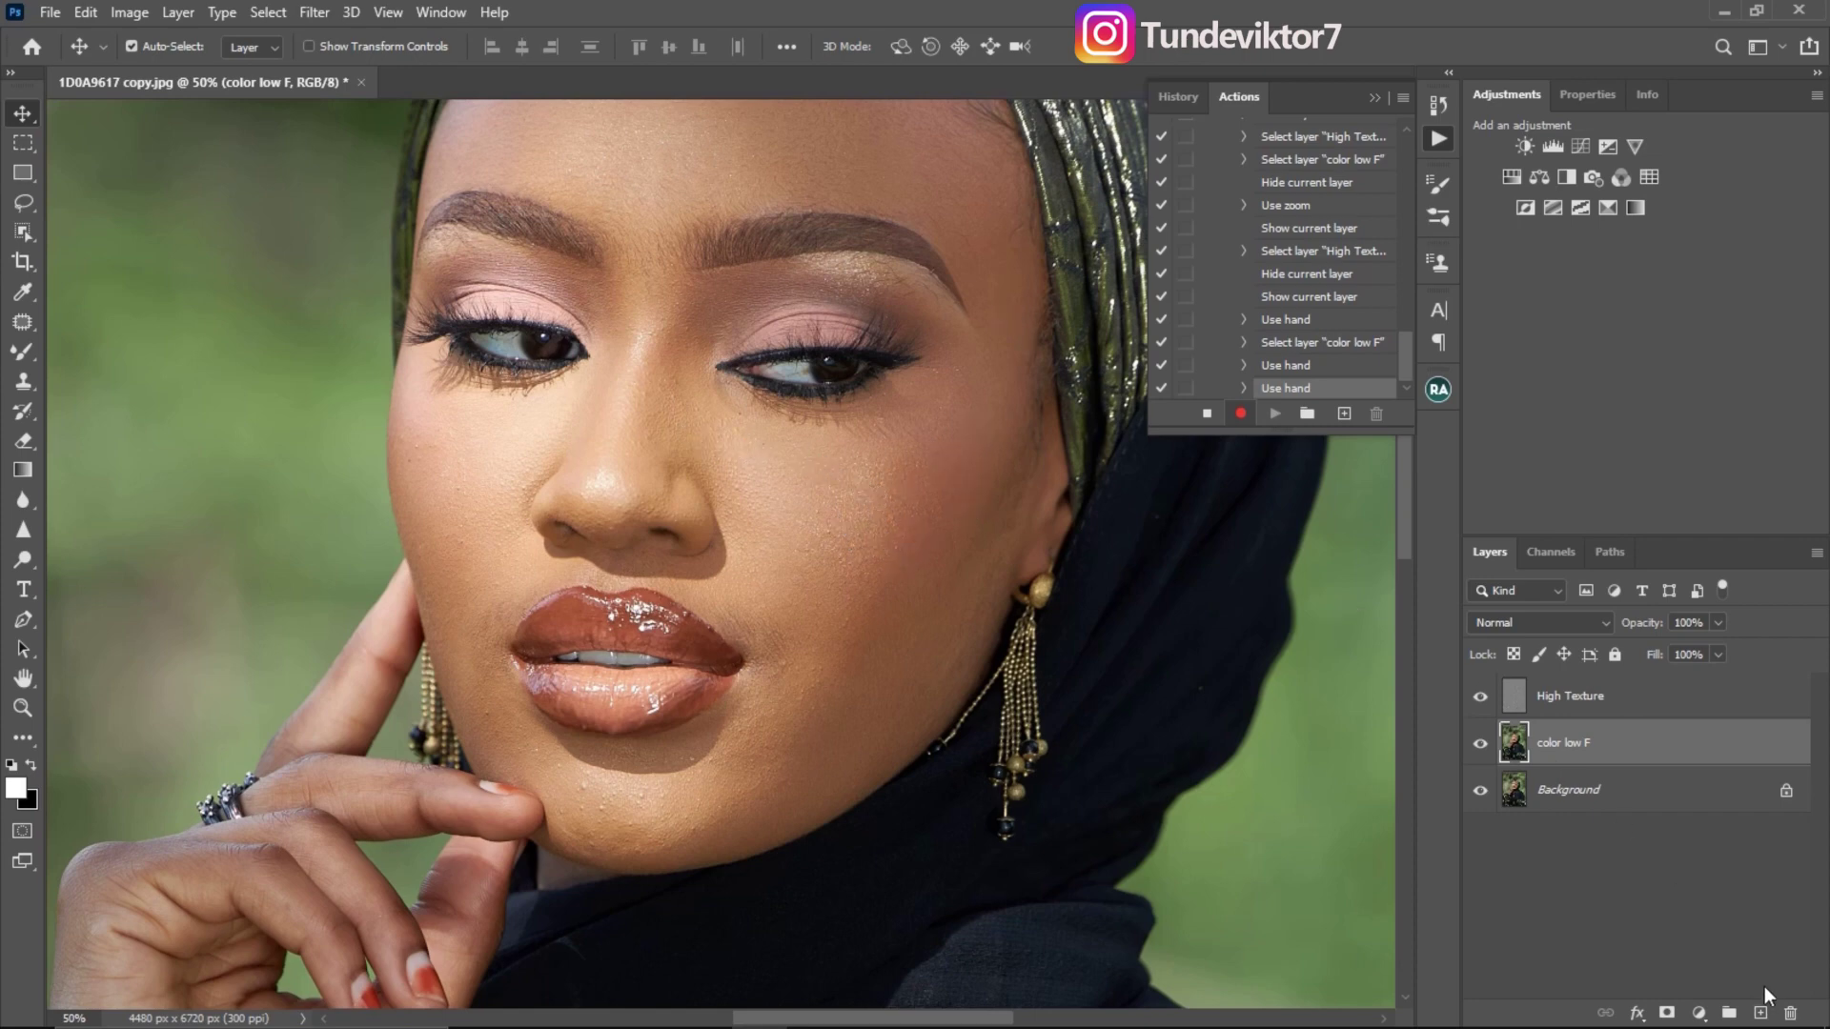
click(1760, 1014)
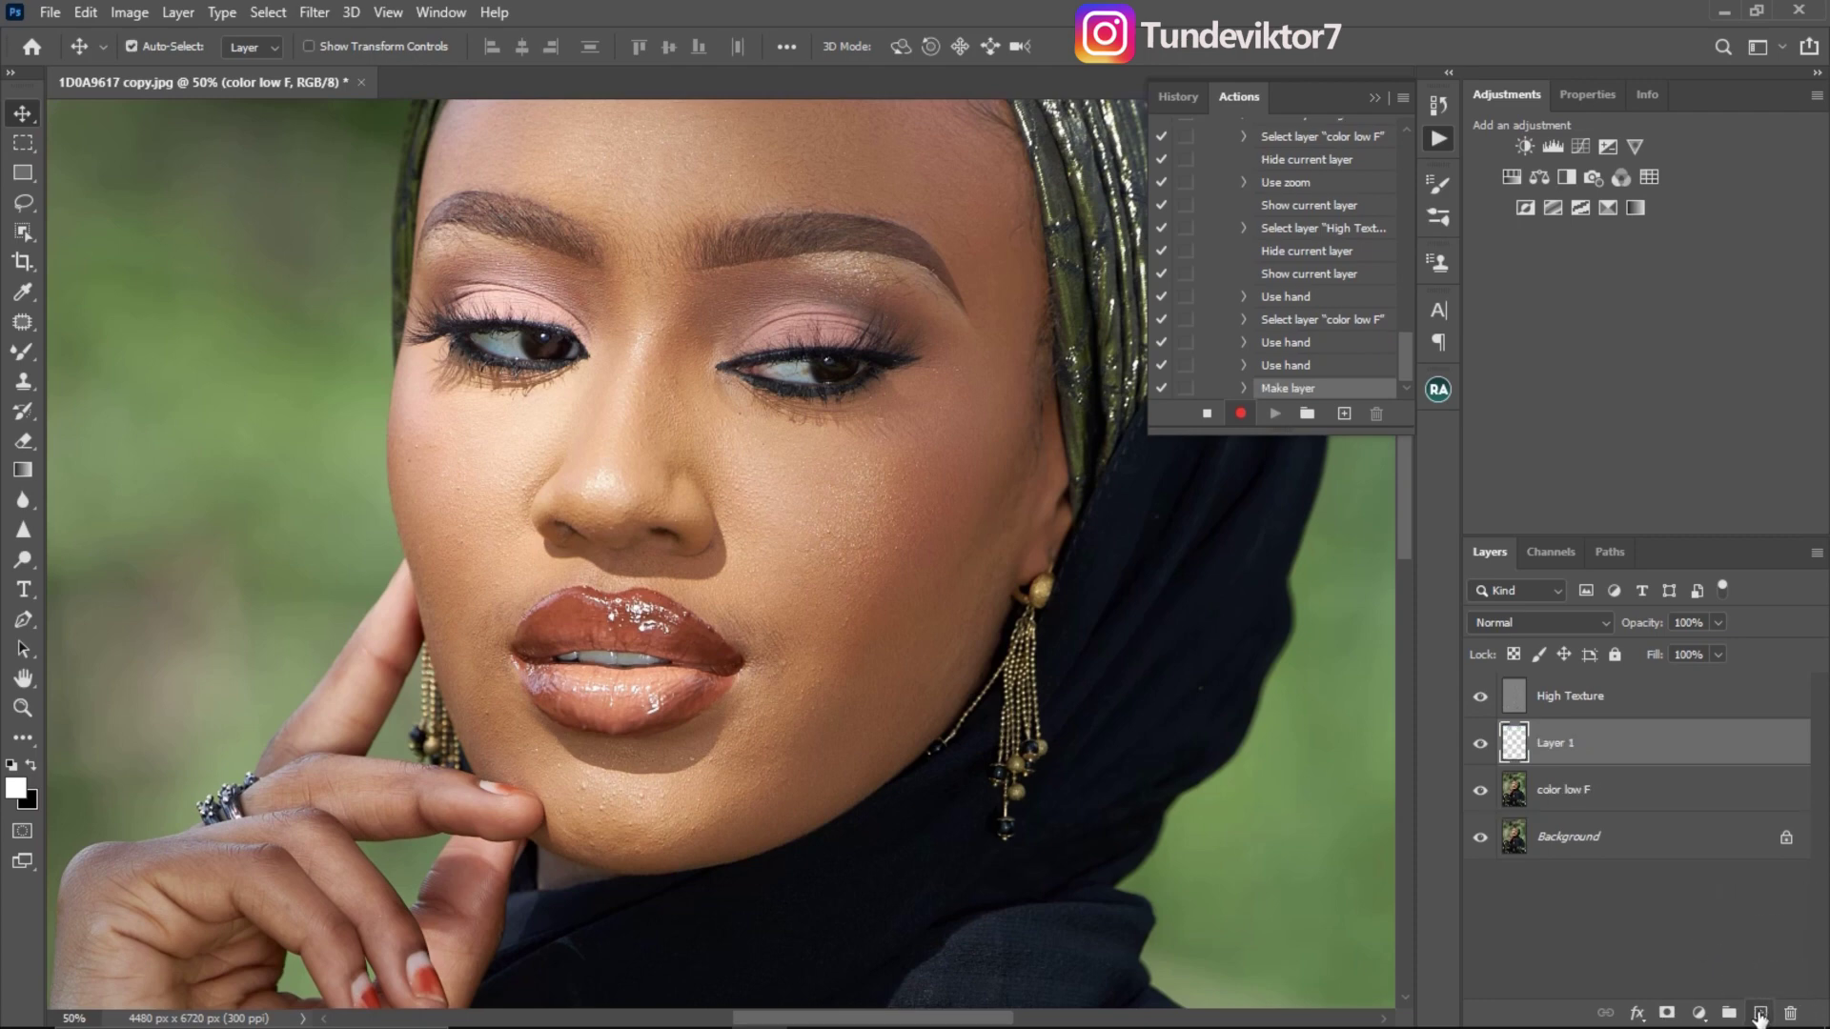
click(1531, 755)
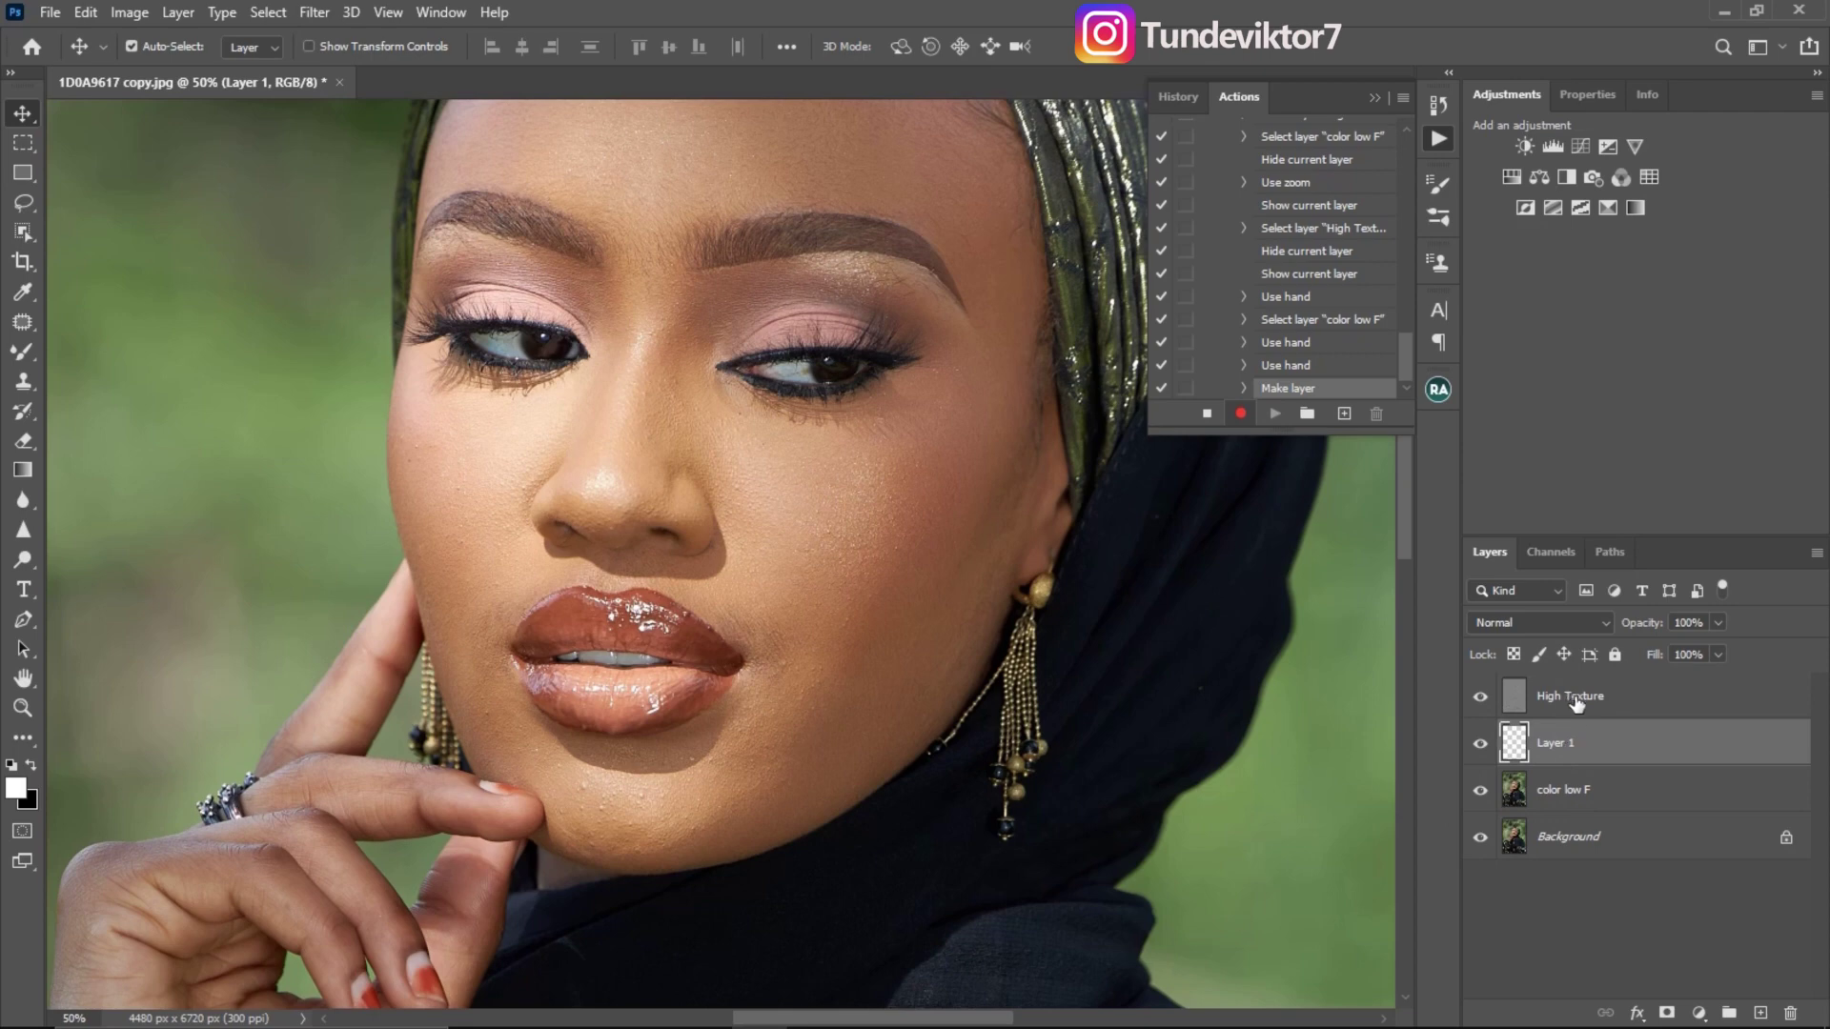
click(1572, 703)
click(1538, 801)
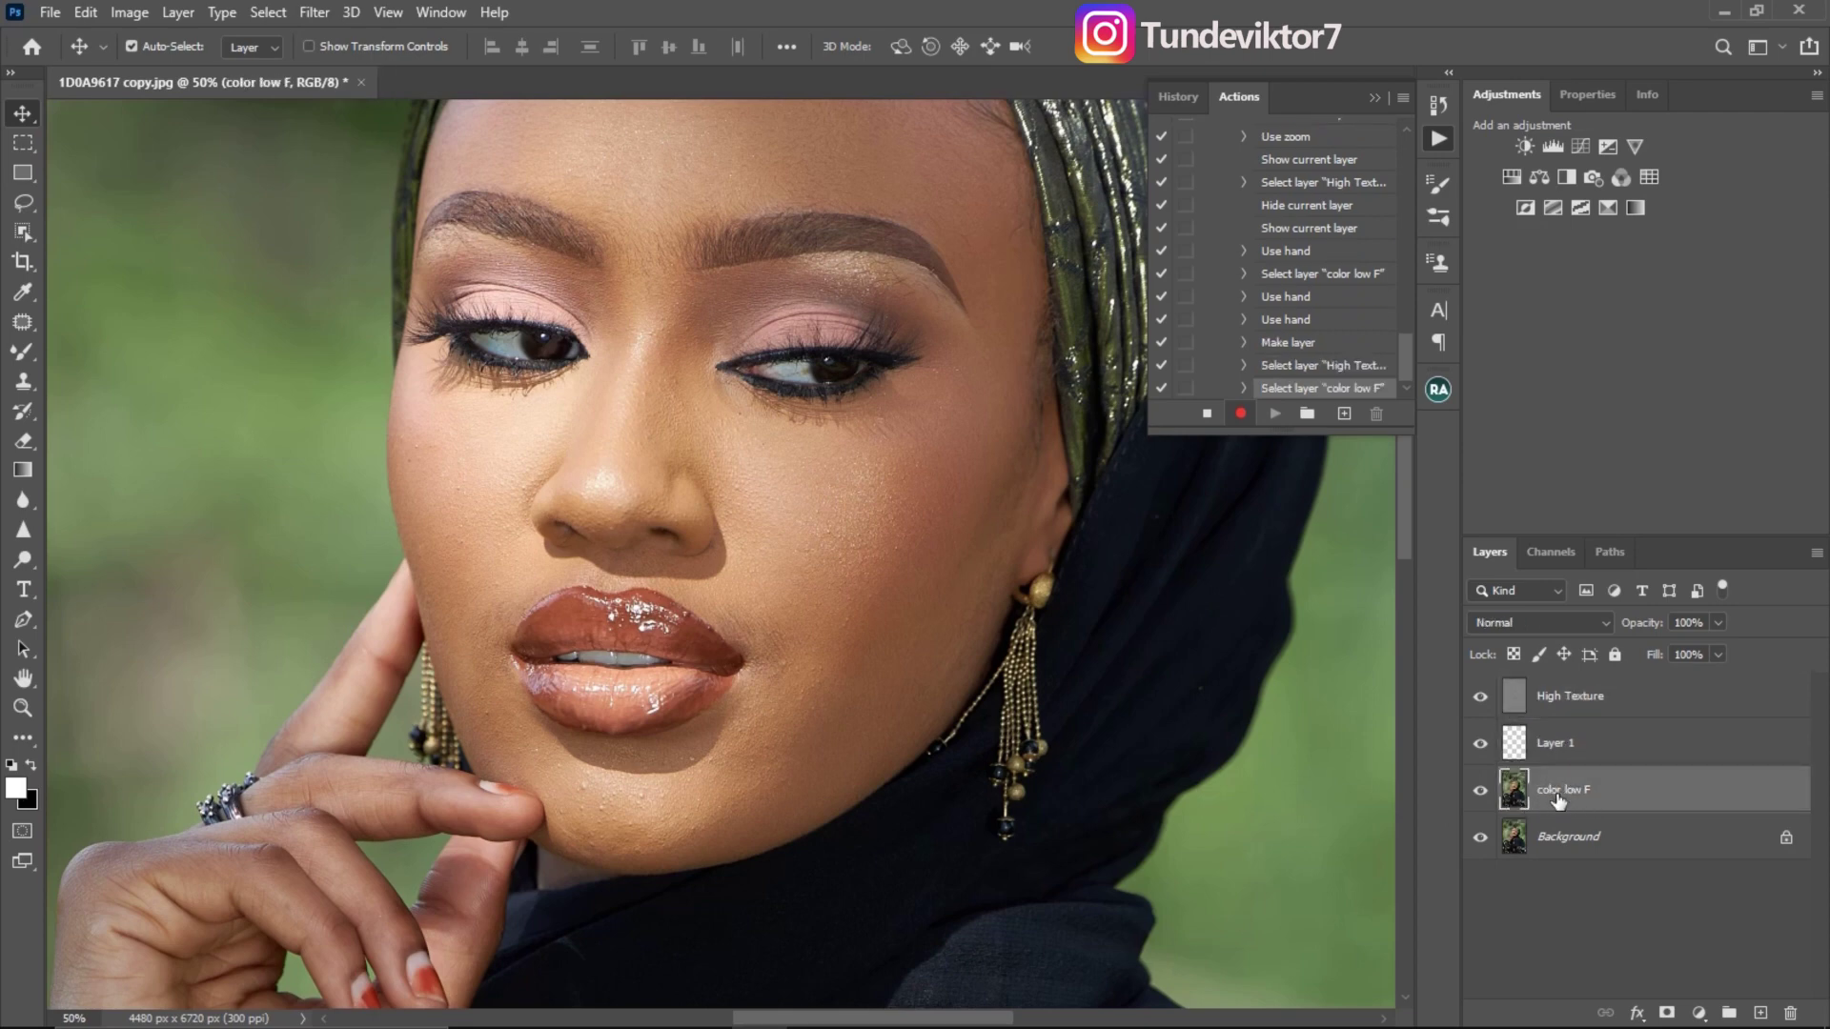
click(1553, 760)
double_click(1553, 753)
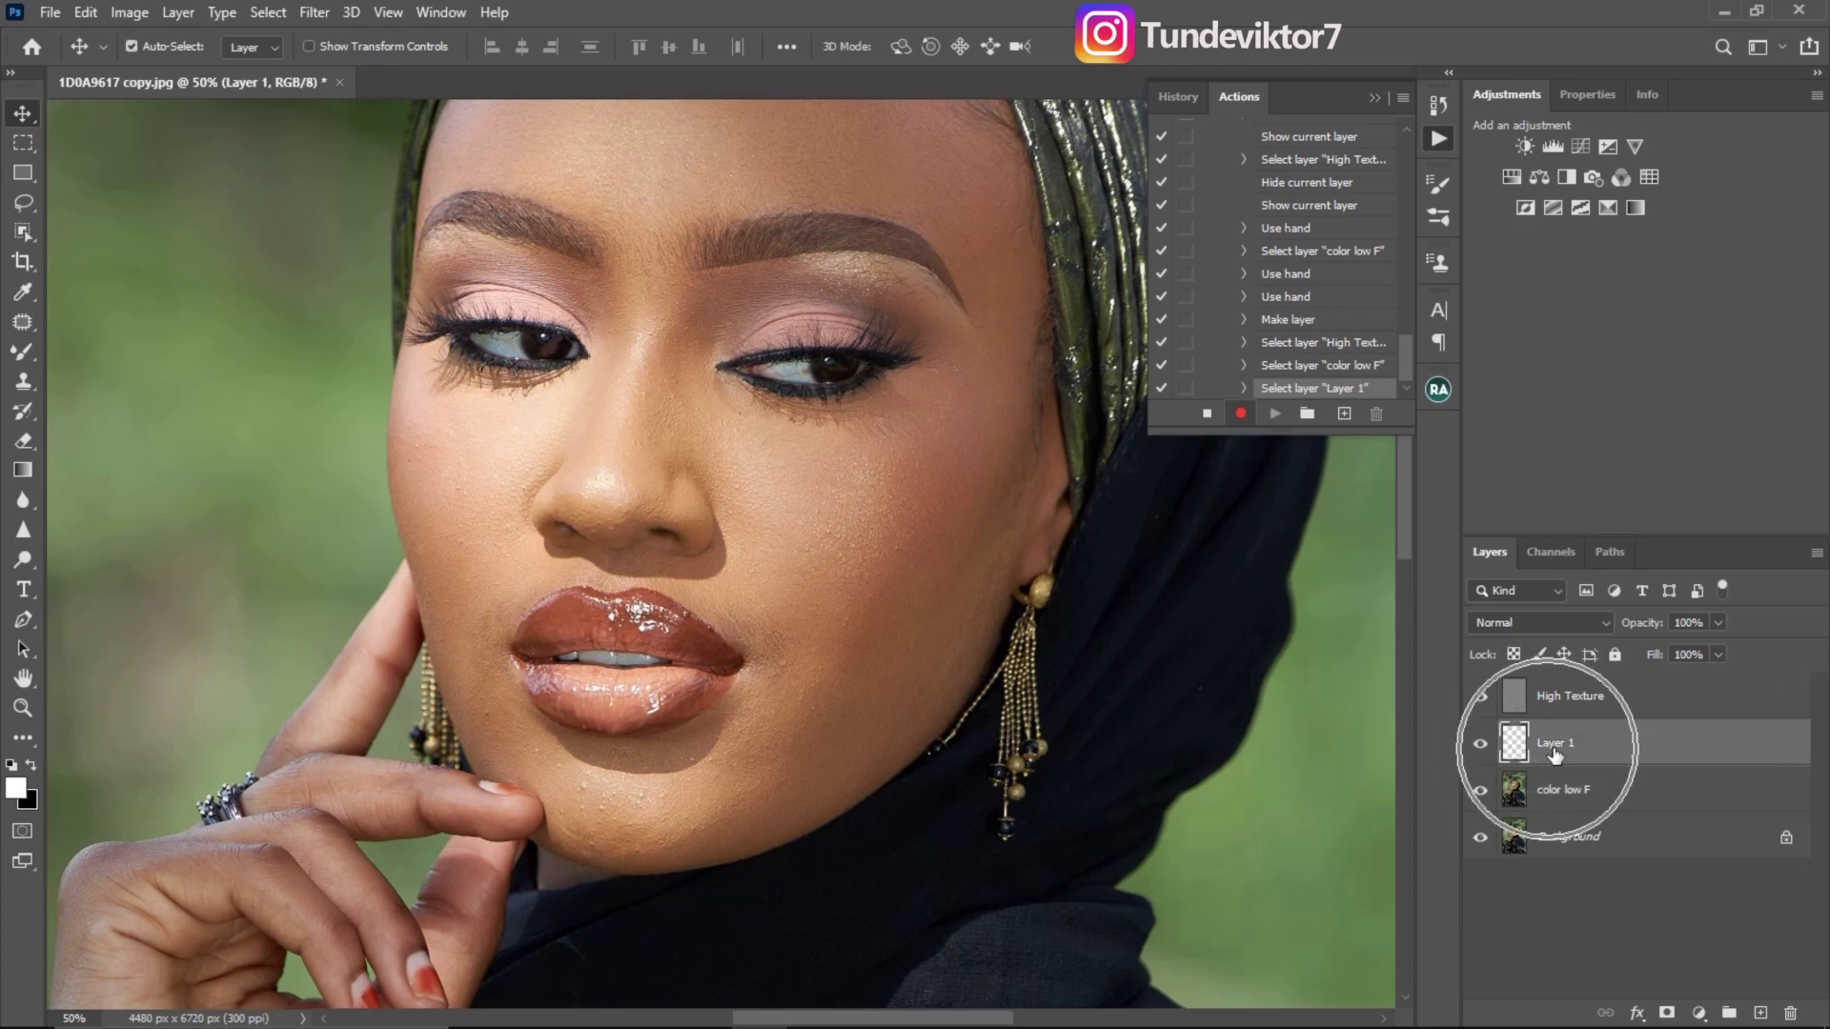
text(correct)
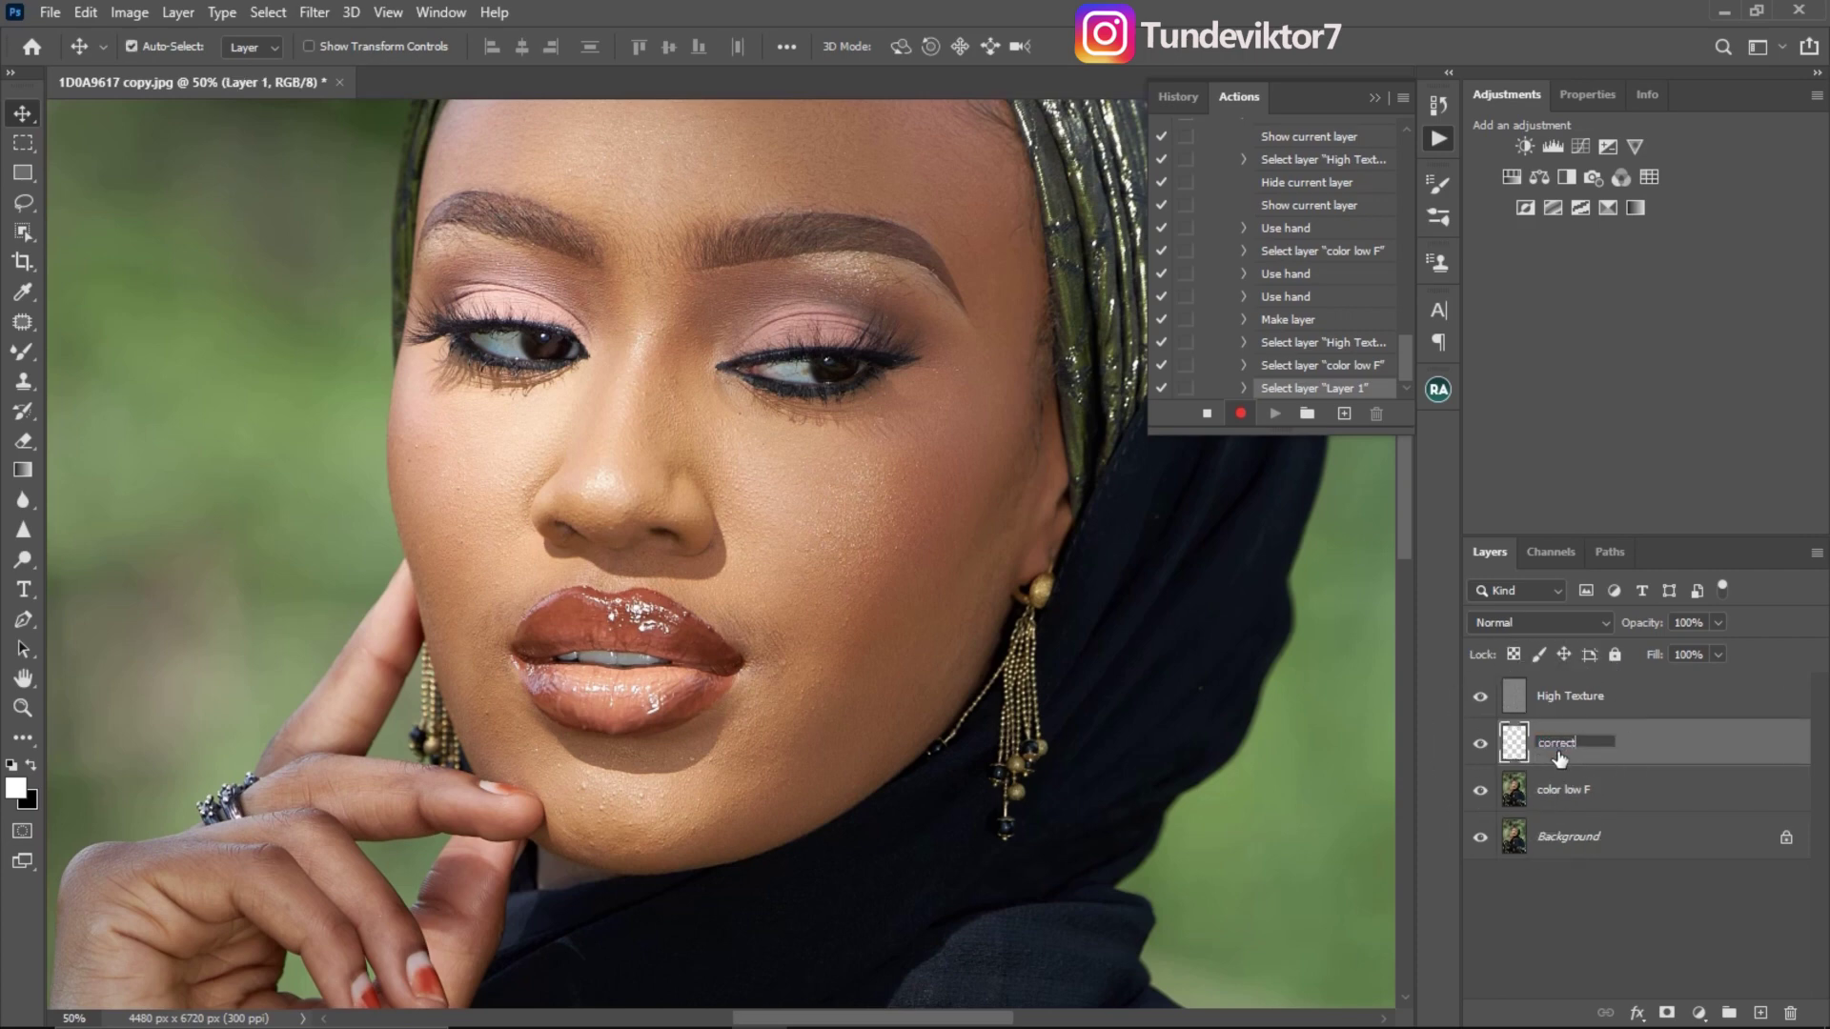
text(ing tone)
key(Return)
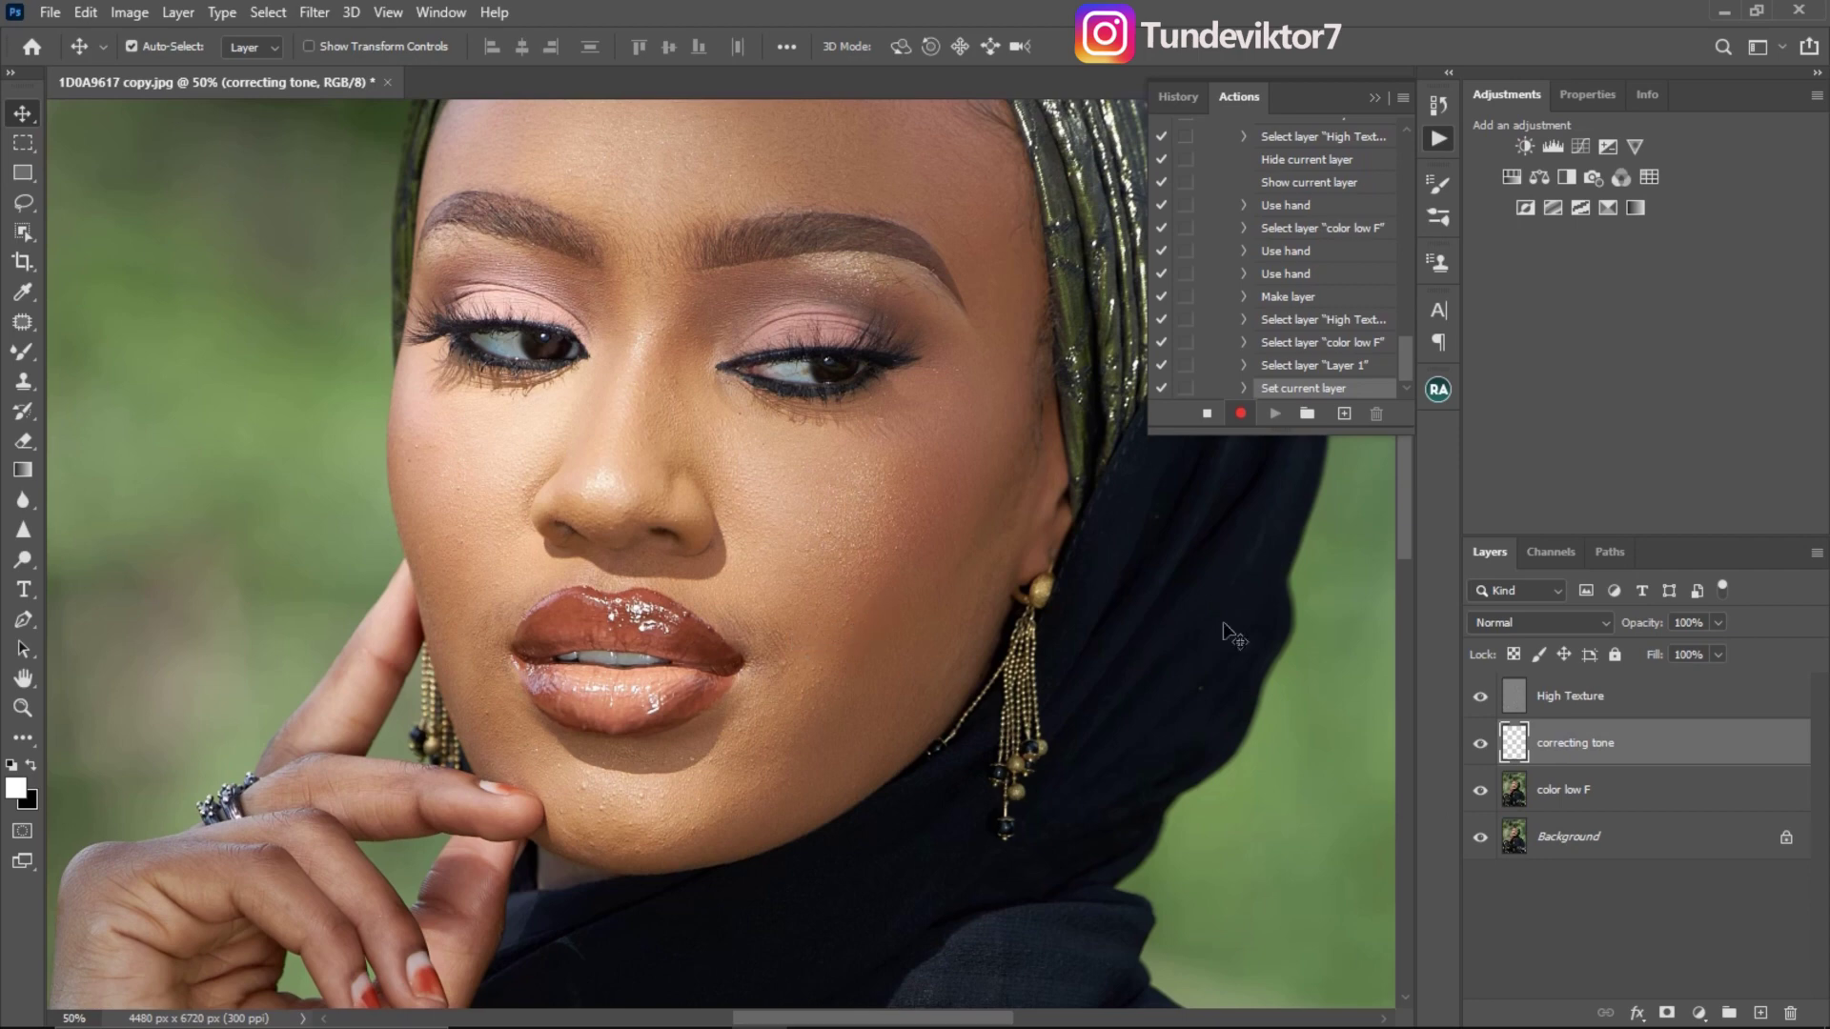
key(alt+bracketright)
key(alt+bracketleft)
key(alt+bracketright)
key(alt+bracketleft)
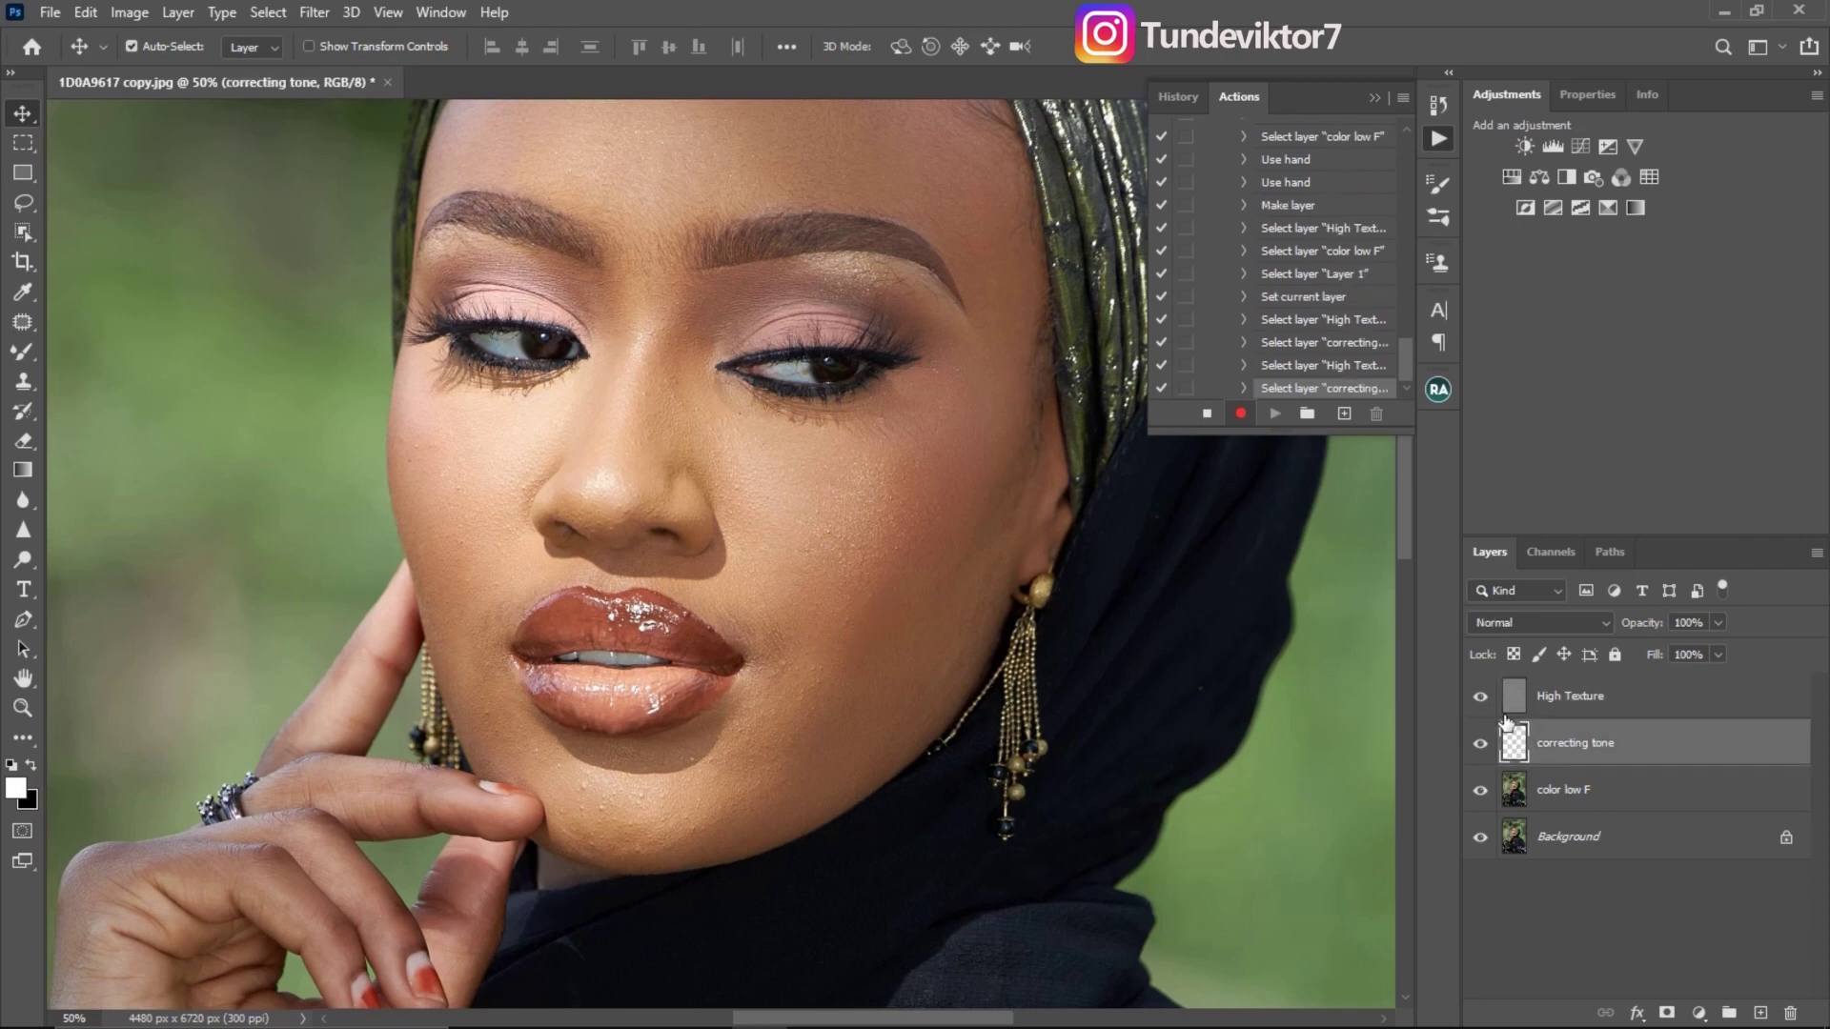
Duplicate the High Texture layer and clip the copy to the original with its blend mode set to Normal
click(1568, 705)
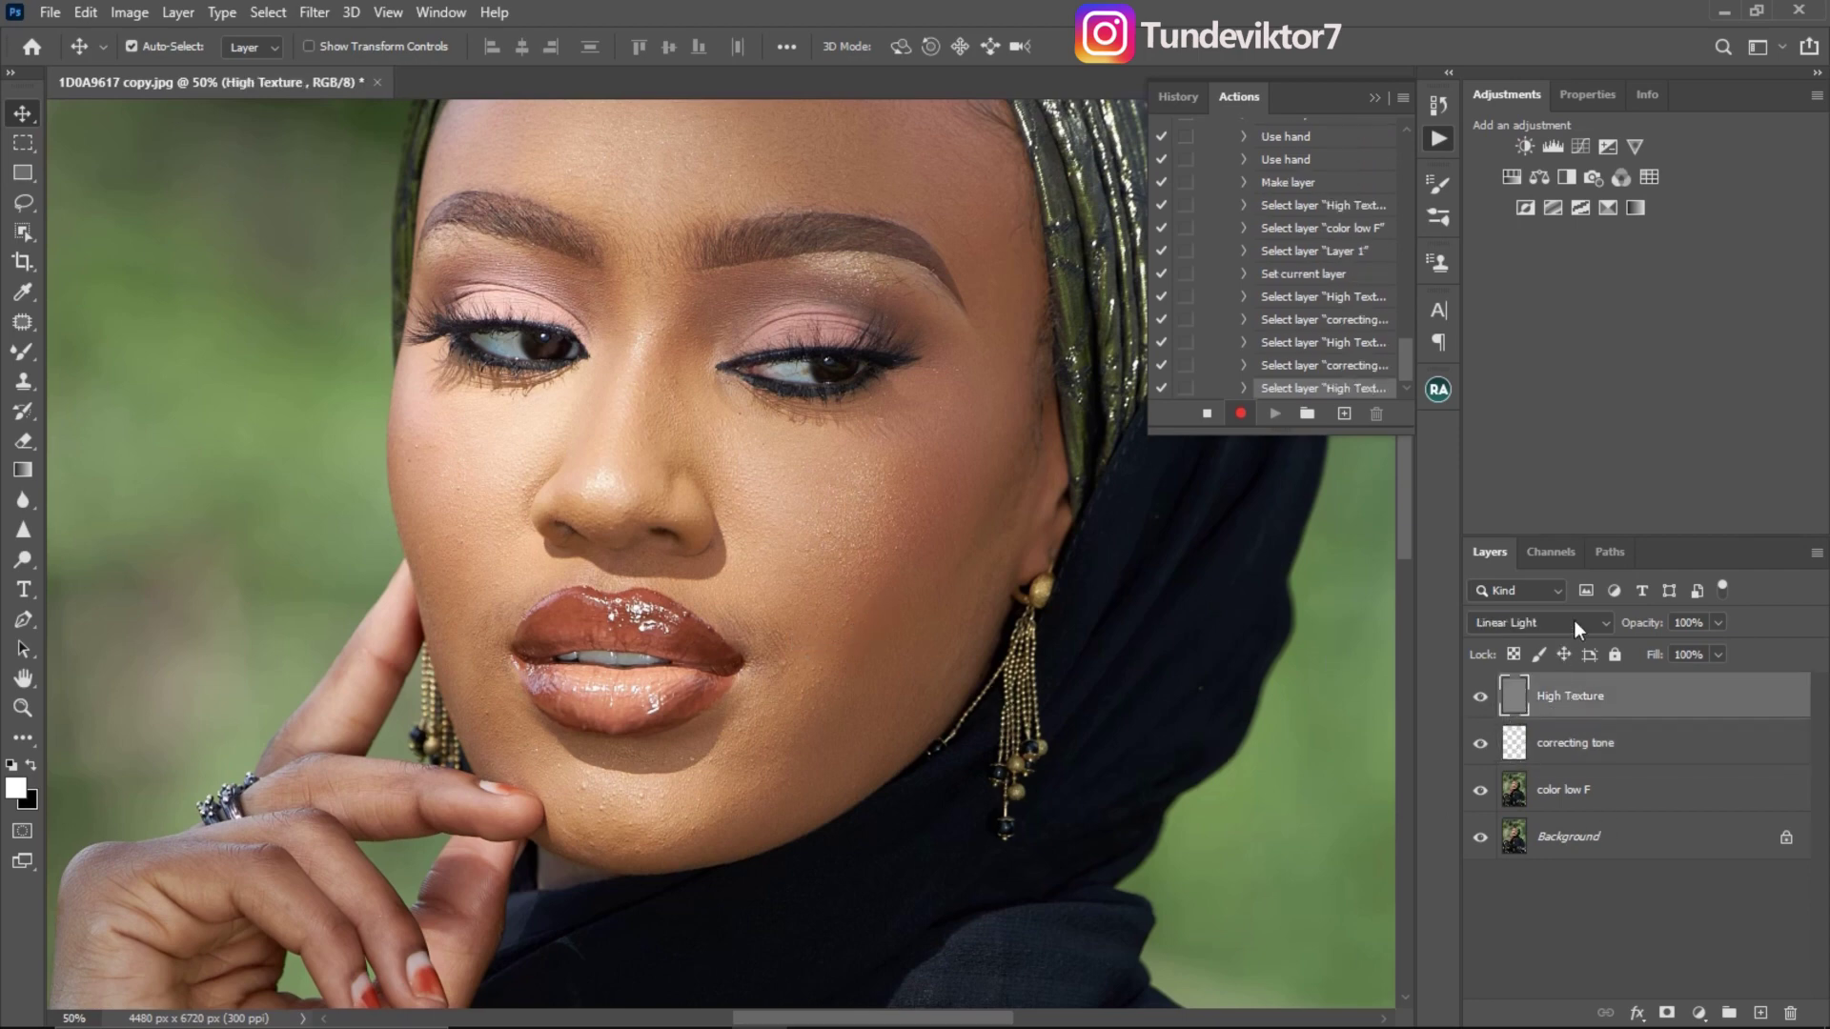
key(ctrl+j)
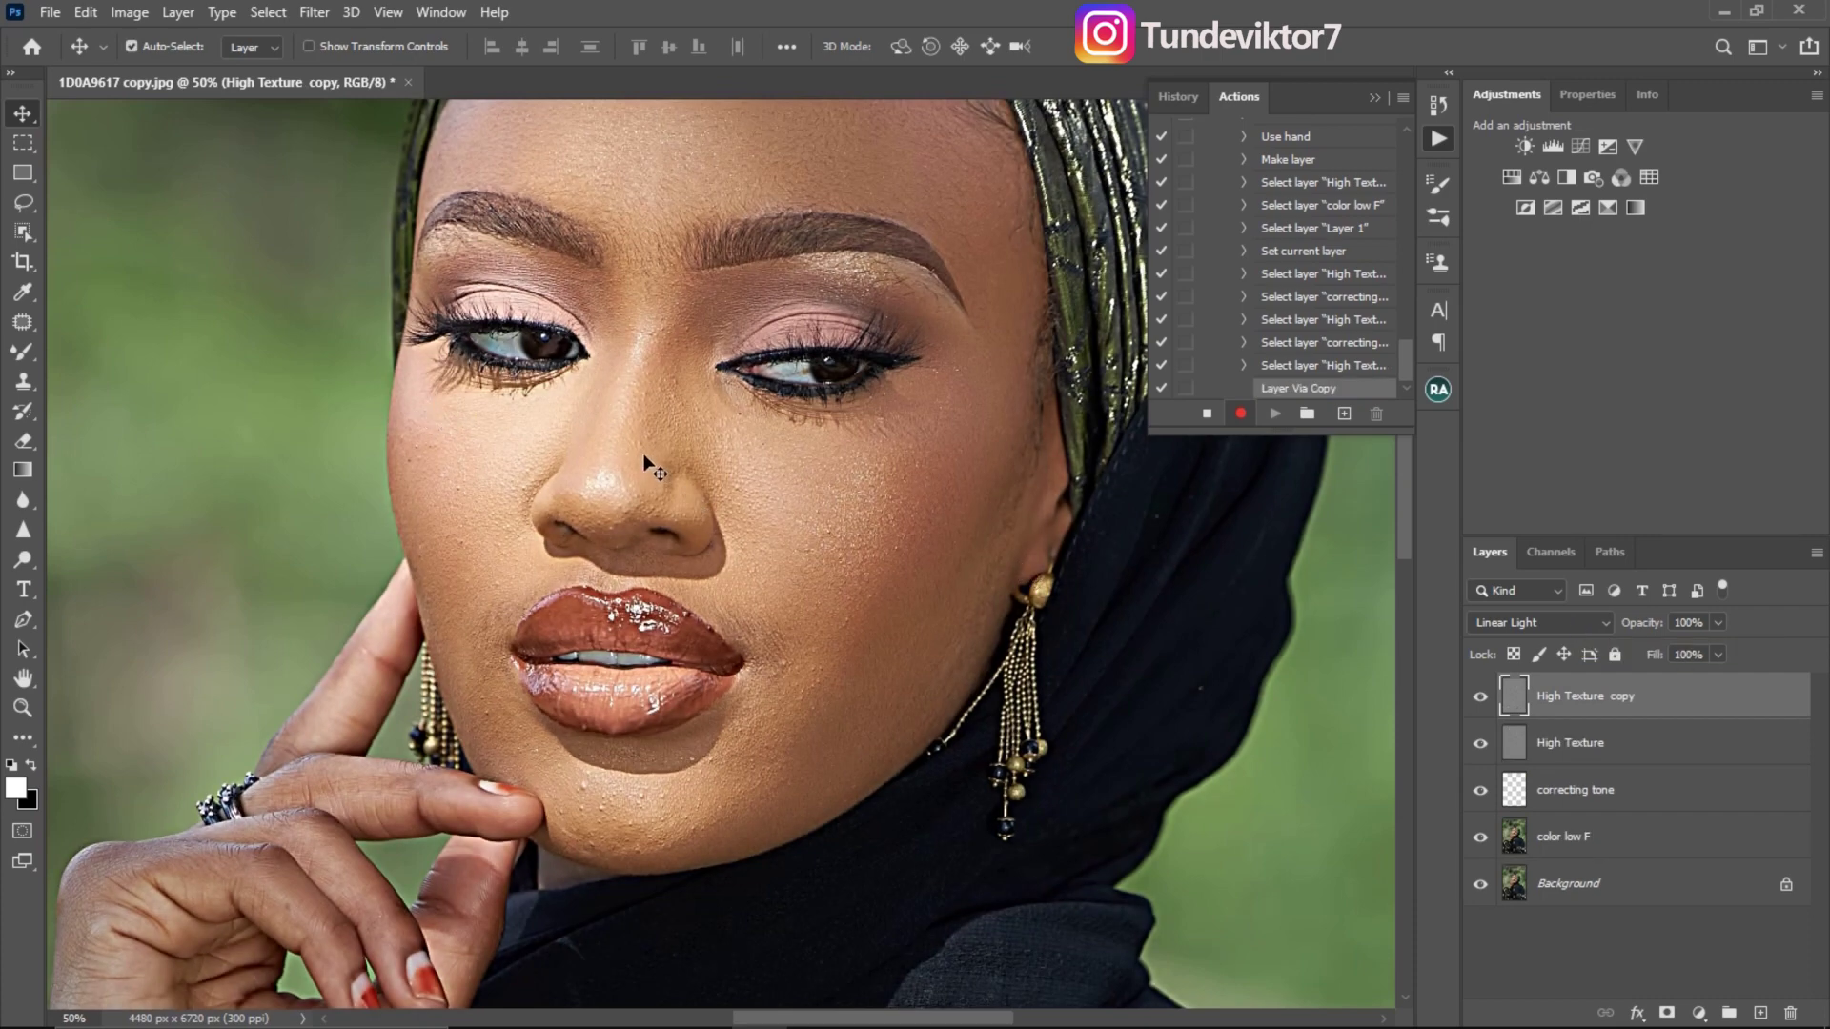
alt+click(1538, 716)
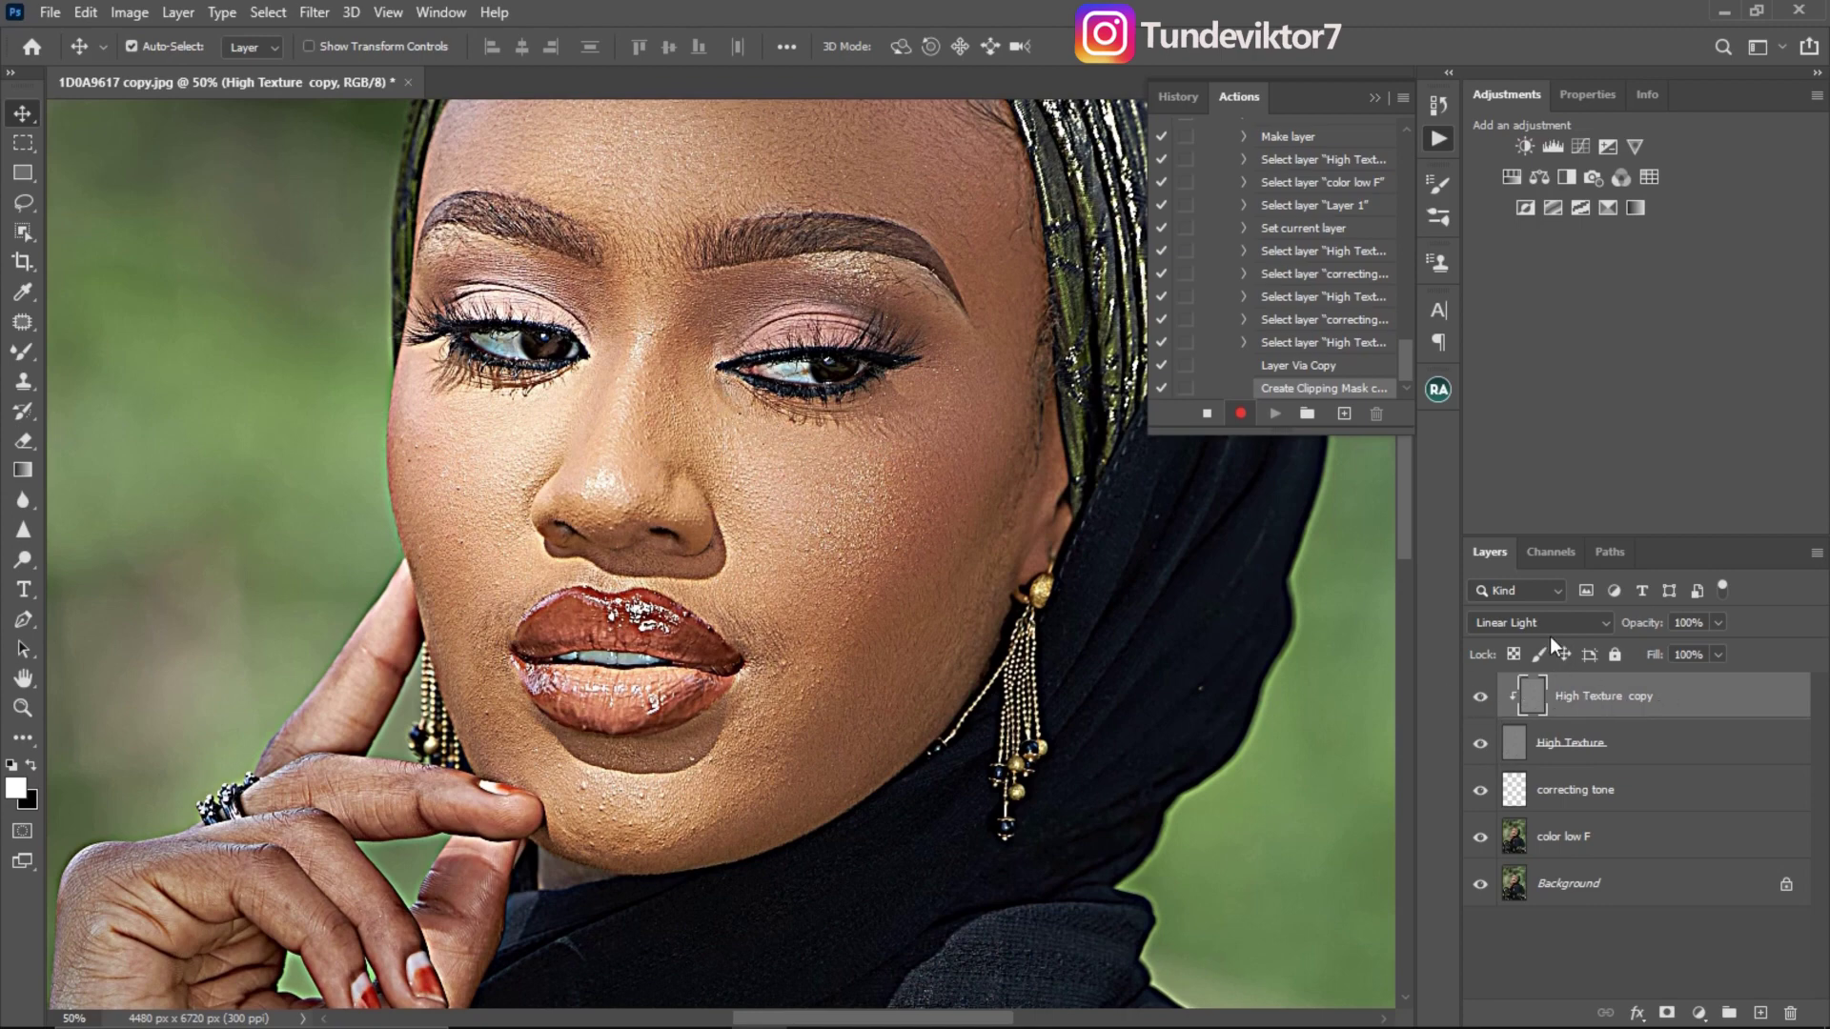
click(1530, 620)
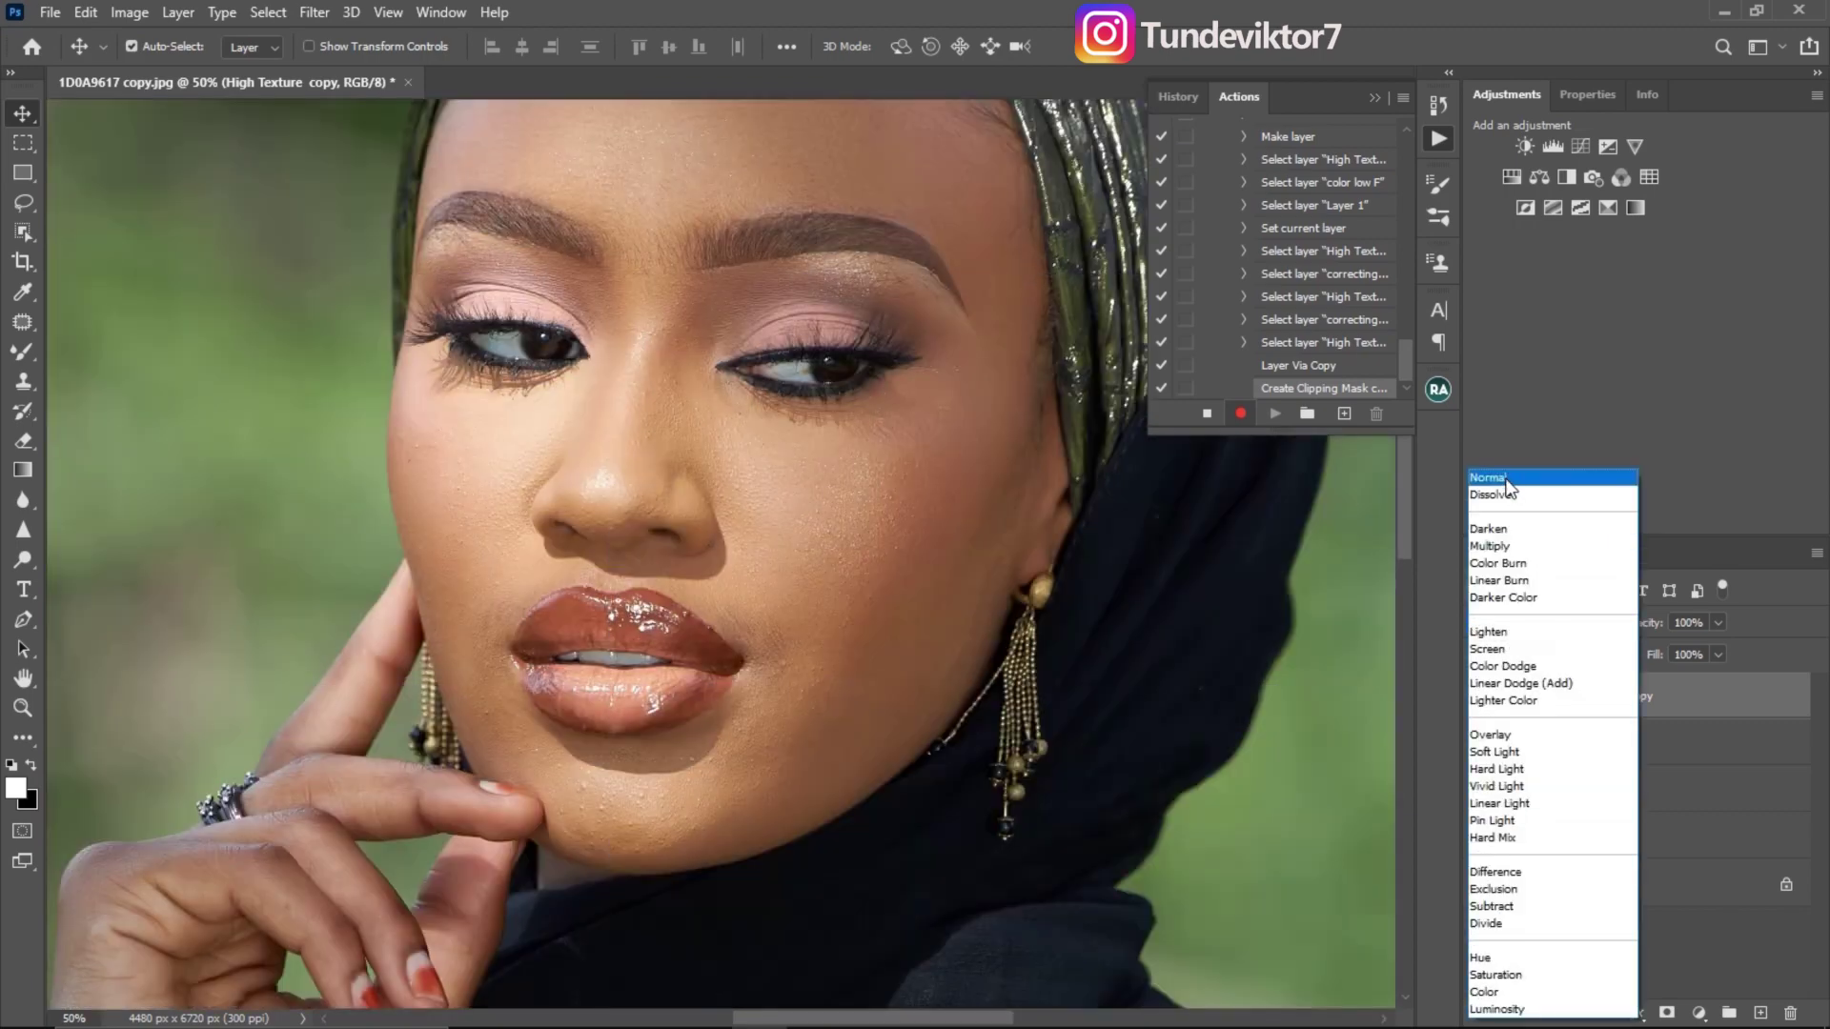
click(1496, 477)
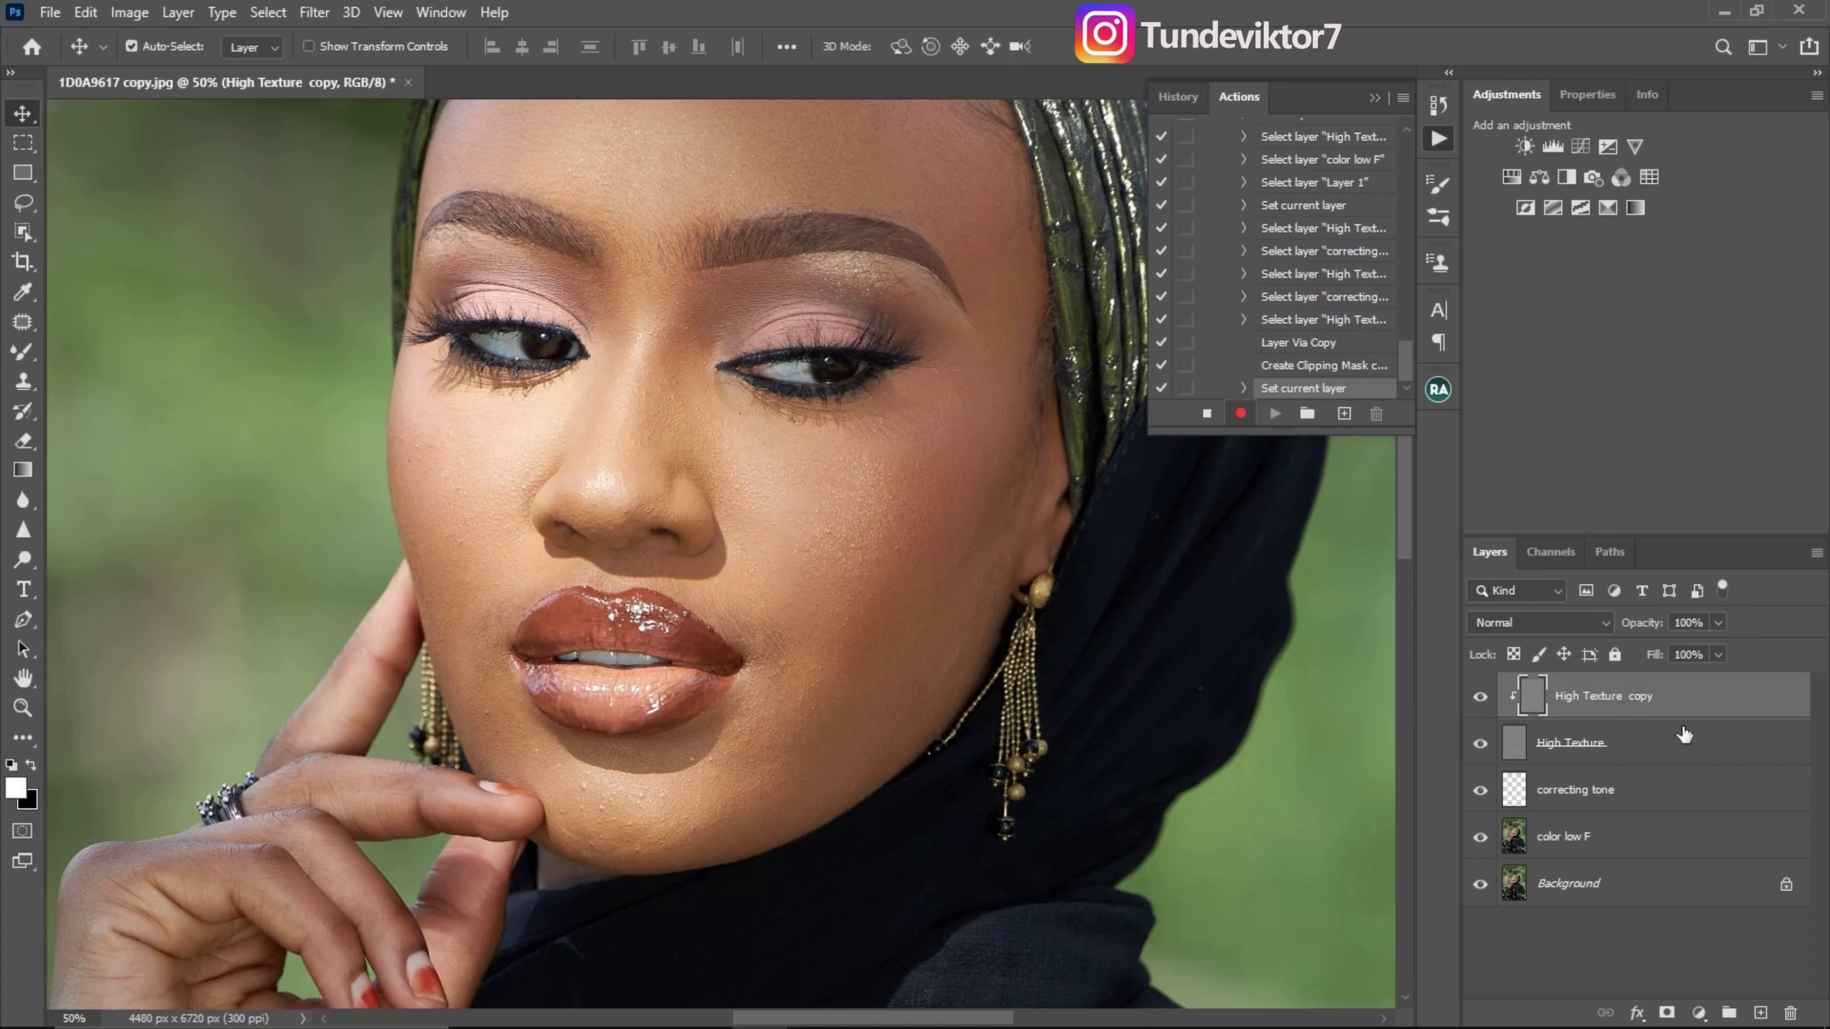
Group High Texture copy, High Texture, correcting tone and color low F, and name the group "Frequency speratiin"
key(shift)
shift+click(1619, 851)
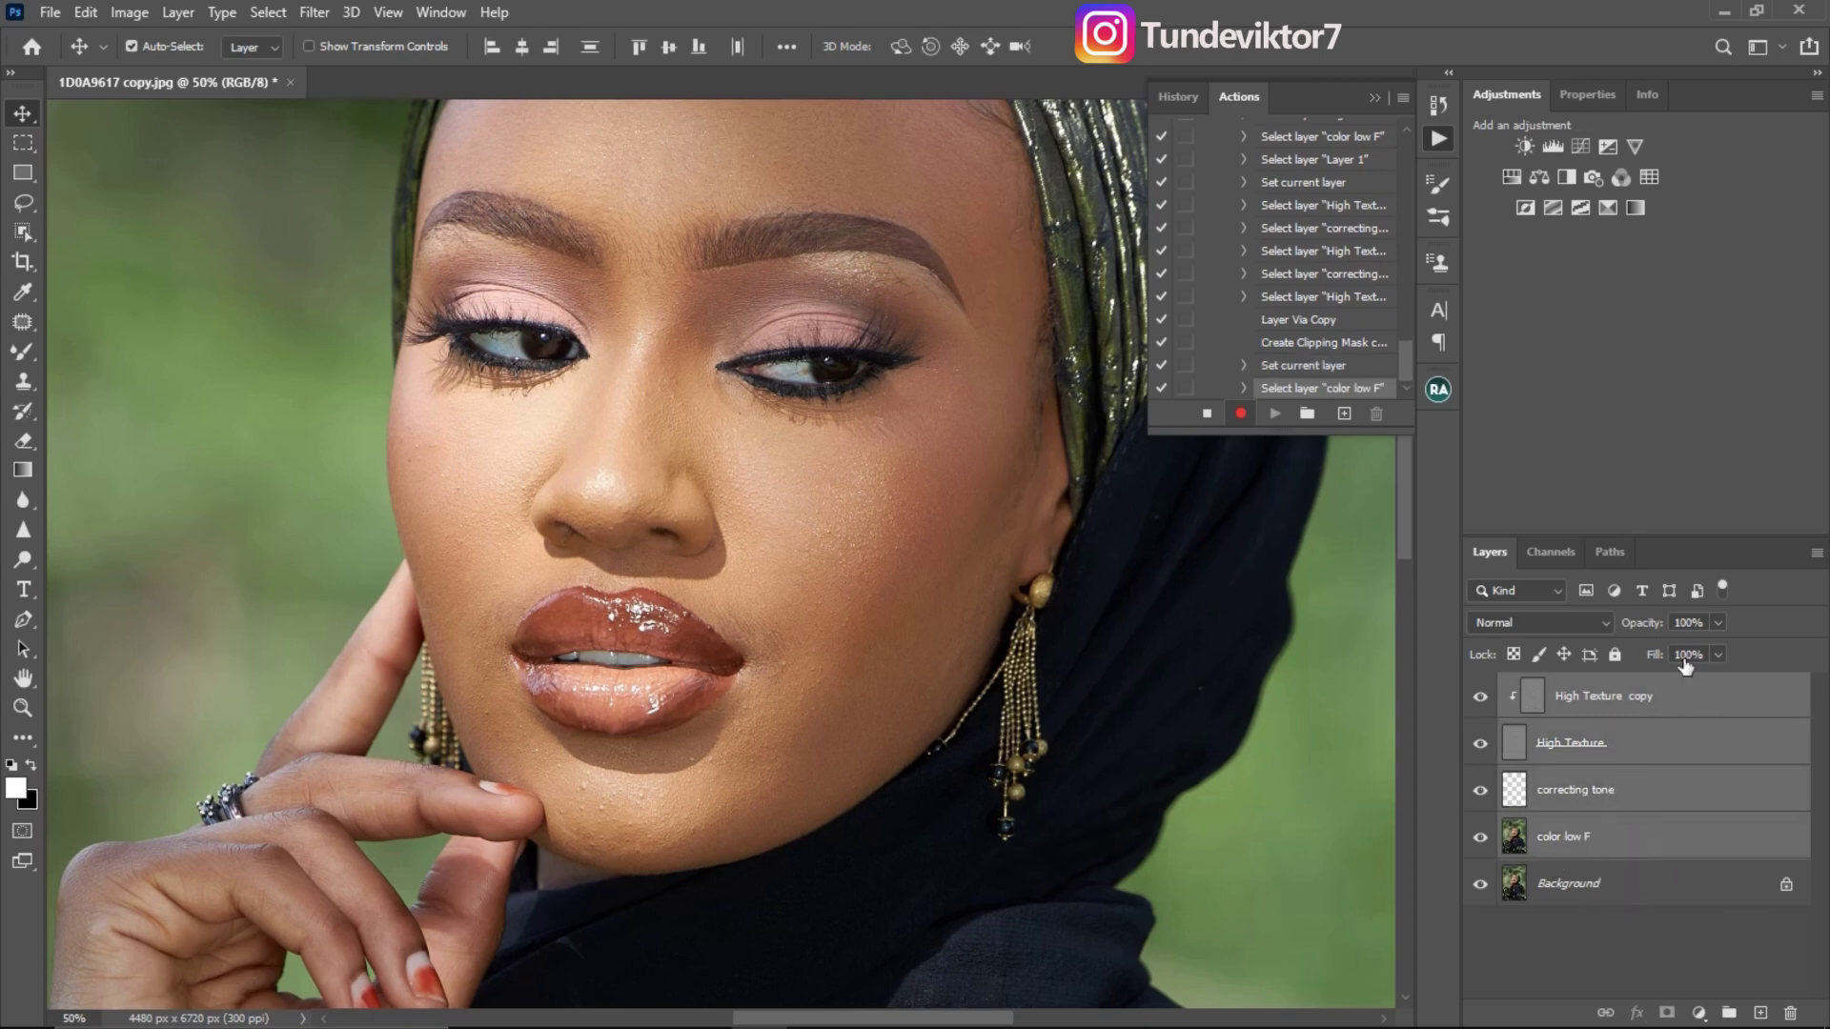
click(1549, 693)
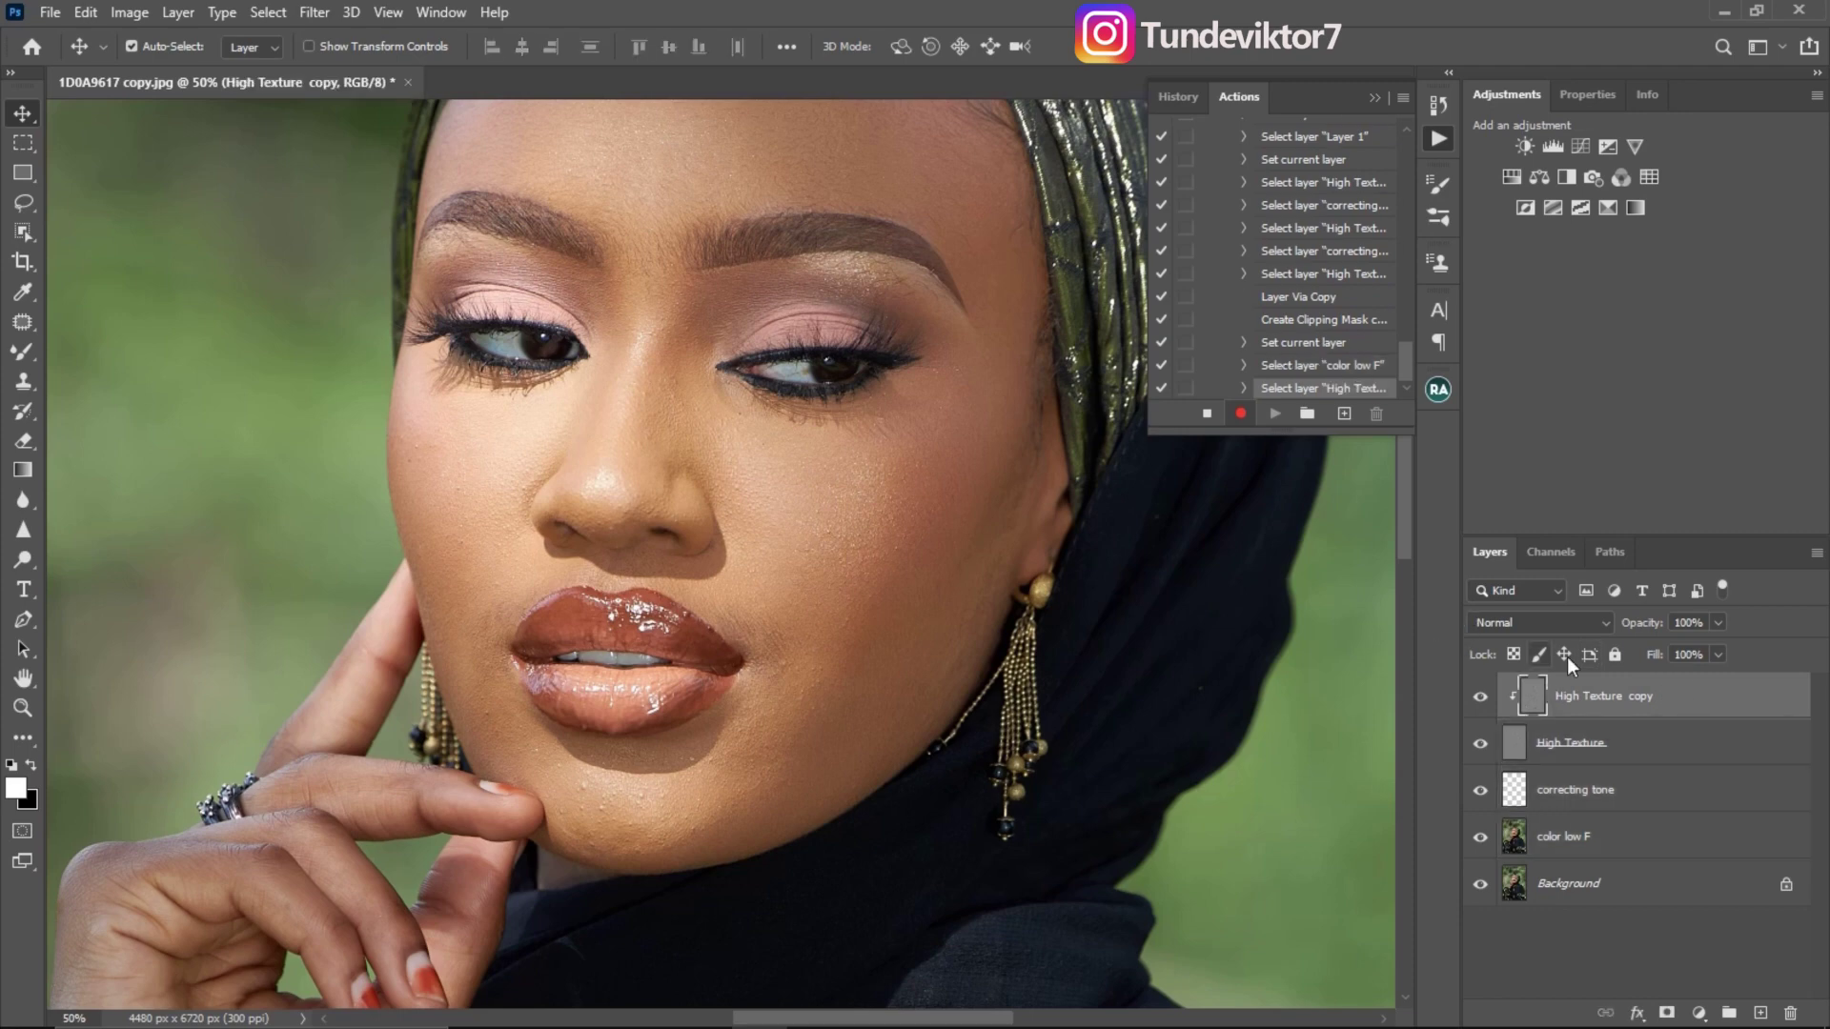
ctrl+click(1682, 748)
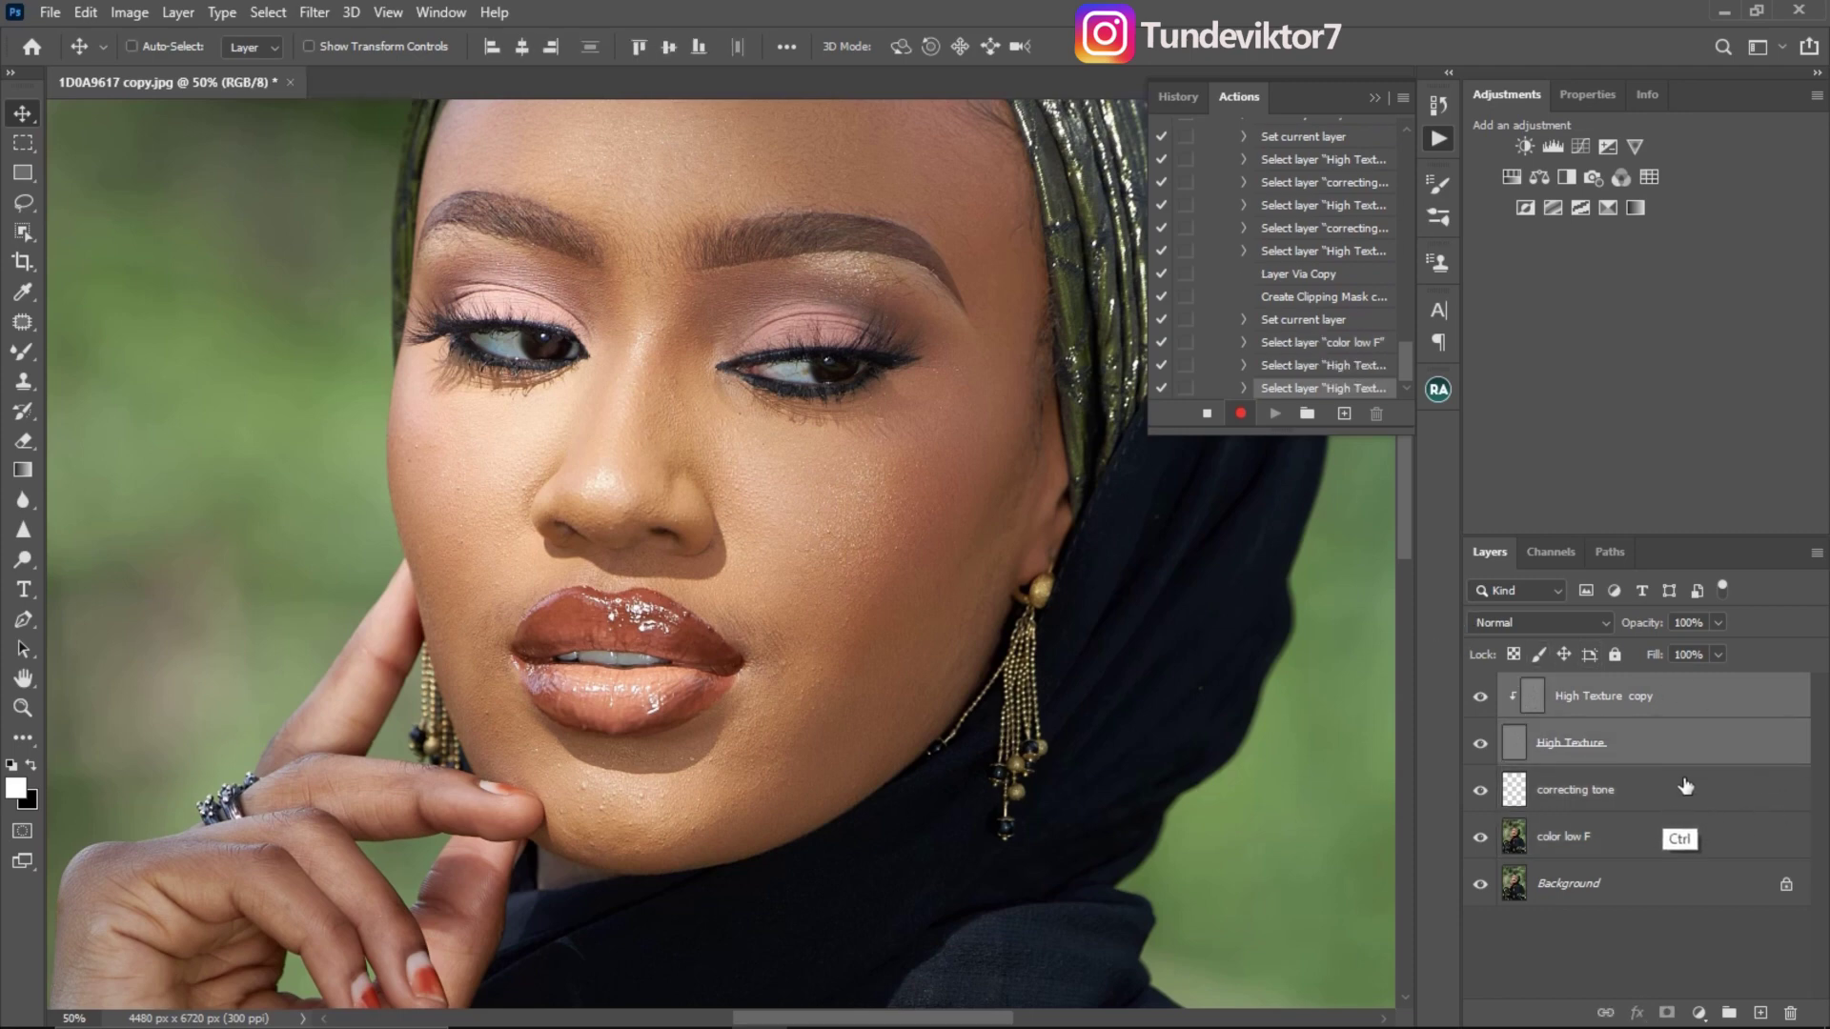
ctrl+click(1685, 785)
ctrl+click(1658, 833)
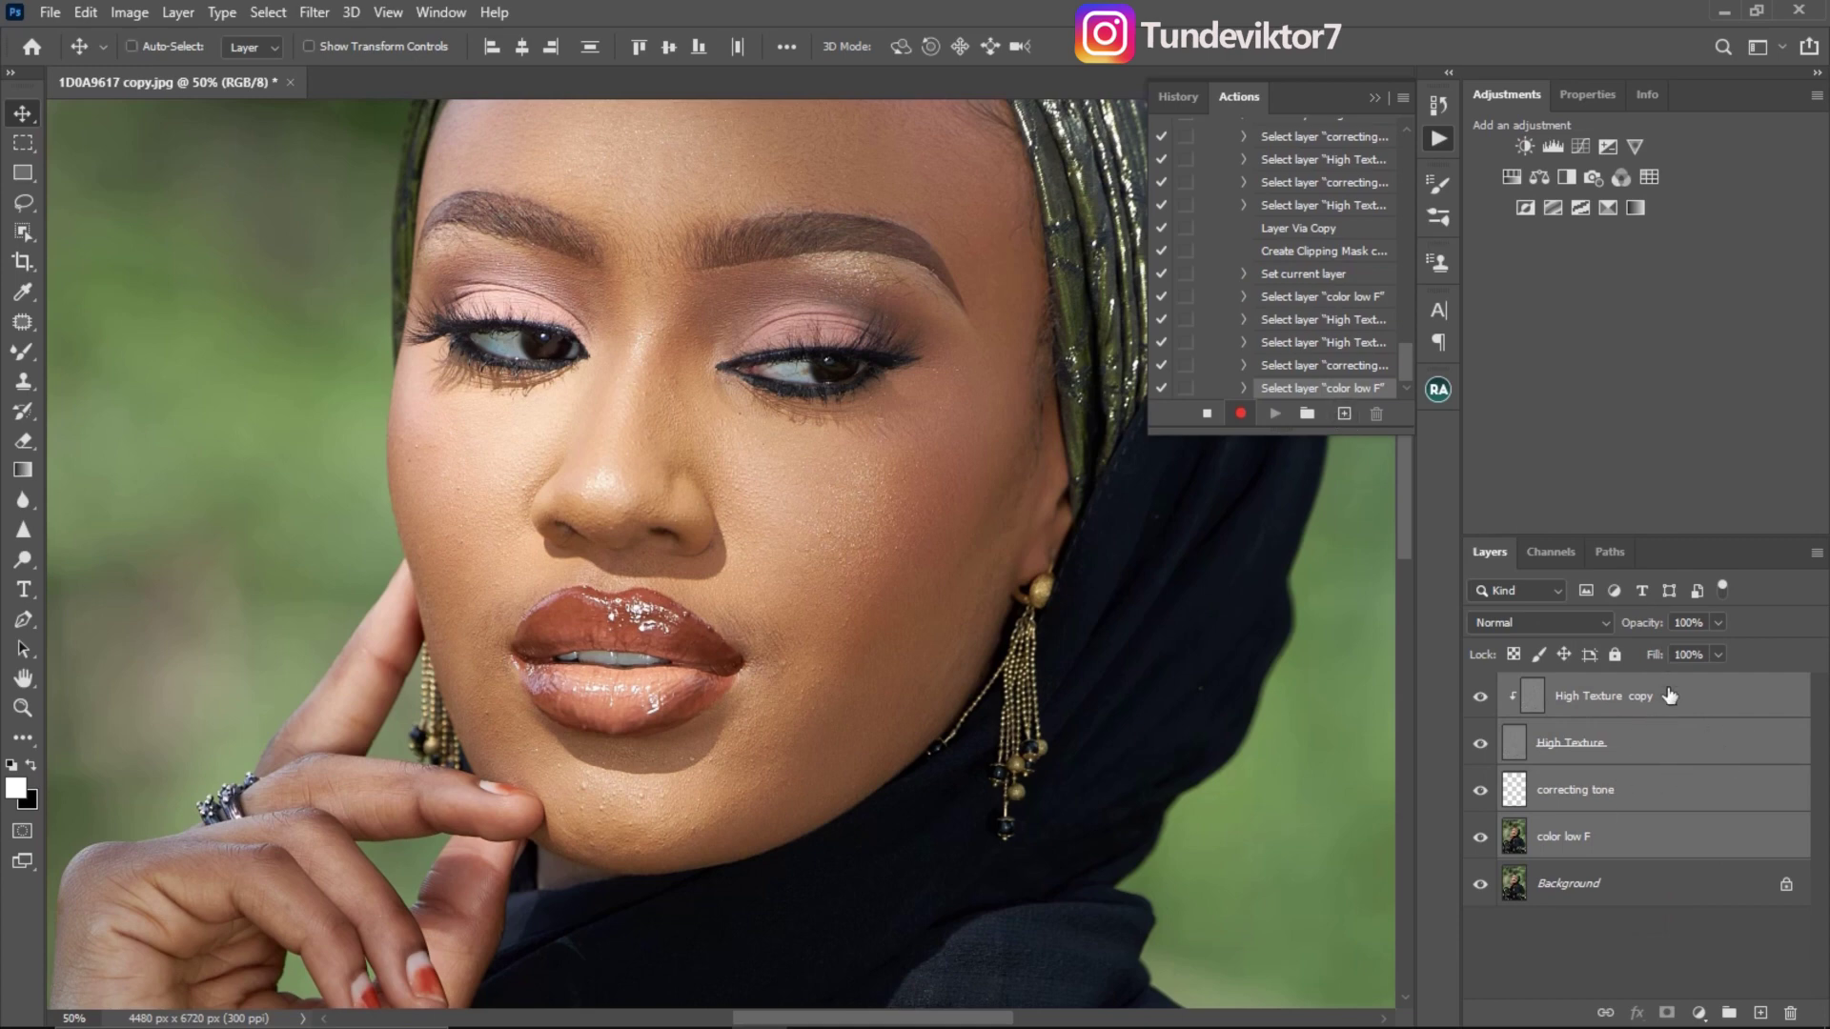
key(ctrl+g)
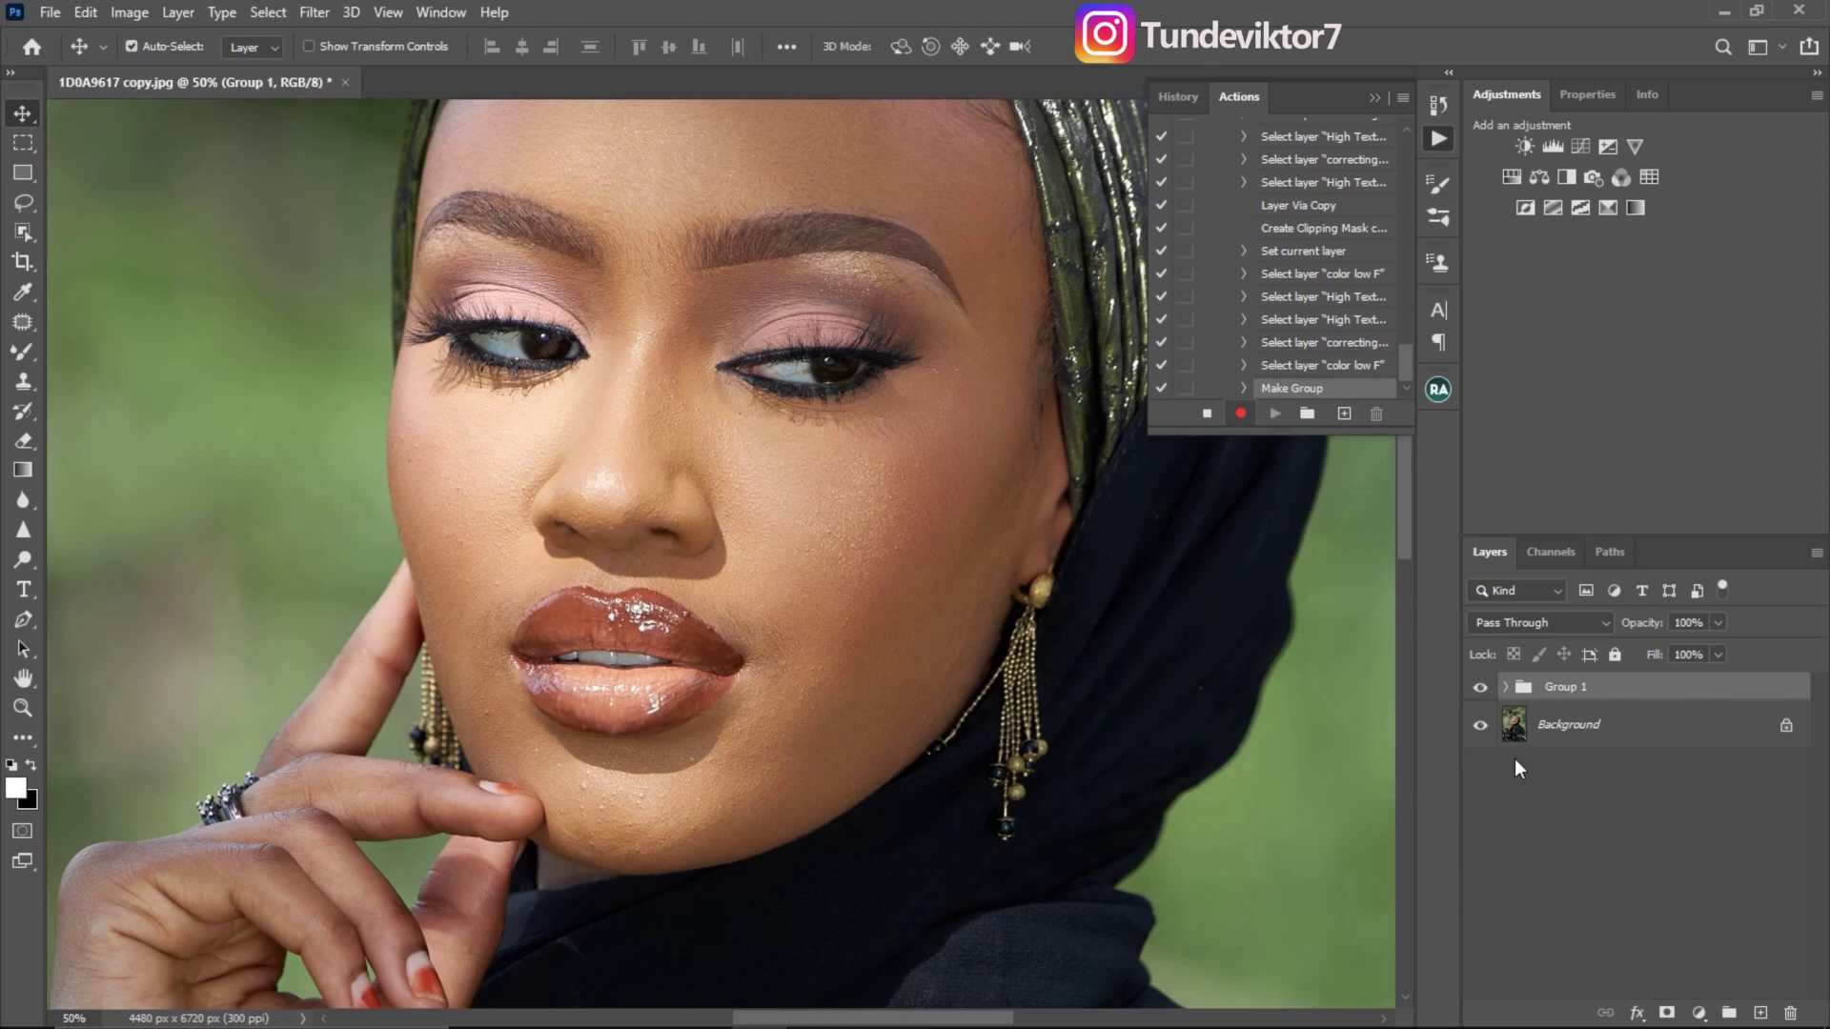
double_click(1561, 687)
text(Frequency speratiin)
key(Return)
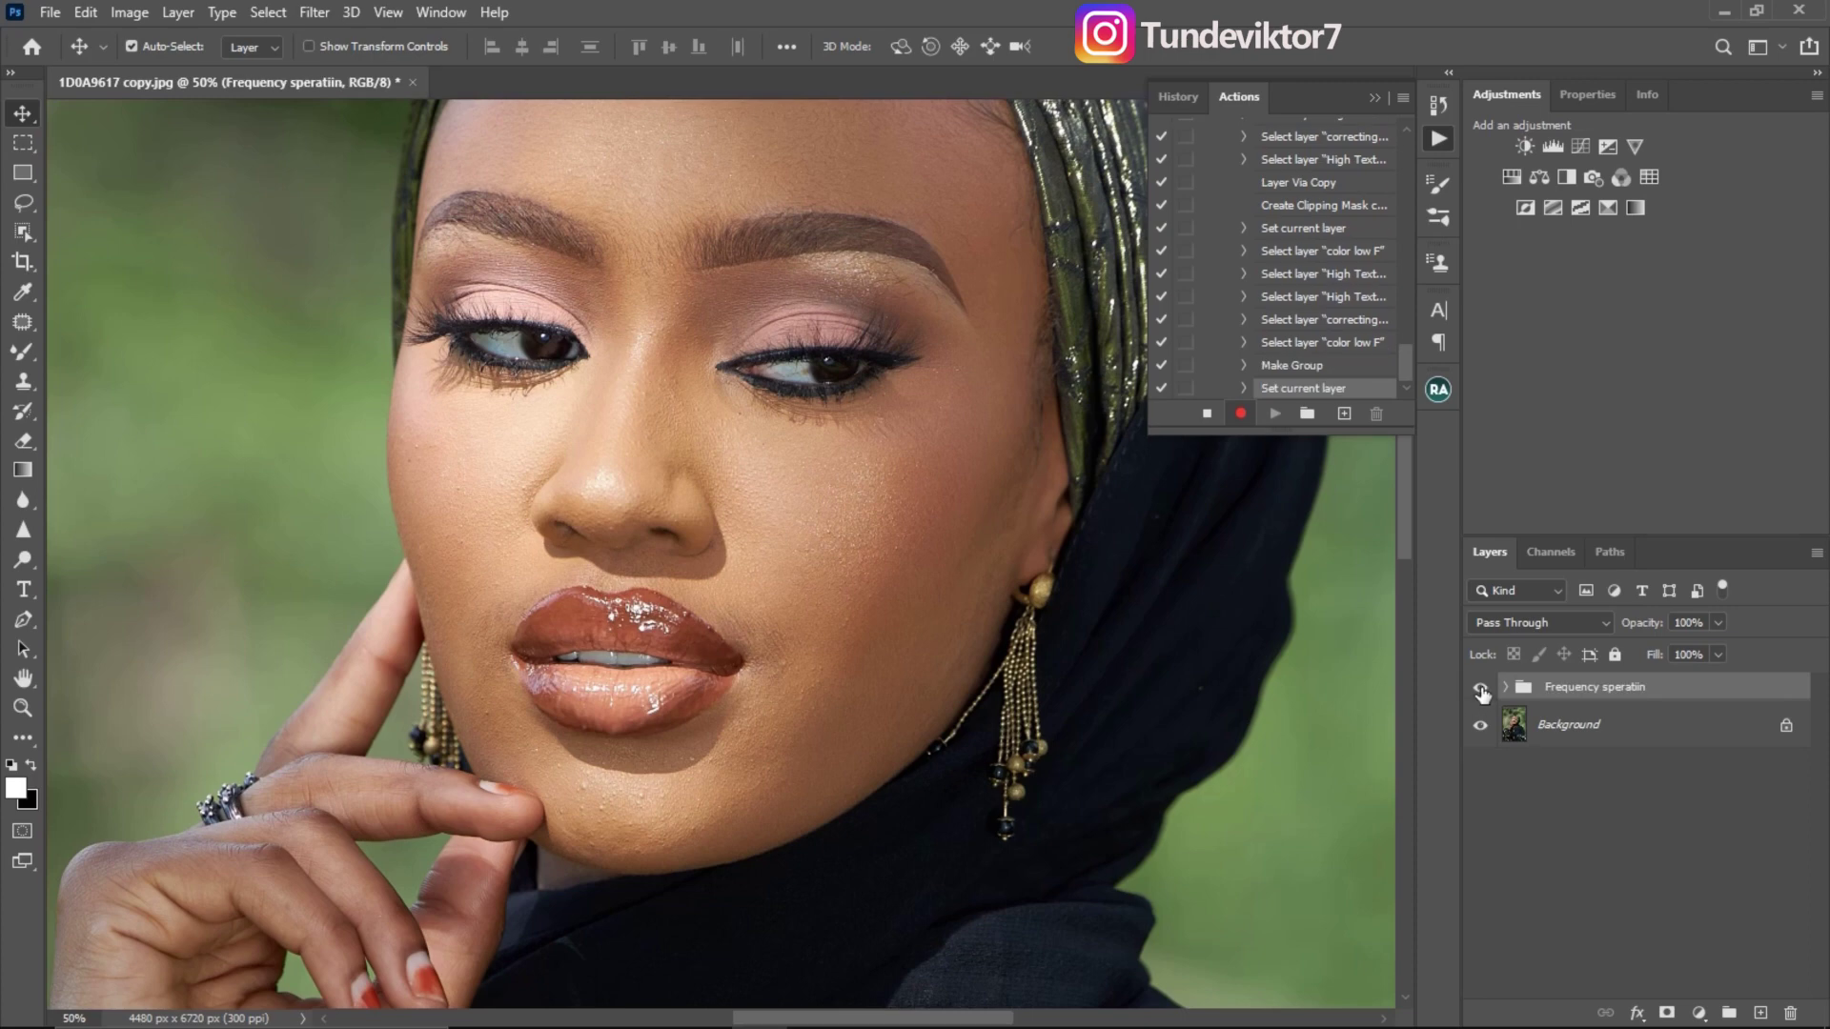
Hide and show the Frequency speratiin group, and examine its layers with color low F hidden and shown
click(1480, 688)
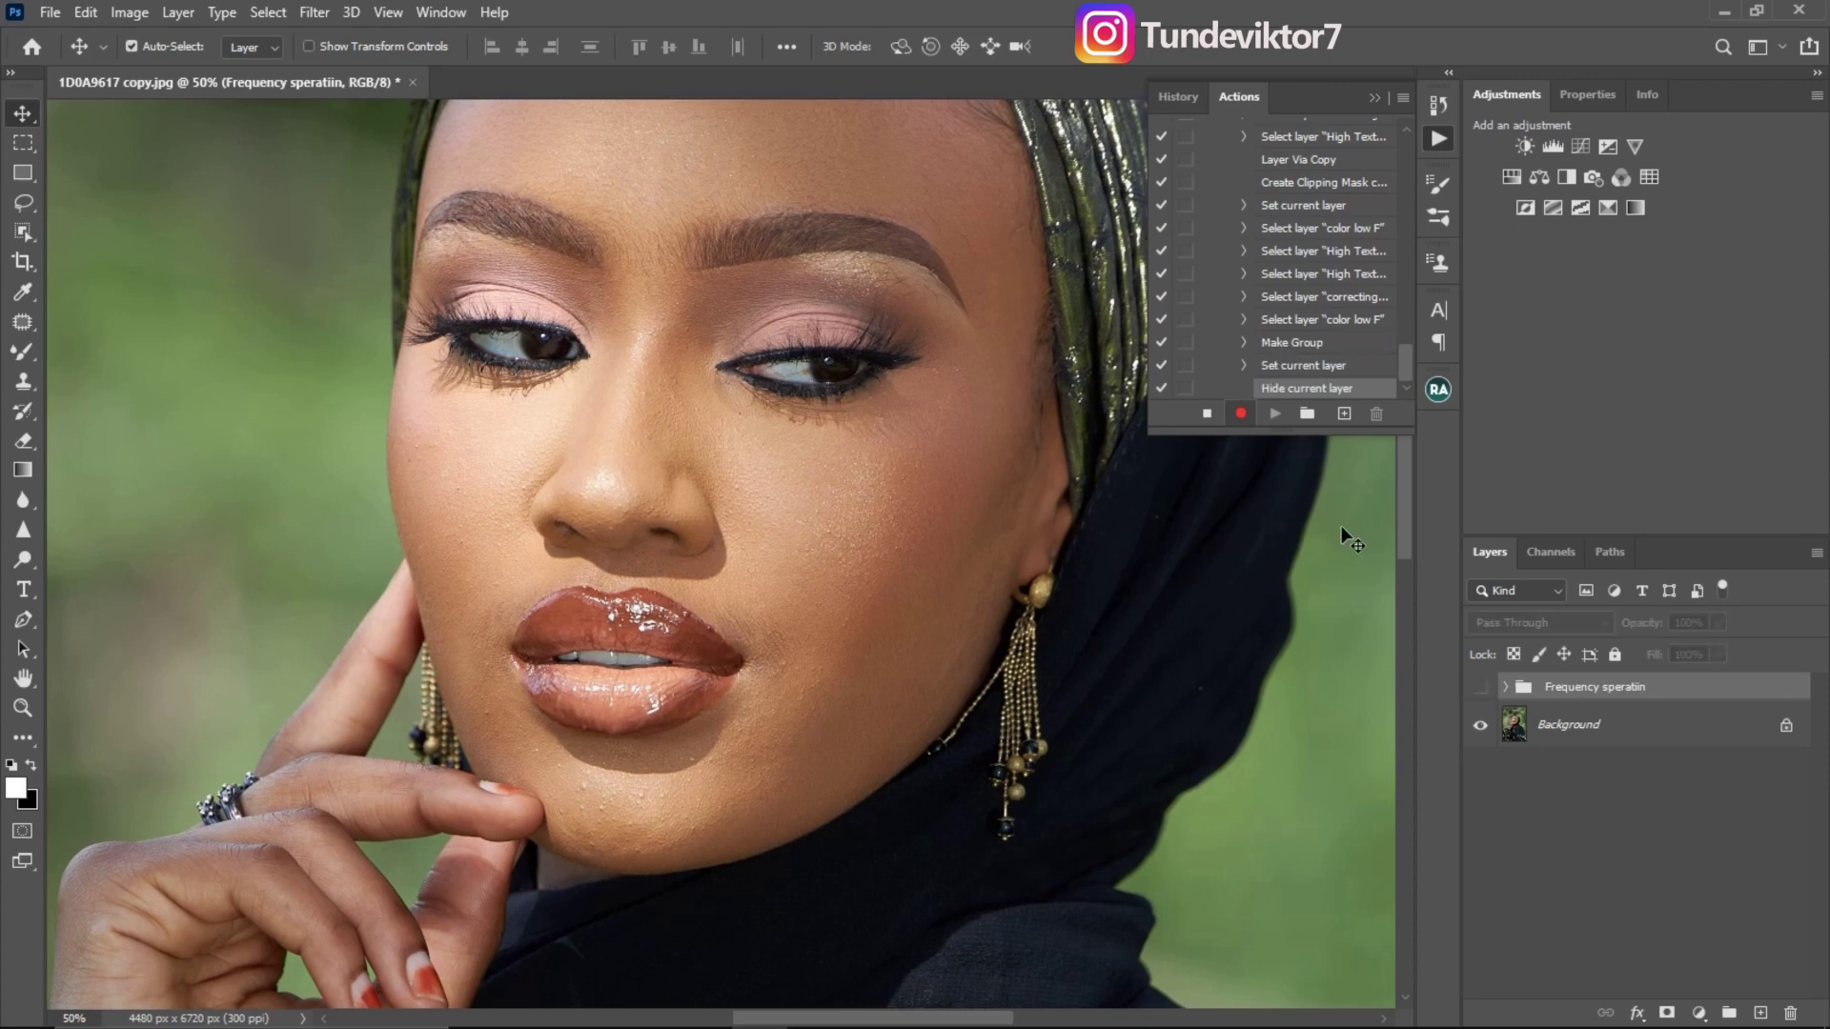
click(1480, 690)
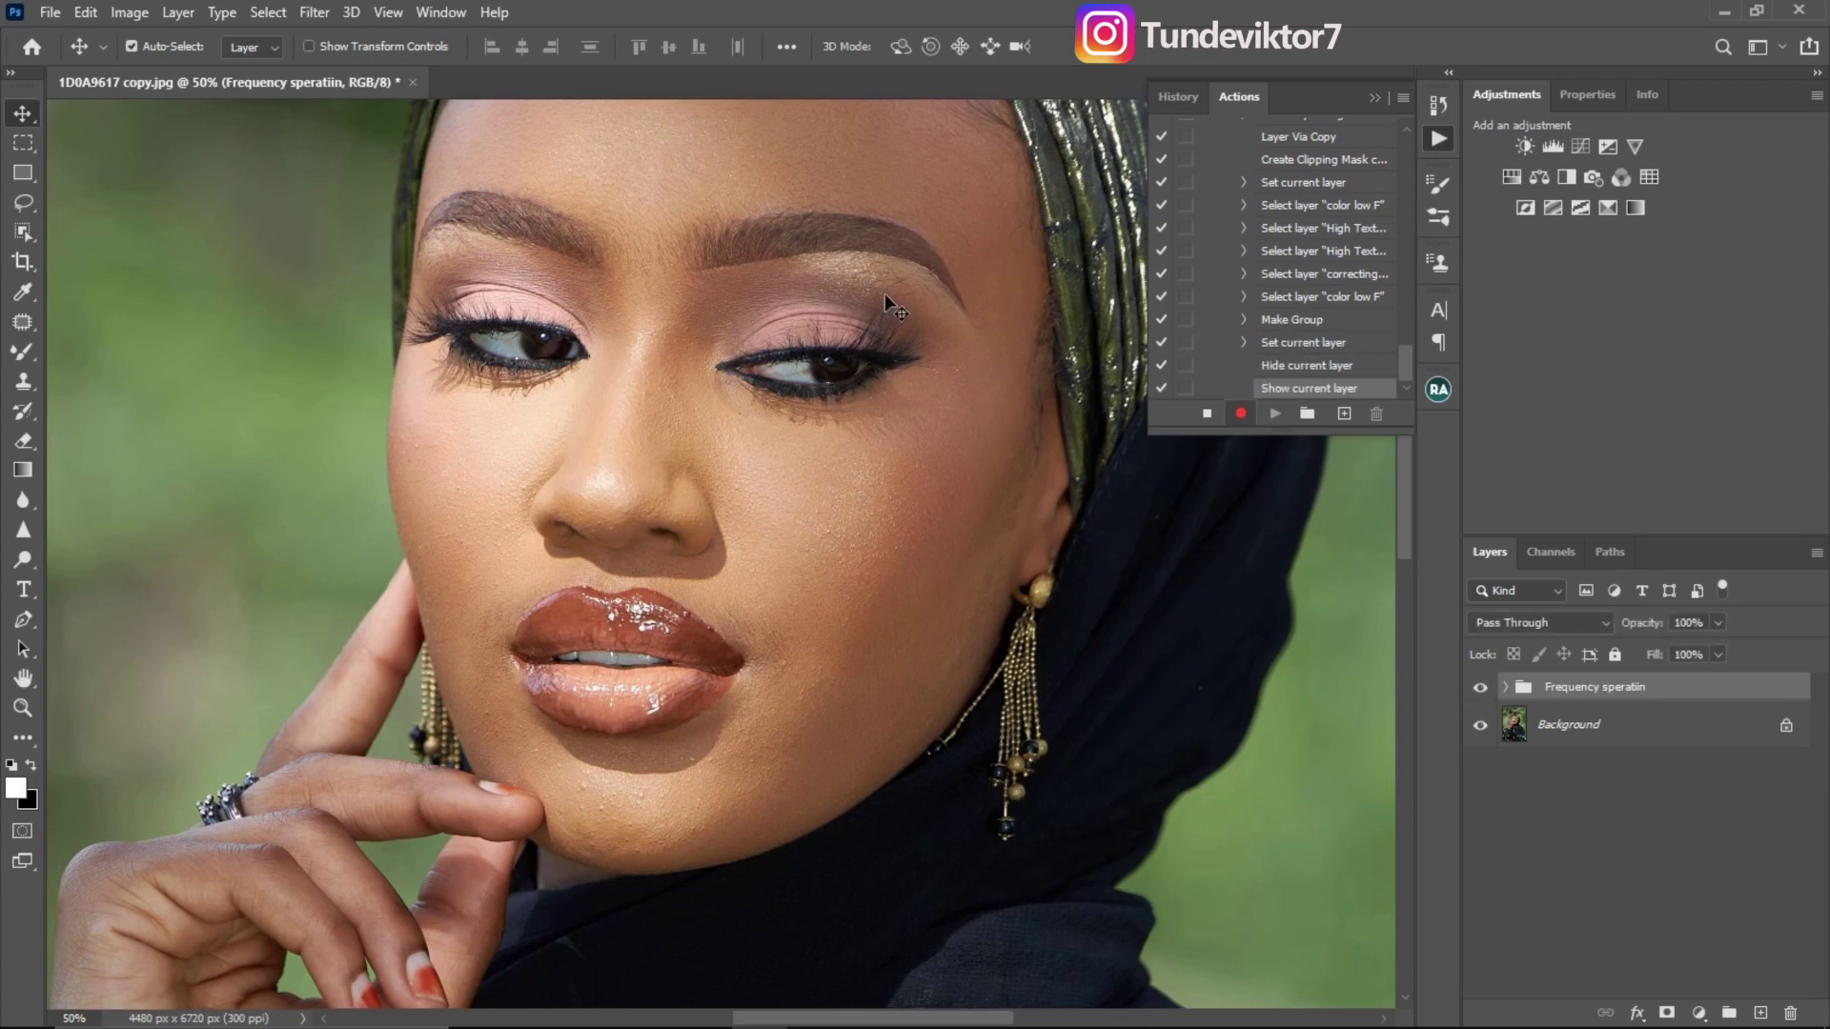
click(1505, 687)
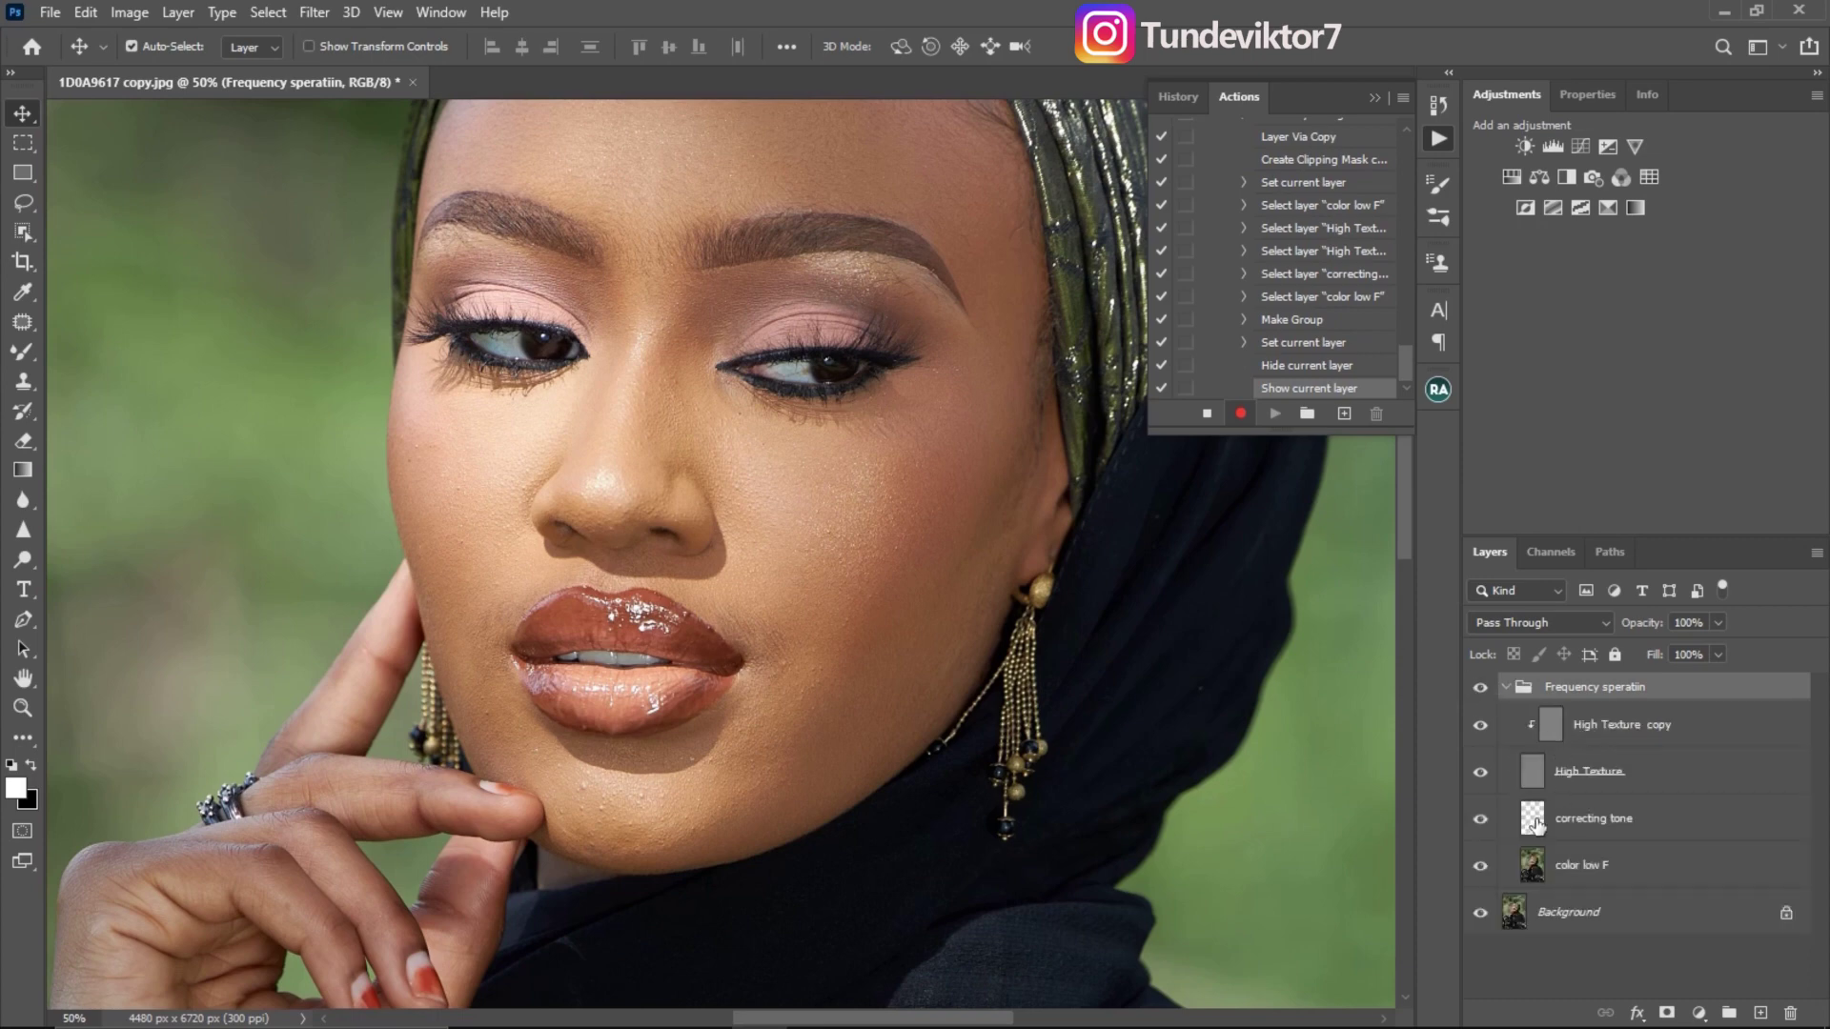
click(1545, 726)
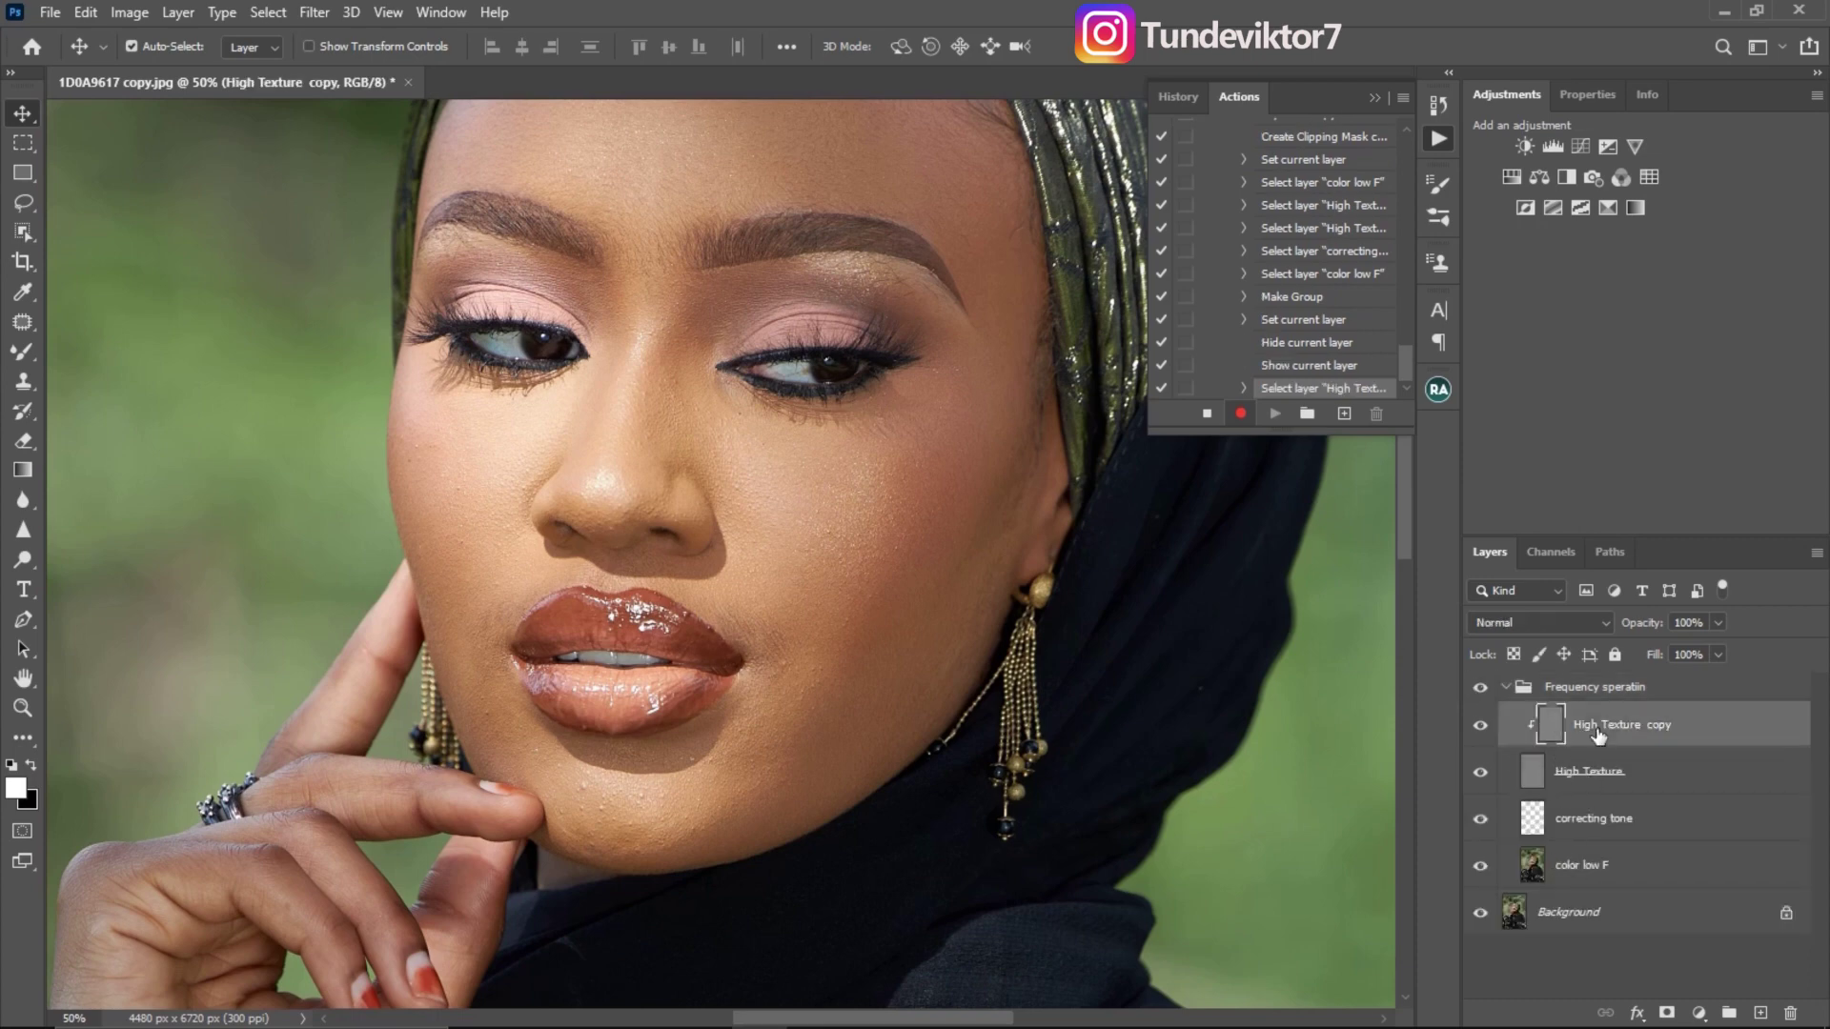
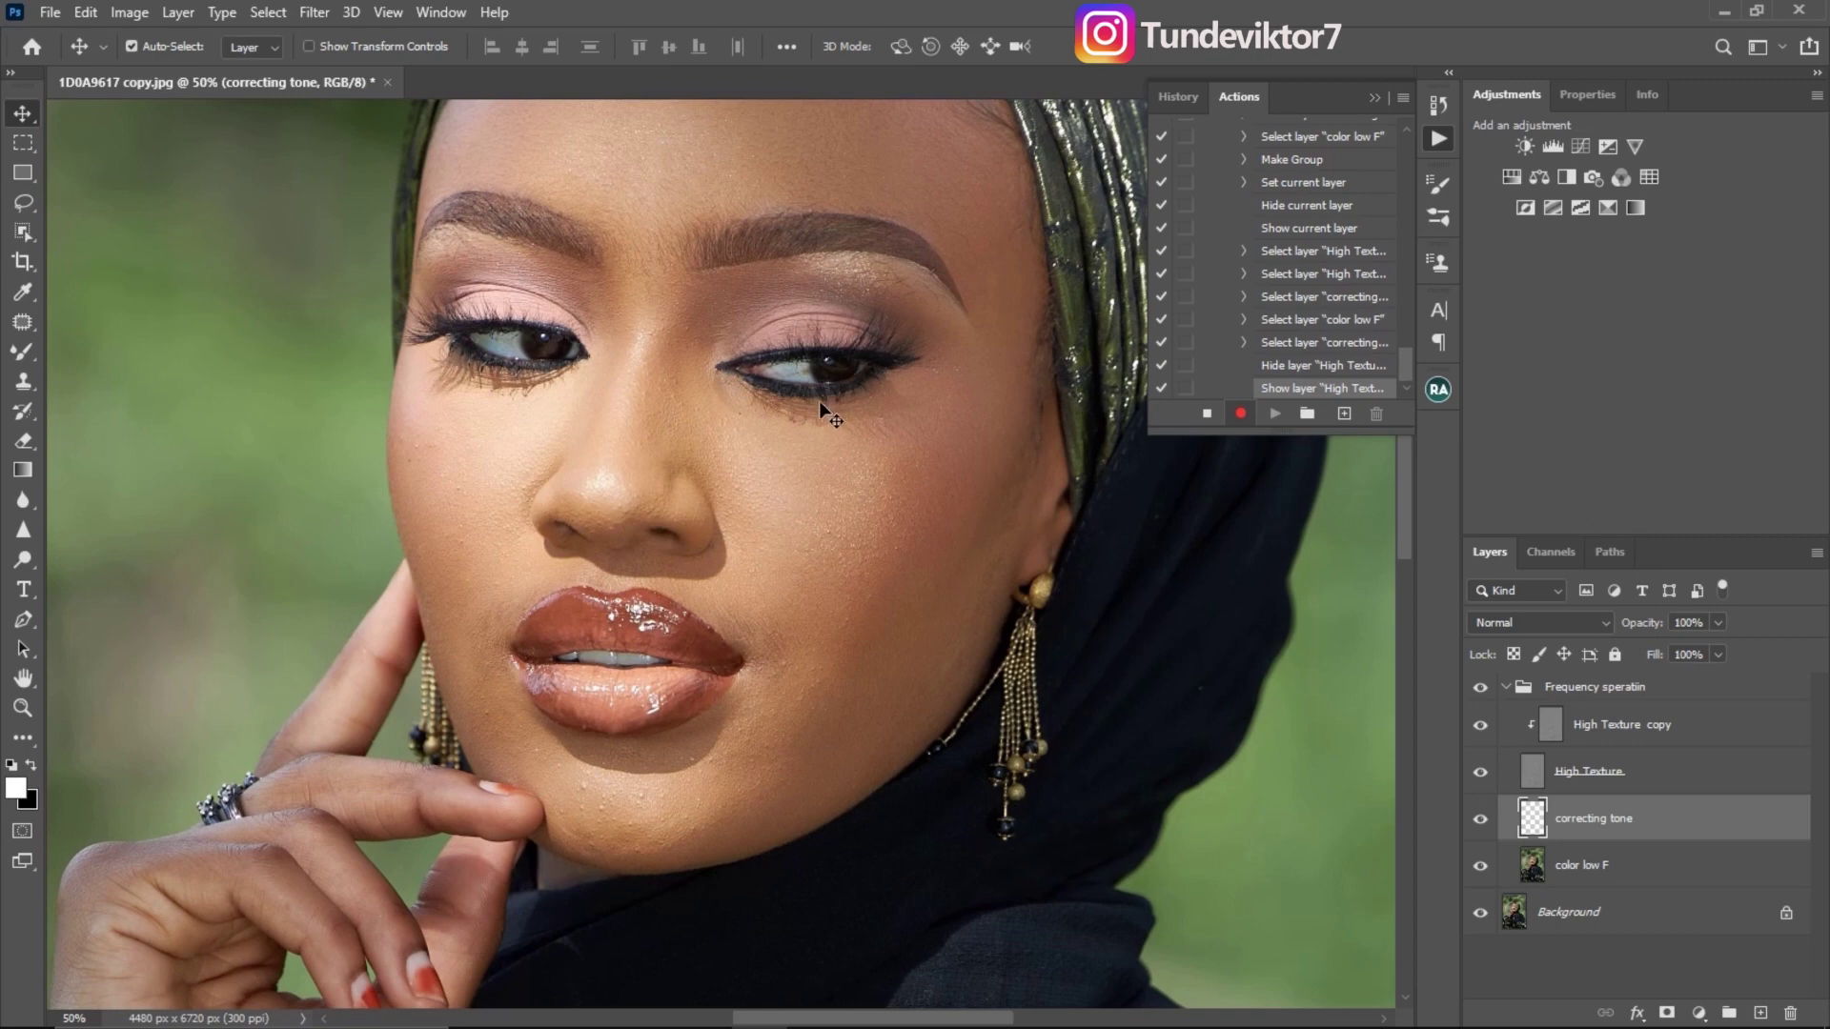
click(1480, 866)
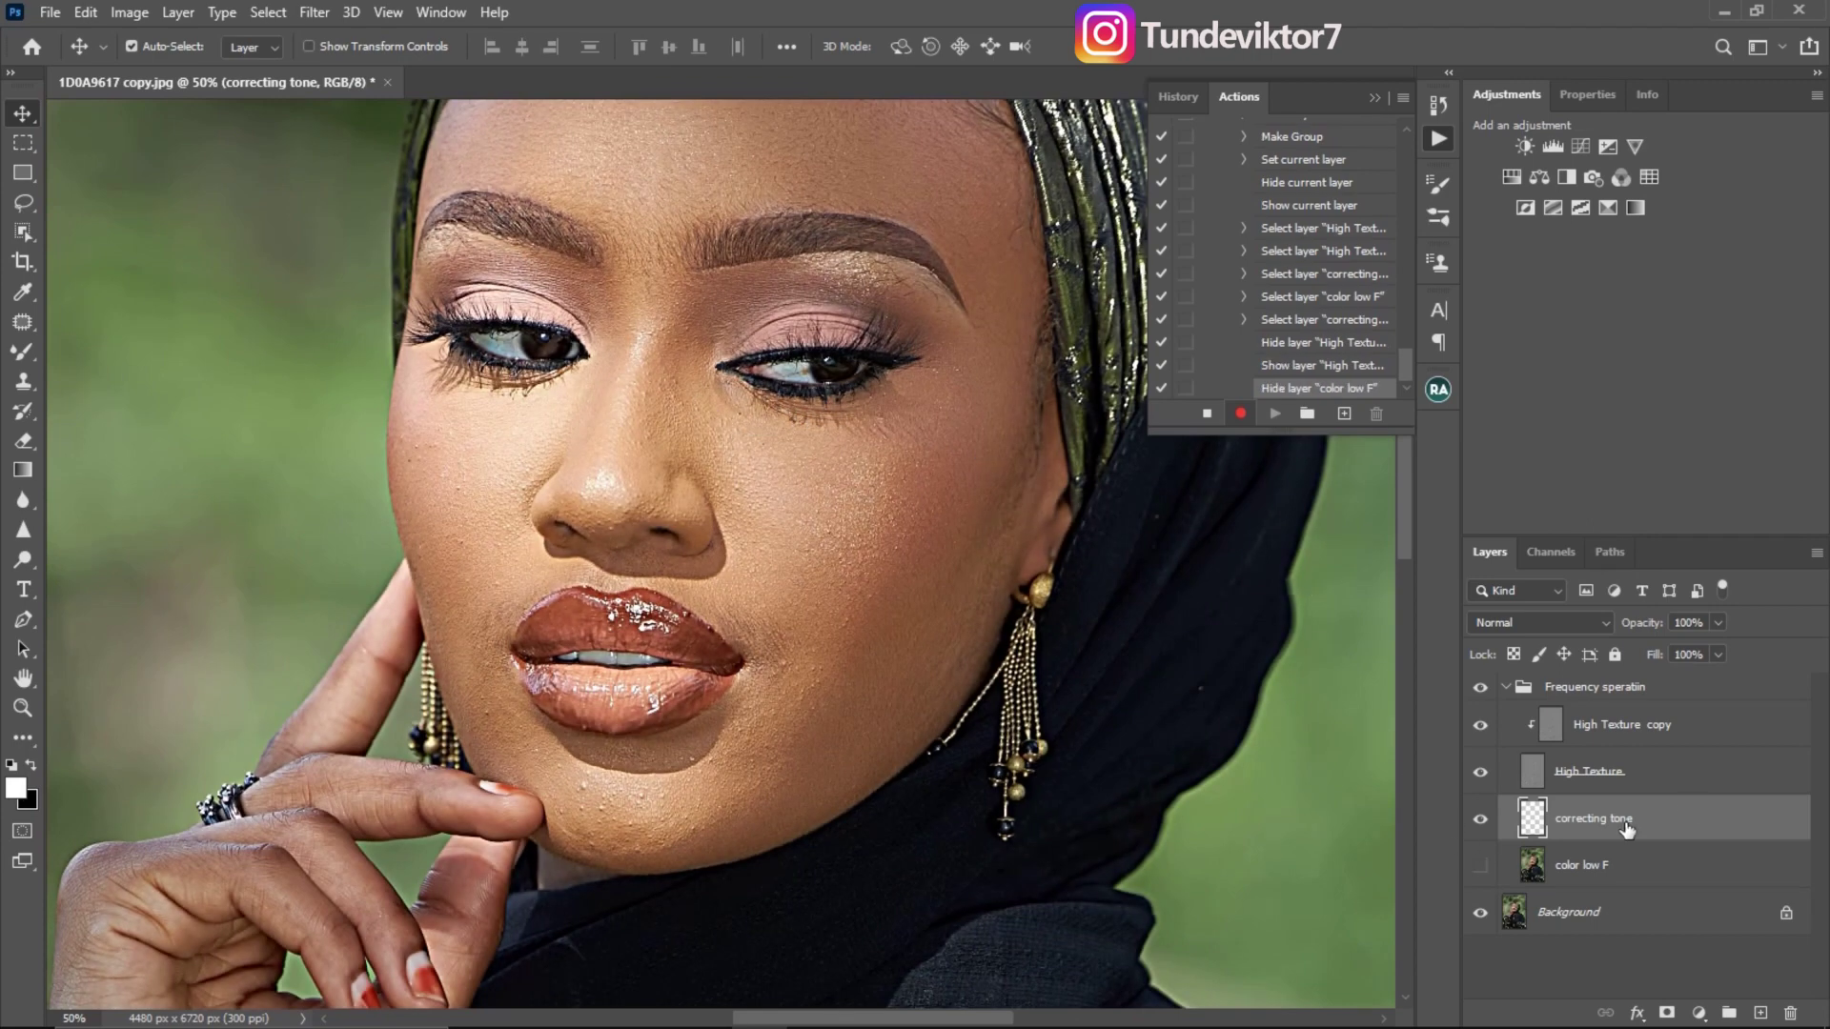
click(1479, 866)
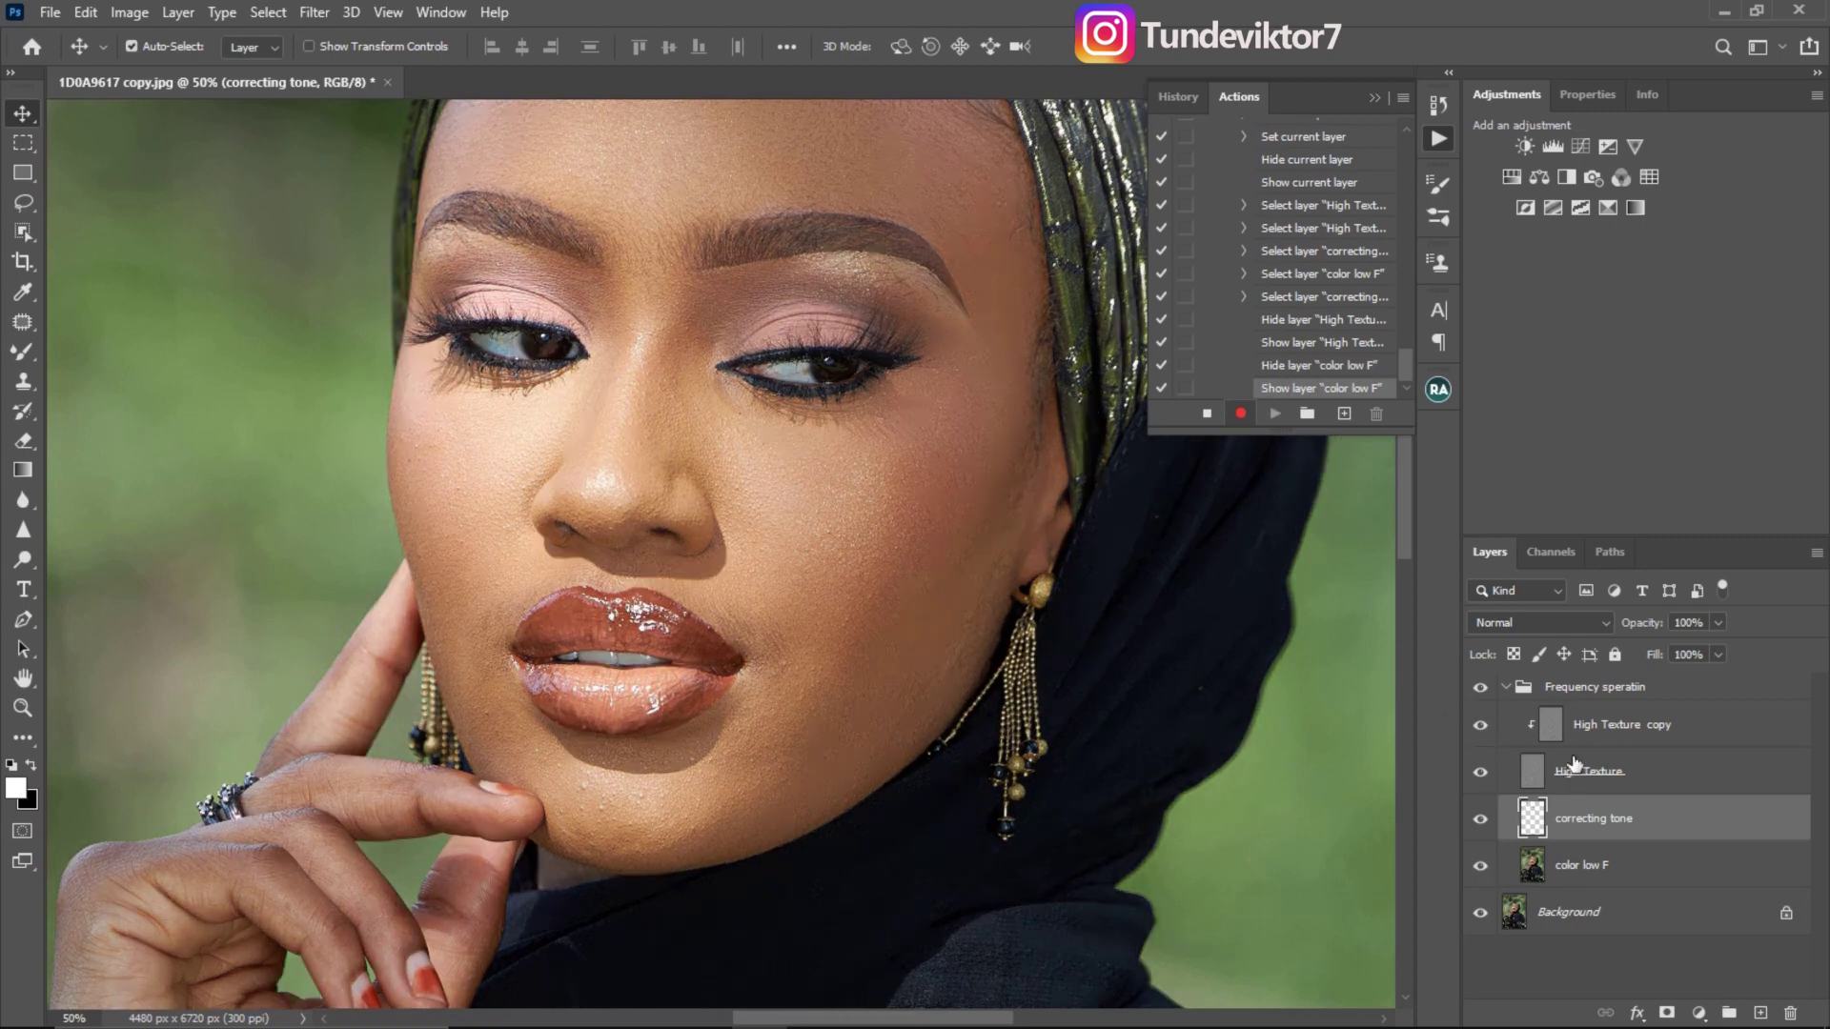
click(1505, 688)
click(1507, 688)
click(1505, 687)
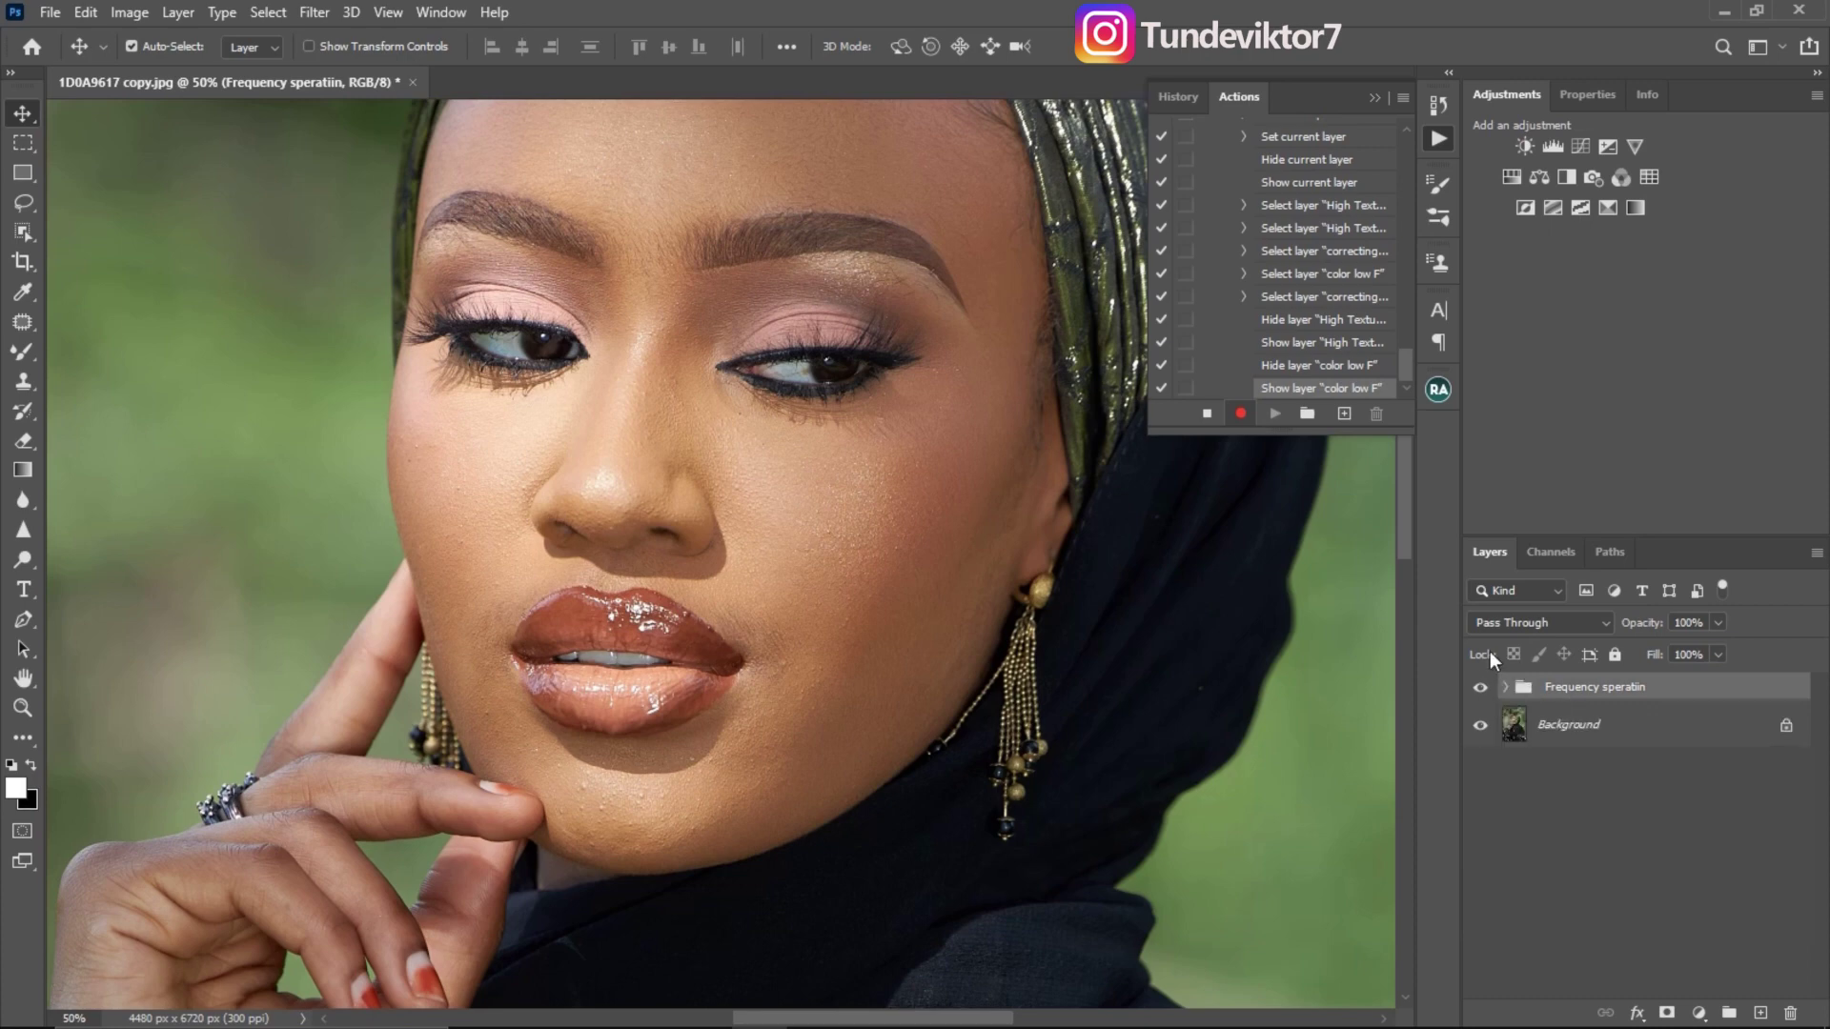
Stop recording the action and display the saved actions in Button Mode down to Frequency S
click(1207, 415)
click(1402, 99)
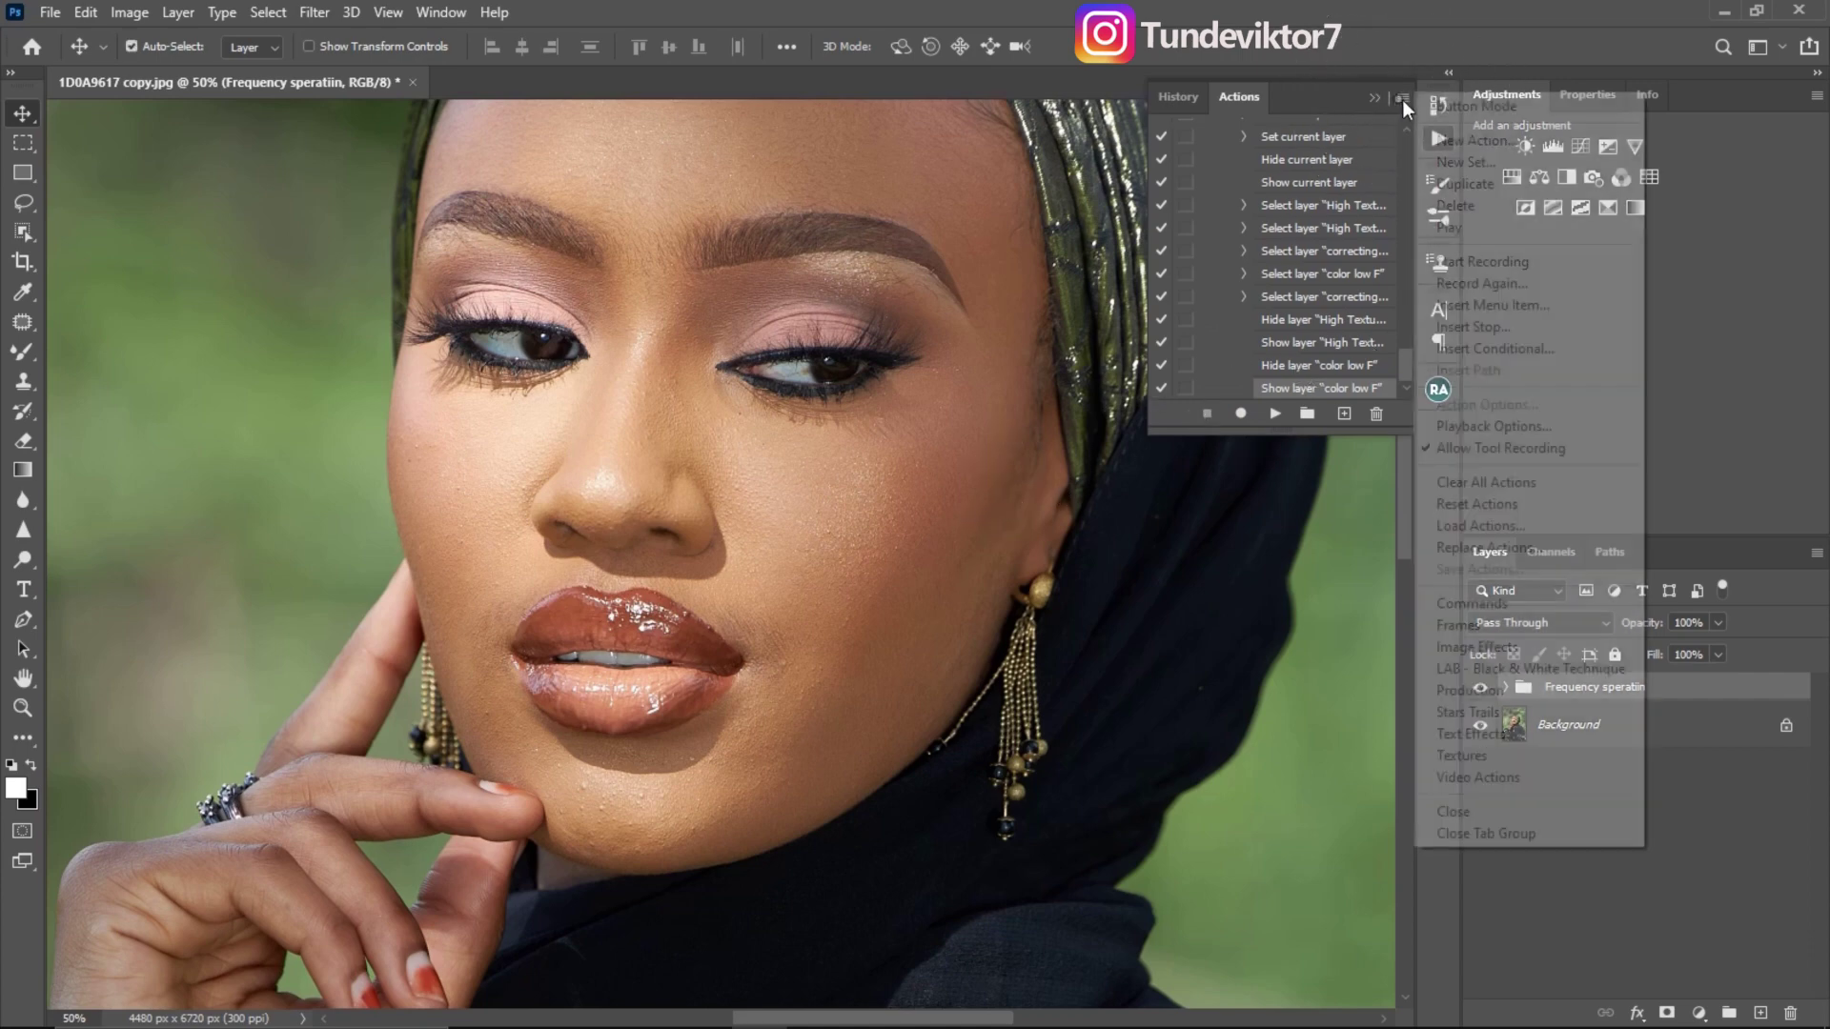
click(1455, 107)
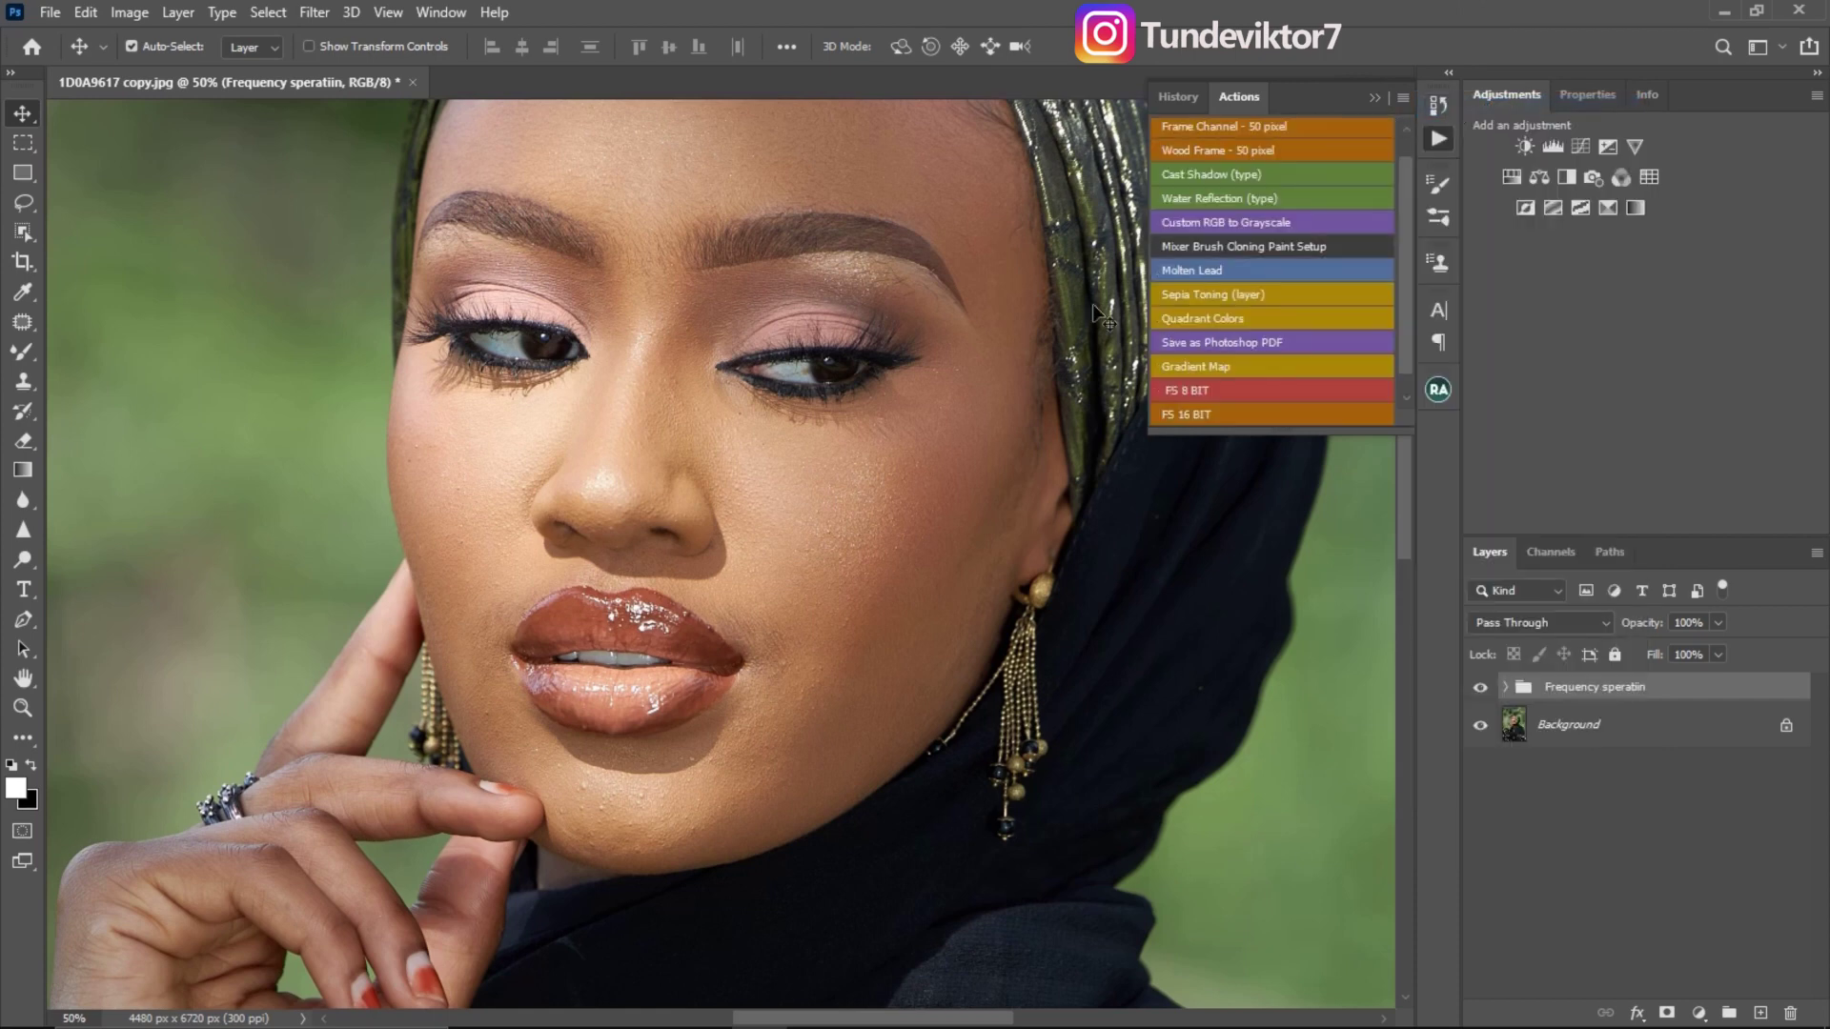
scroll(1405, 353, down, 1)
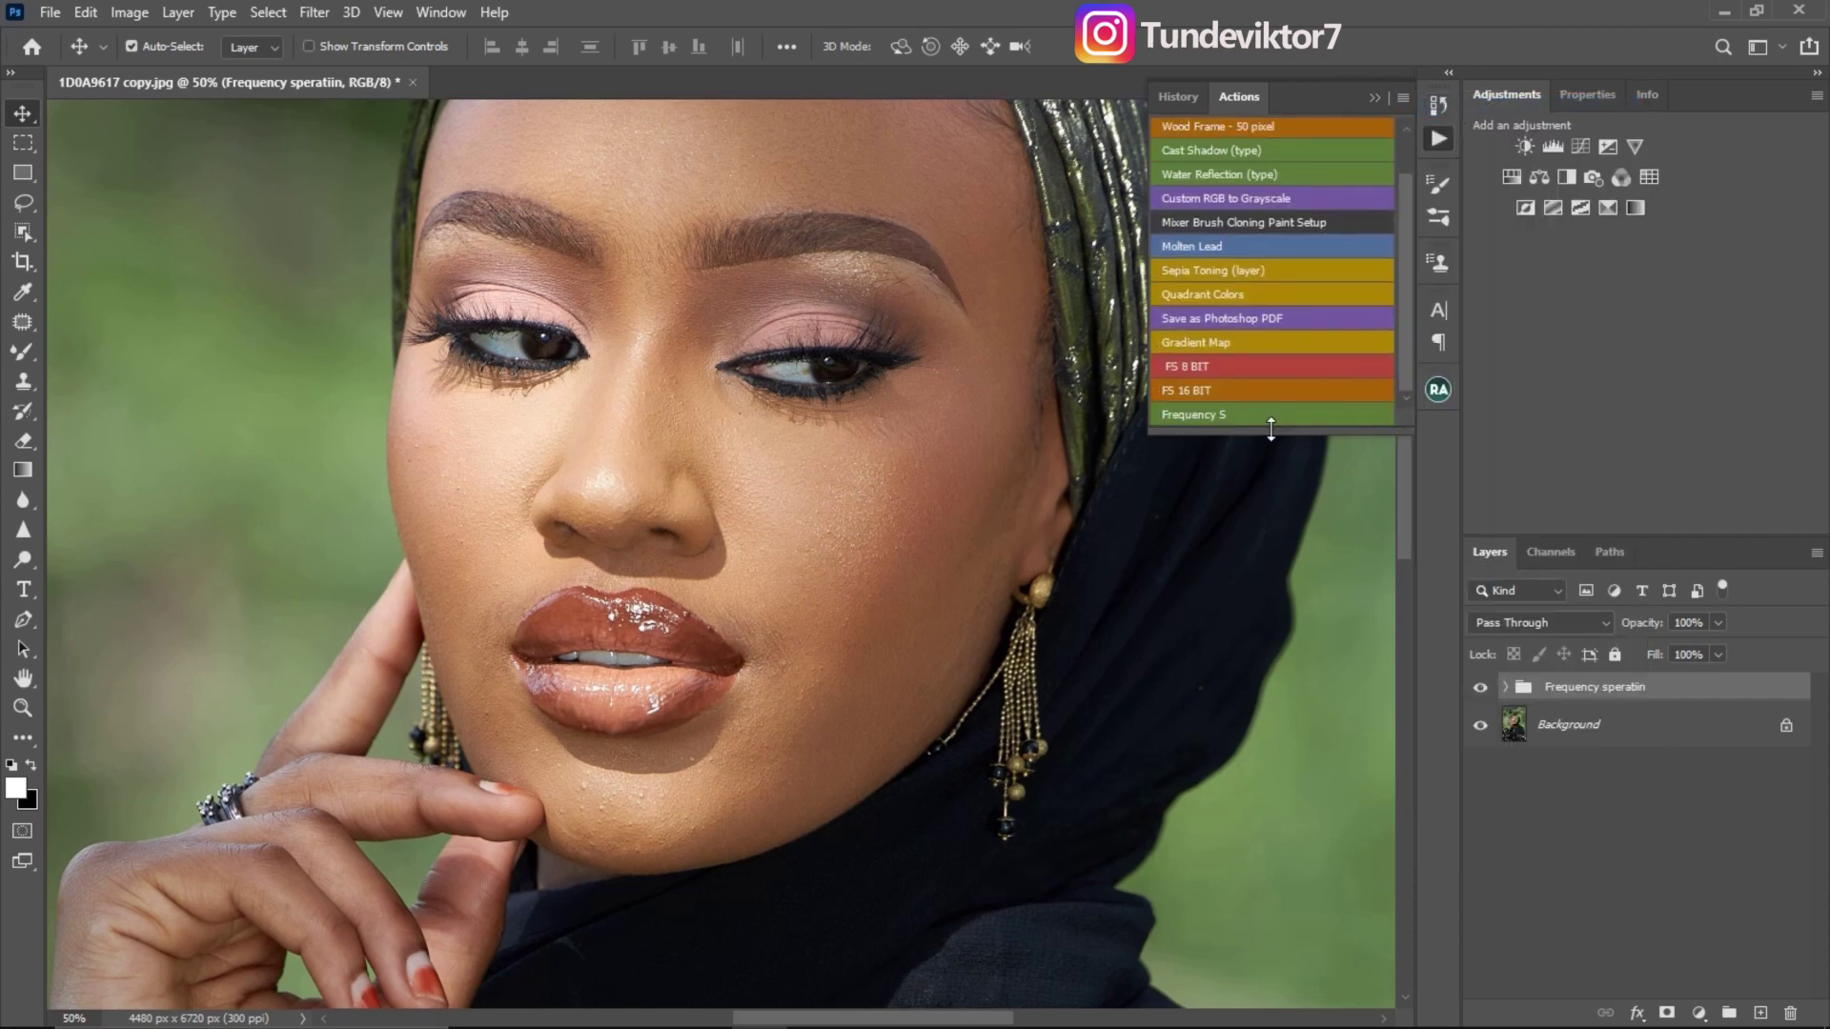
click(1199, 413)
click(1214, 416)
key(ctrl)
click(1210, 415)
click(1218, 415)
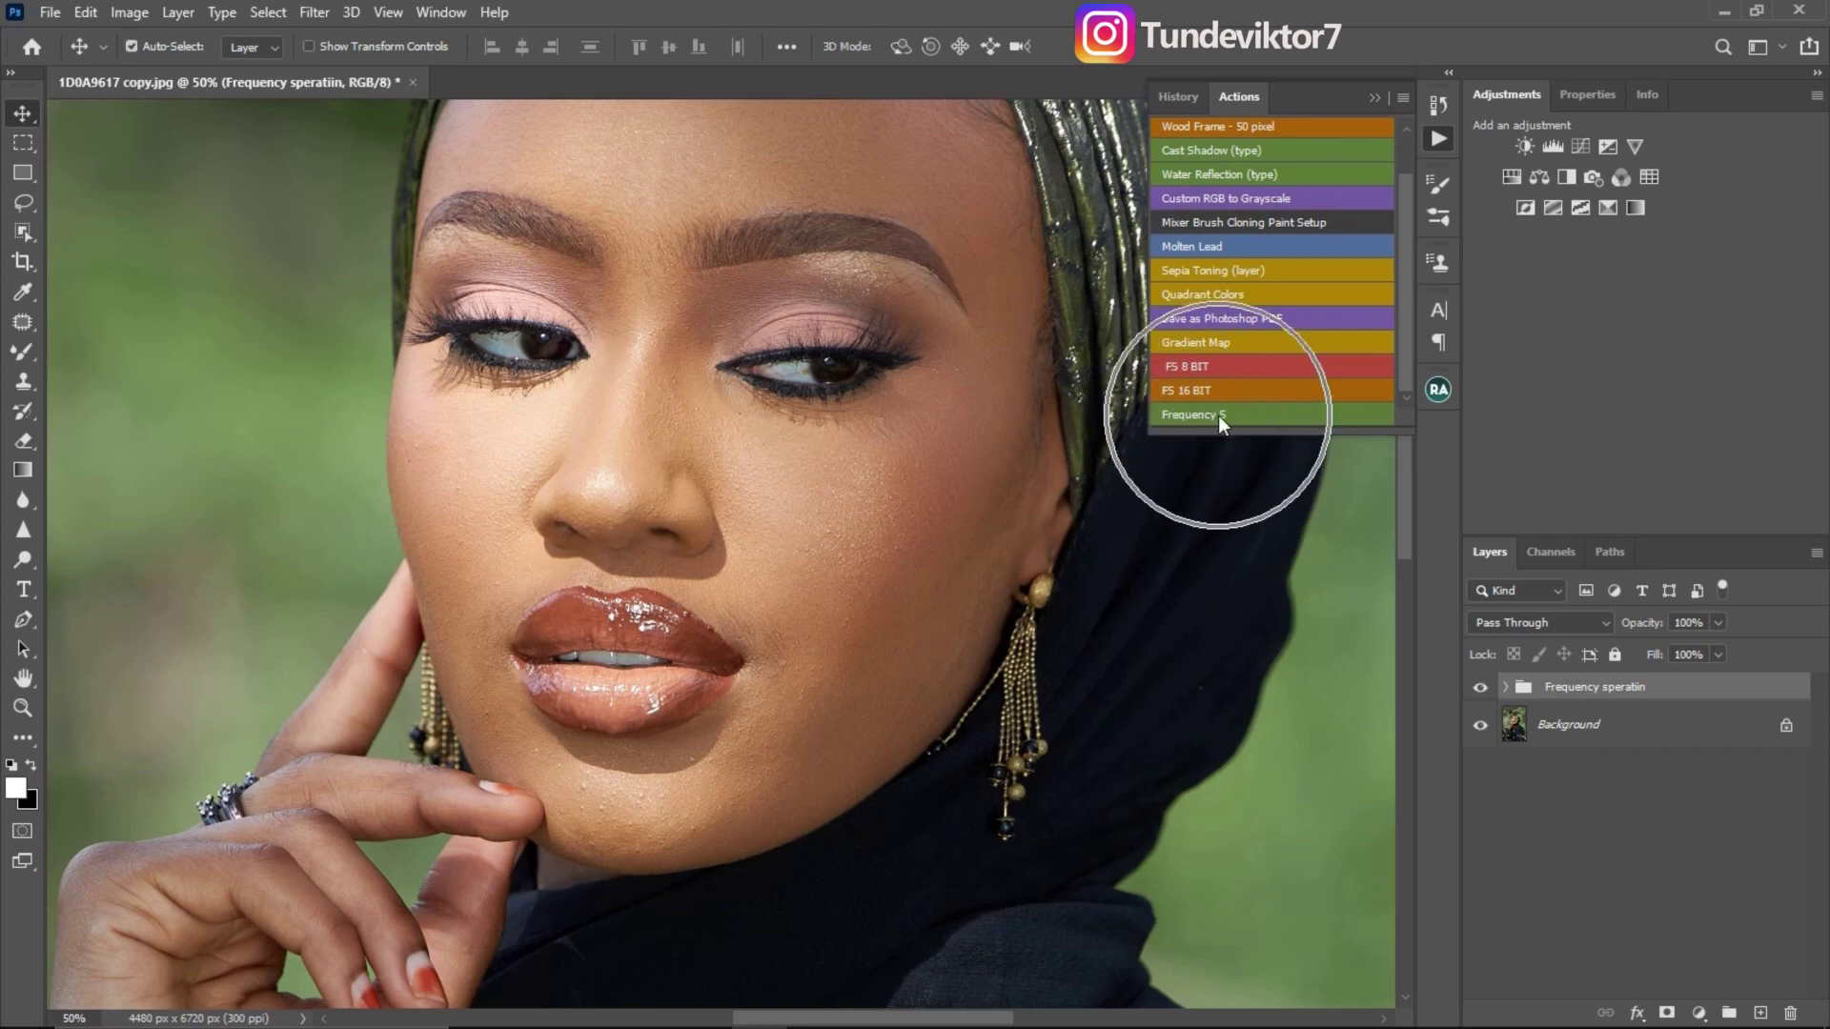
click(1210, 410)
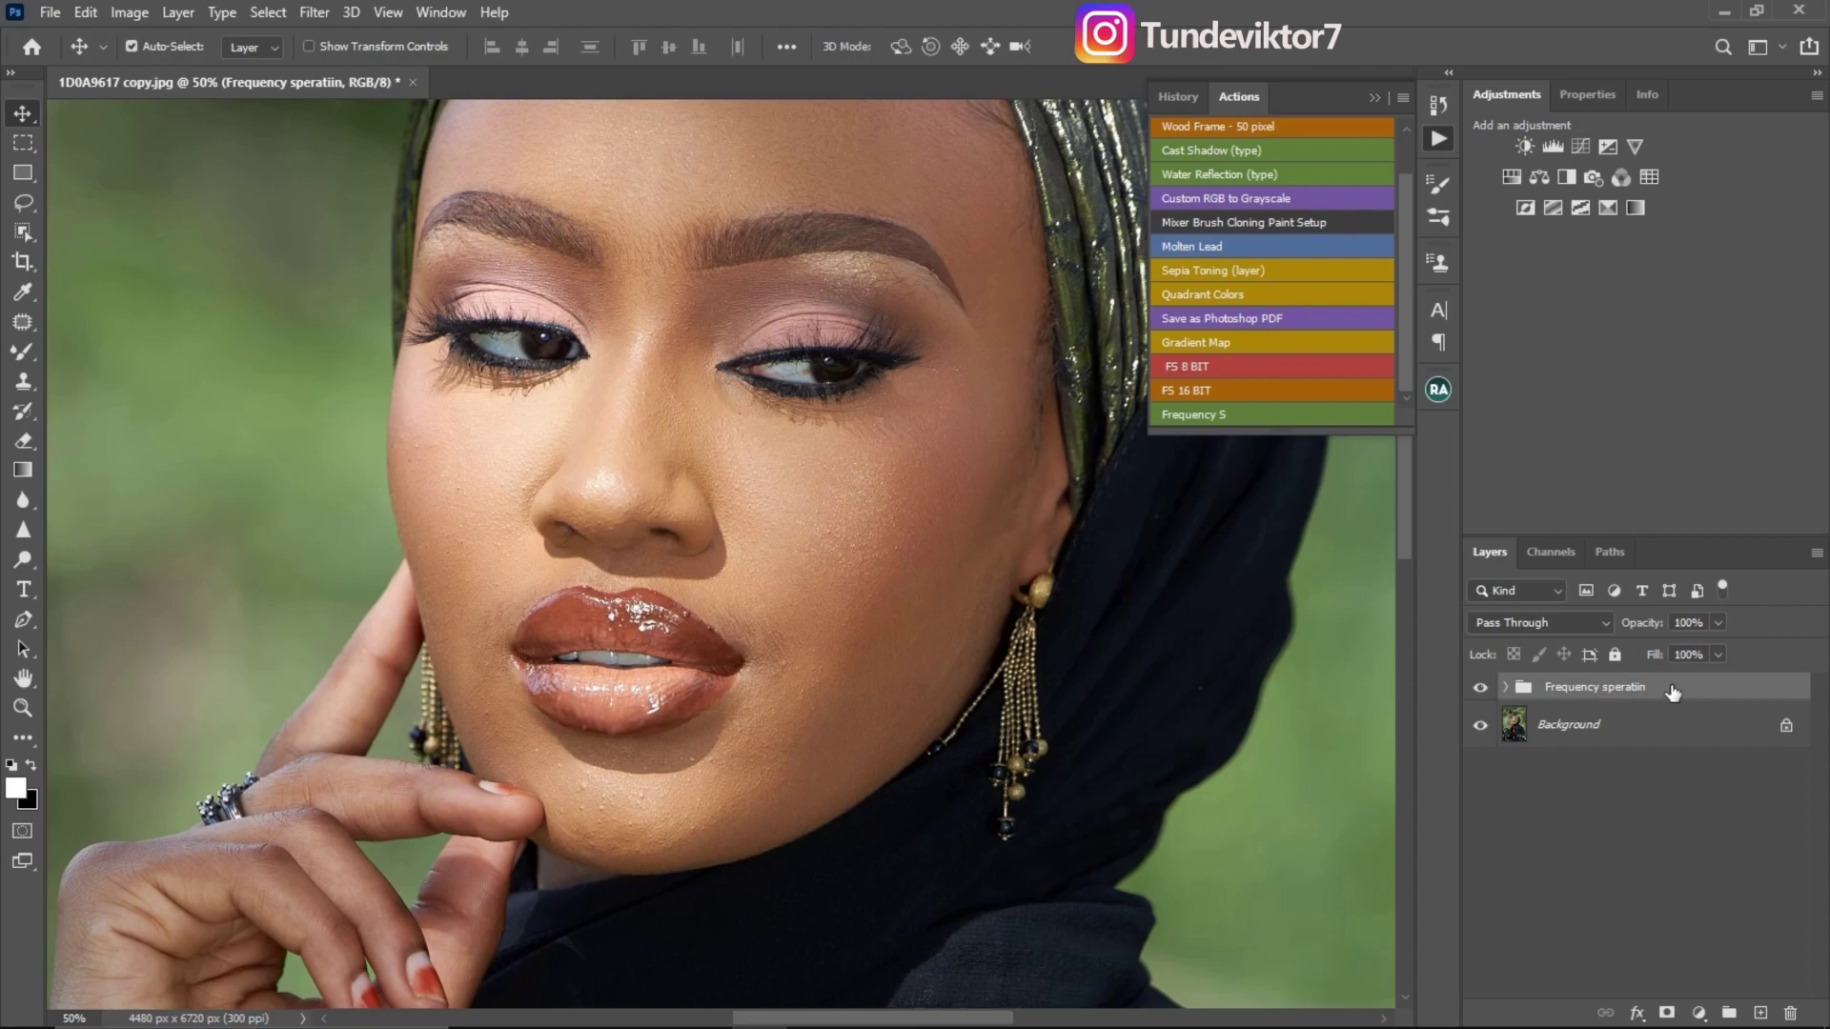
Delete the Frequency speratiin group and rebuild it by running the Frequency S action with a Gaussian Blur radius of 3 pixels
key(Delete)
key(z)
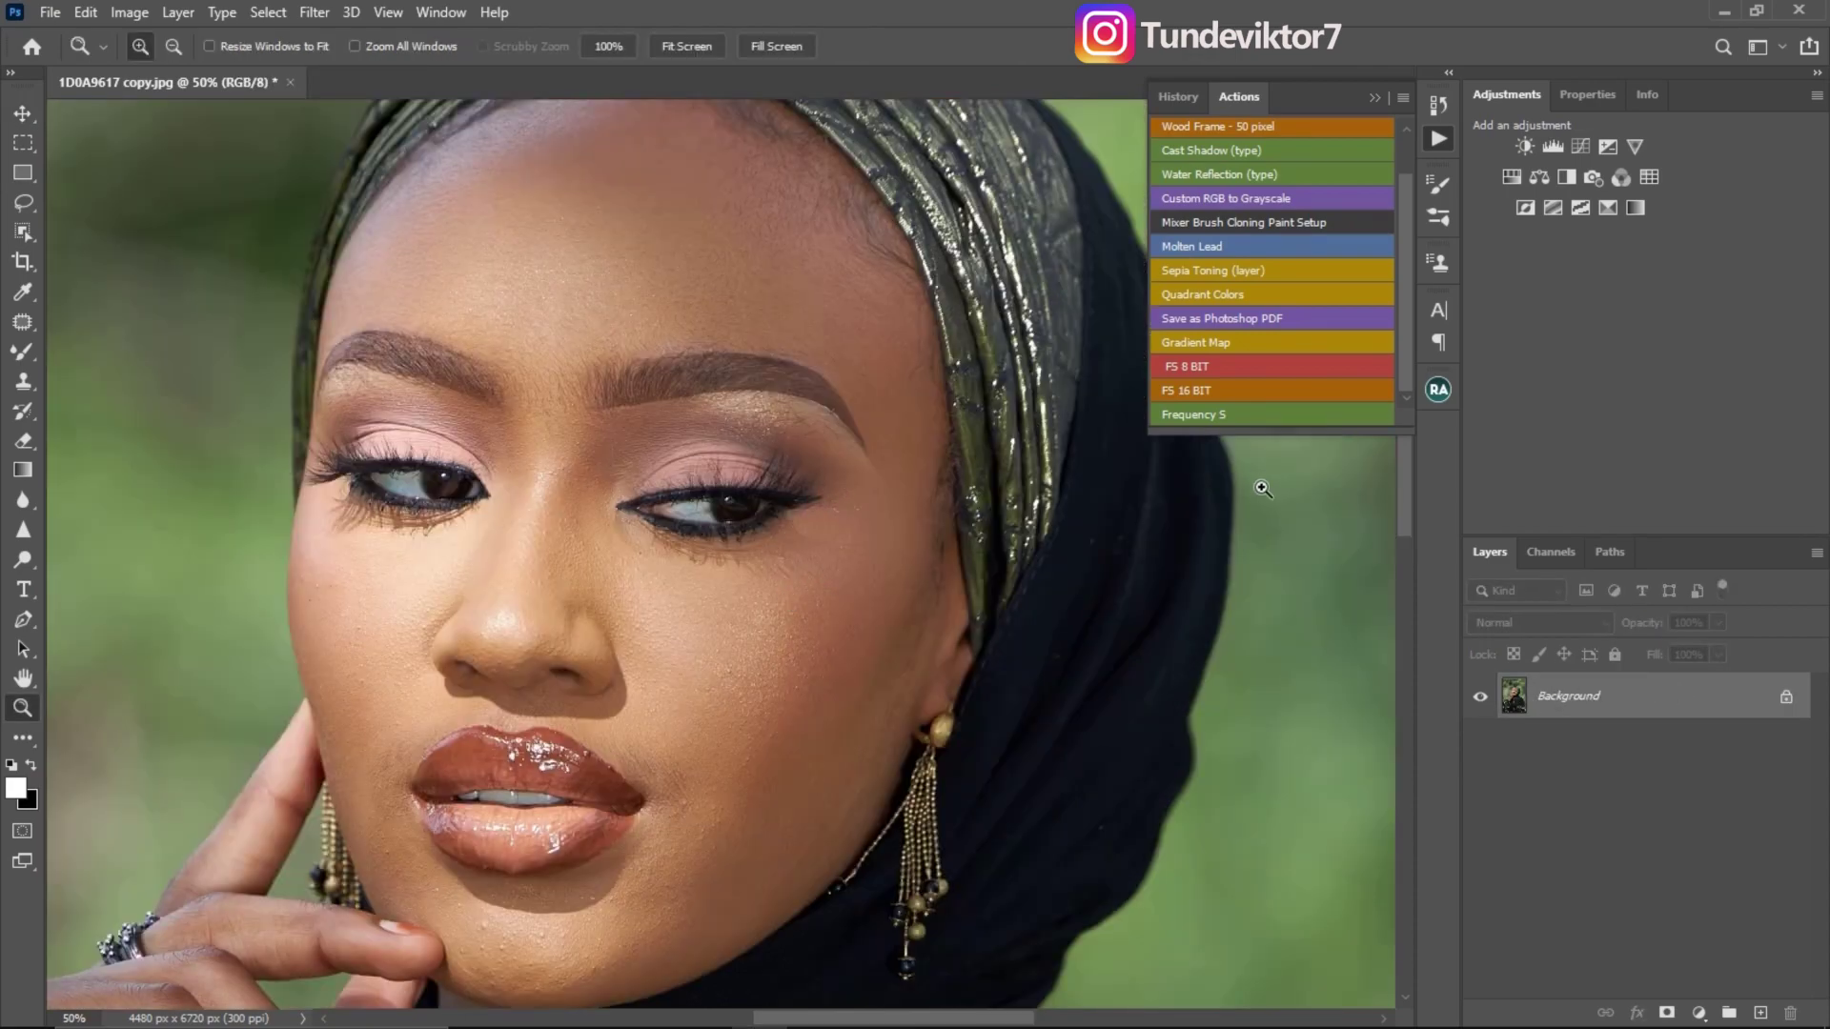
click(1220, 415)
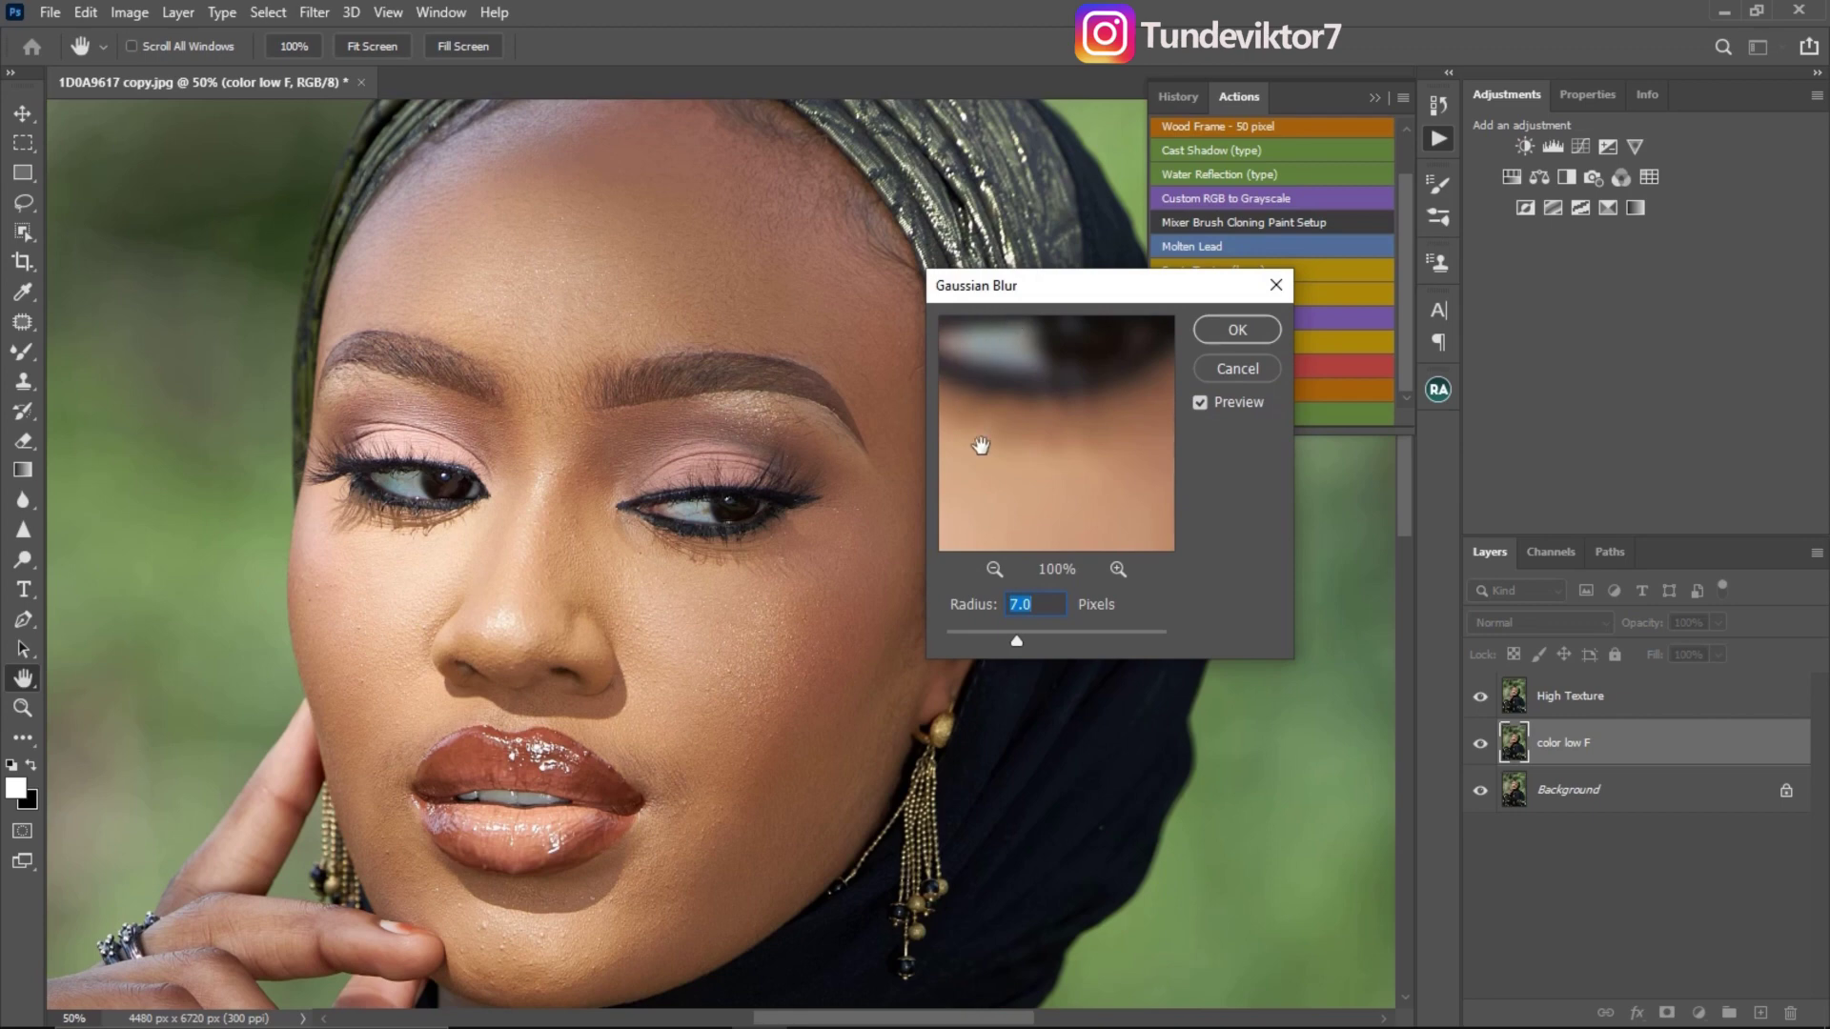
text(5)
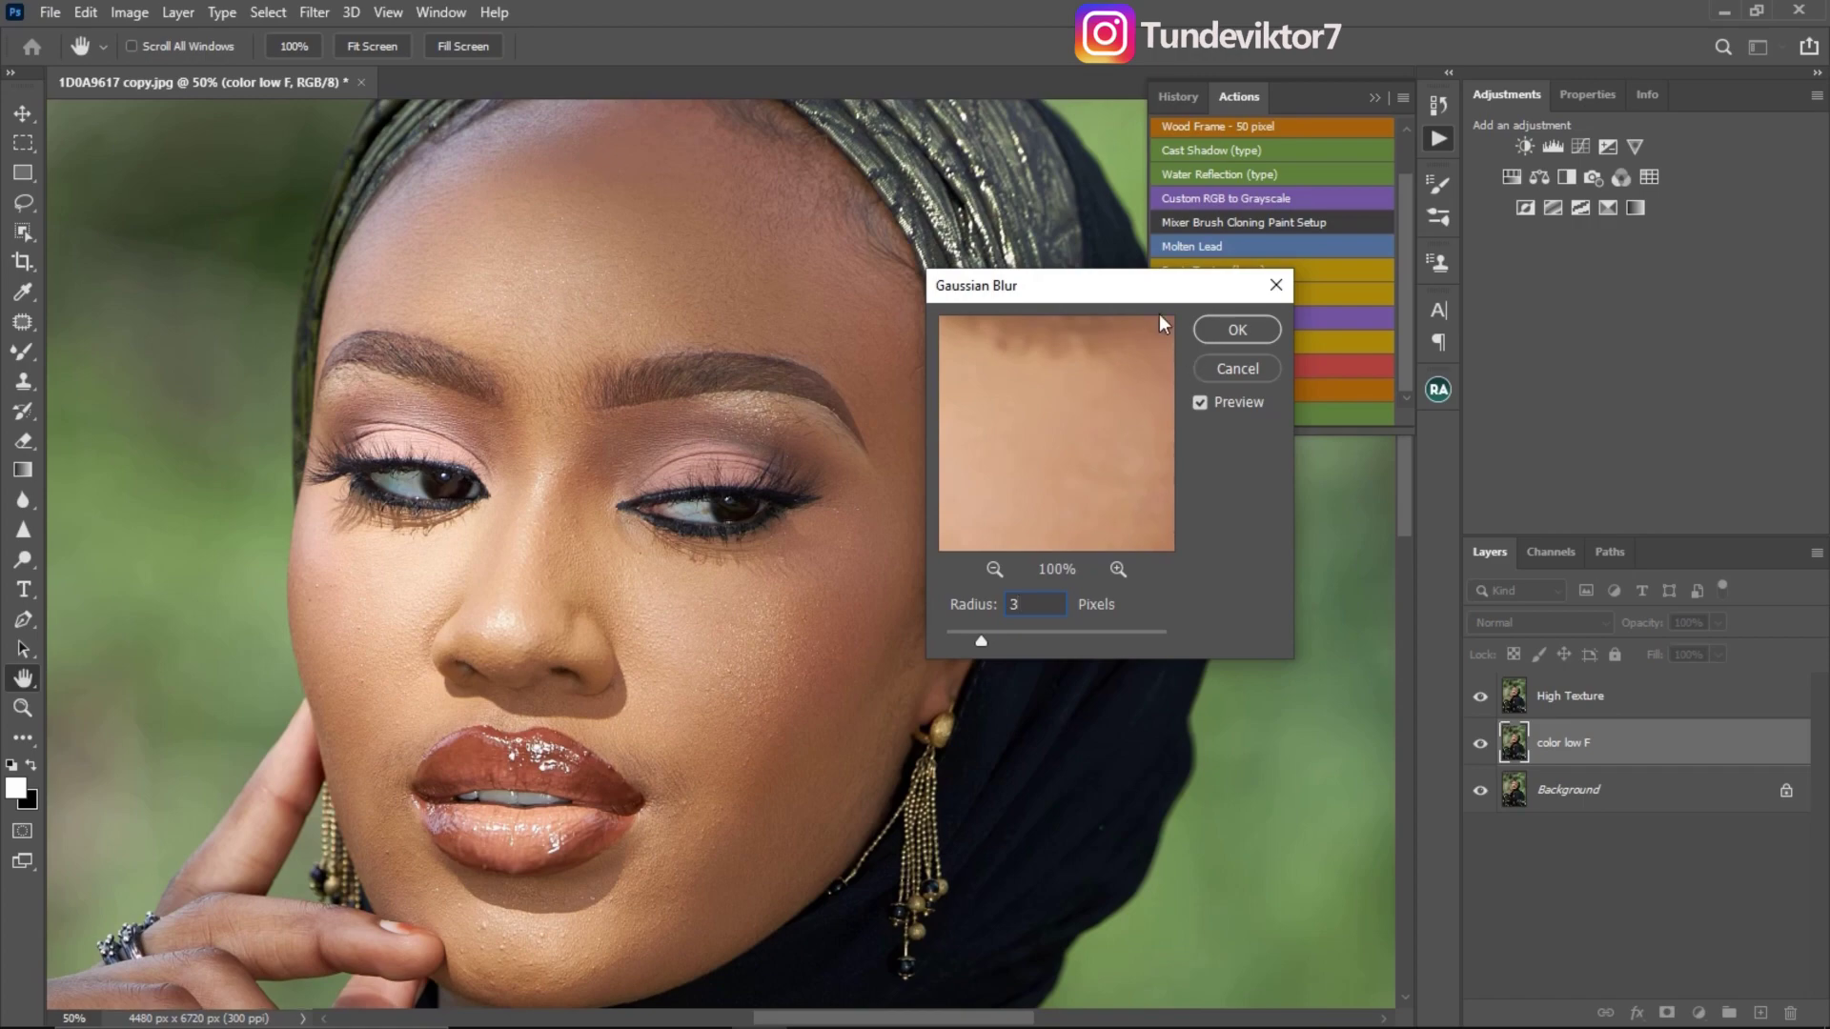
click(1230, 331)
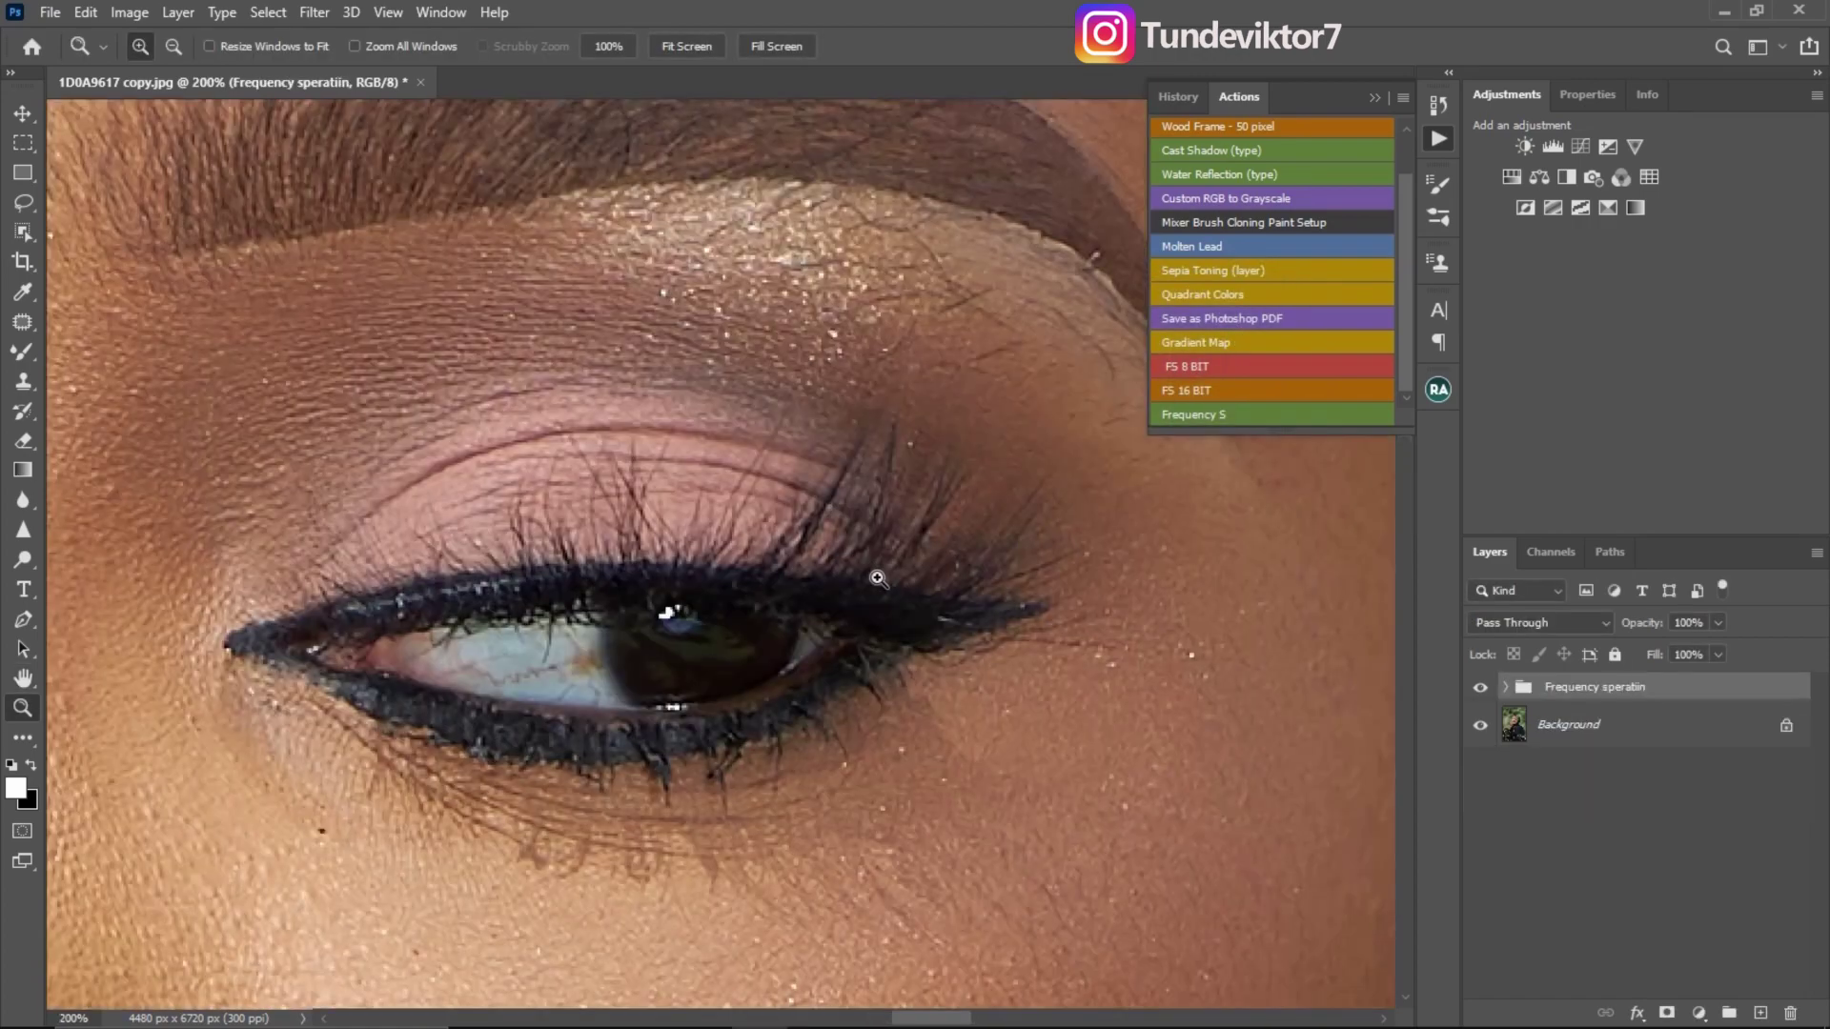
Inspect the skin and eye detail of the portrait up close and at full-face view
click(867, 574)
alt+click(867, 572)
alt+click(857, 570)
alt+click(853, 568)
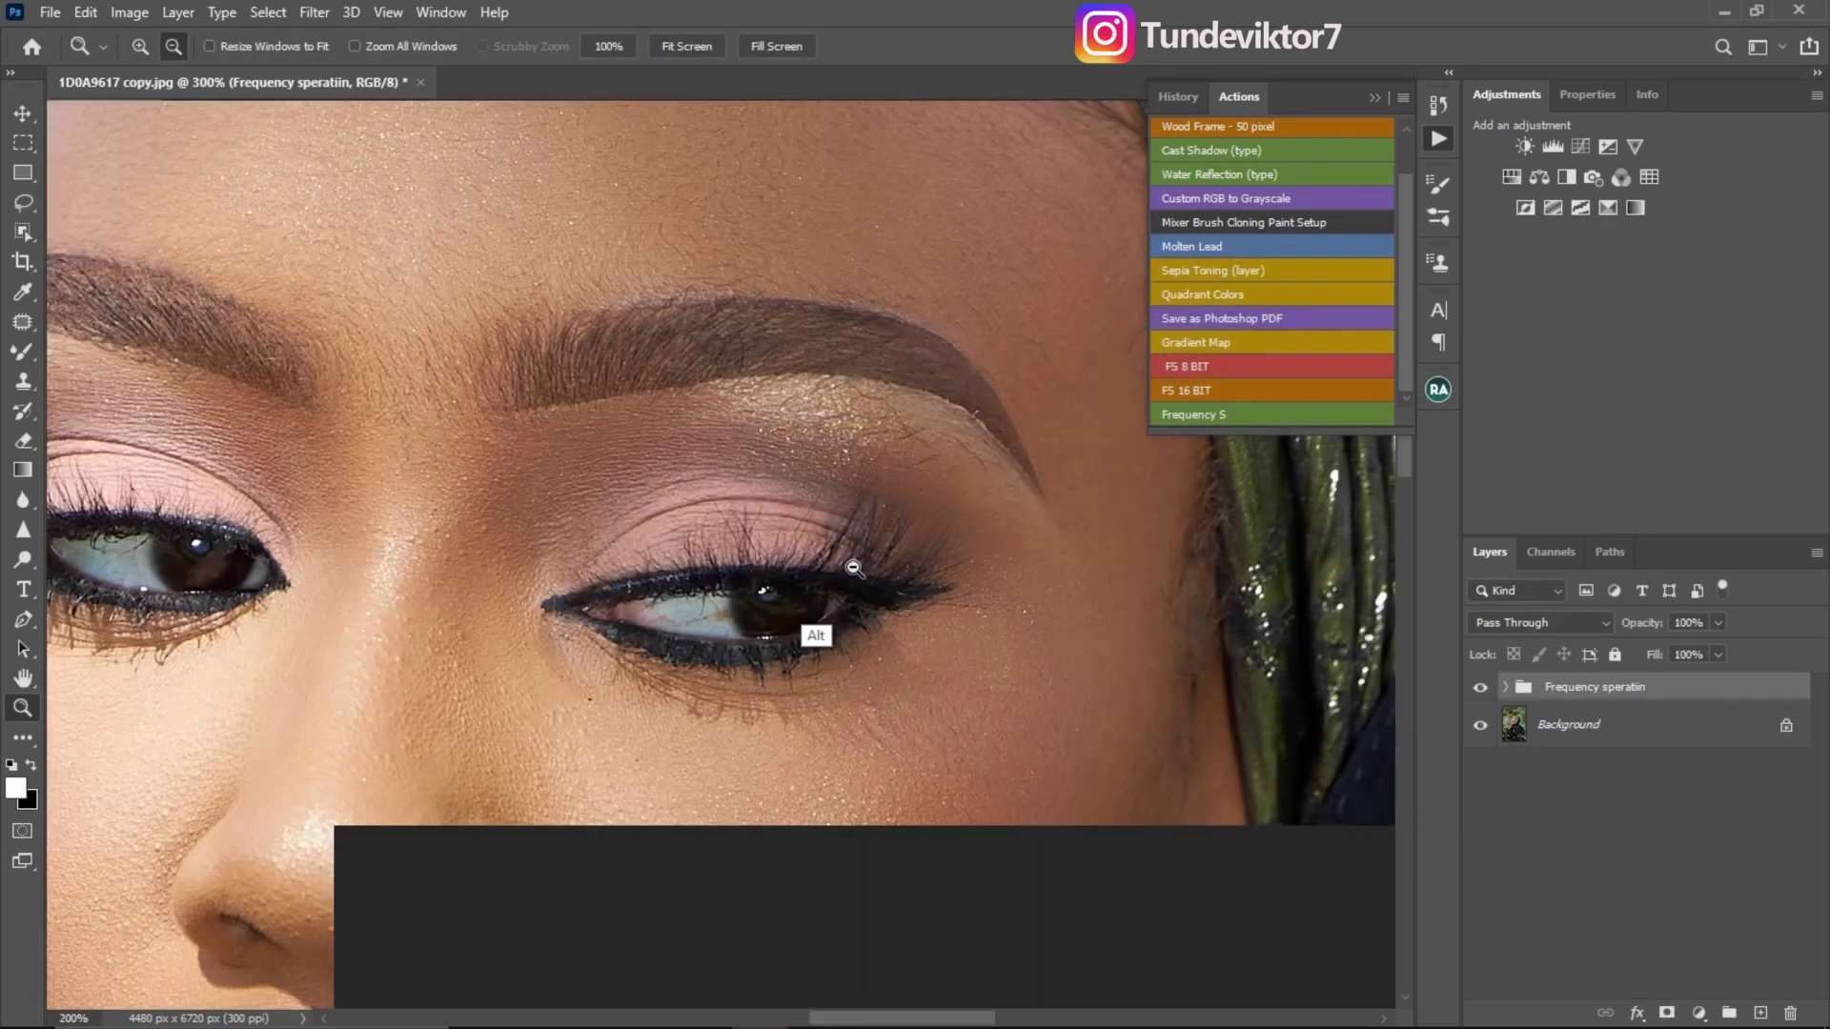
alt+click(854, 568)
alt+click(848, 624)
alt+click(848, 624)
Blend the facial skin tones on the correcting tone layer with the Mixer Brush while High Texture is hidden, and show High Texture again
click(1506, 686)
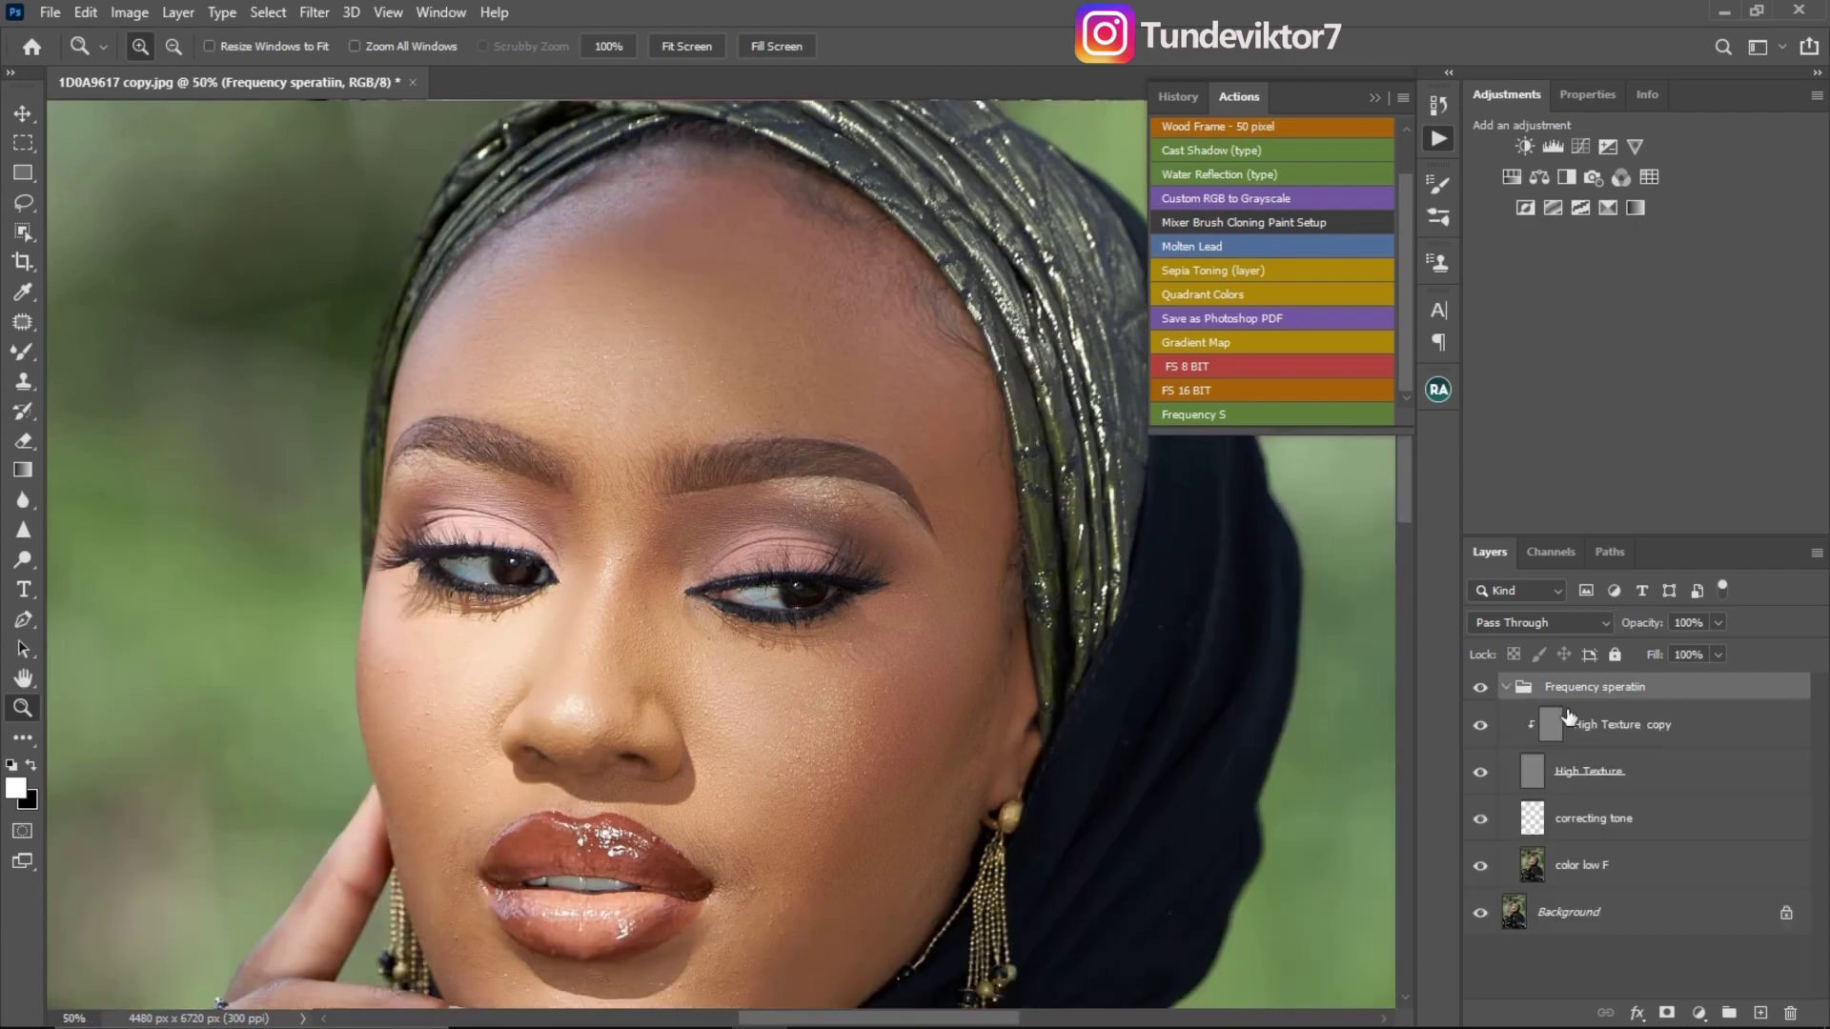
click(1544, 821)
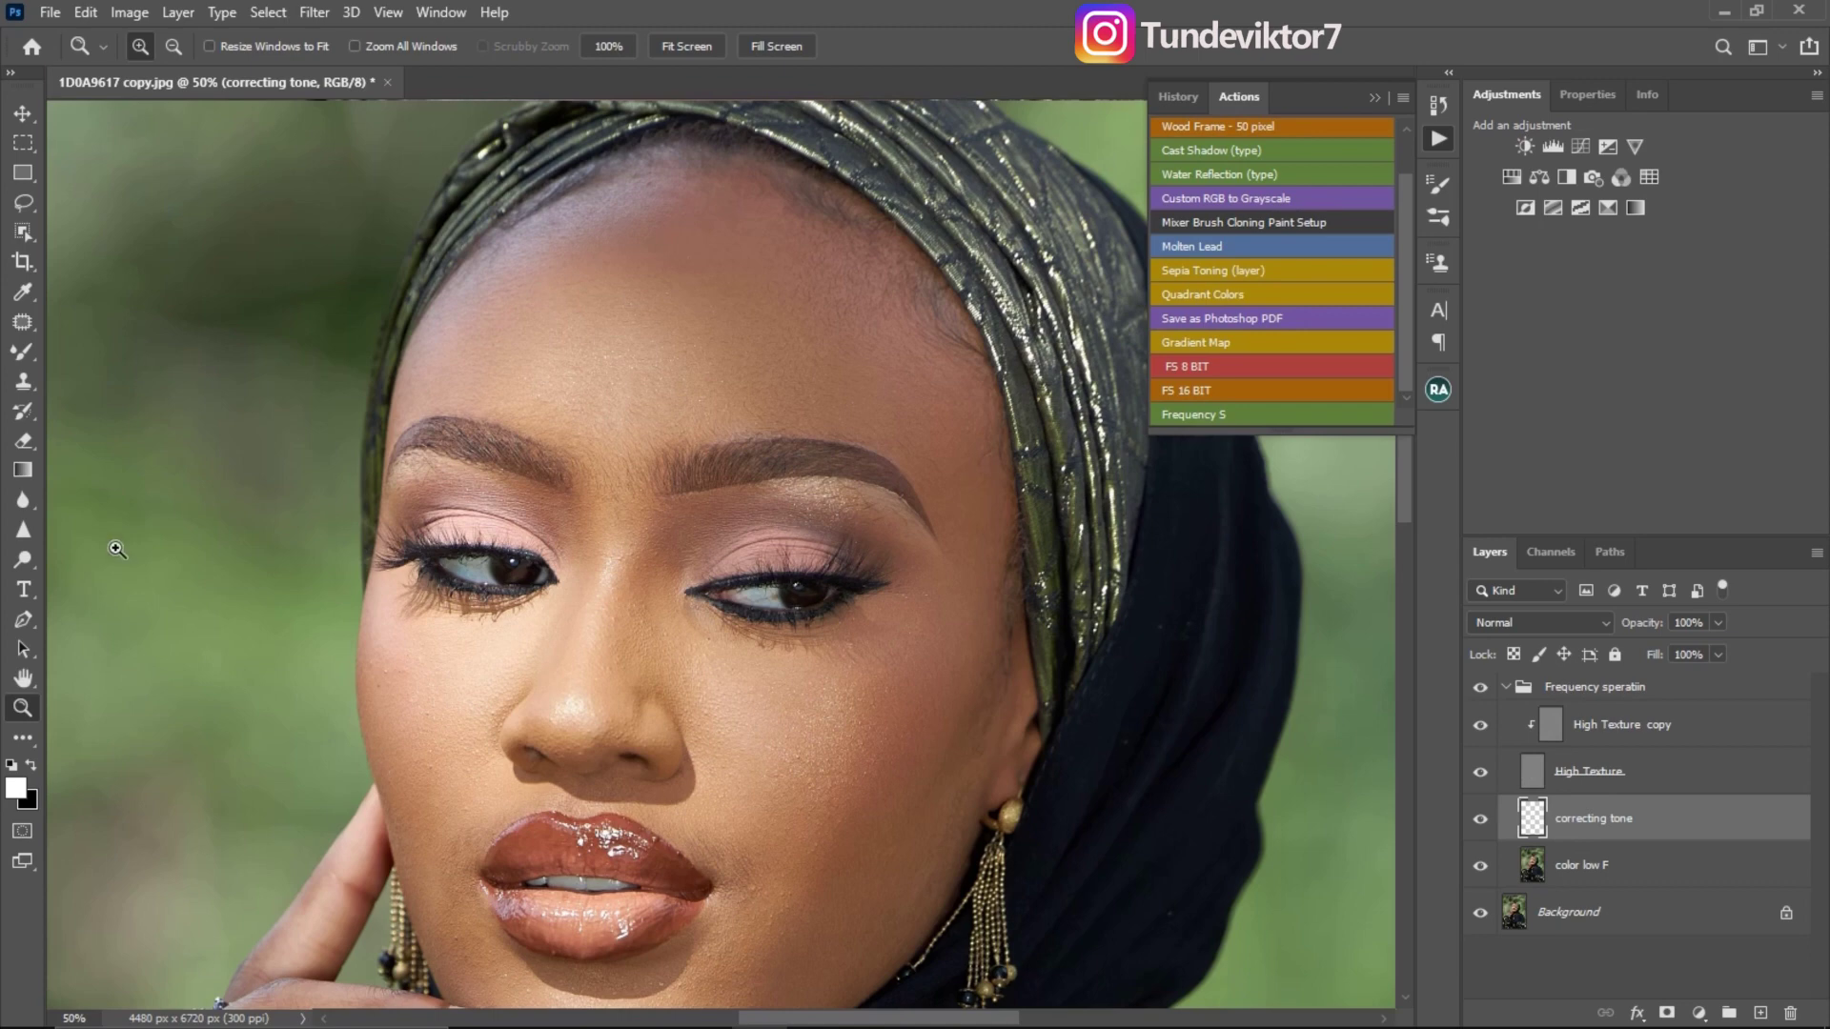
click(23, 351)
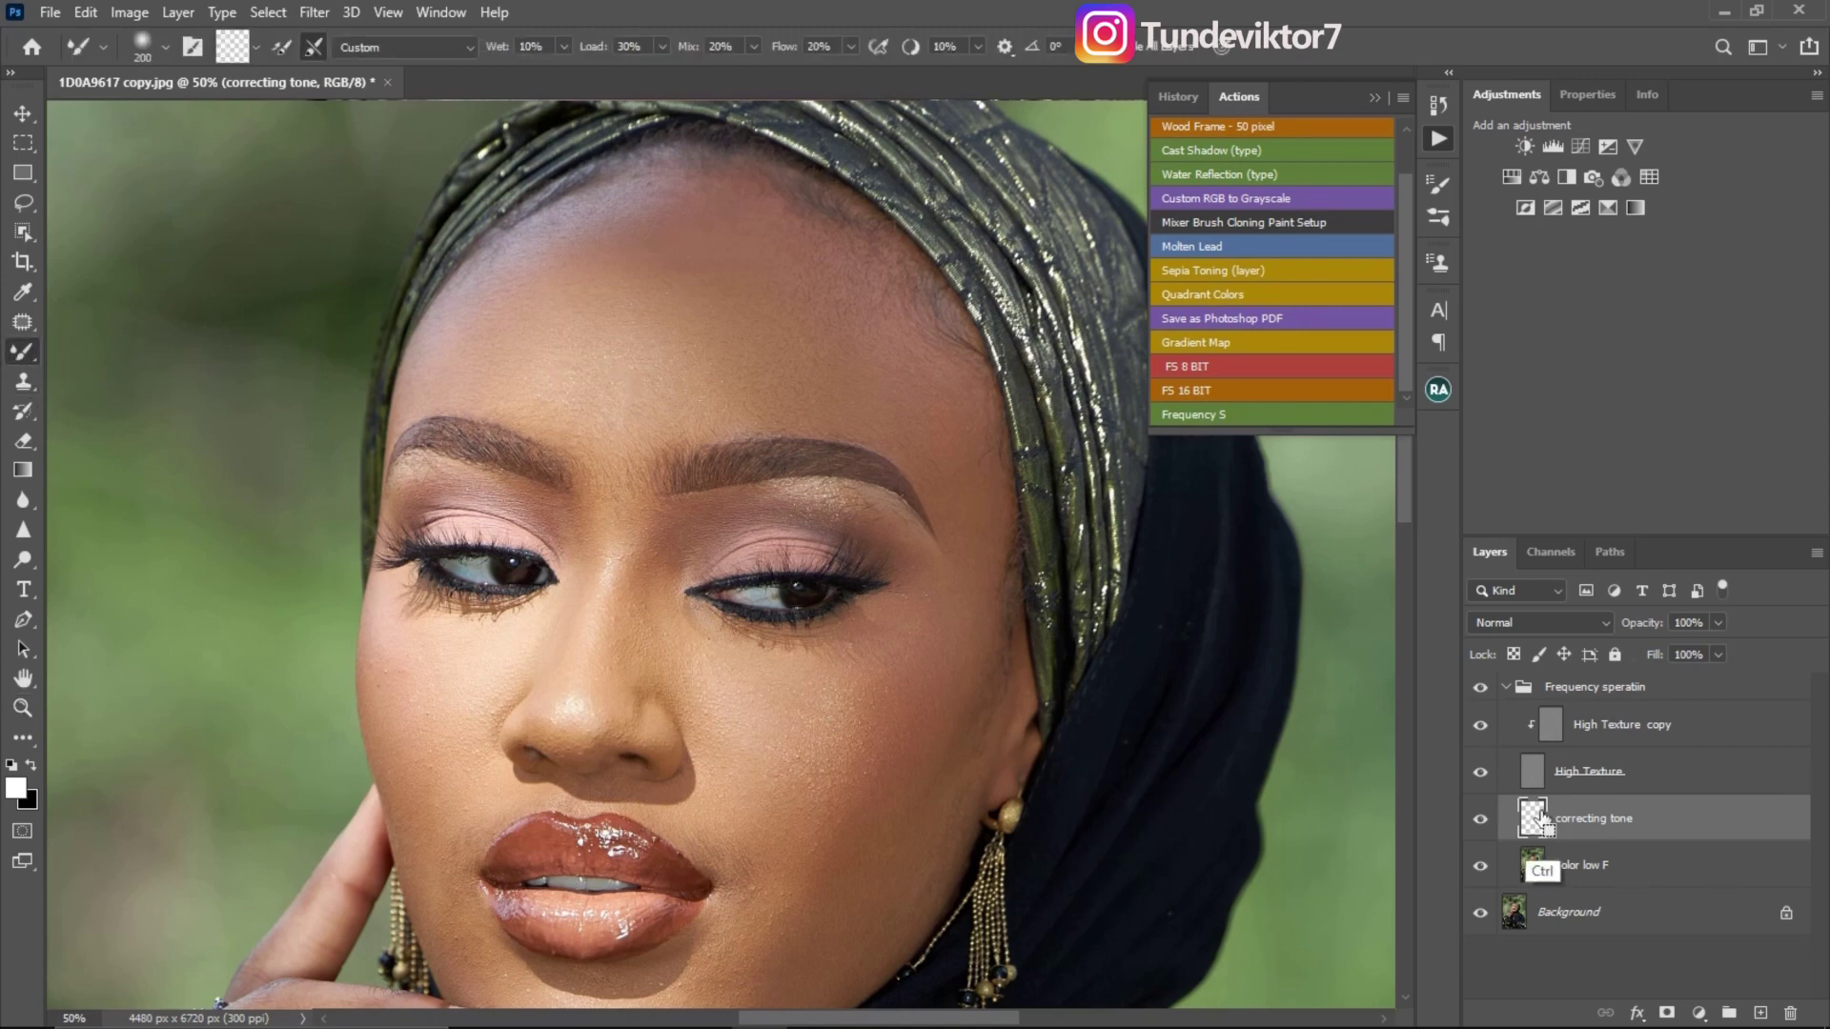
key(ctrl)
key(ctrl)
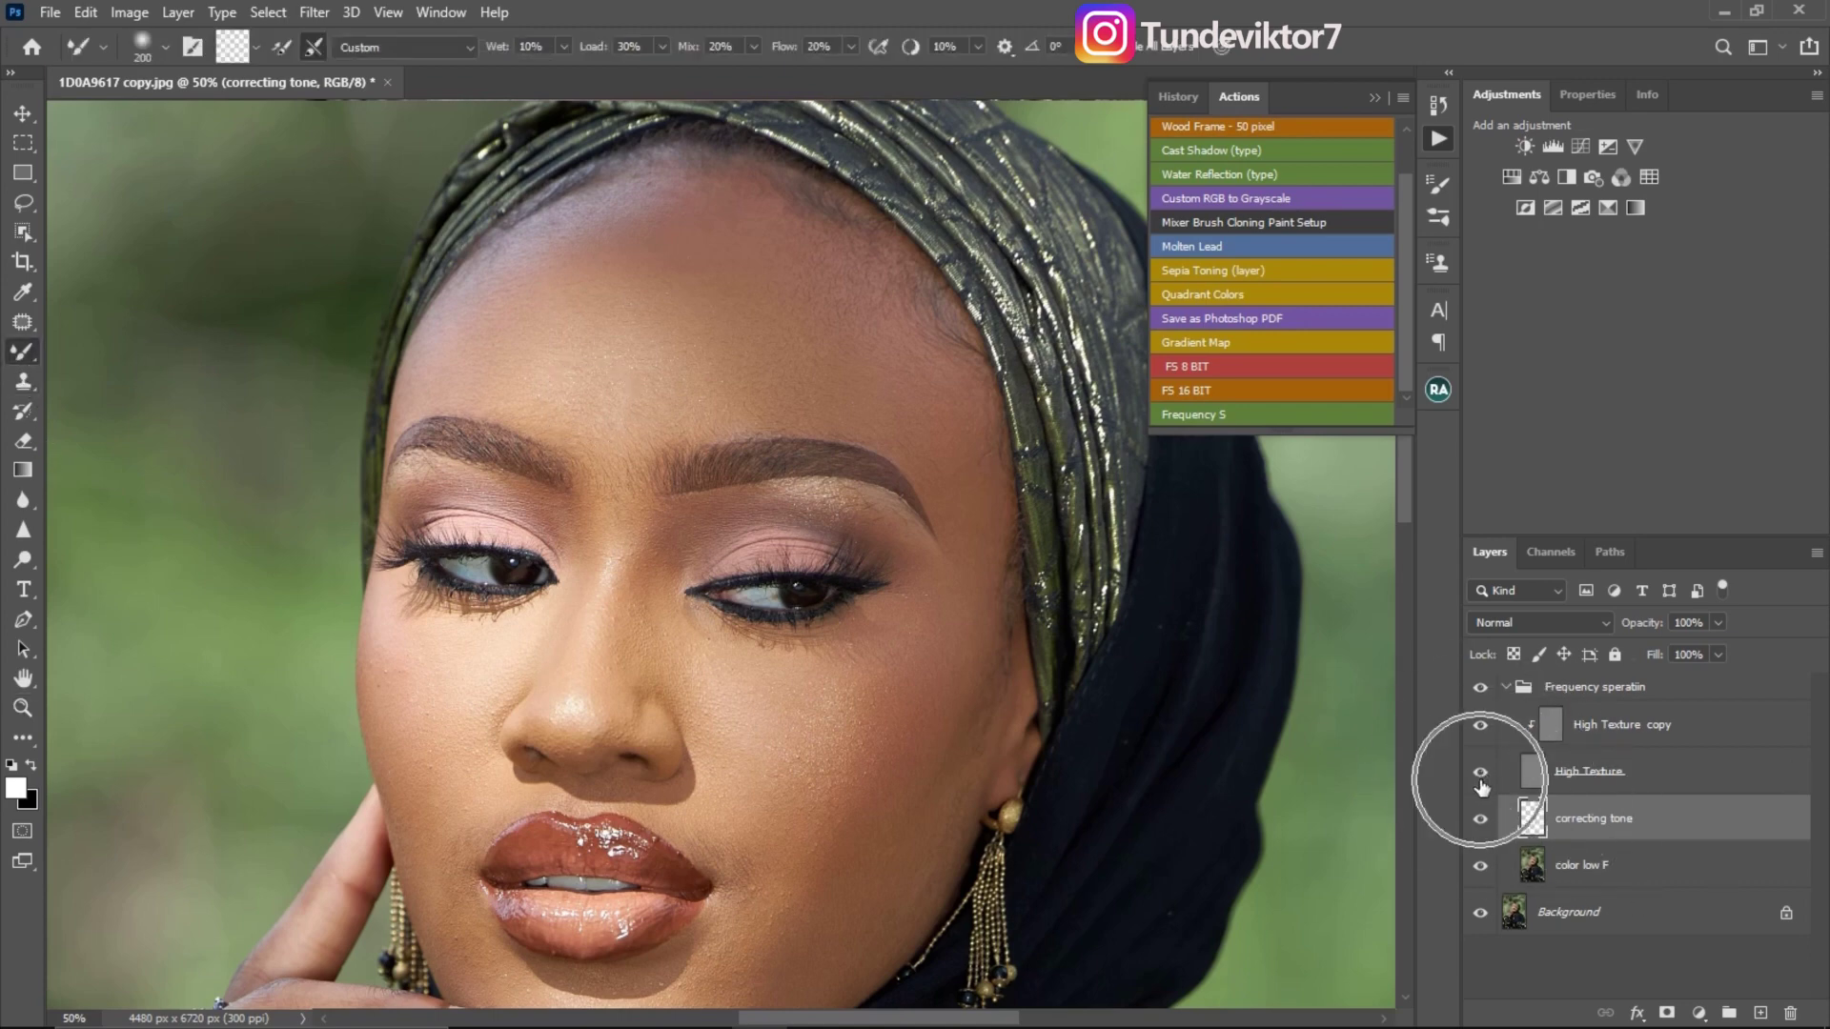
click(1480, 781)
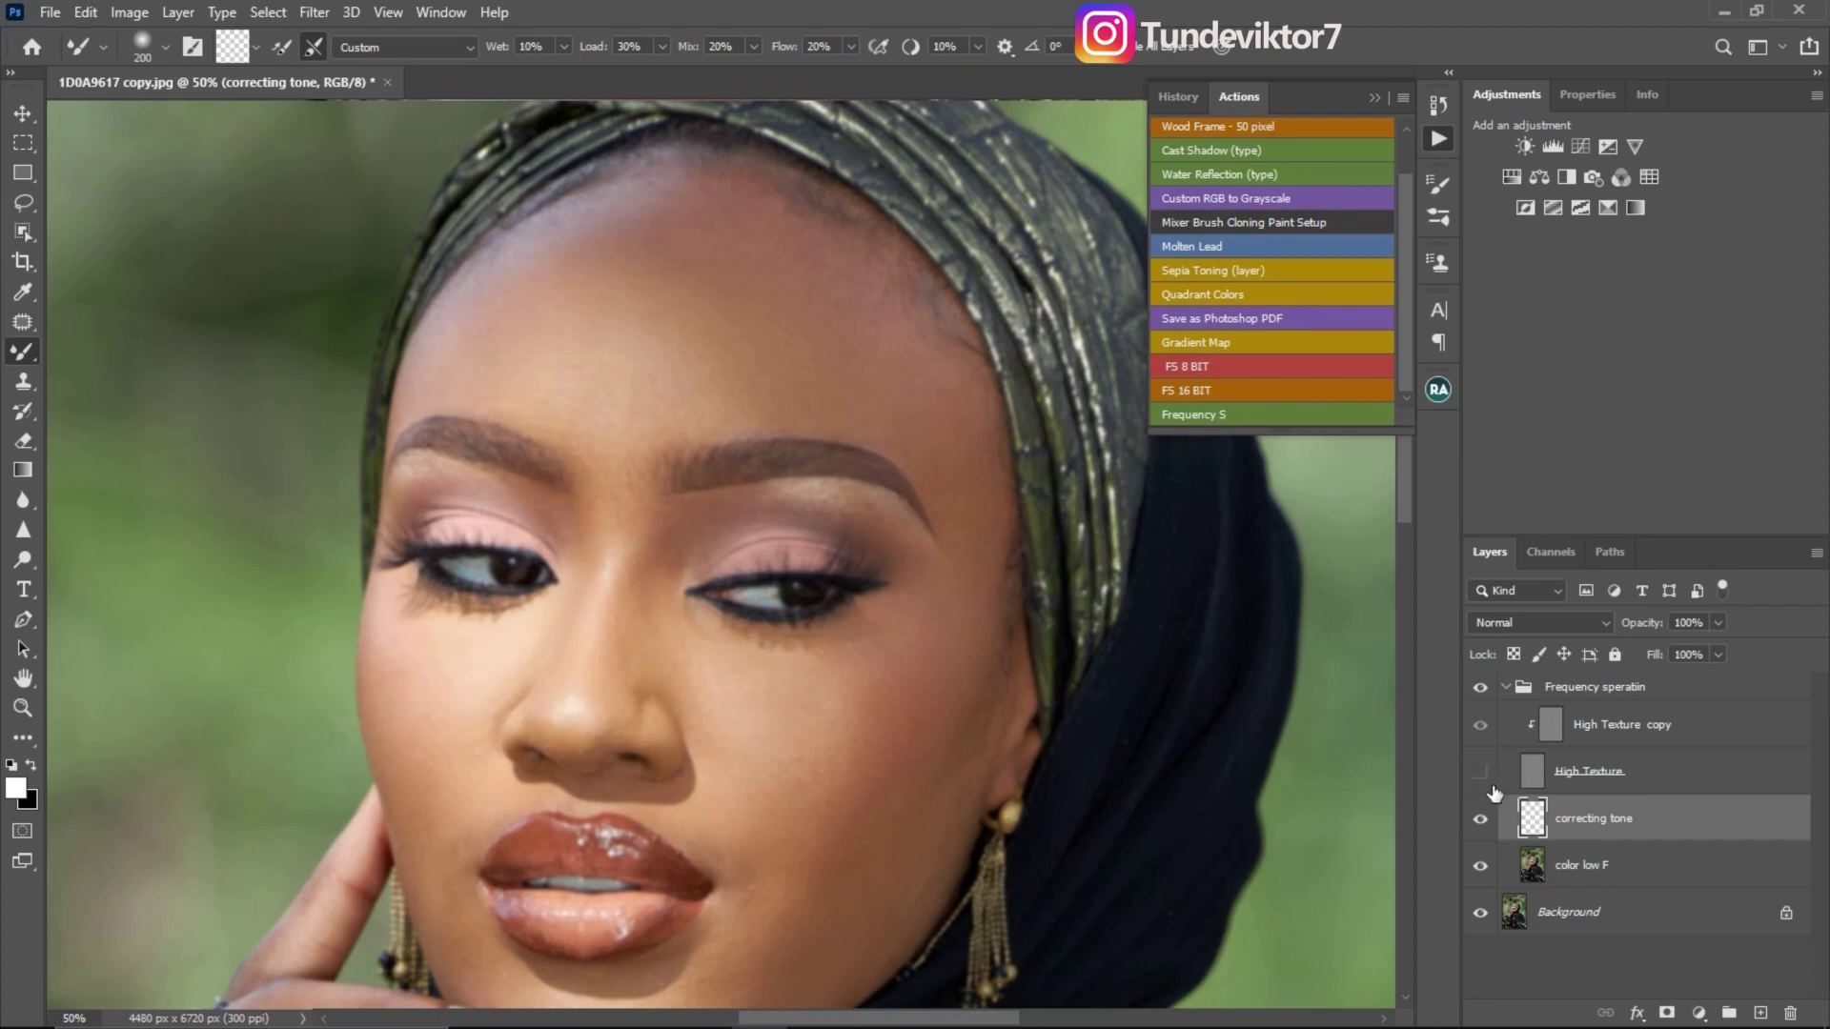
drag(682, 425, 672, 319)
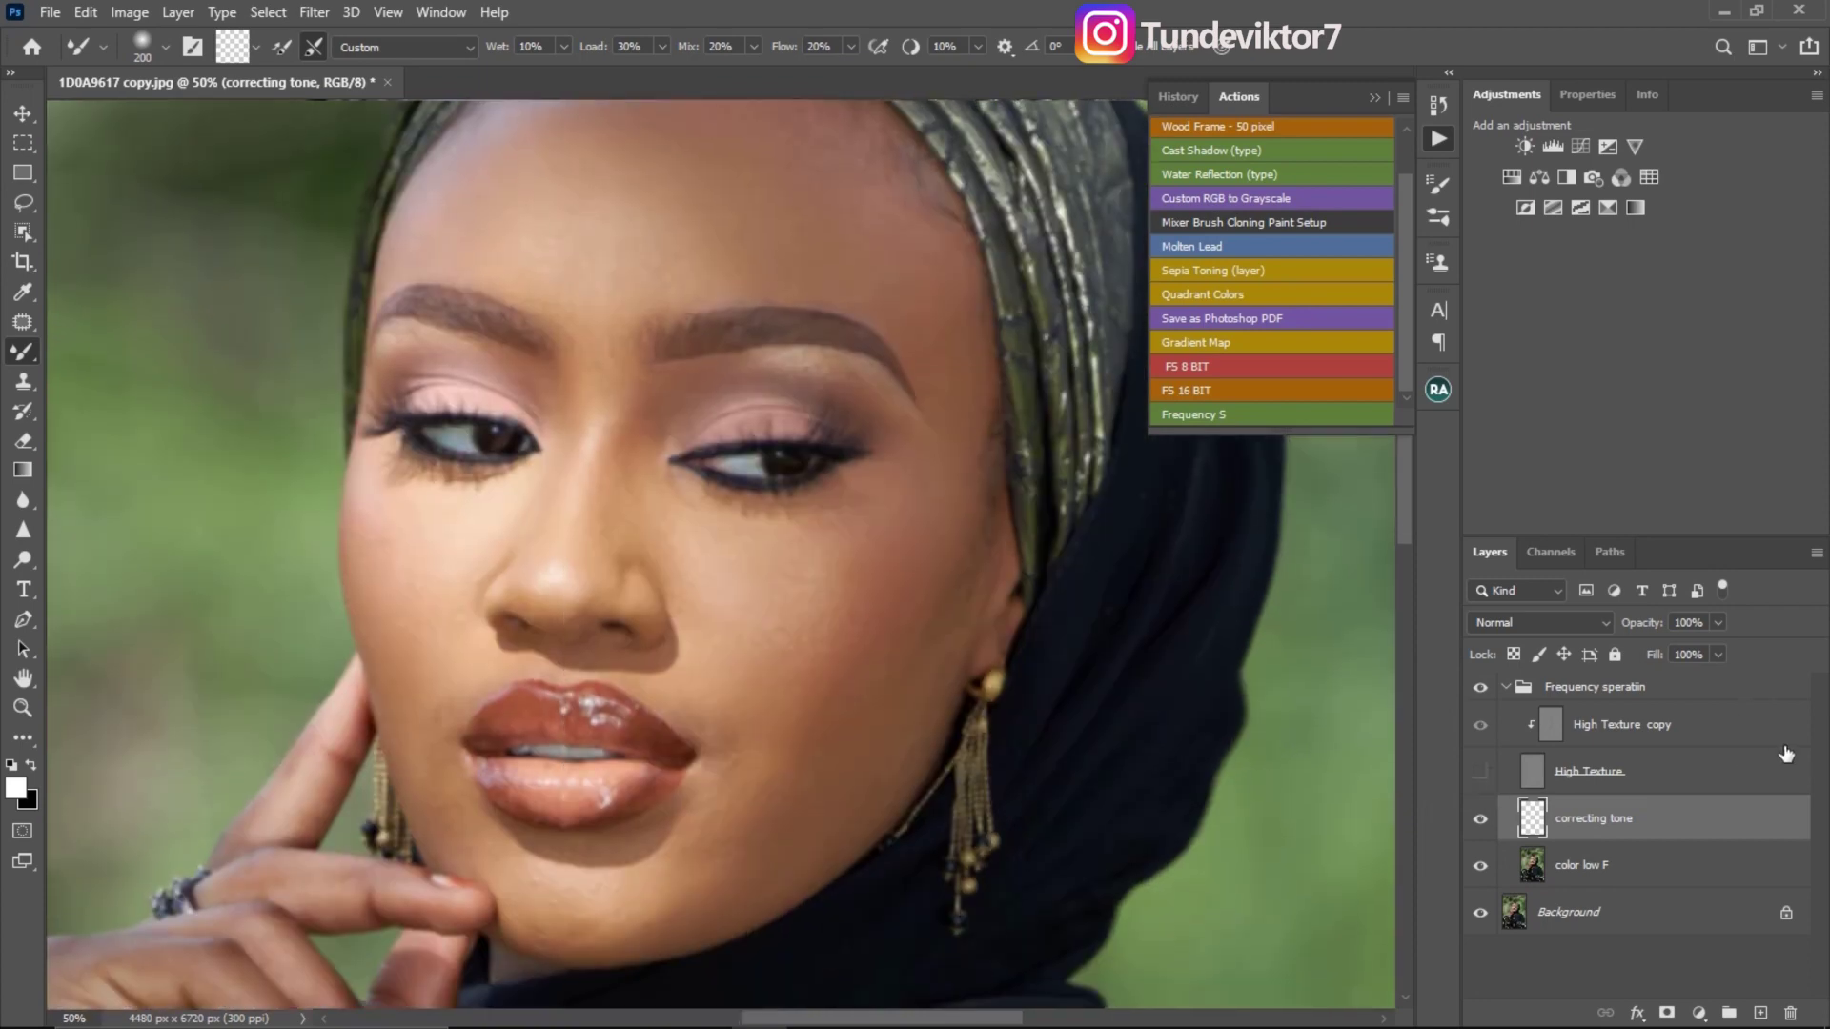
key(ctrl)
key(ctrl)
key(bracketleft)
key(bracketleft)
key(bracketright)
key(bracketright)
key(bracketright)
key(bracketright)
key(bracketleft)
key(bracketleft)
key(bracketleft)
key(bracketleft)
key(bracketright)
key(bracketright)
key(bracketright)
key(bracketleft)
key(bracketleft)
key(bracketleft)
key(bracketleft)
key(bracketright)
key(bracketright)
key(bracketright)
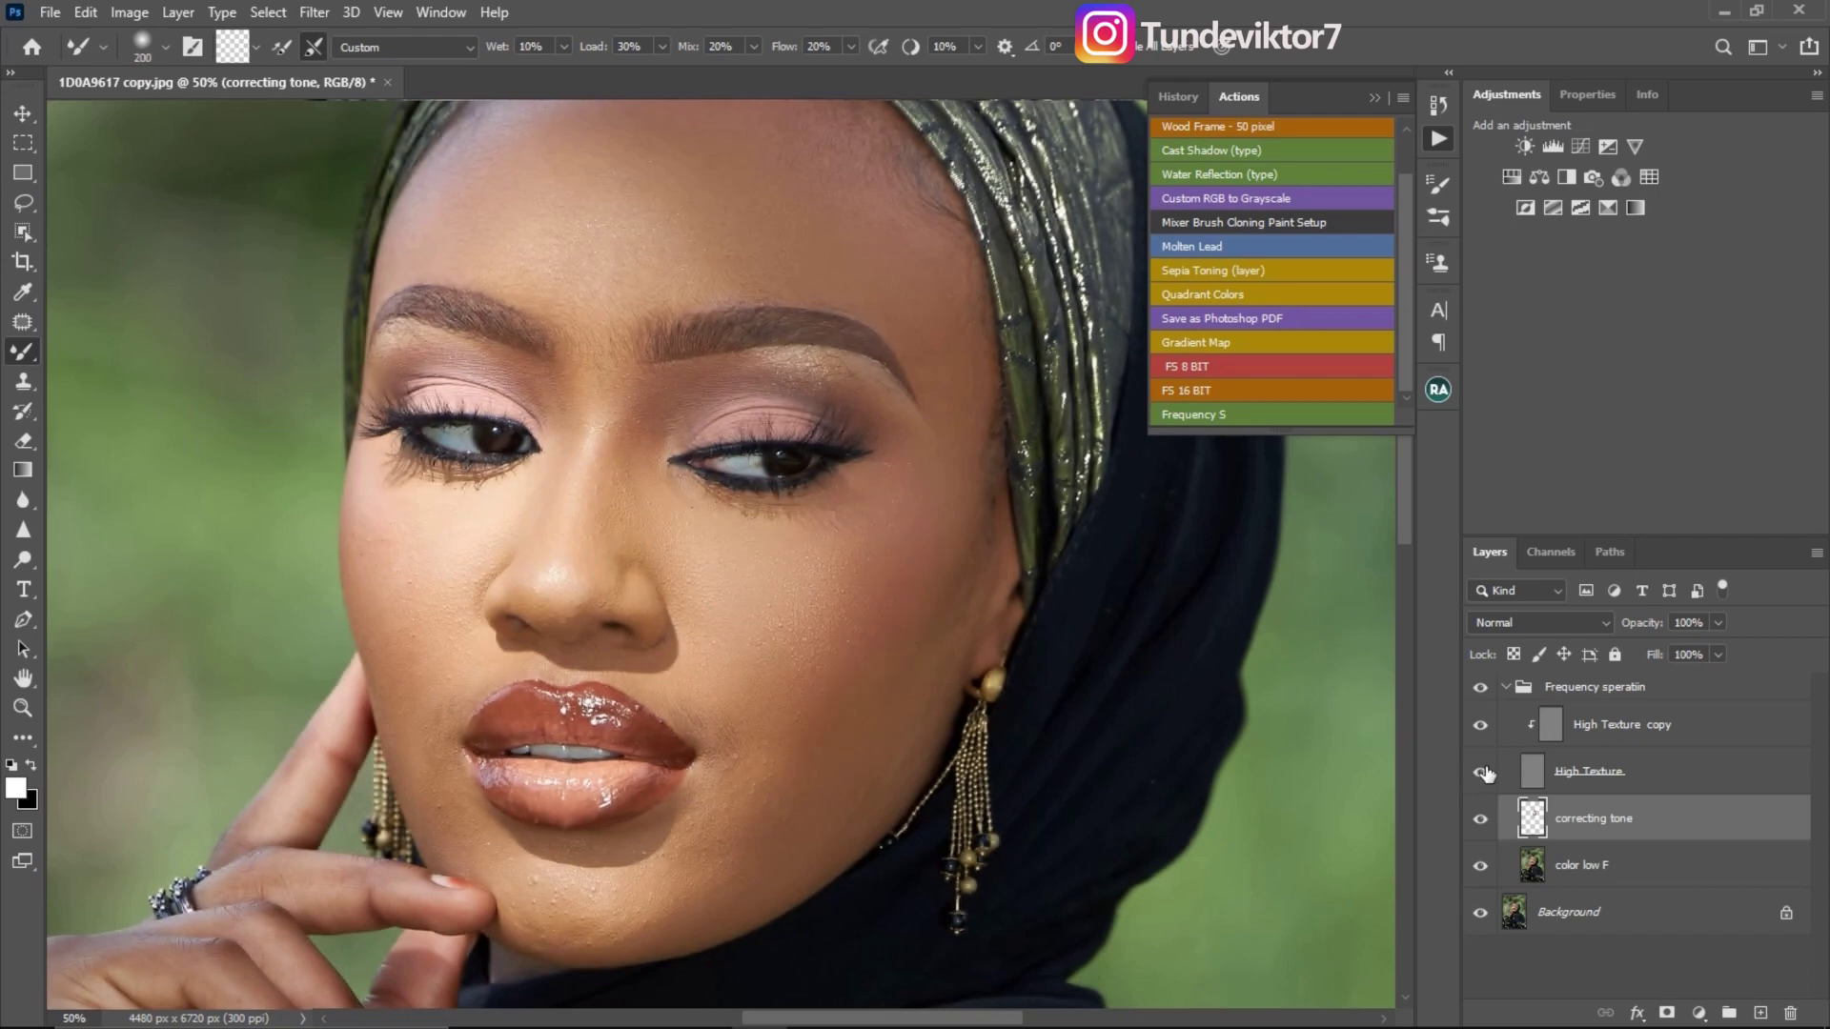
click(1480, 771)
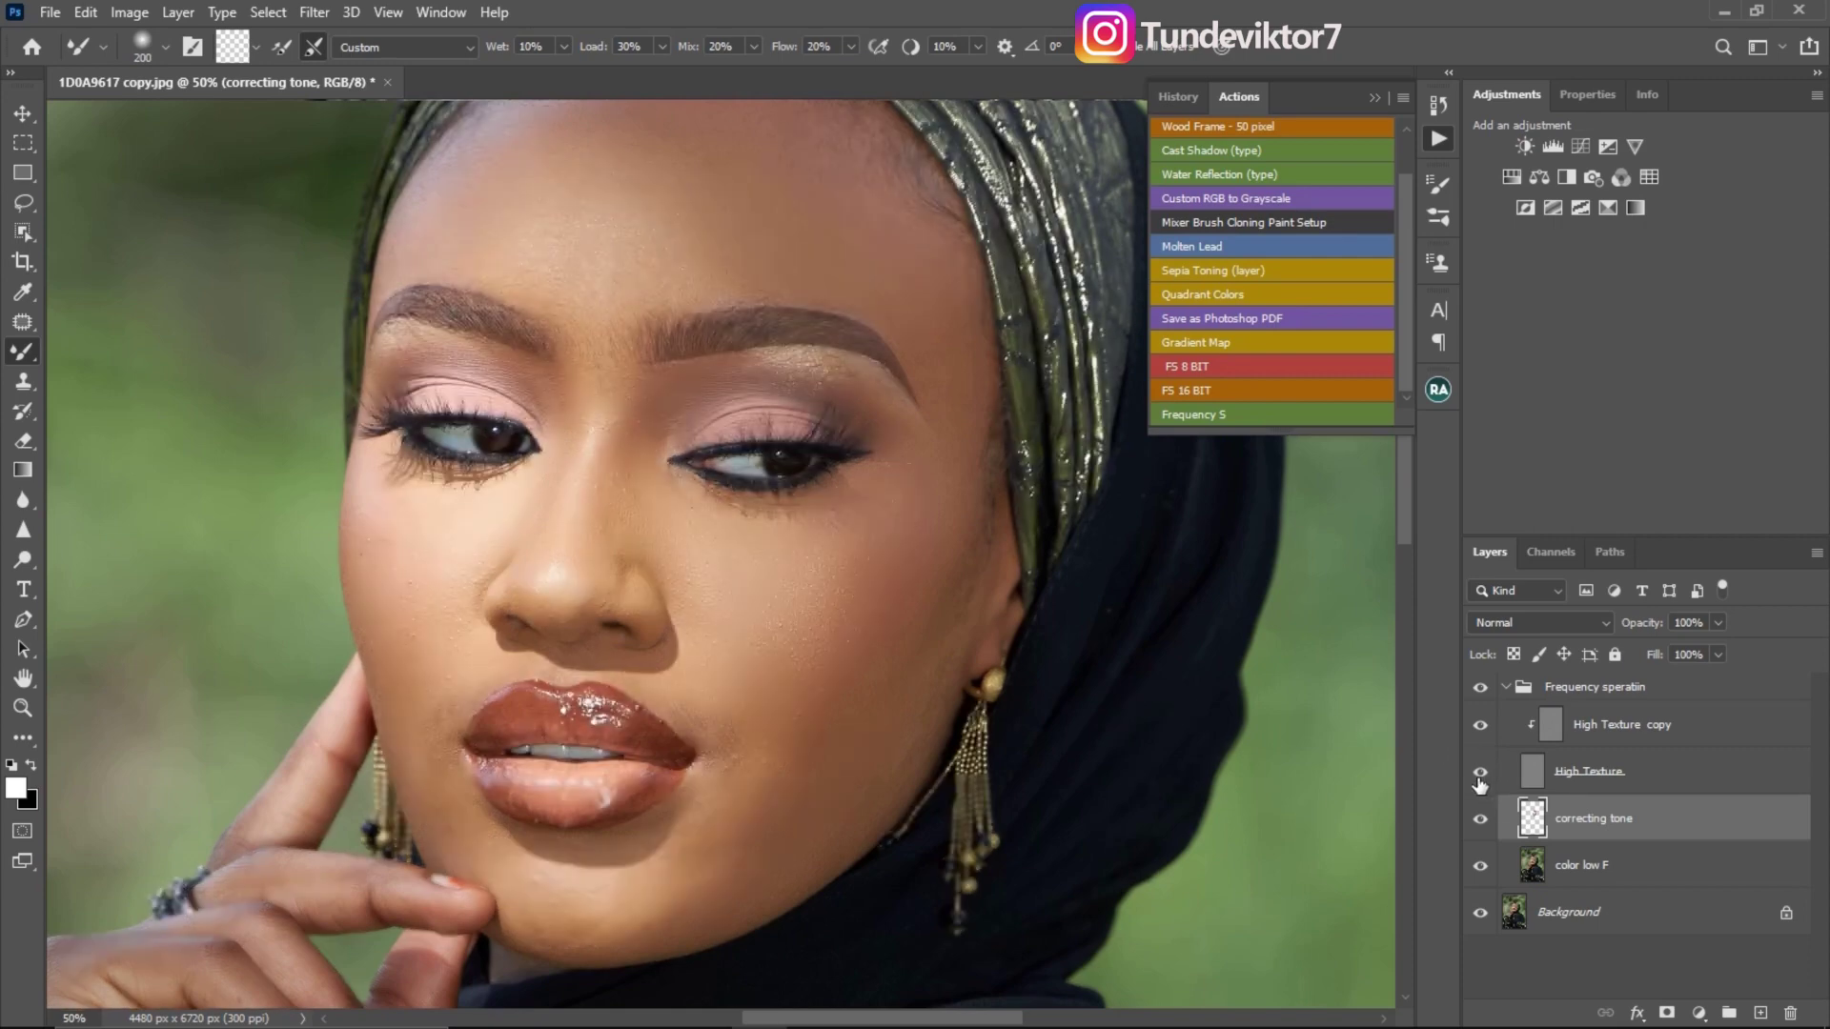
Hide and show the correcting tone layer to compare the face before and after blending
click(1480, 818)
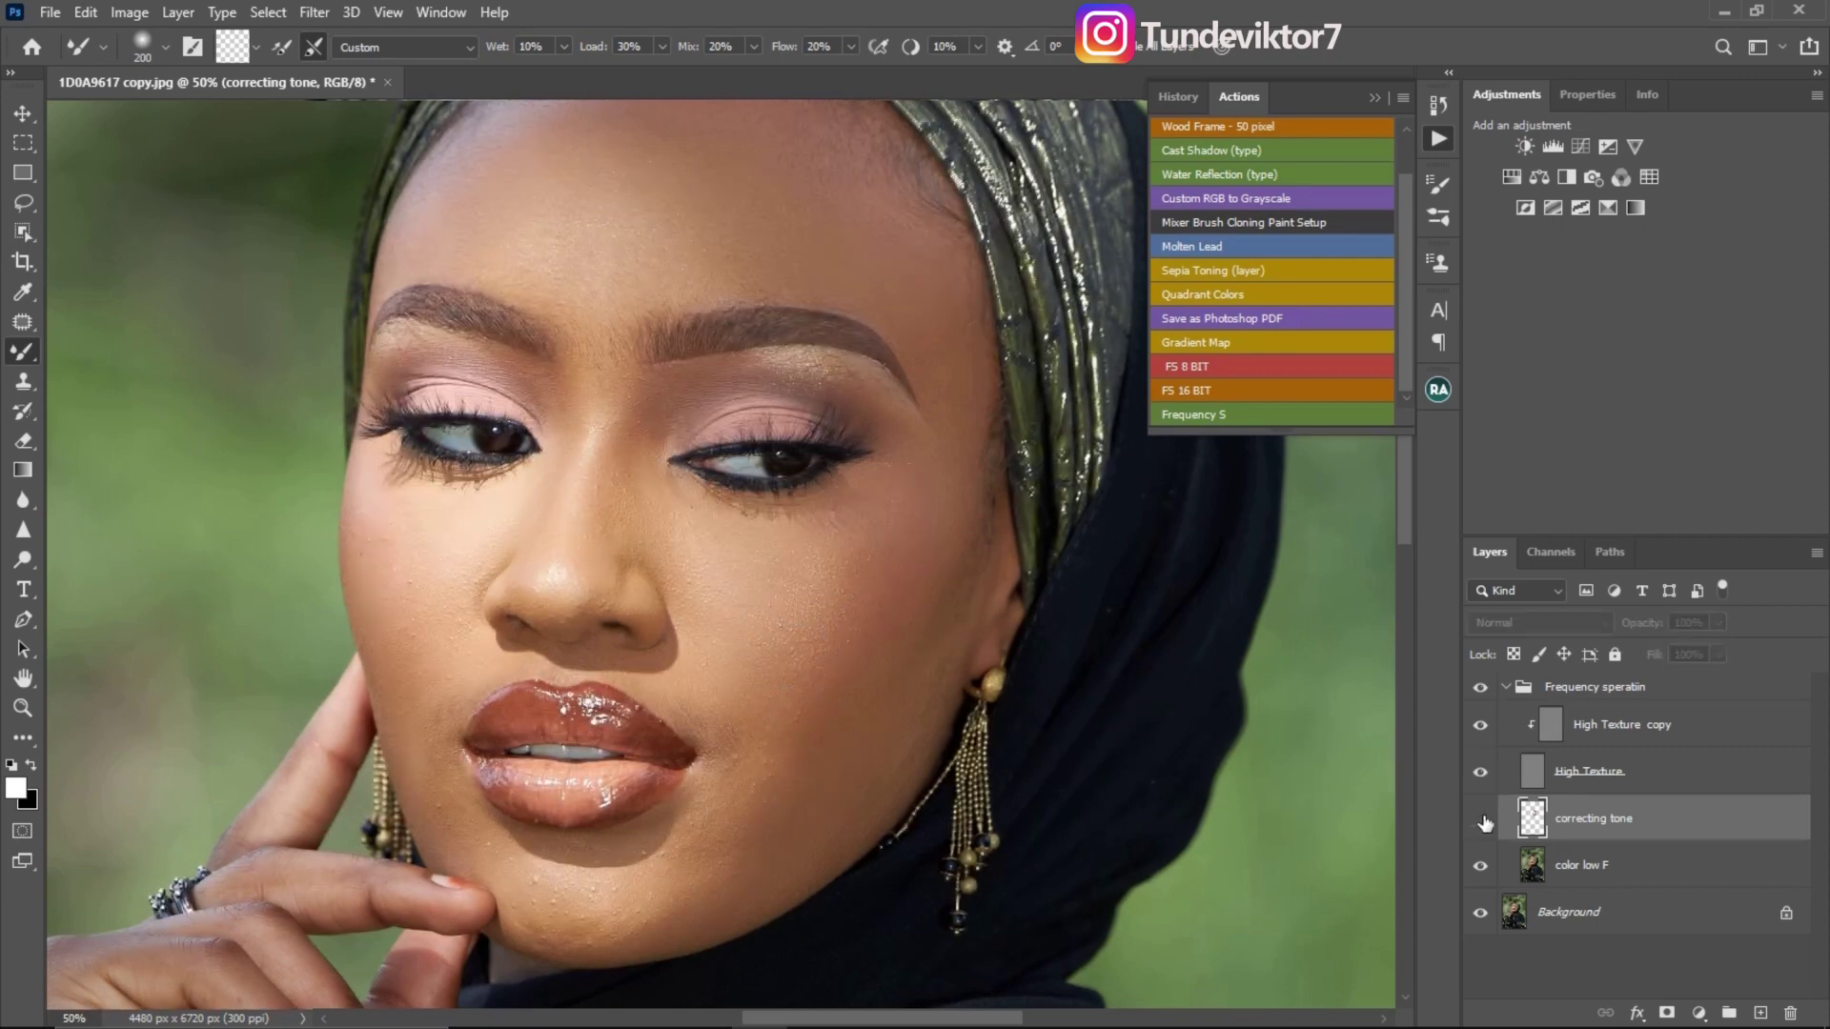
ctrl+click(759, 601)
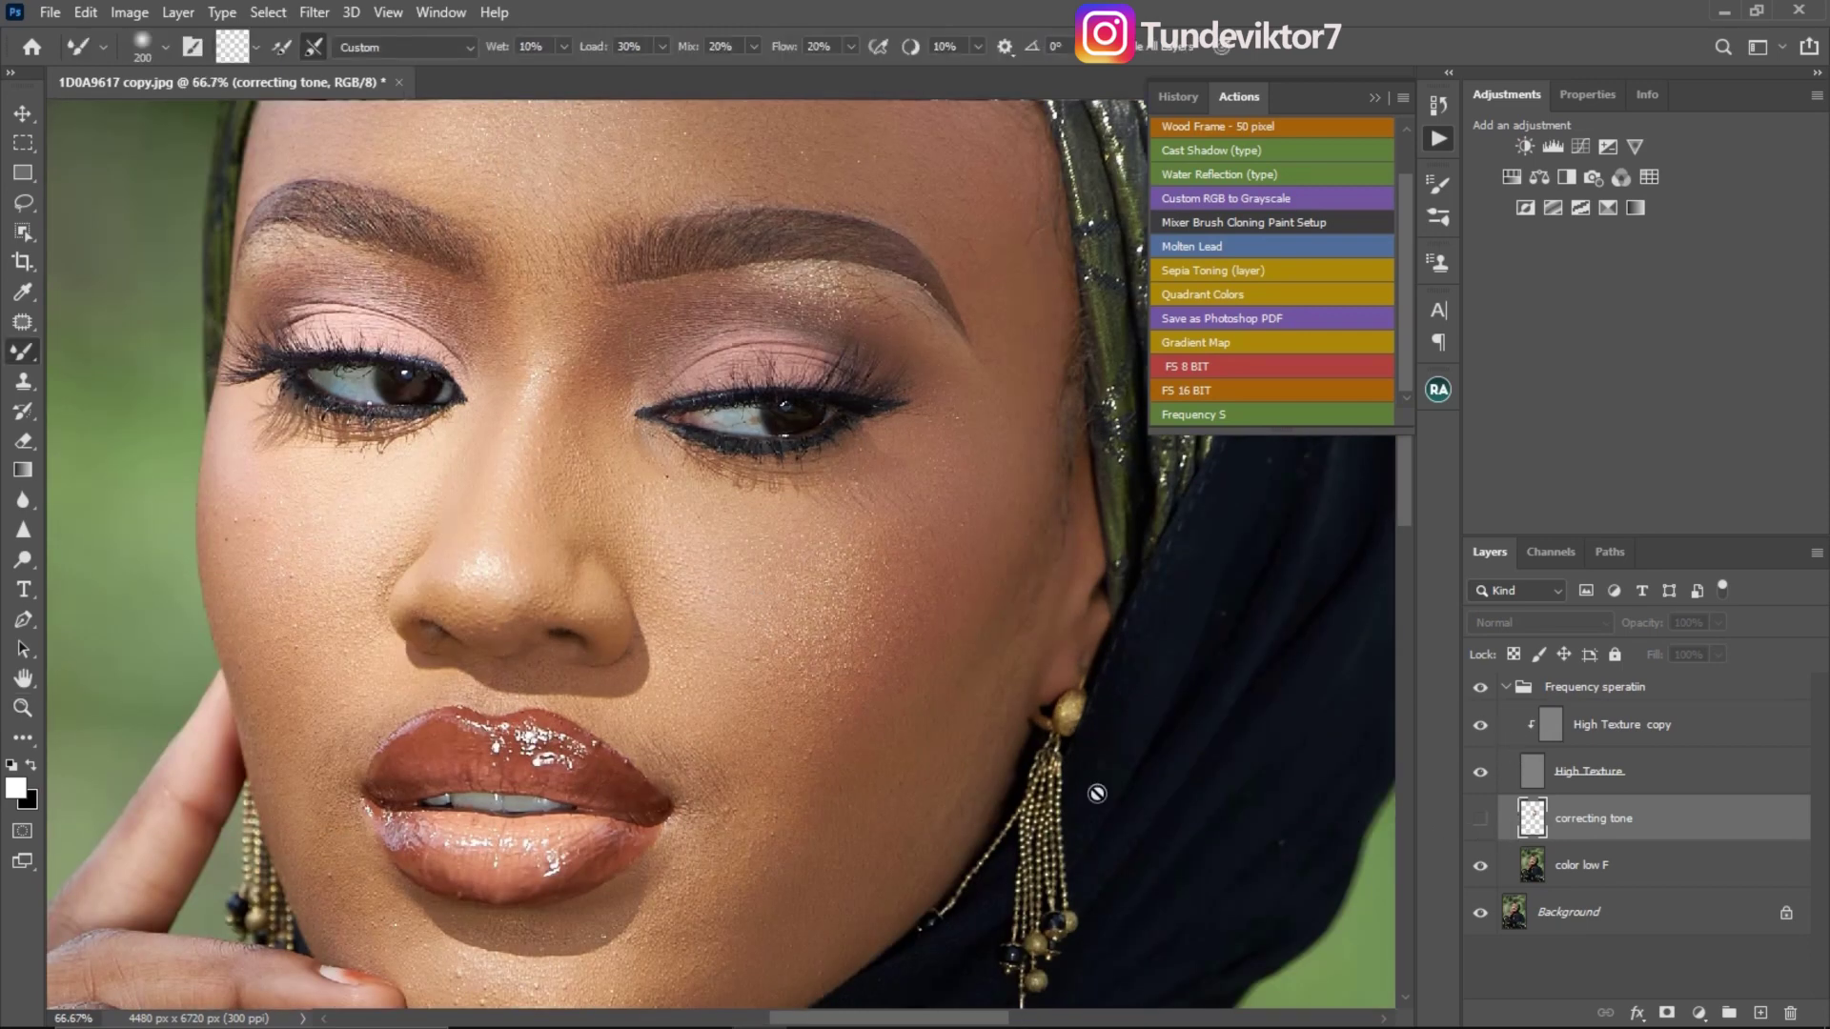
click(1481, 824)
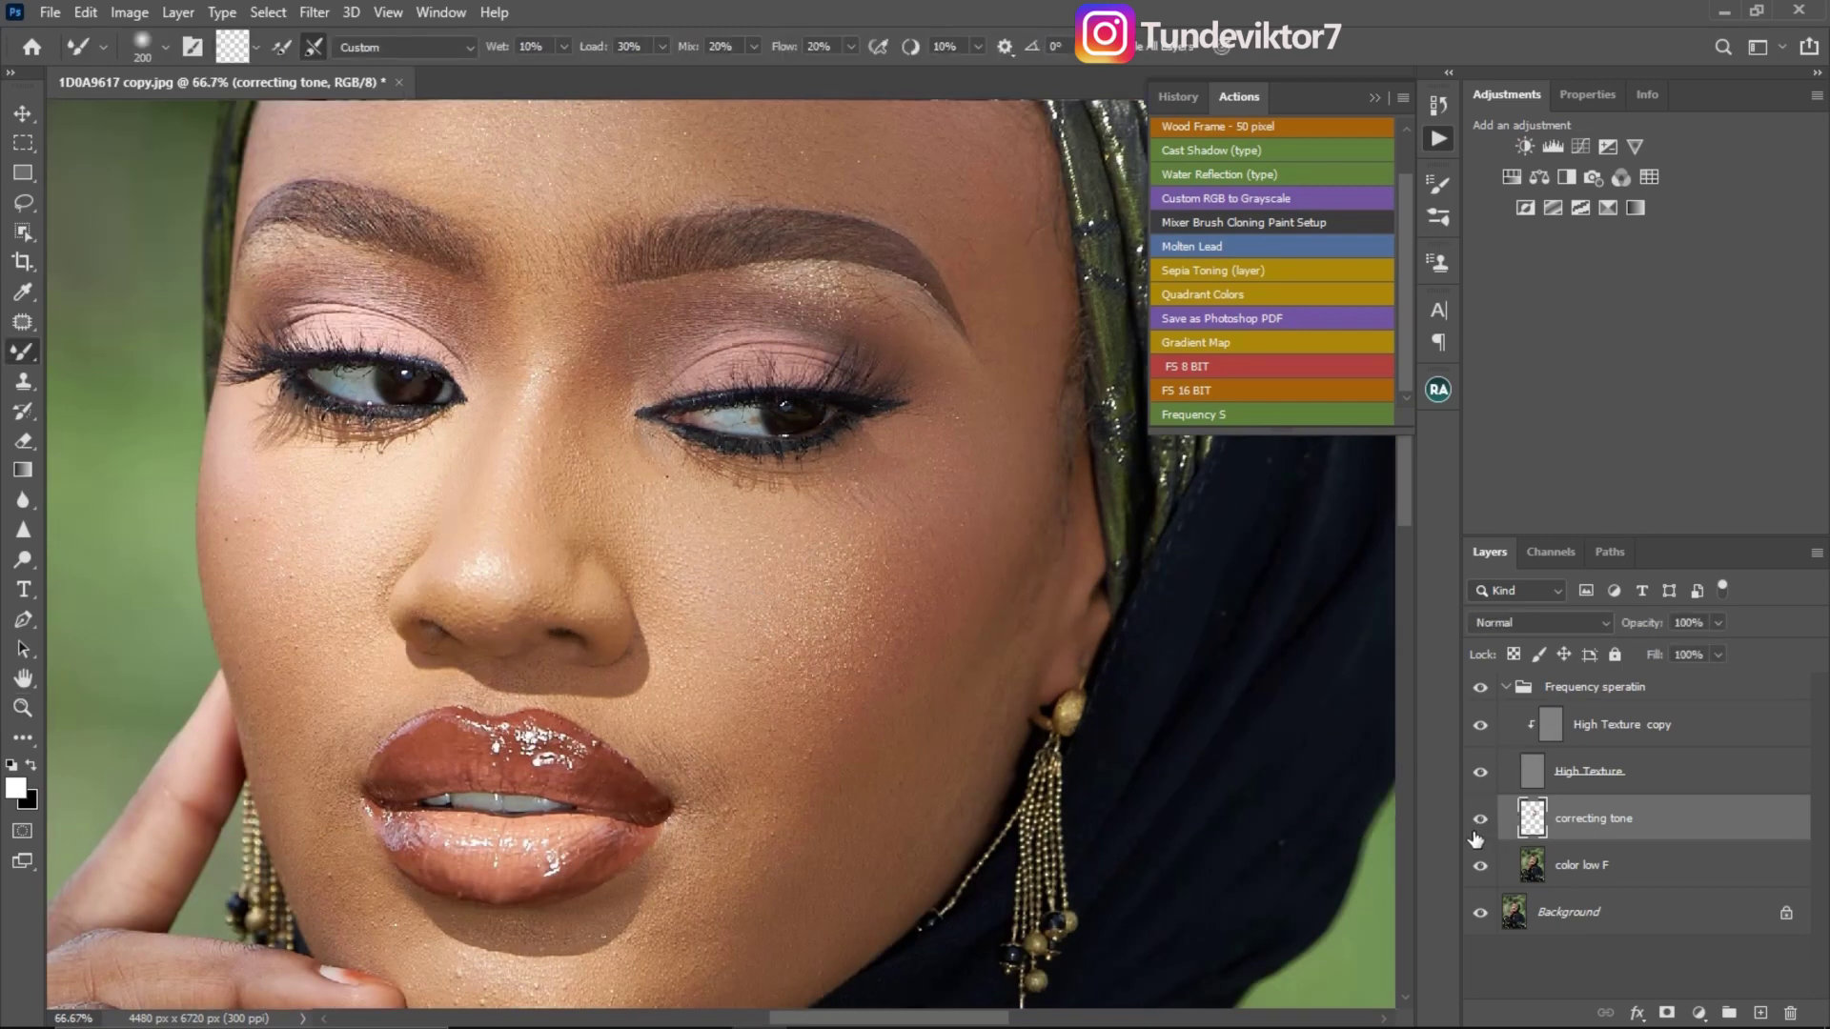
Paint over one eye on the correcting tone layer with the Mixer Brush while High Texture is hidden, and compare with the layer off
click(1480, 772)
drag(734, 428, 773, 365)
click(1480, 774)
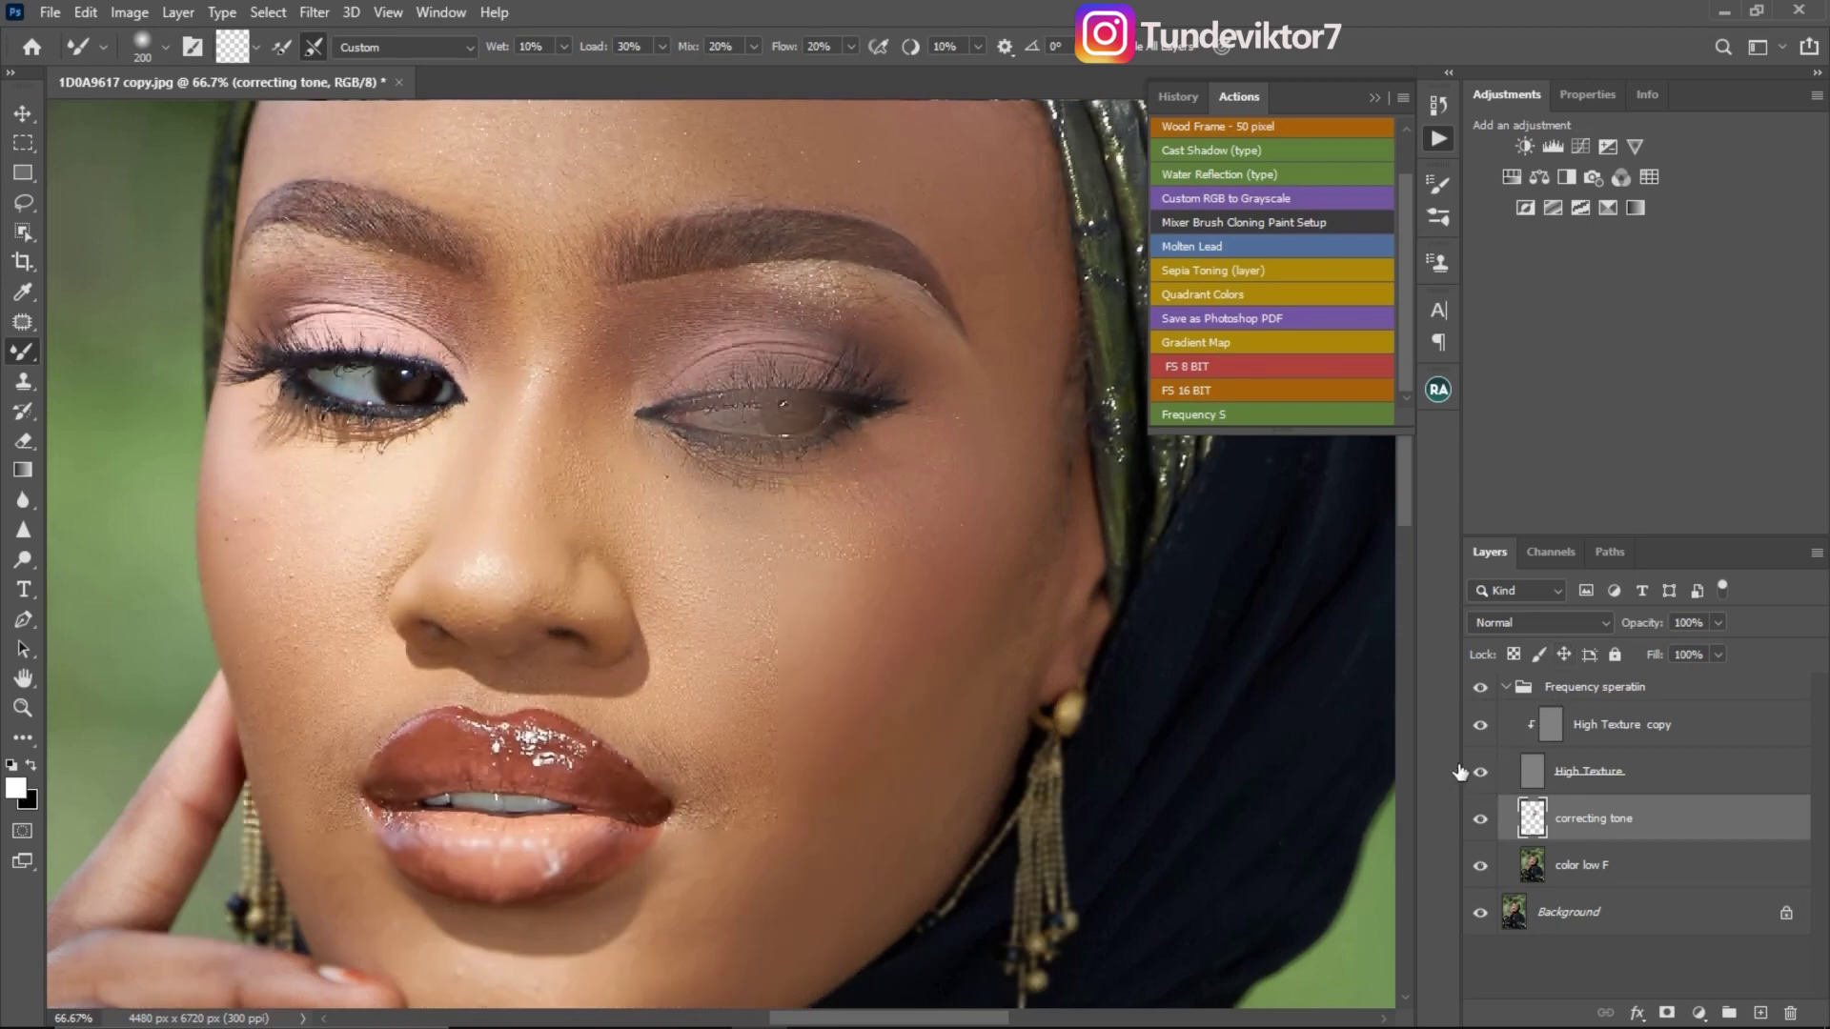
click(1480, 820)
click(1480, 821)
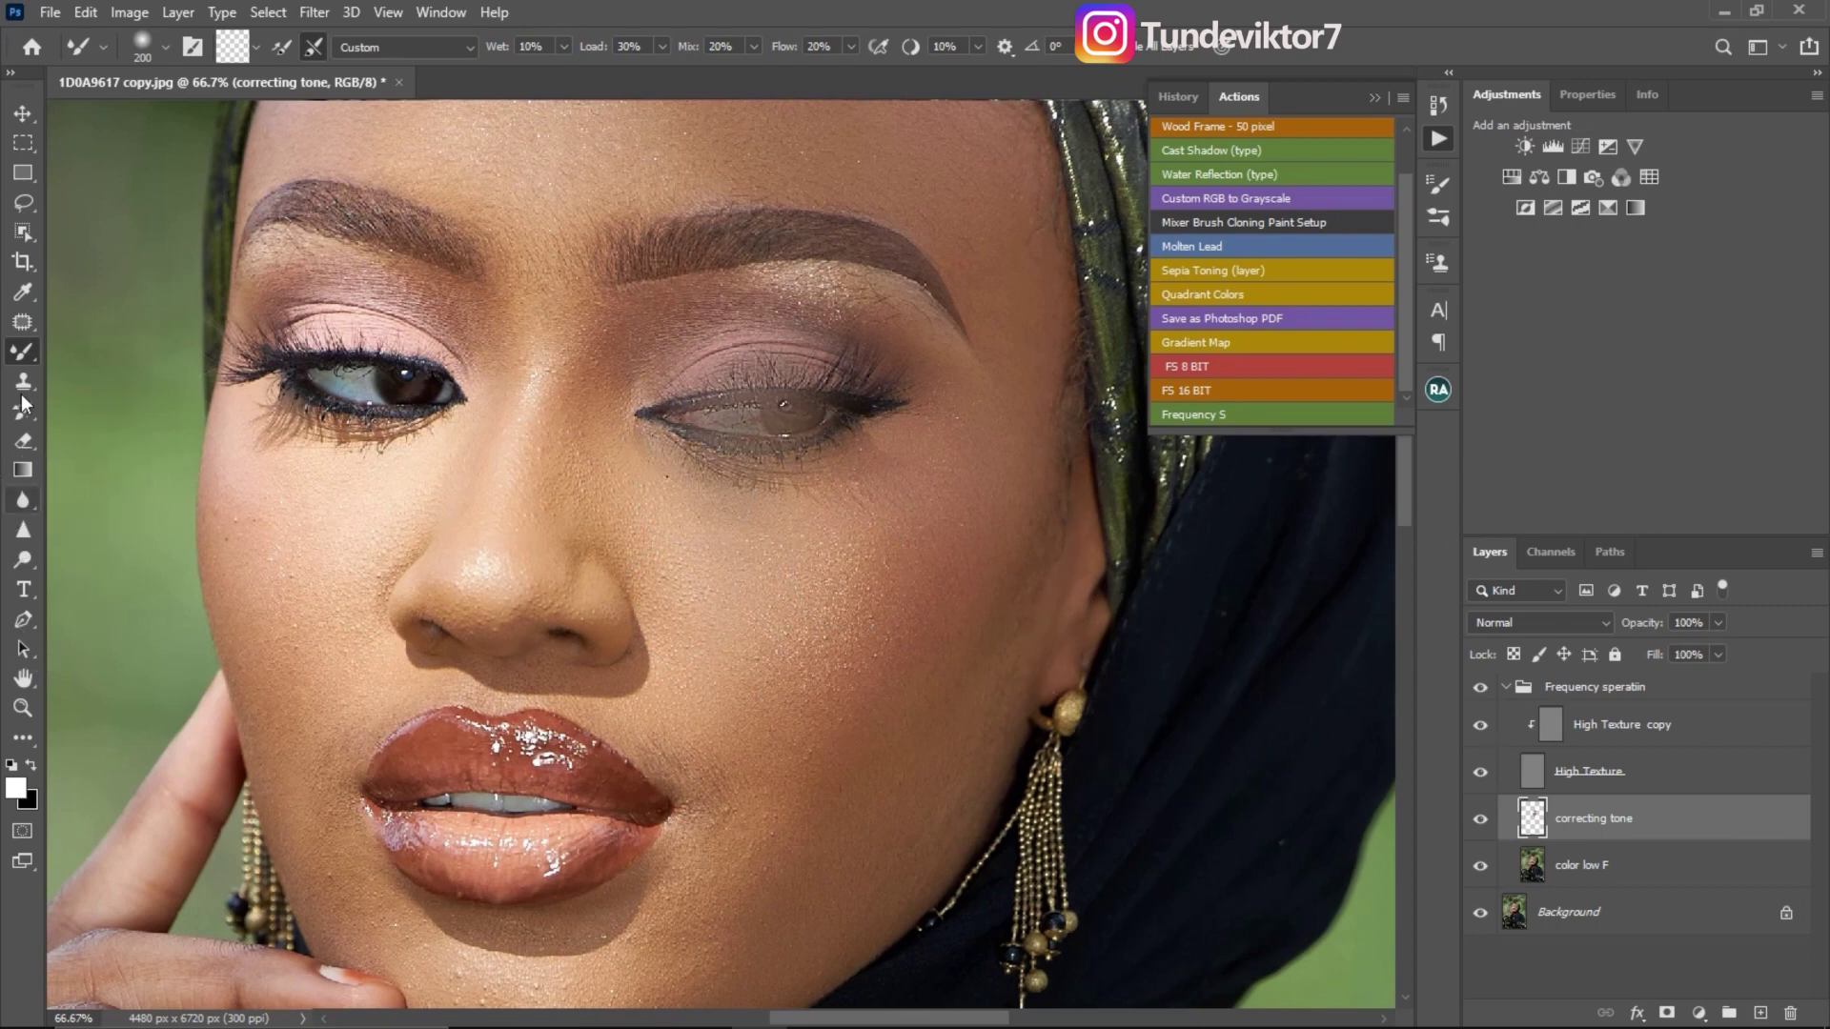
Erase the brushwork over the eye from the correcting tone layer, and collapse the Frequency speratiin group and the saved actions
click(23, 440)
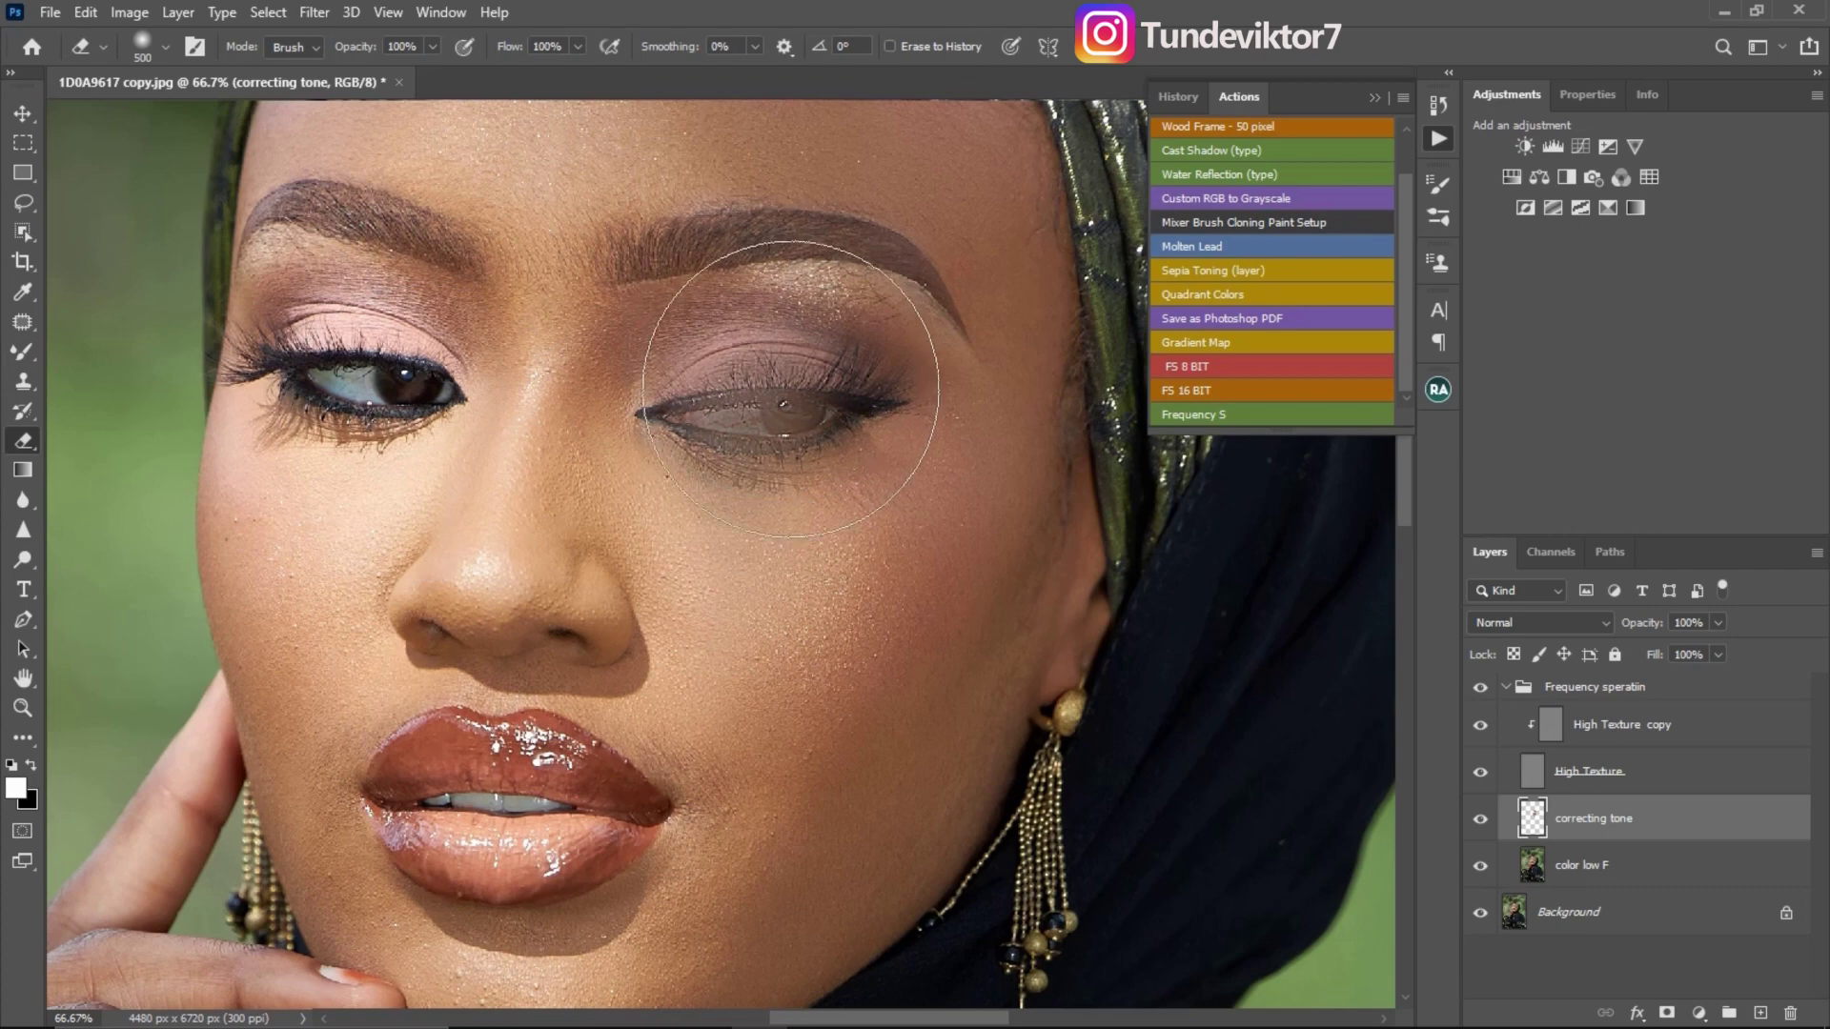
drag(816, 347, 797, 359)
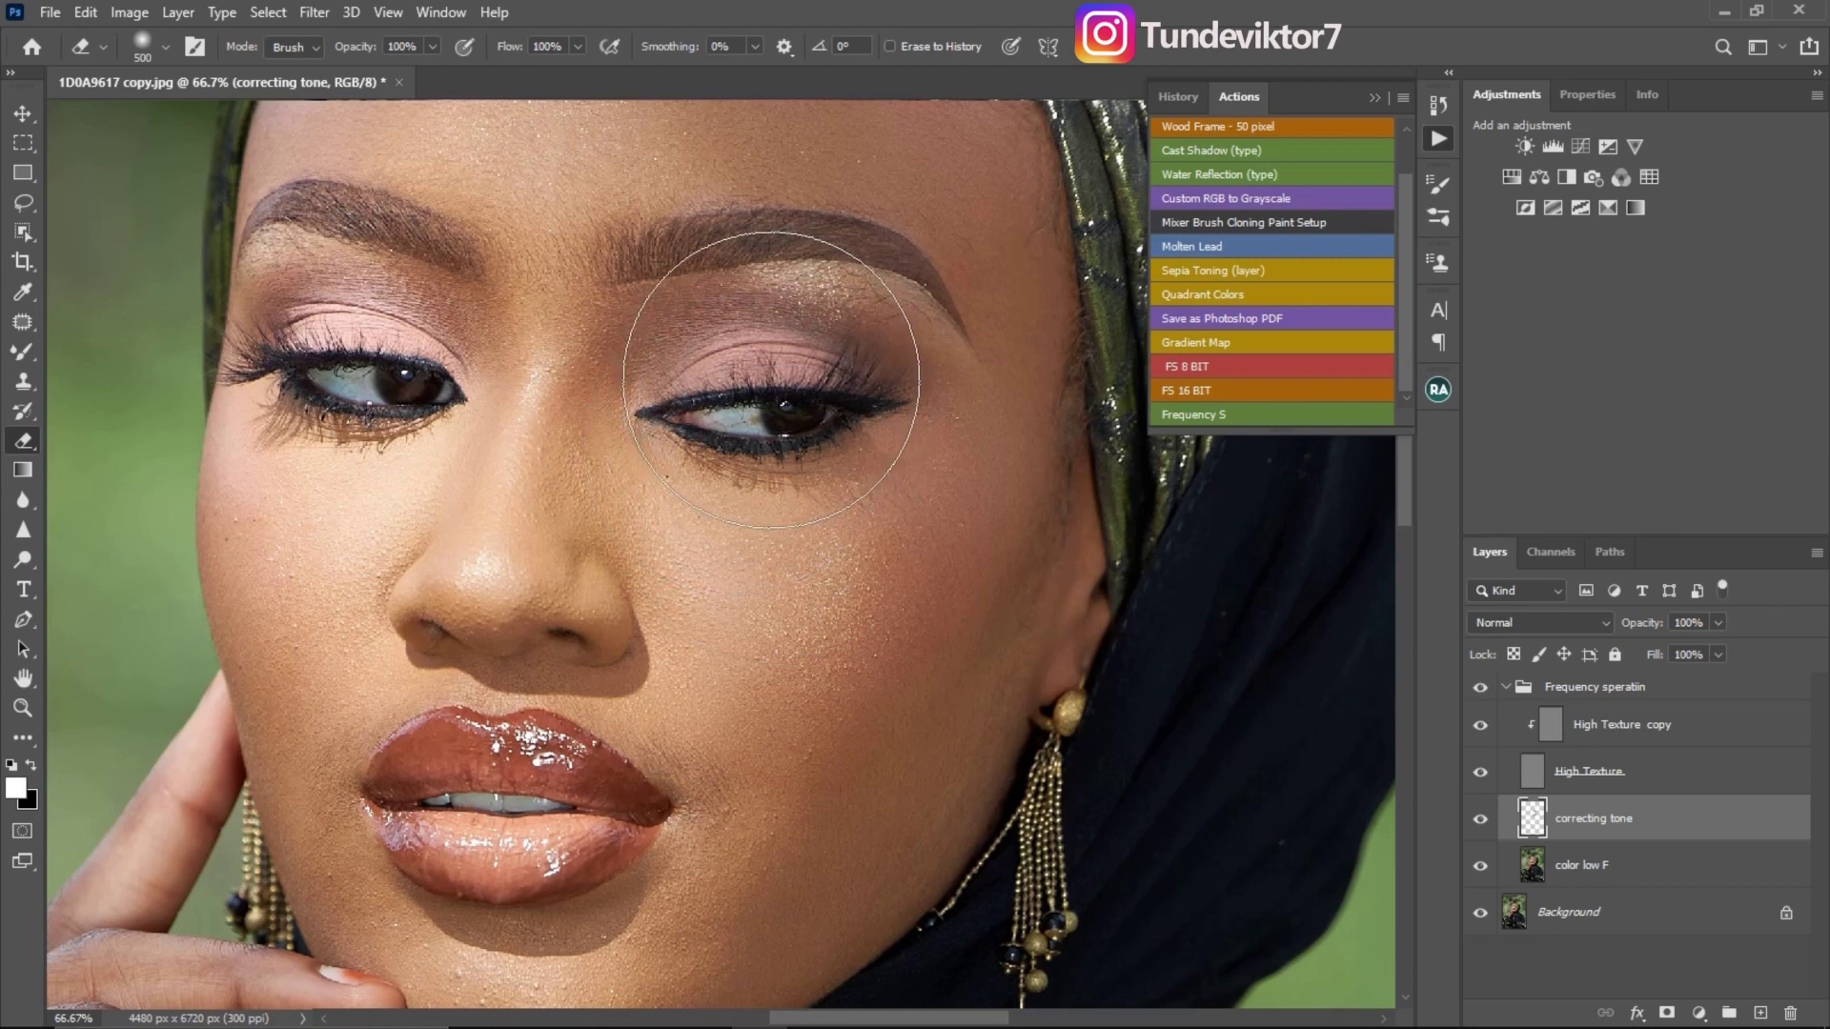
click(1505, 686)
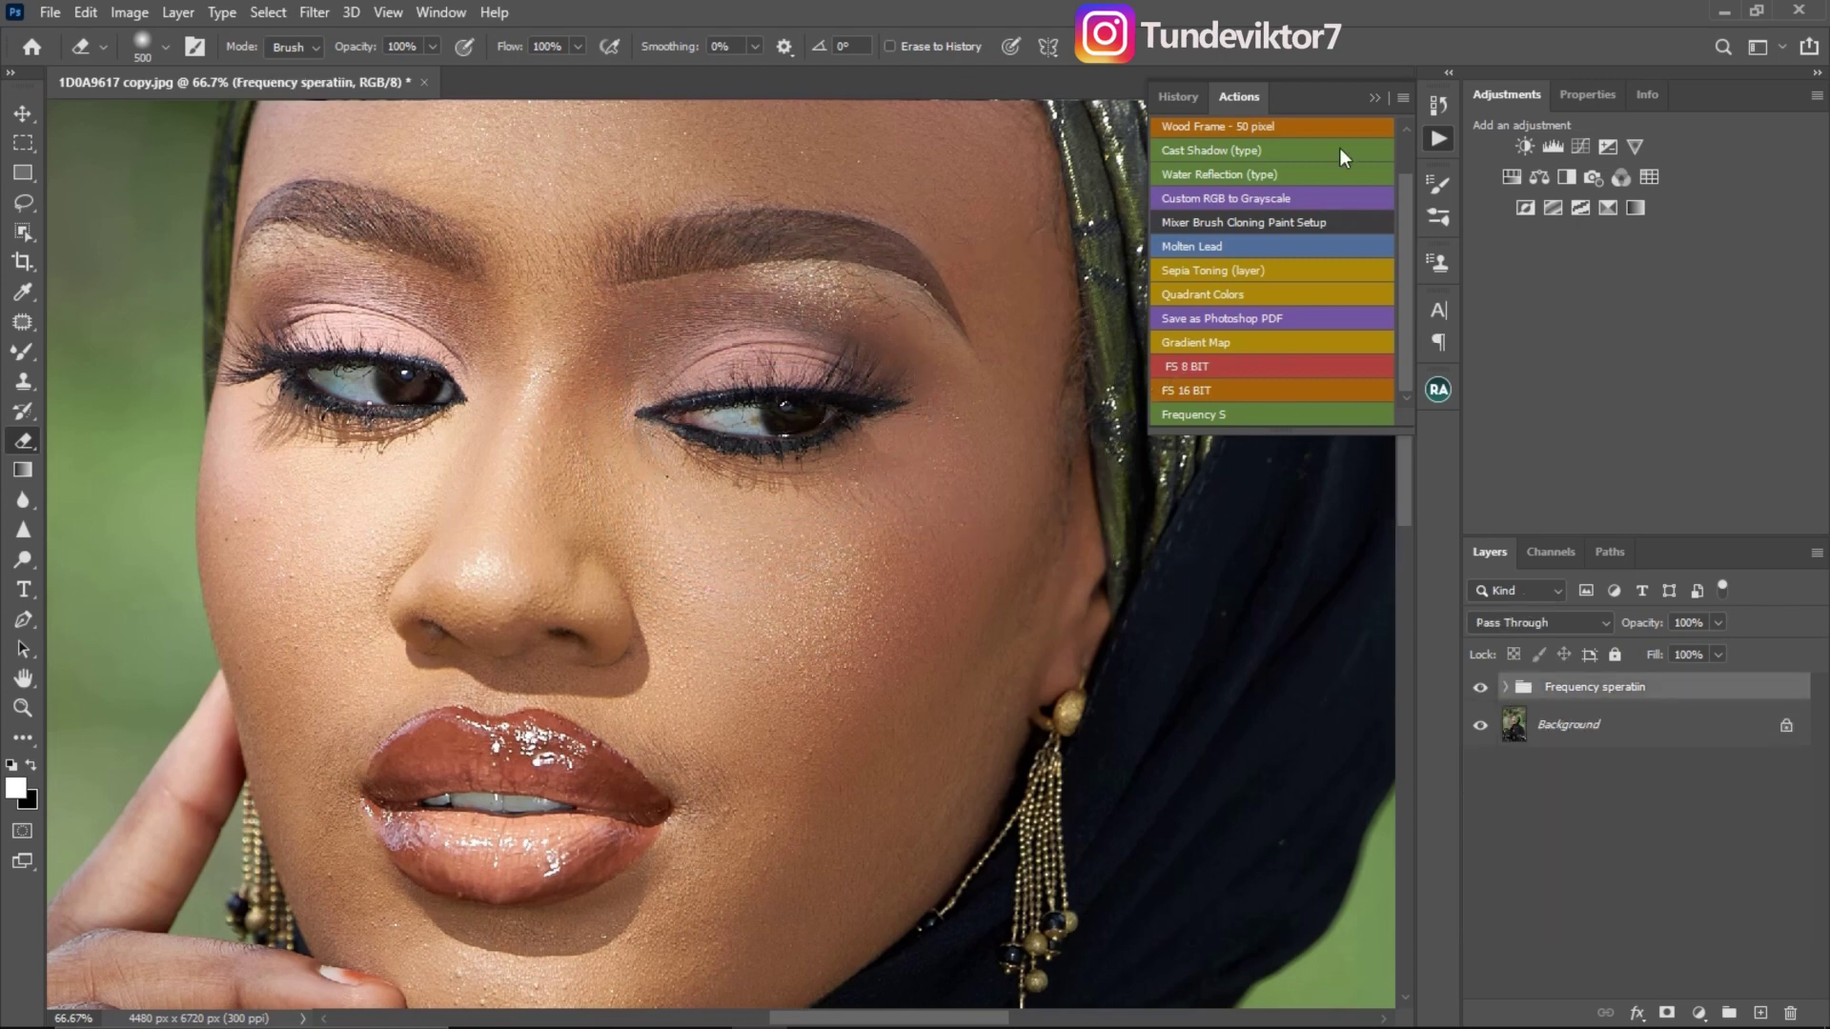
click(1438, 138)
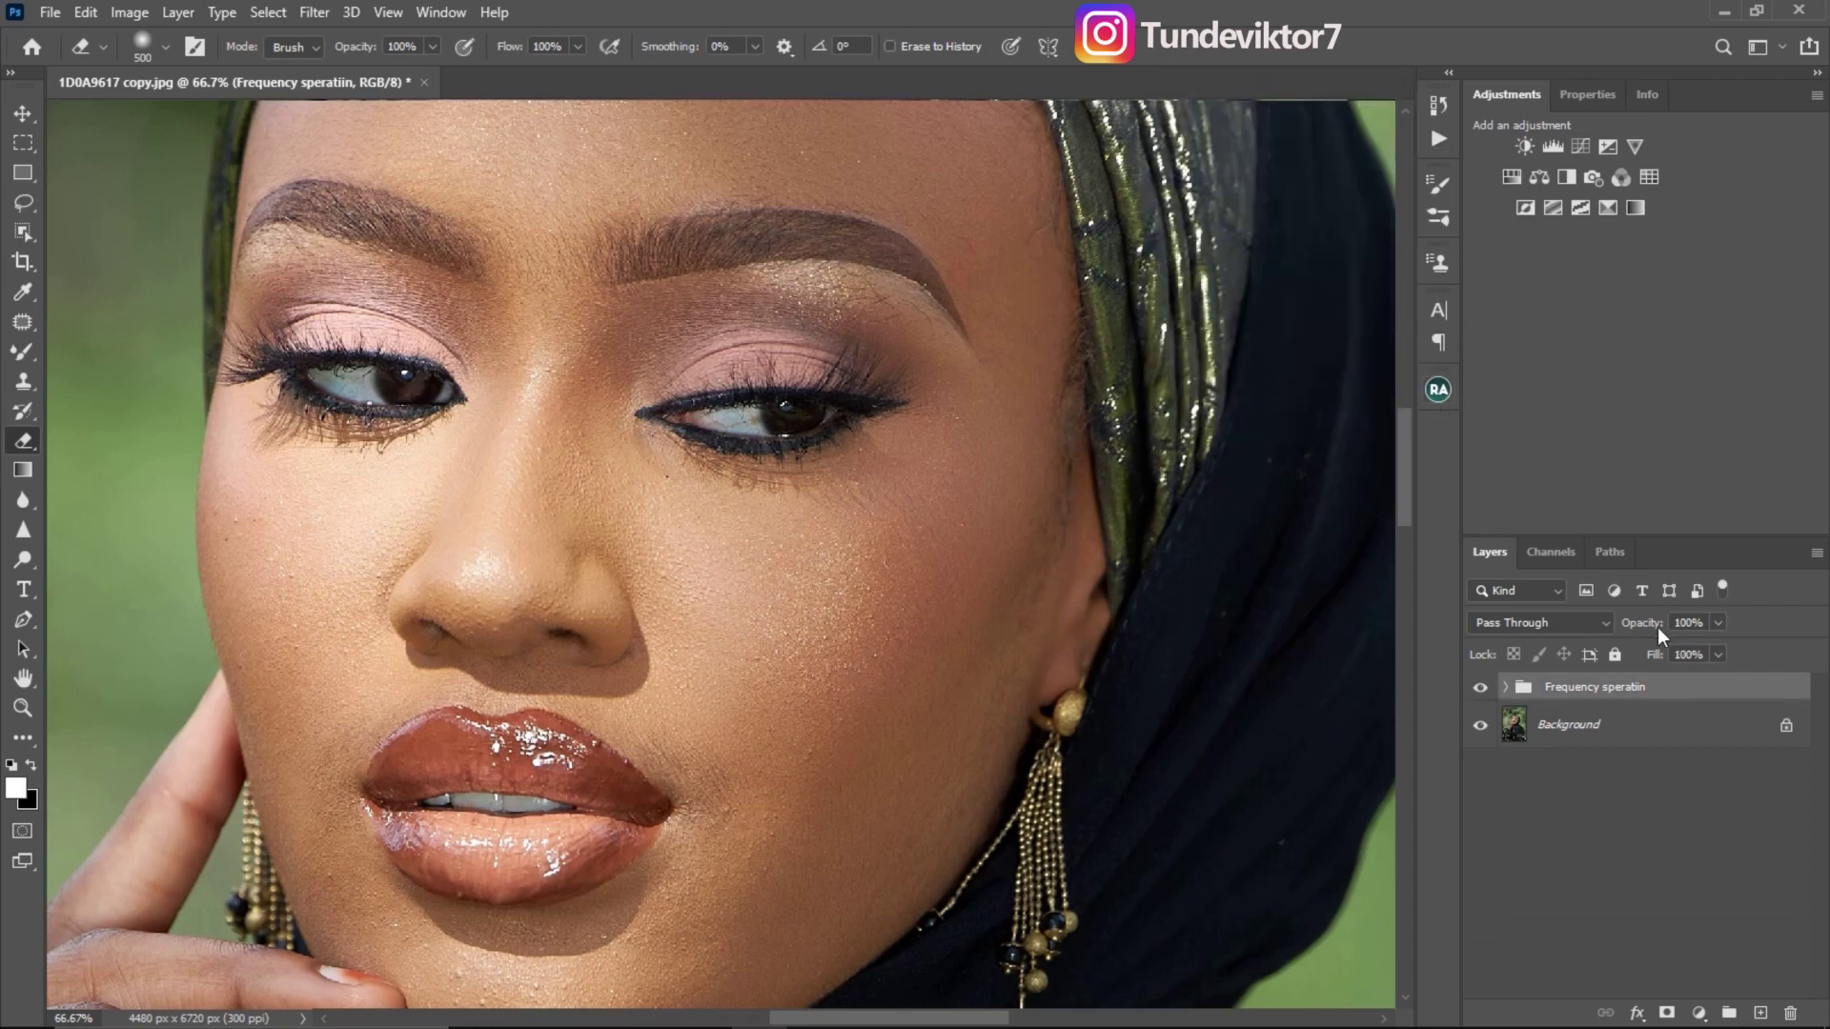
Stamp all visible layers into a new layer, and run the Beauty Retouch frequency separation via Gaussian Blur with a 3.2-pixel radius
key(ctrl+shift+alt+e)
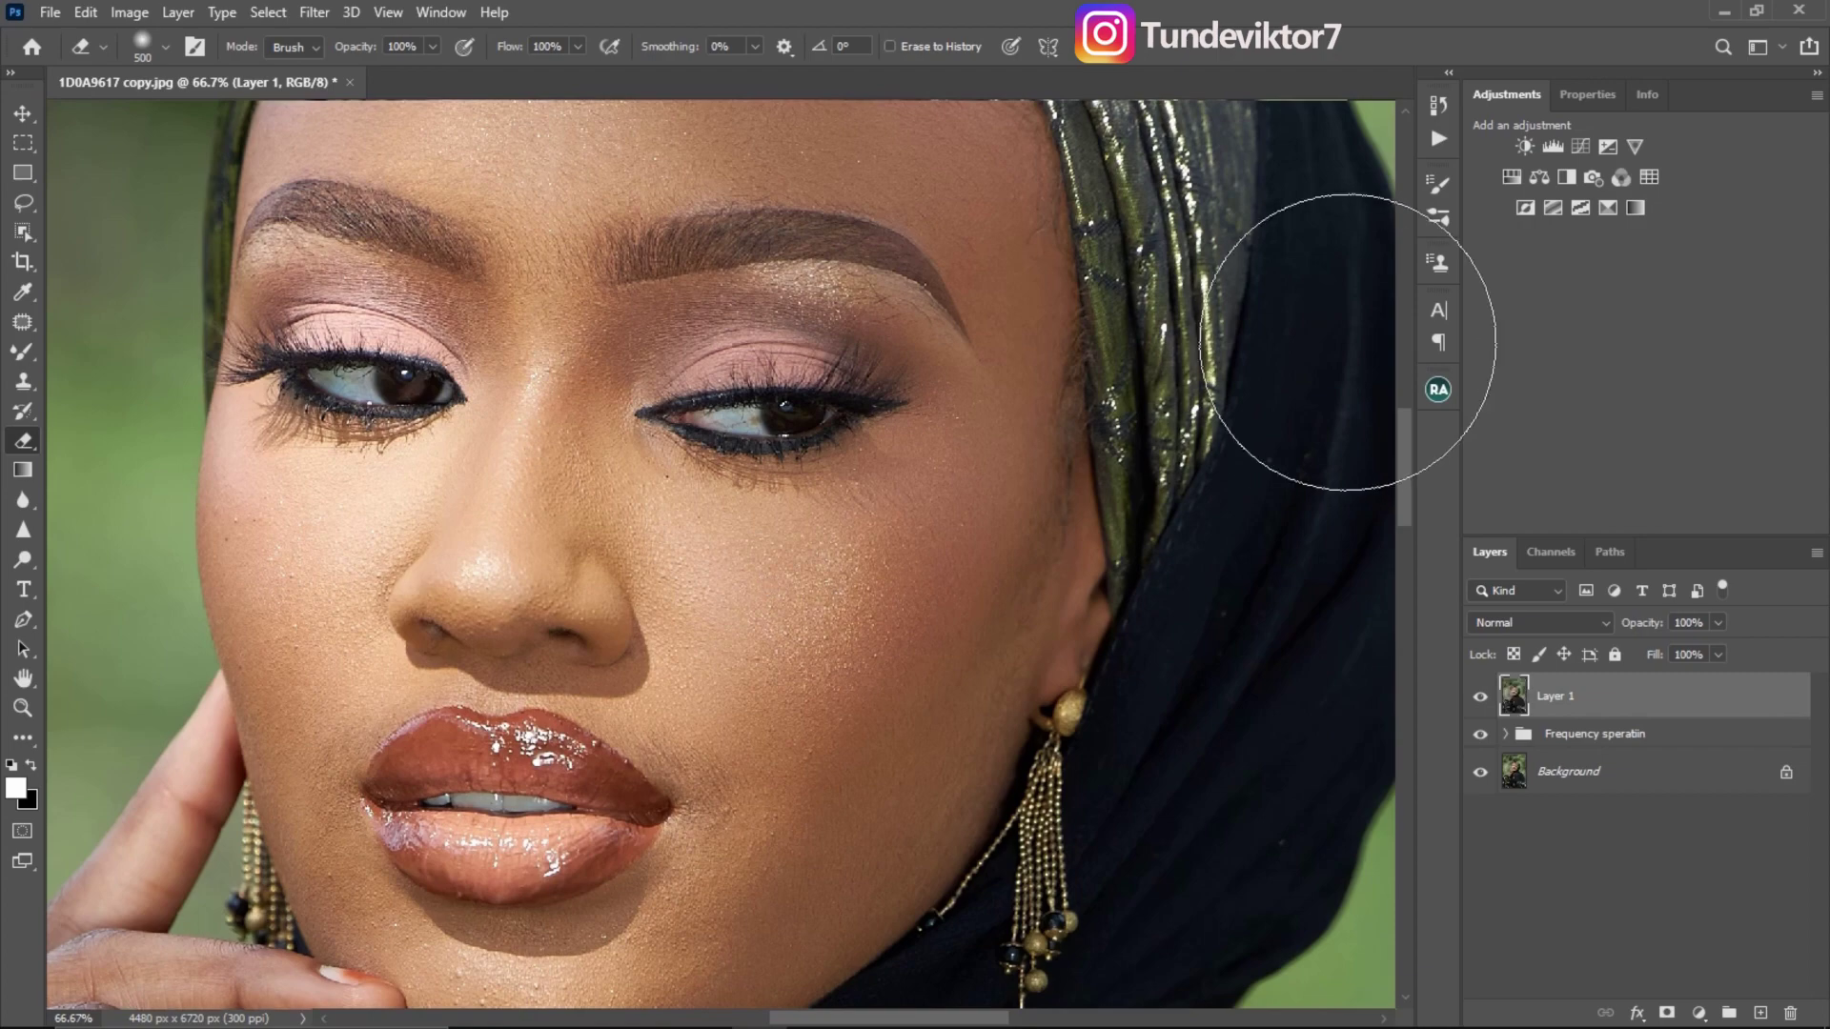
click(1438, 390)
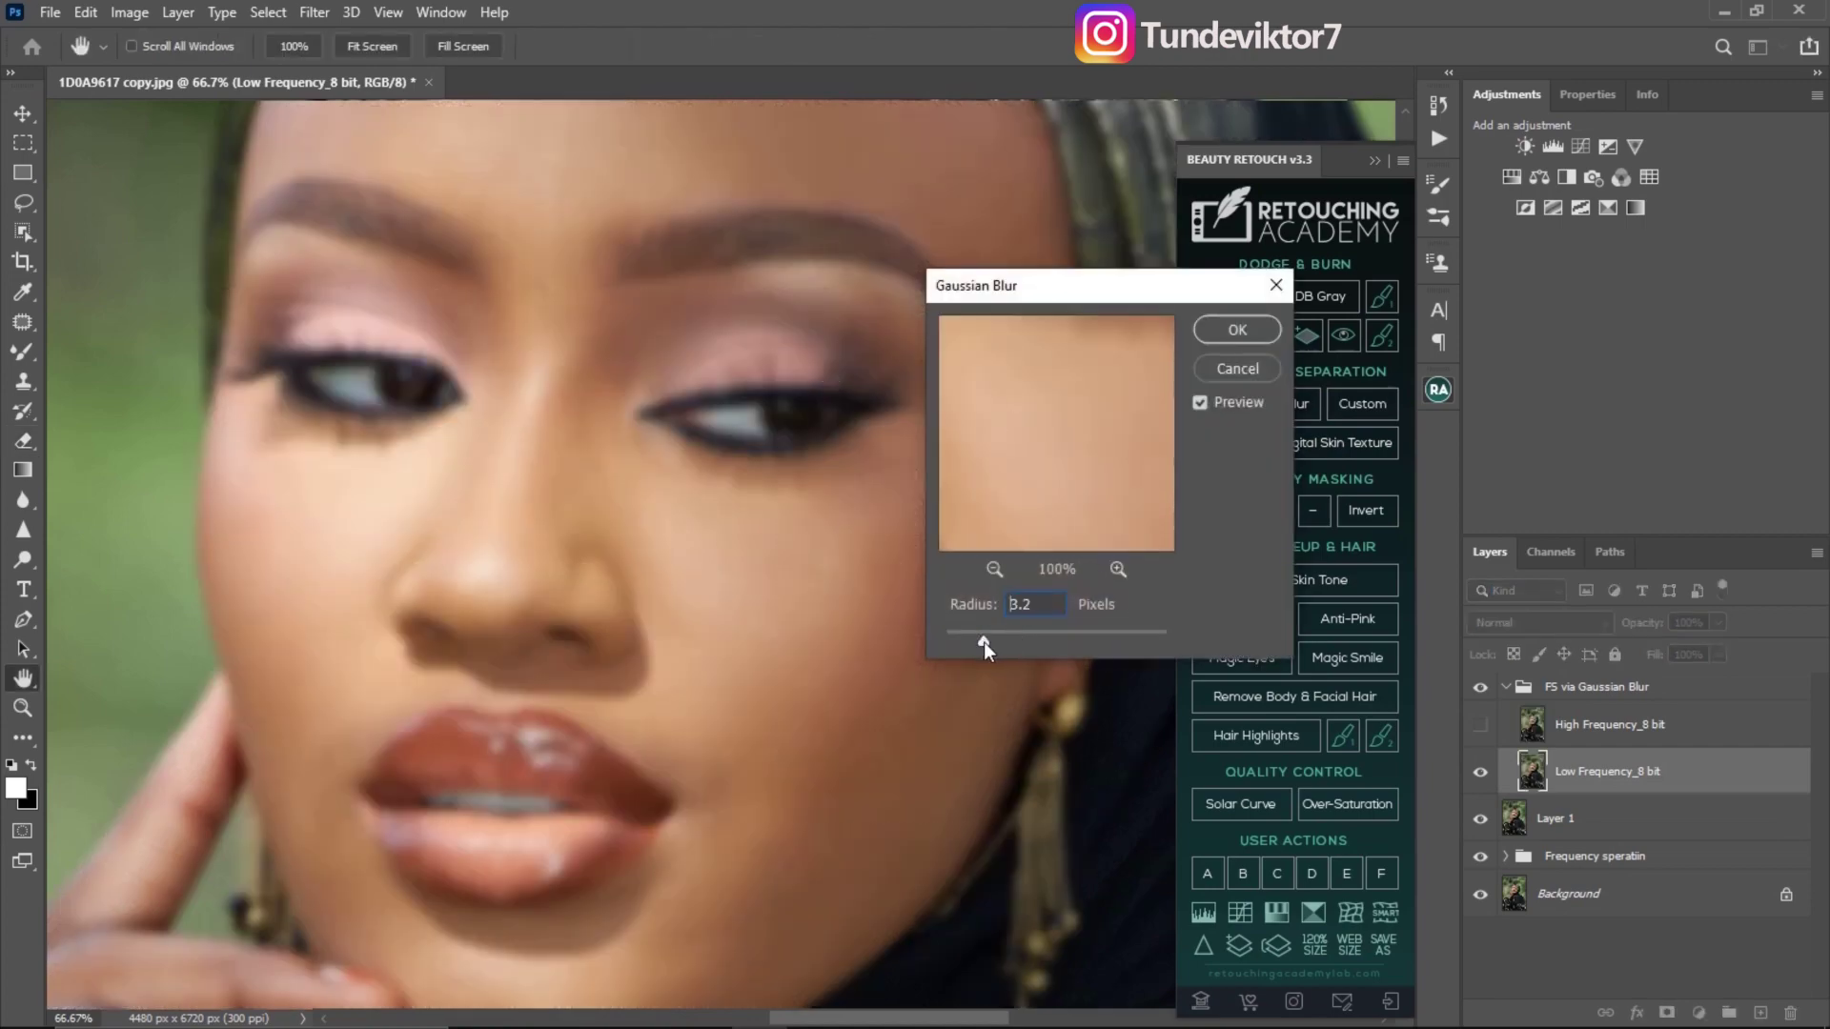
click(1208, 333)
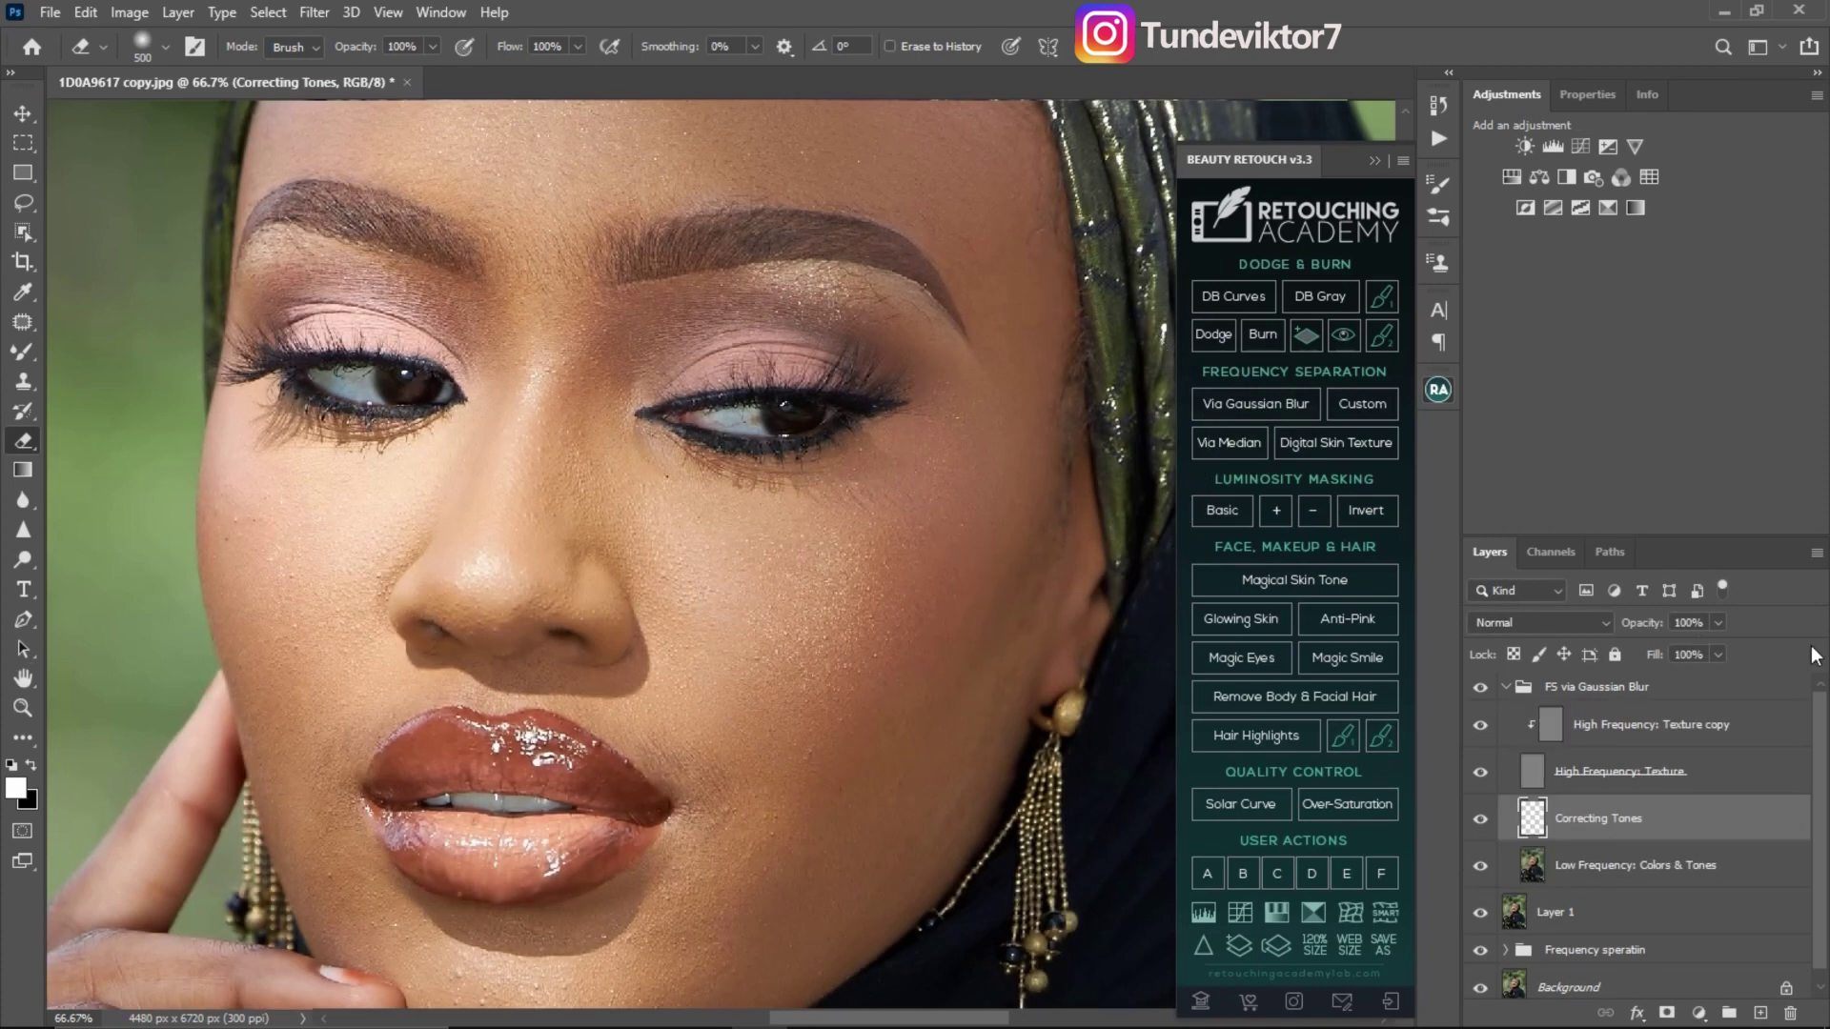
Examine the texture, correcting tones and low frequency layers inside the FS via Gaussian Blur group
click(1551, 732)
click(1530, 783)
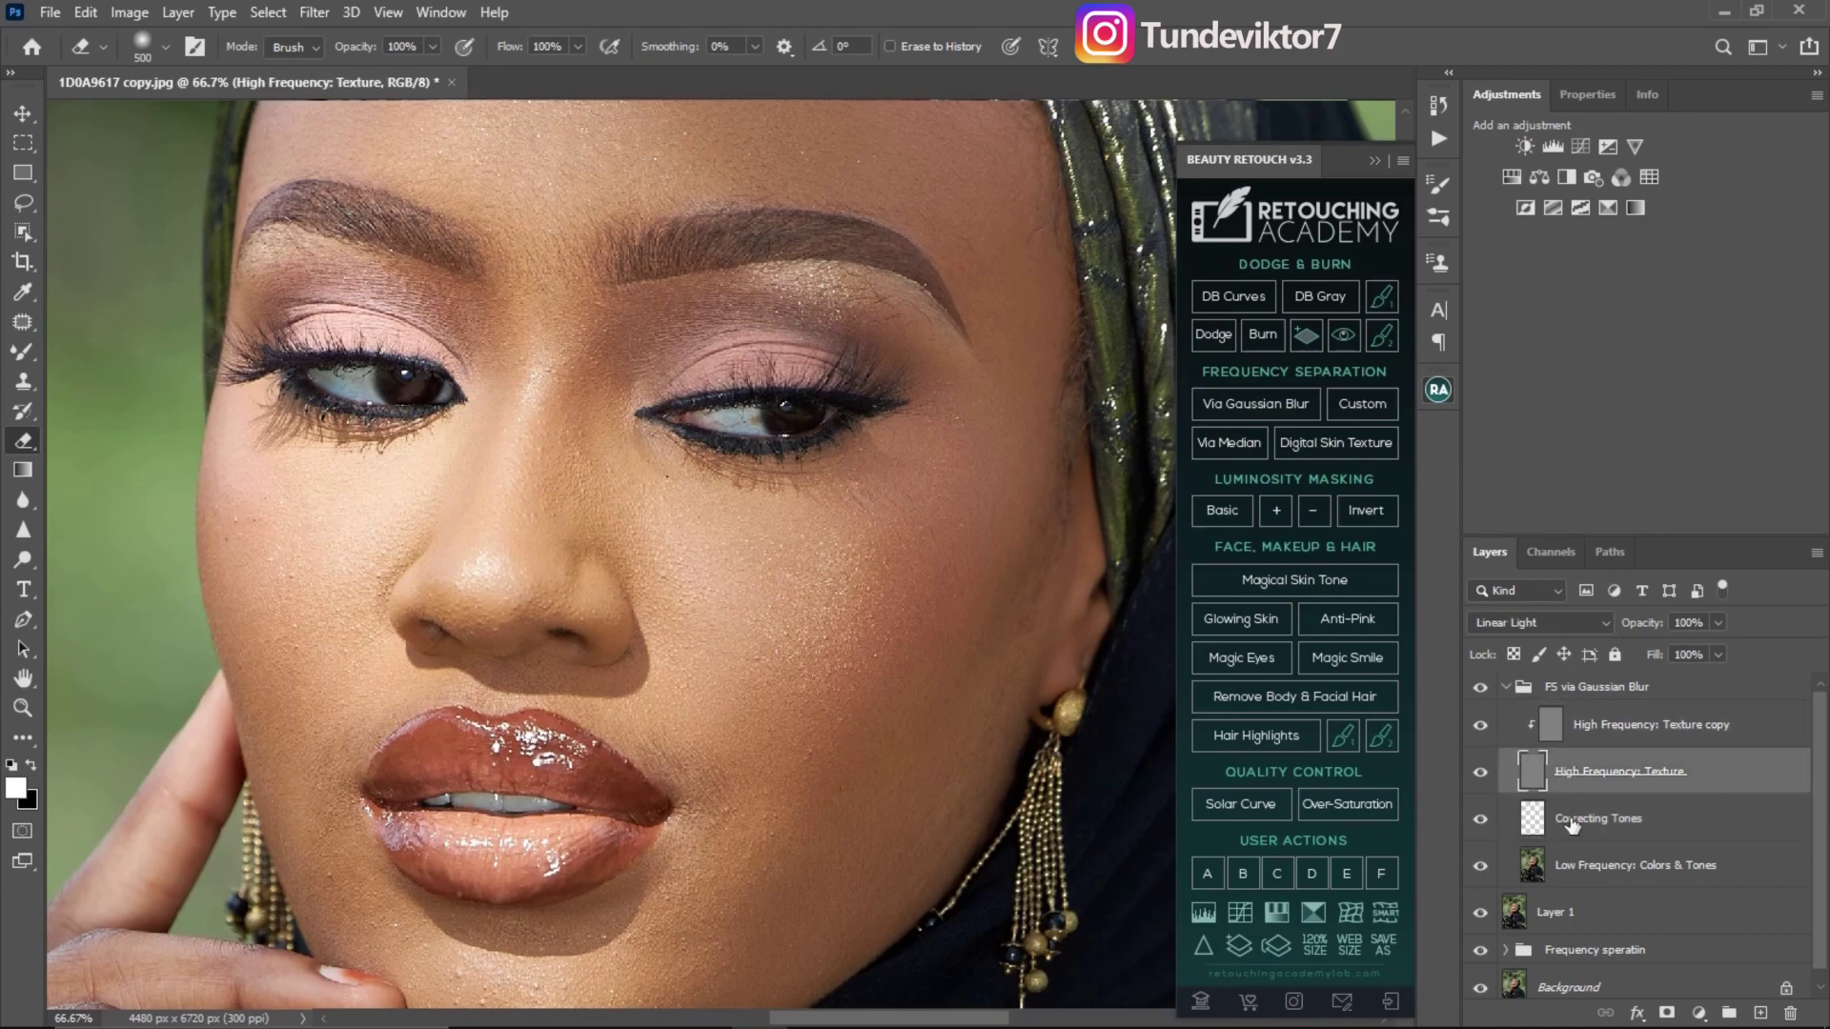
click(1573, 822)
click(1567, 869)
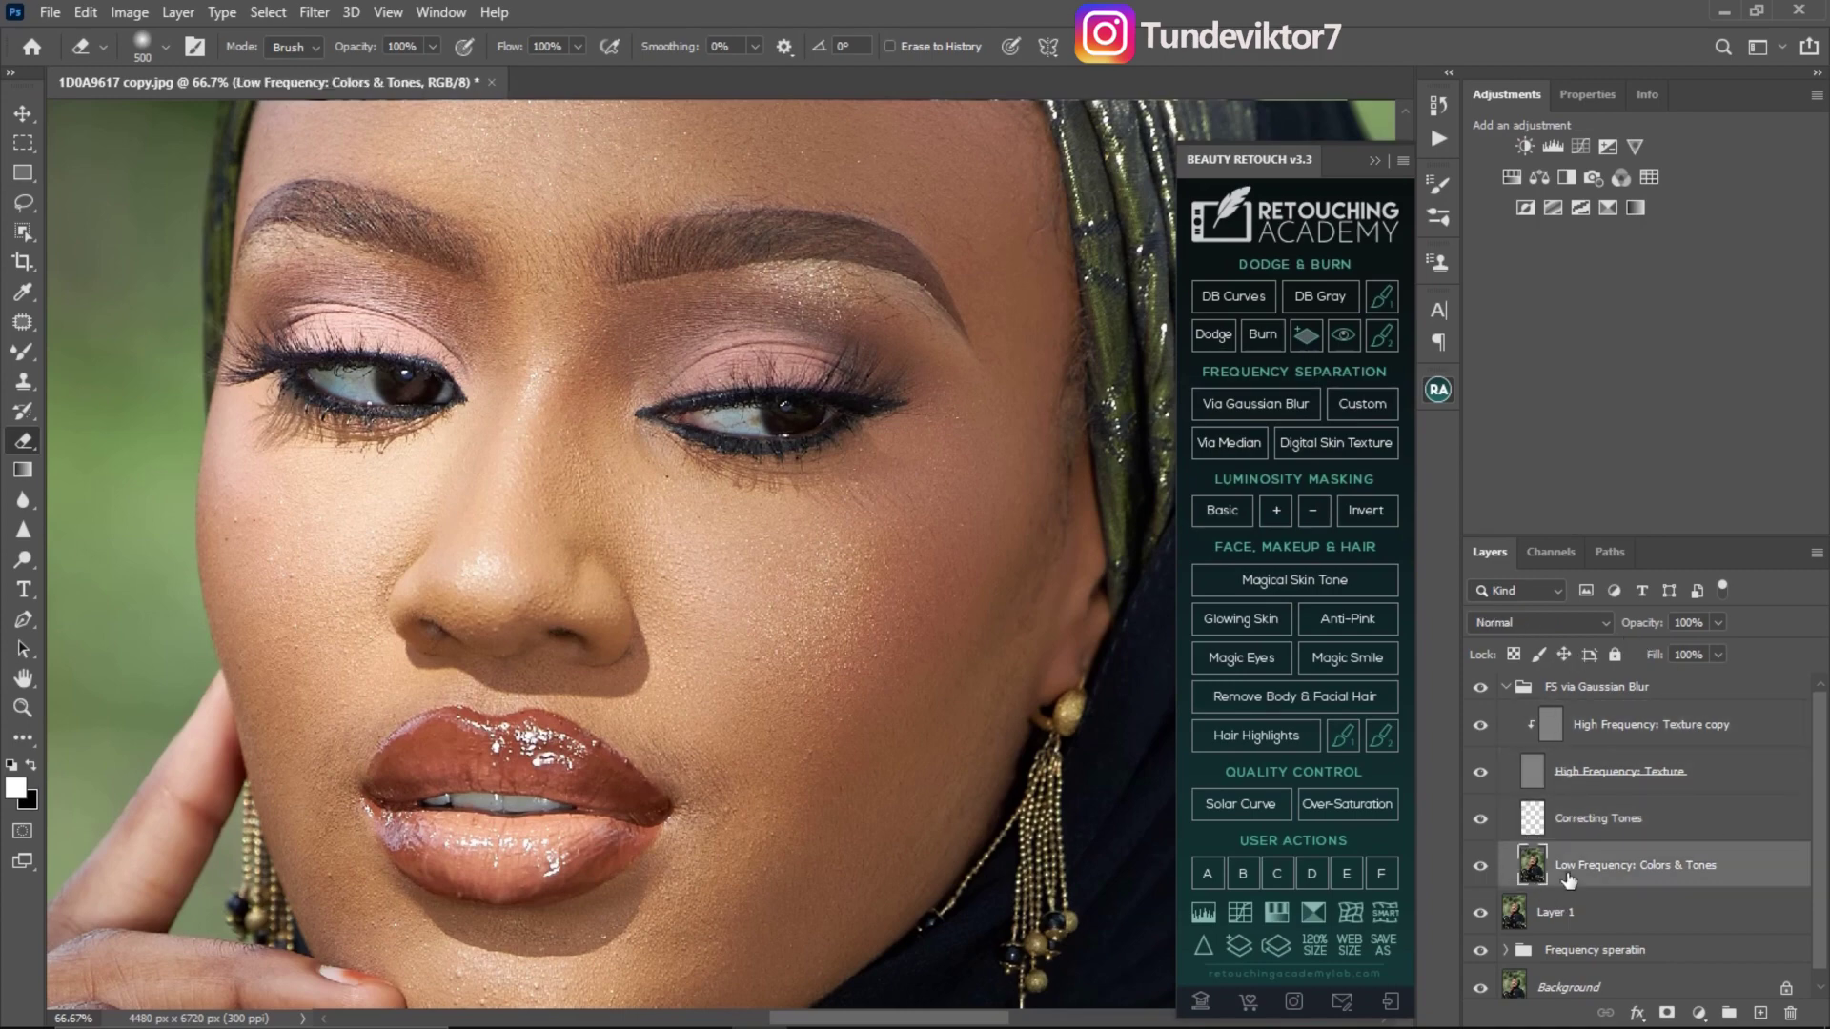